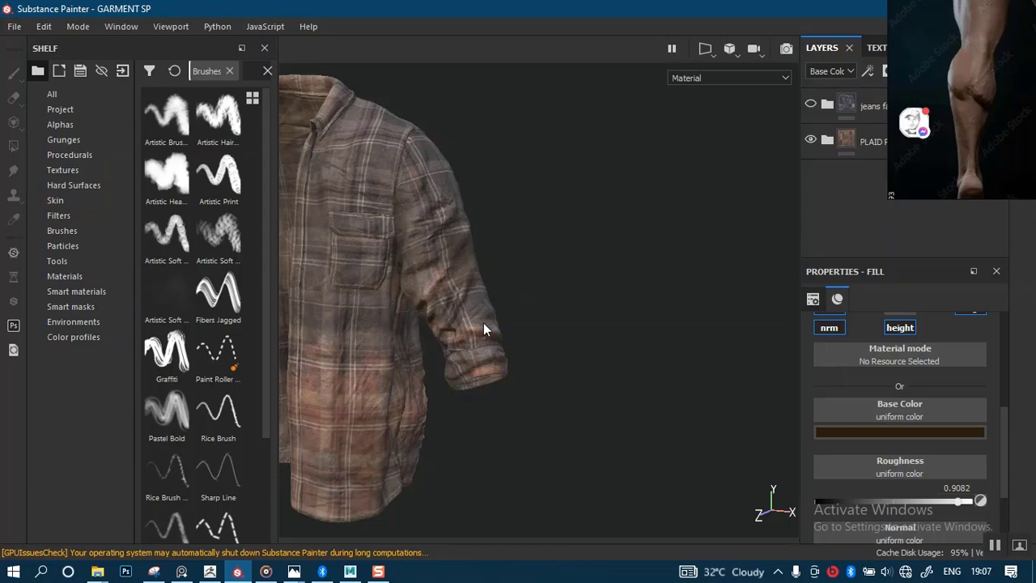
# Centre the shirt in a front view and bring up the Export textures dialog.
pyautogui.keyDown('alt'); pyautogui.moveTo(484, 336); pyautogui.dragTo(717, 283); pyautogui.keyUp('alt')
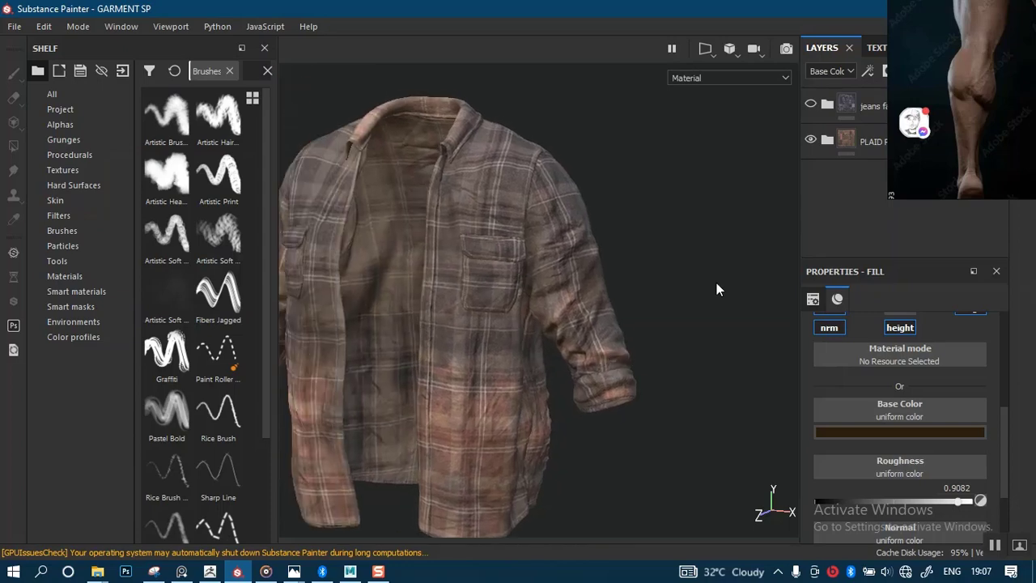
pyautogui.keyDown('alt'); pyautogui.moveTo(544, 279); pyautogui.dragTo(484, 196); pyautogui.keyUp('alt')
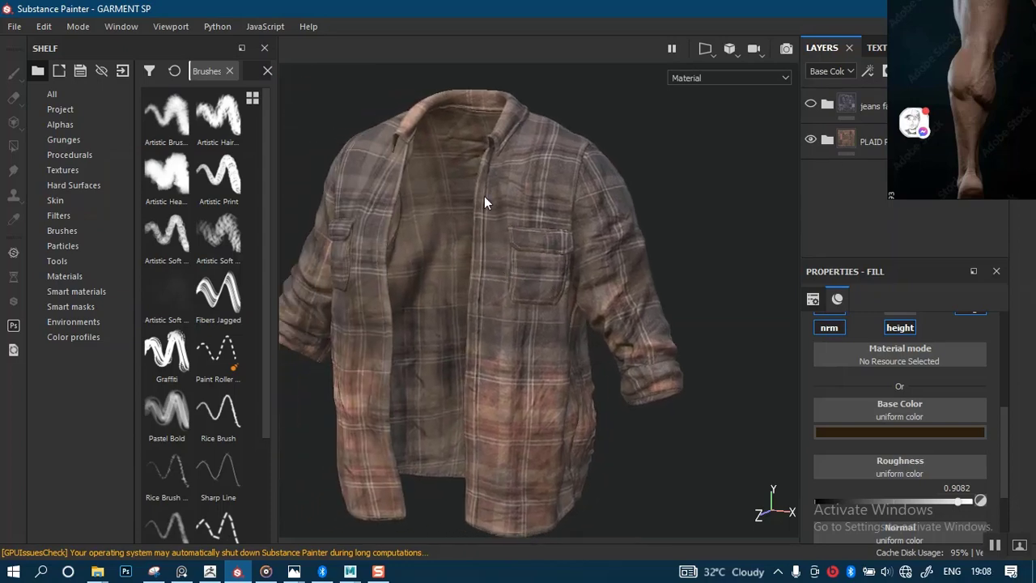
pyautogui.keyDown('alt'); pyautogui.moveTo(573, 272); pyautogui.dragTo(564, 220); pyautogui.keyUp('alt')
pyautogui.scroll(5, 564, 221)
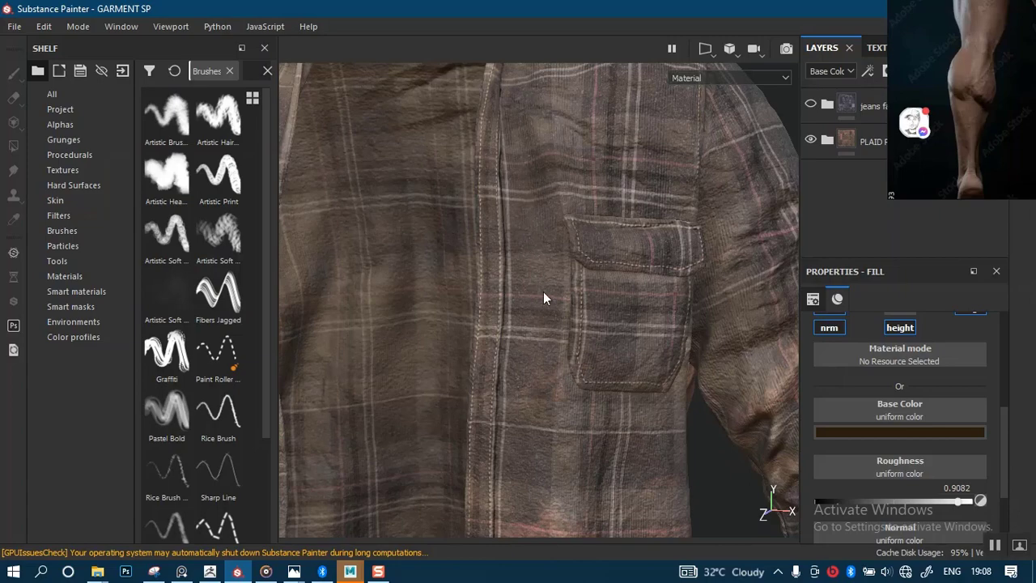
pyautogui.scroll(-5, 543, 298)
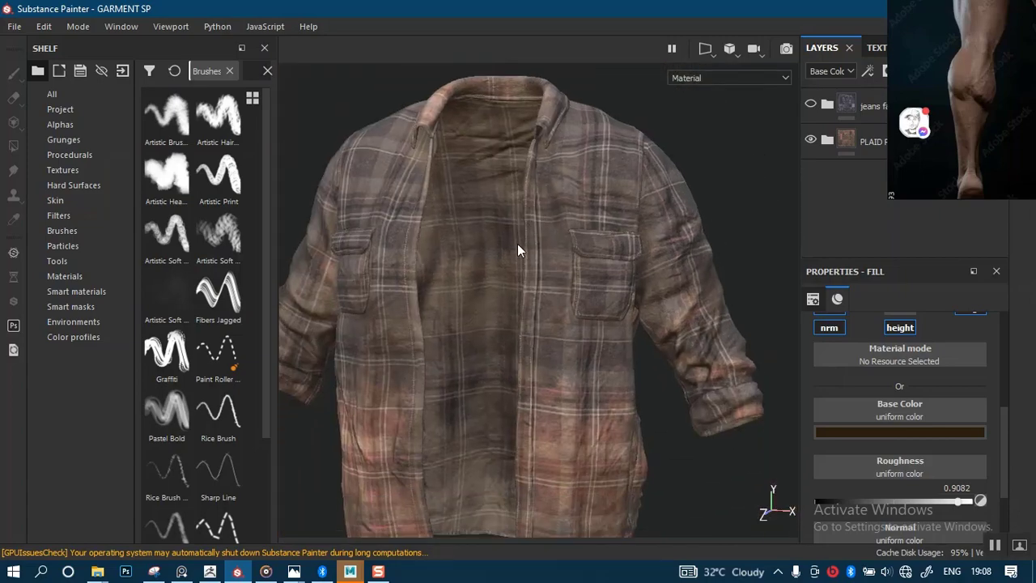
pyautogui.scroll(-1, 518, 244)
pyautogui.keyDown('alt'); pyautogui.moveTo(478, 255); pyautogui.dragTo(469, 243, button='middle'); pyautogui.keyUp('alt')
pyautogui.scroll(-1, 468, 242)
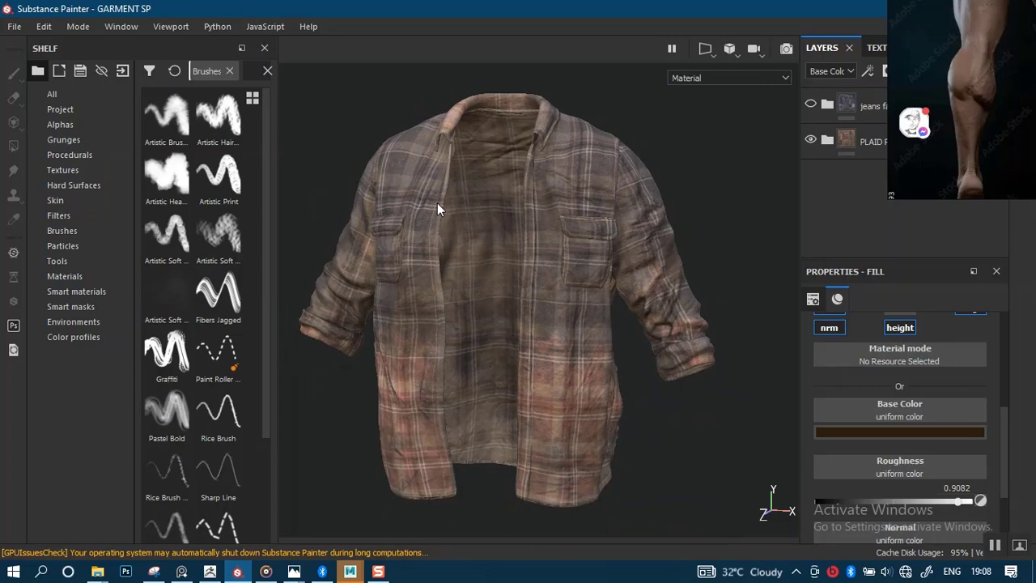
pyautogui.click(14, 30)
pyautogui.click(38, 292)
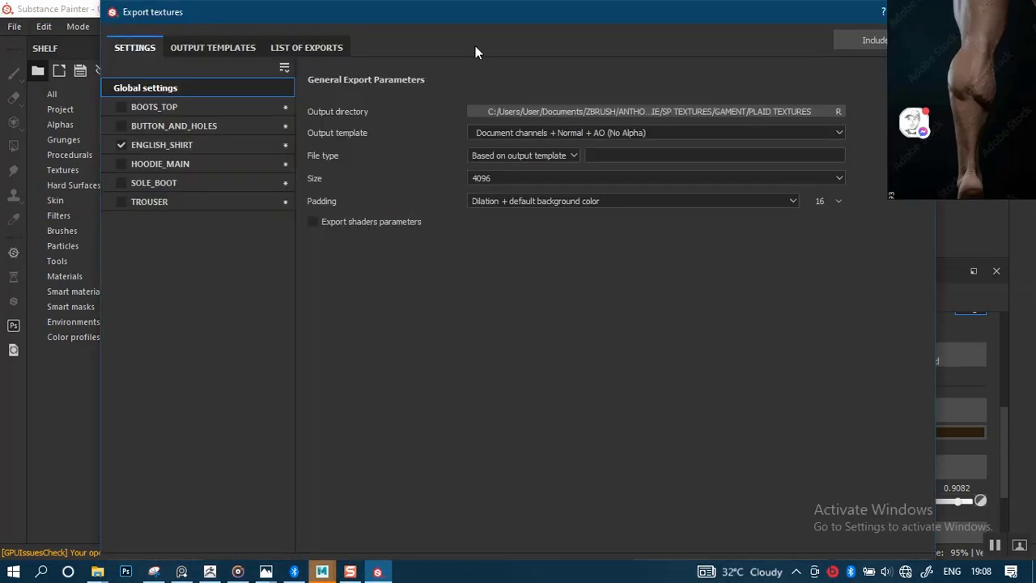
pyautogui.moveTo(394, 19); pyautogui.dragTo(379, 52)
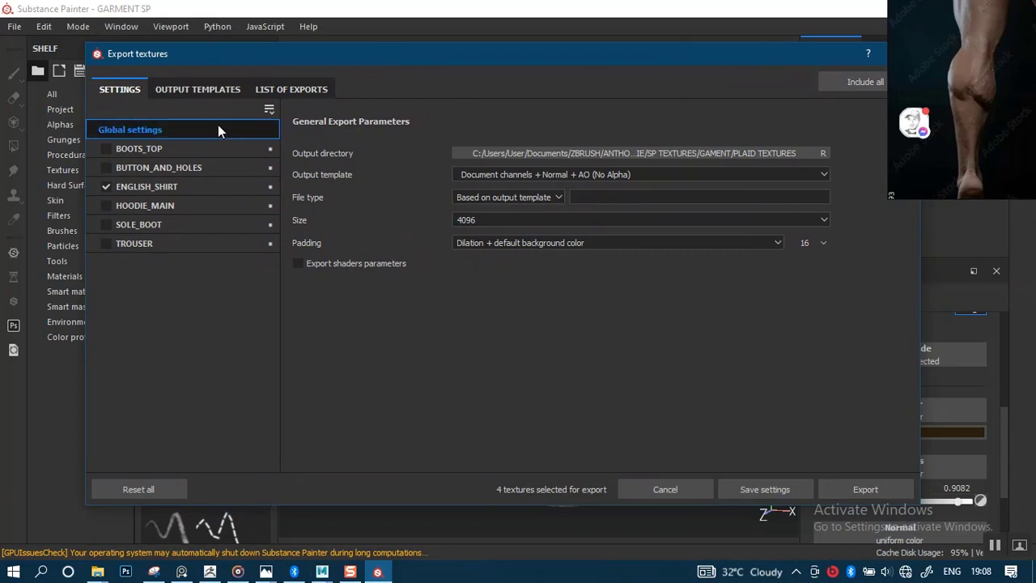
# Set the texture output directory to SP TEXTURES/GAMENT/PLAID TEXTURES.
pyautogui.click(595, 153)
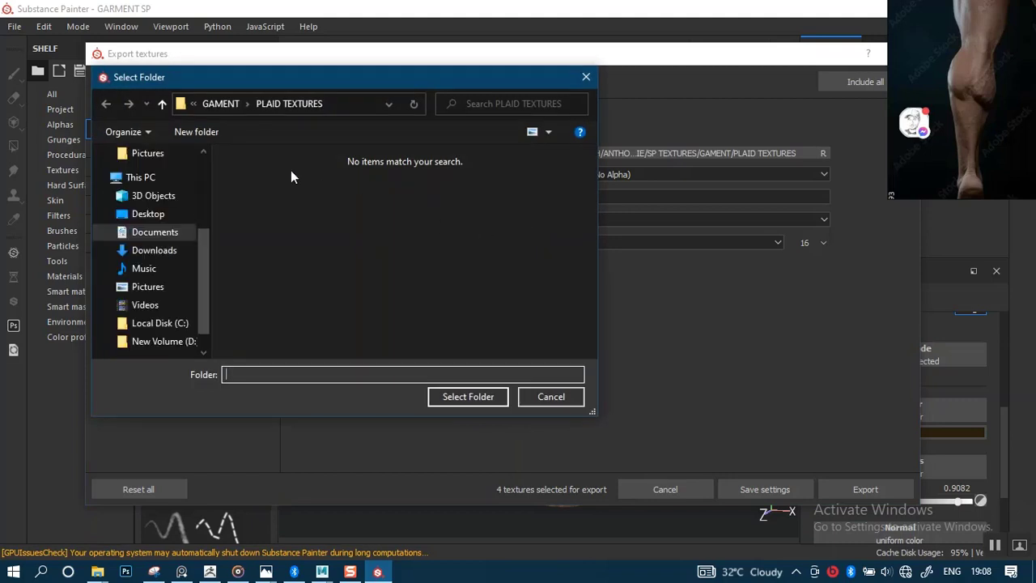
pyautogui.click(226, 109)
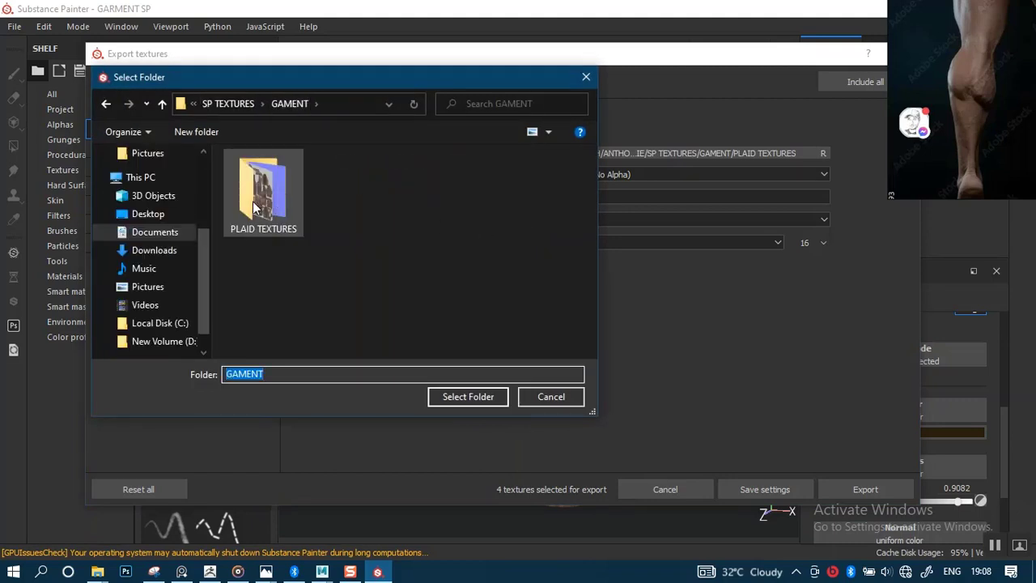
pyautogui.doubleClick(259, 209)
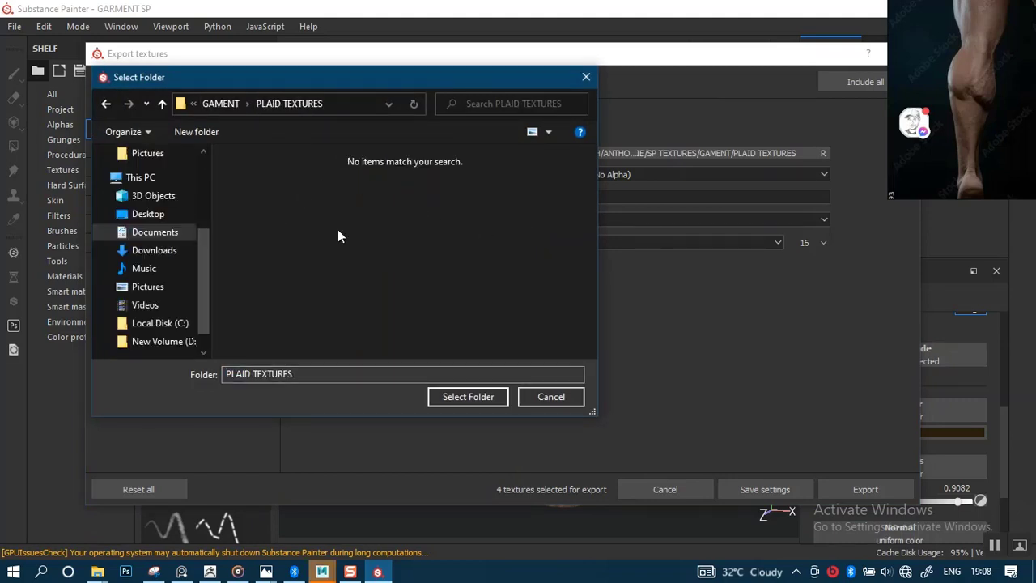
pyautogui.click(467, 397)
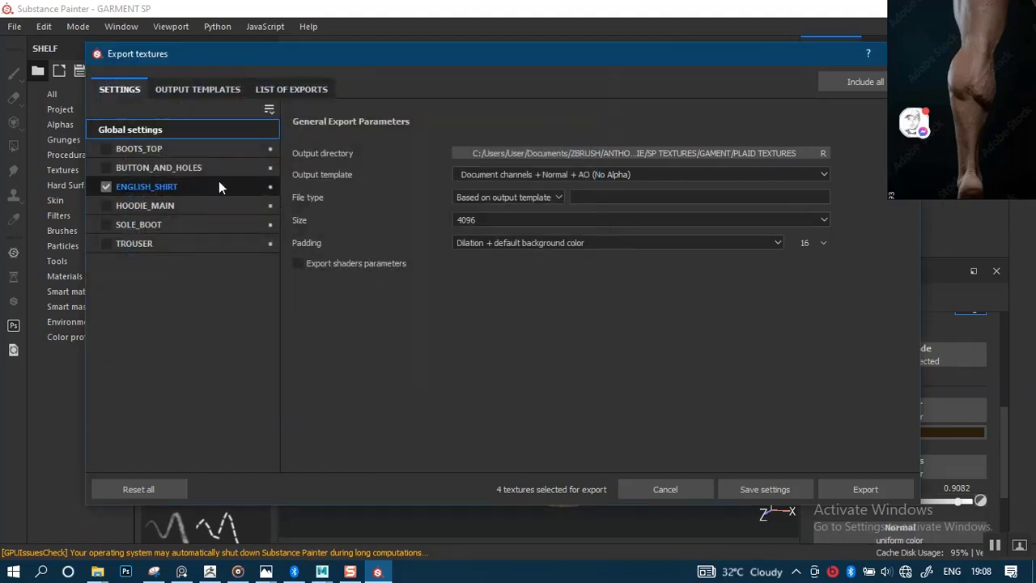
# Leave only ENGLISH_SHIRT ticked in the texture set list using Check all and Invert all.
pyautogui.click(270, 110)
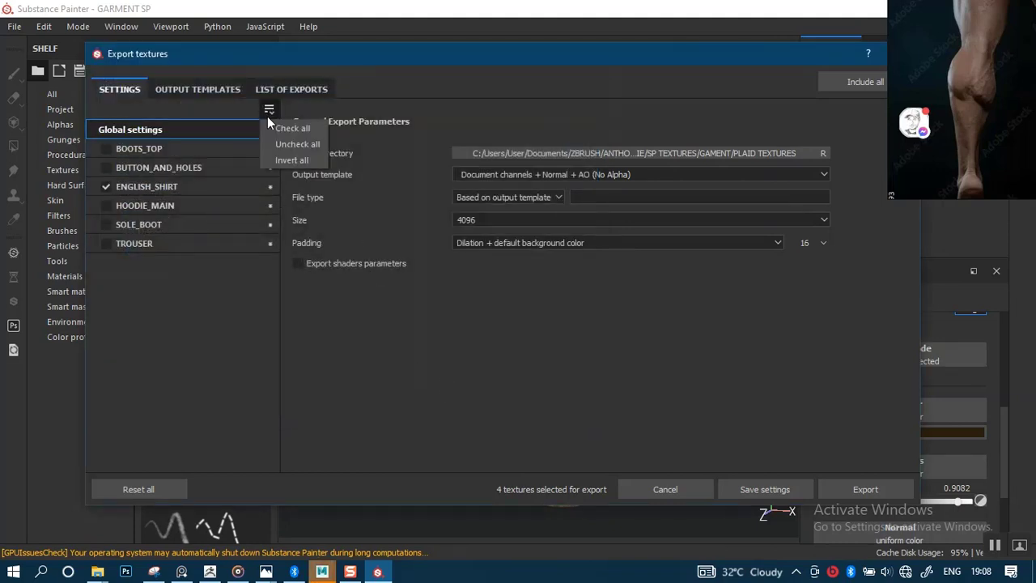
pyautogui.click(277, 128)
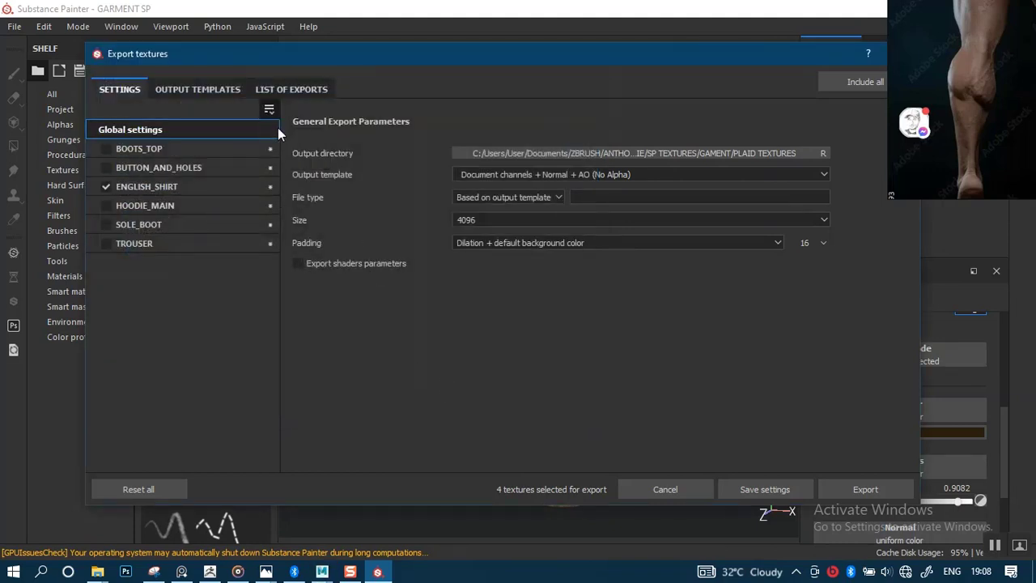
pyautogui.click(106, 150)
pyautogui.click(106, 169)
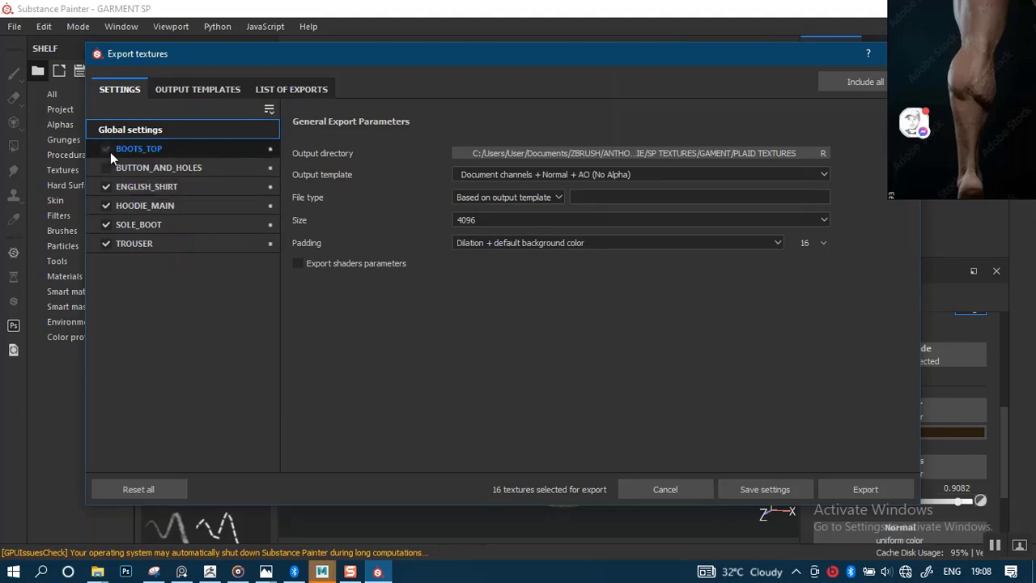
pyautogui.click(109, 151)
pyautogui.click(109, 167)
pyautogui.click(108, 186)
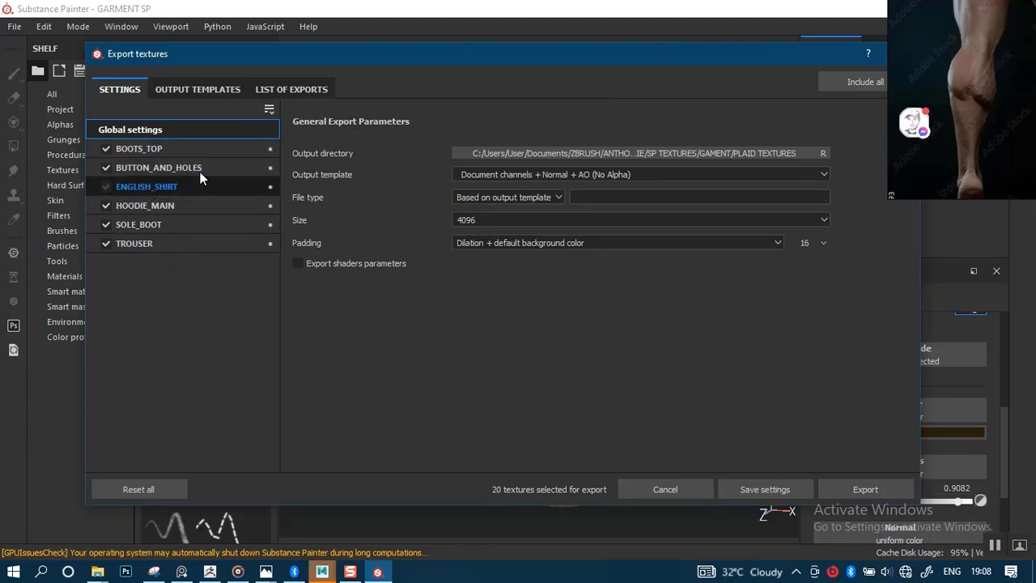
pyautogui.click(270, 109)
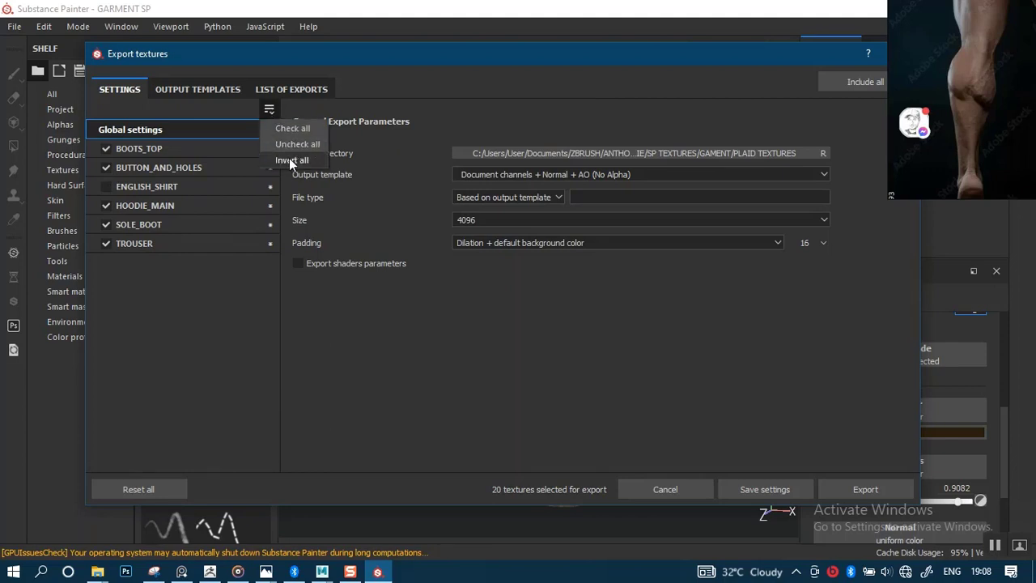
pyautogui.click(289, 158)
pyautogui.click(142, 186)
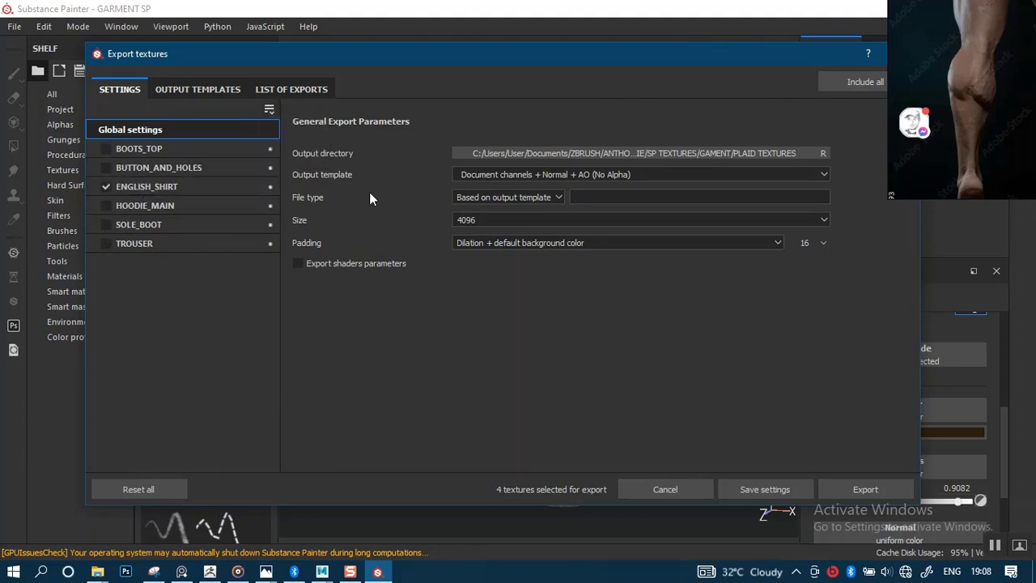
# Keep export size 4096 and dilation with default background colour padding.
pyautogui.click(462, 220)
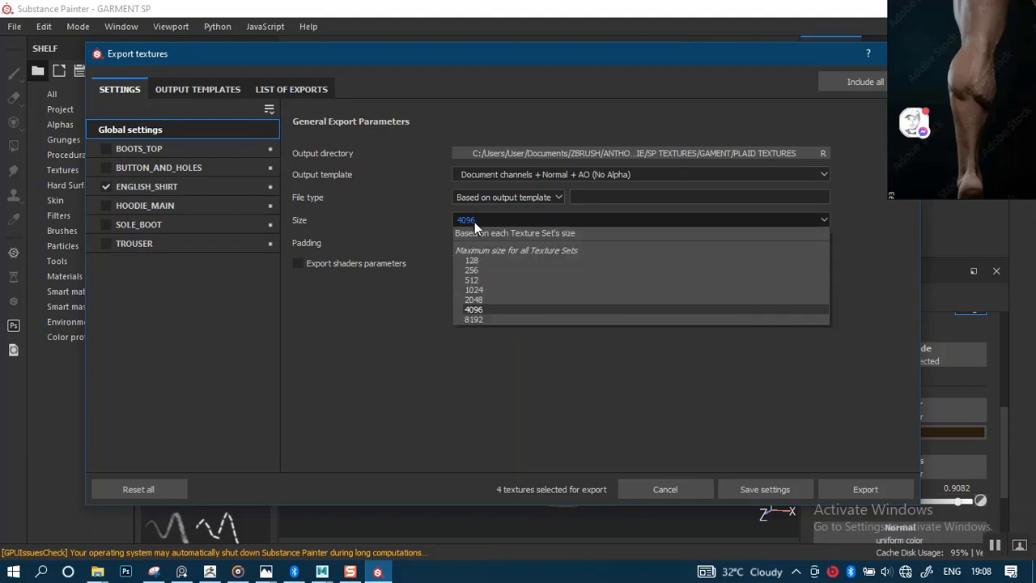
pyautogui.click(474, 310)
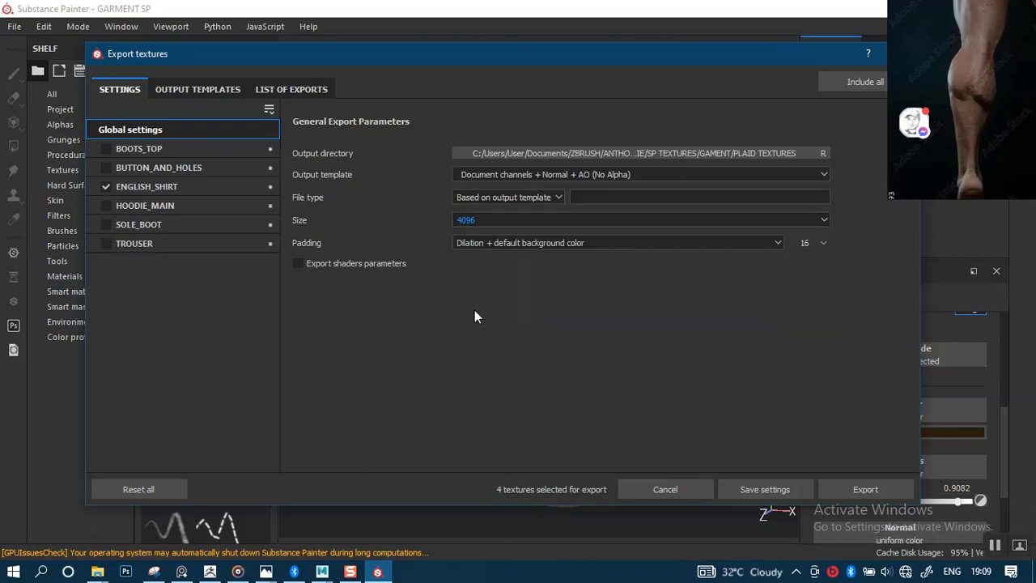
pyautogui.click(502, 244)
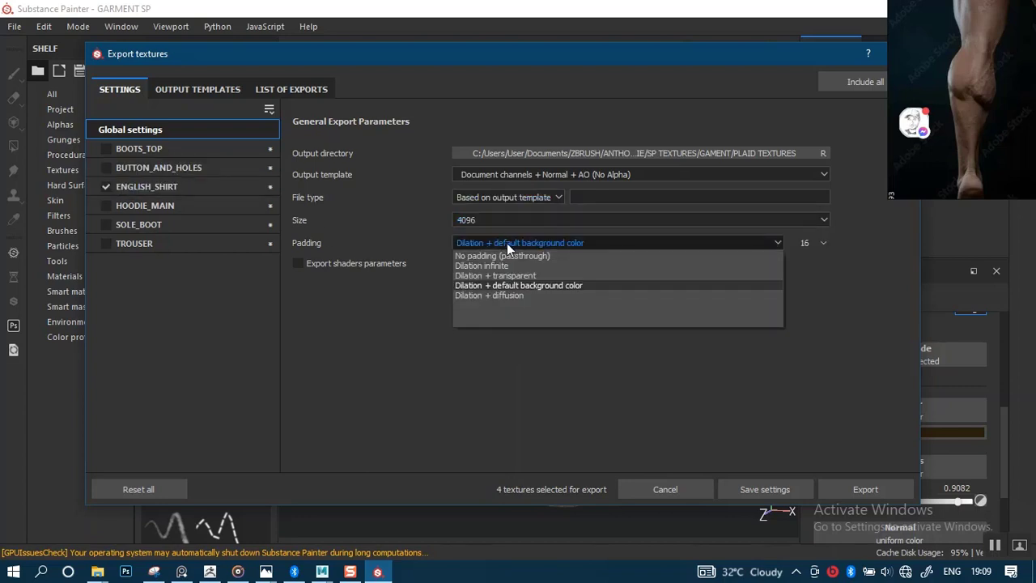
pyautogui.click(502, 285)
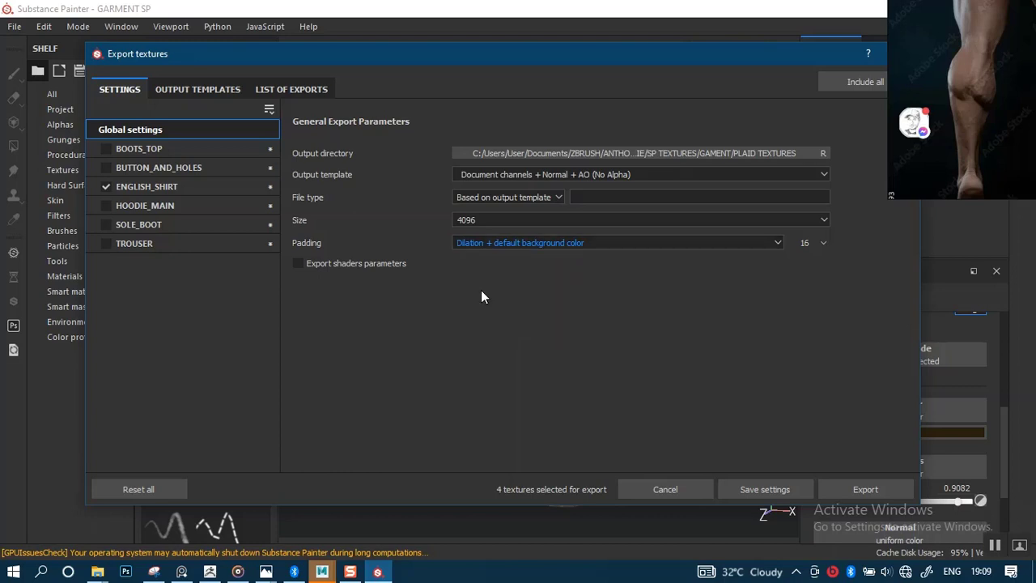
# Show ENGLISH_SHIRT's output maps and tick the Normal and Height maps.
pyautogui.click(147, 189)
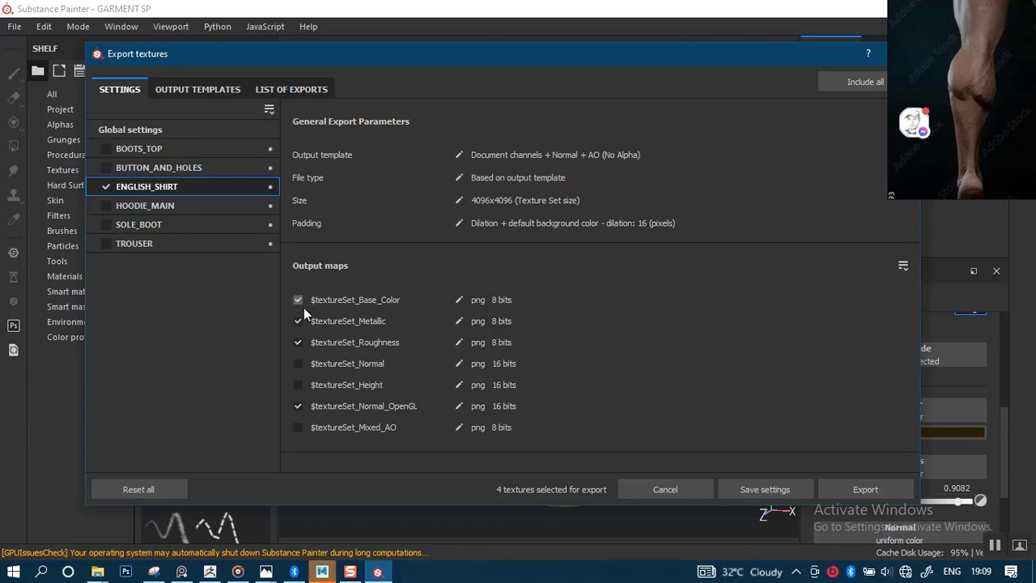
pyautogui.click(298, 363)
pyautogui.click(298, 384)
# Keep only Base_Color, Metallic, Normal_OpenGL and Roughness ticked and export them as 4096 PNGs.
pyautogui.click(298, 428)
pyautogui.click(298, 427)
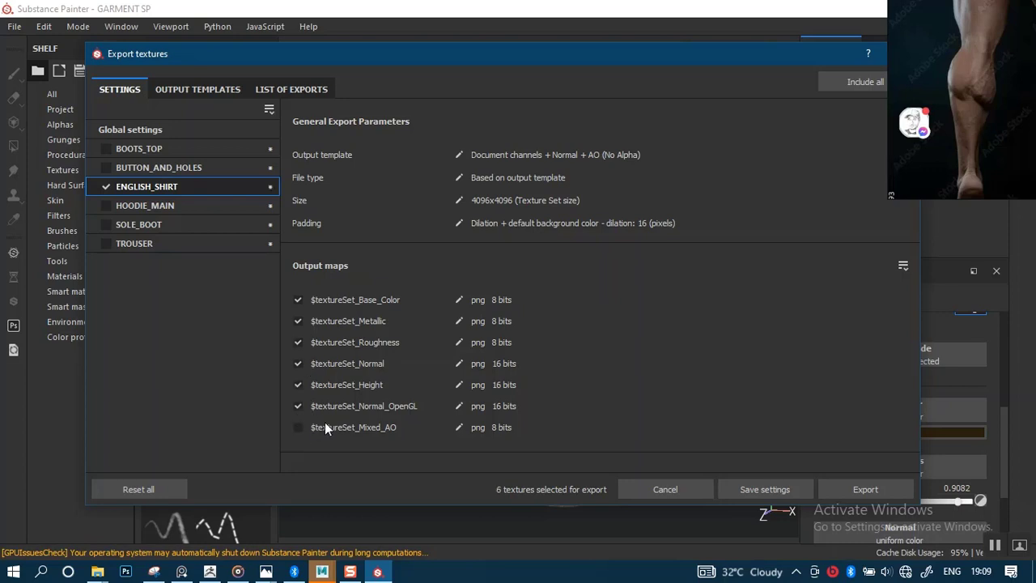
pyautogui.click(298, 385)
pyautogui.click(298, 365)
pyautogui.click(854, 491)
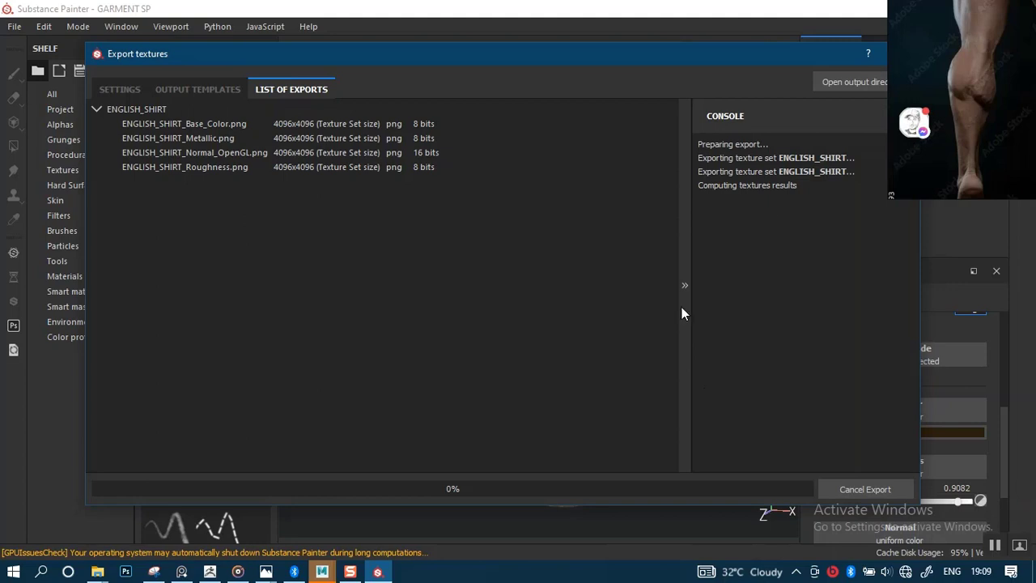
pyautogui.moveTo(732, 64); pyautogui.dragTo(710, 67)
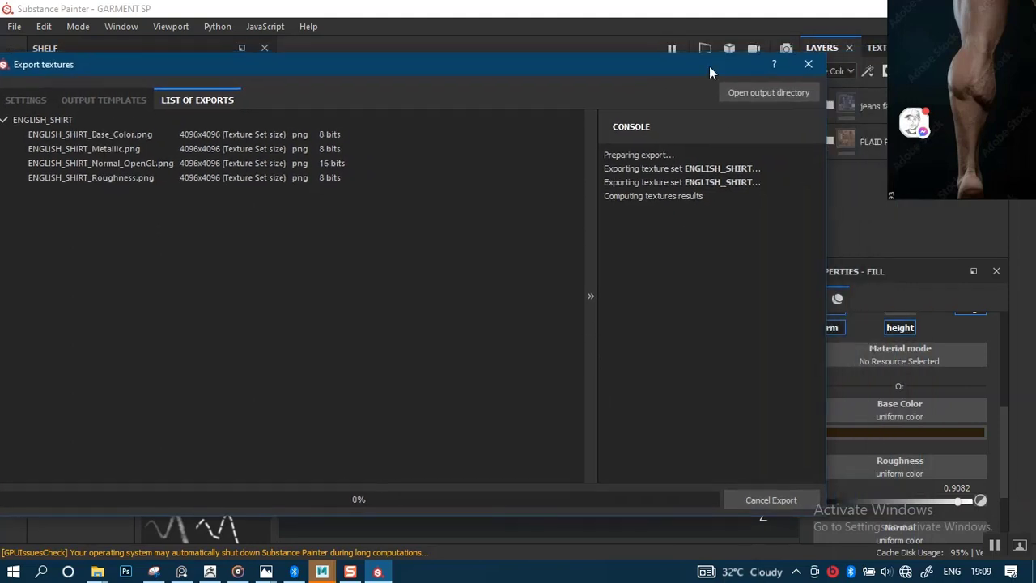
# Reopen the export settings, tick all six texture sets, then close the dialog.
pyautogui.click(808, 65)
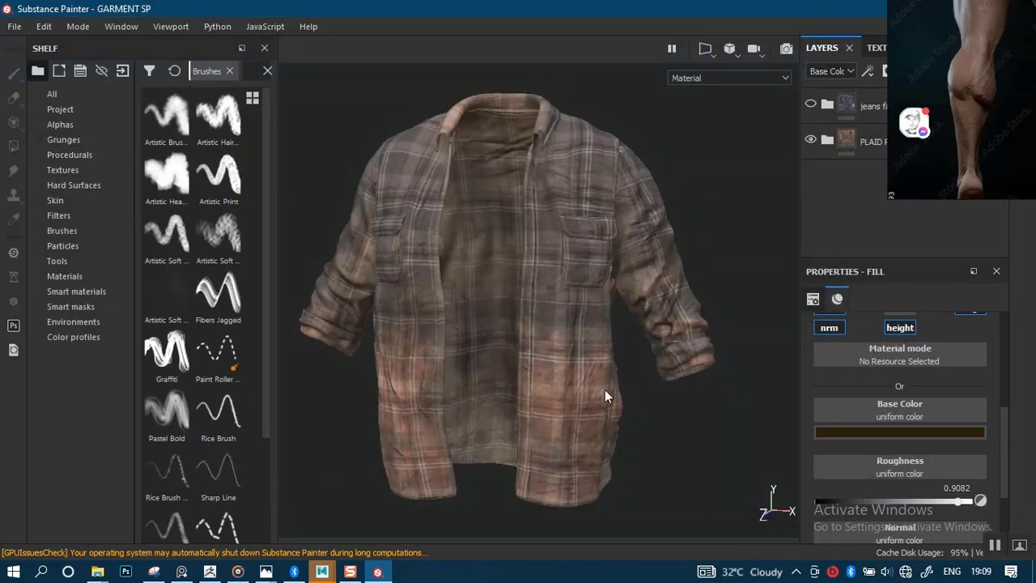
pyautogui.click(14, 26)
pyautogui.click(43, 296)
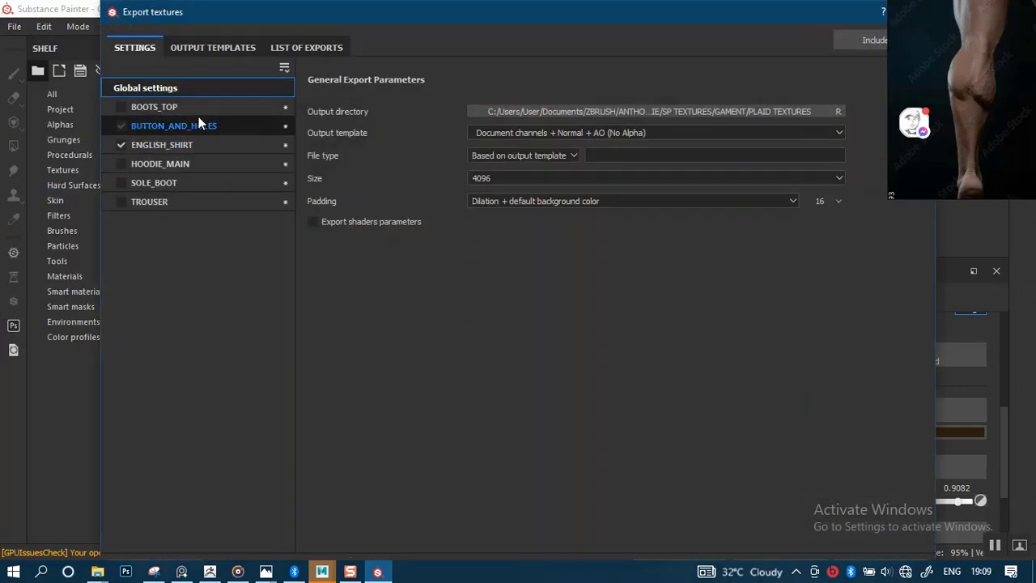
pyautogui.click(284, 69)
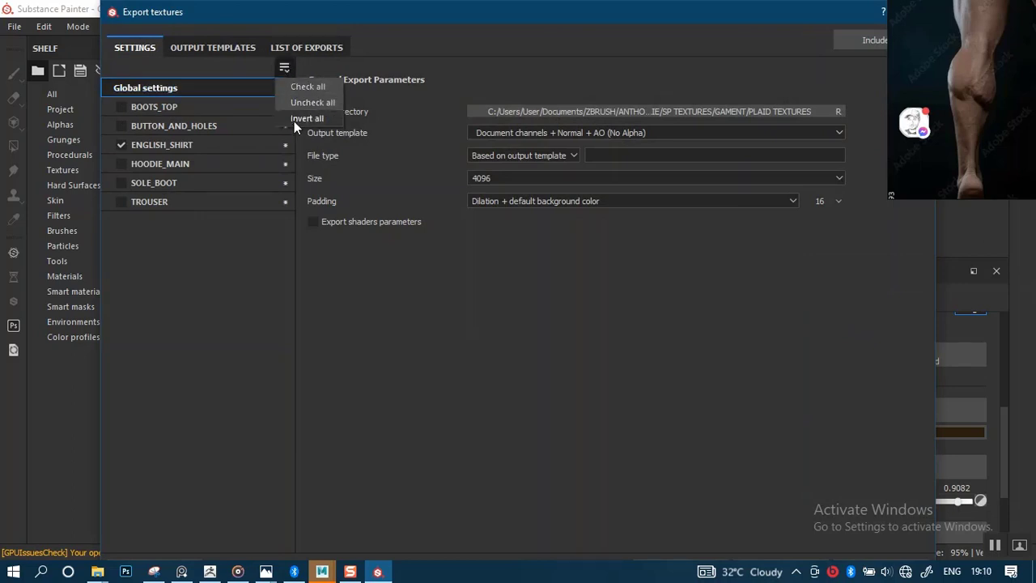
pyautogui.click(238, 149)
pyautogui.click(123, 144)
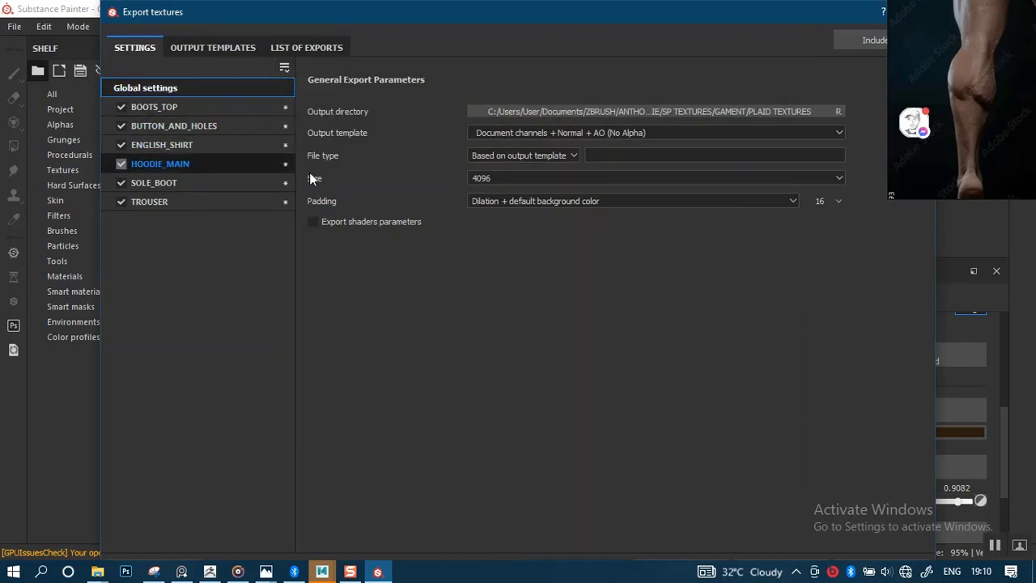
pyautogui.moveTo(521, 18); pyautogui.dragTo(486, 258)
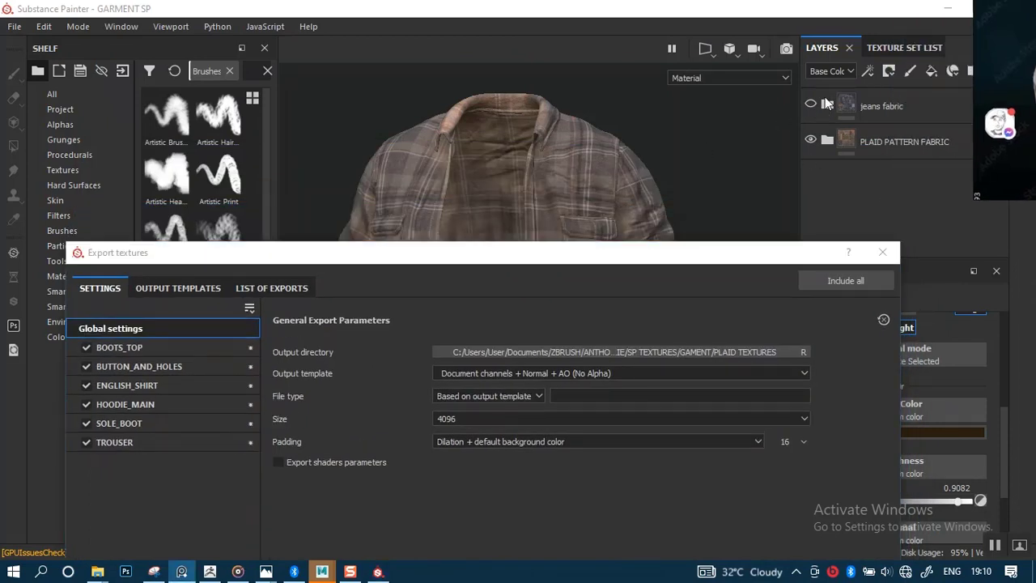
pyautogui.moveTo(535, 259); pyautogui.dragTo(551, 49)
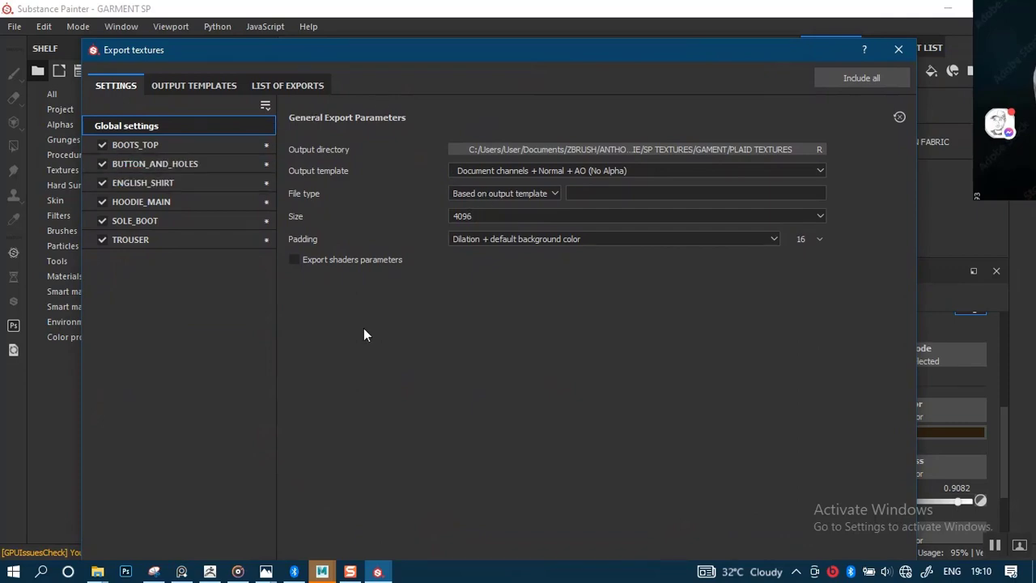
pyautogui.click(899, 49)
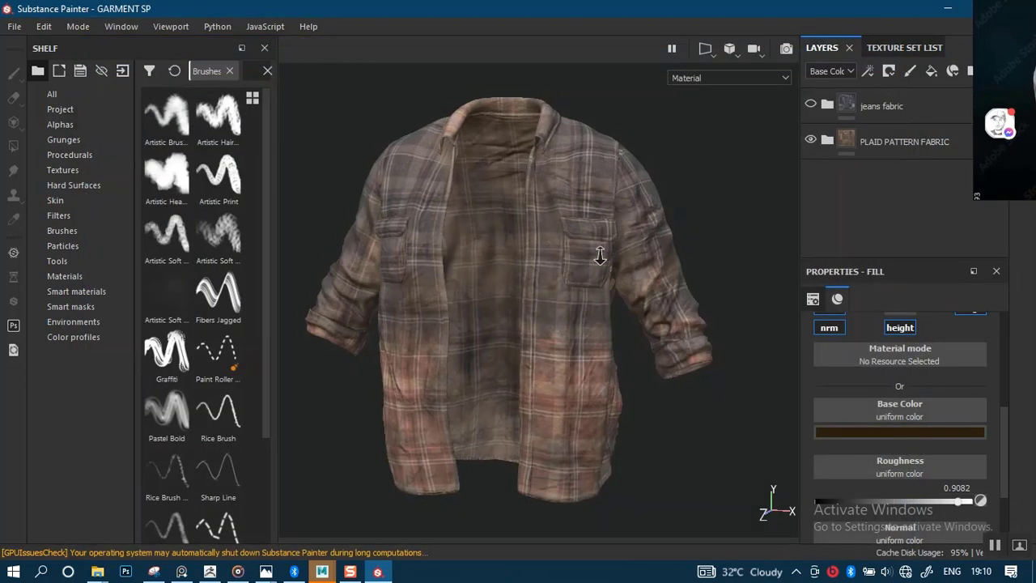
# Rotate the shirt in the viewport, then save the GARMENT SP project at the unsaved-changes prompt.
pyautogui.keyDown('alt'); pyautogui.moveTo(600, 256); pyautogui.dragTo(700, 257); pyautogui.keyUp('alt')
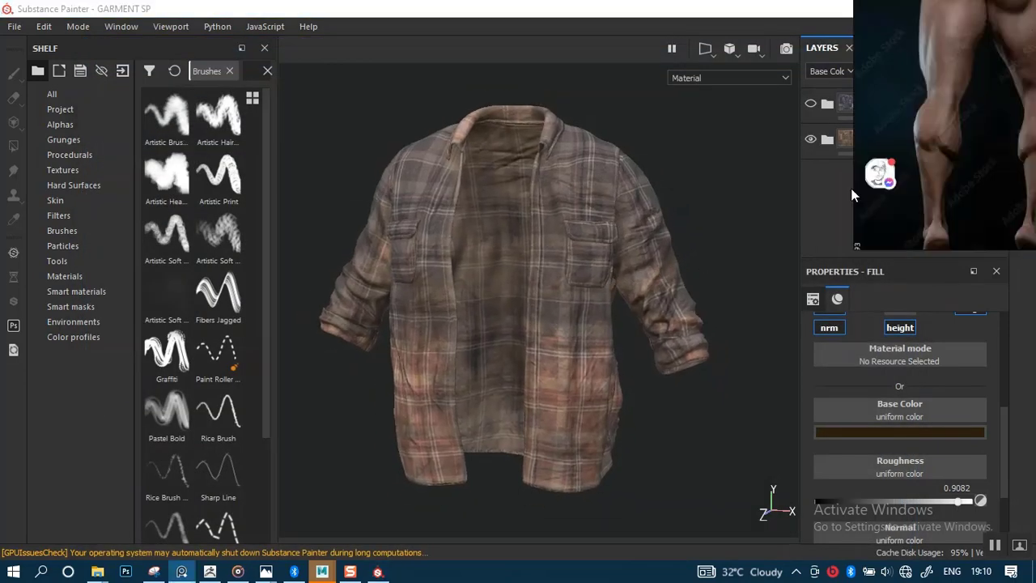
pyautogui.moveTo(851, 190); pyautogui.dragTo(440, 358)
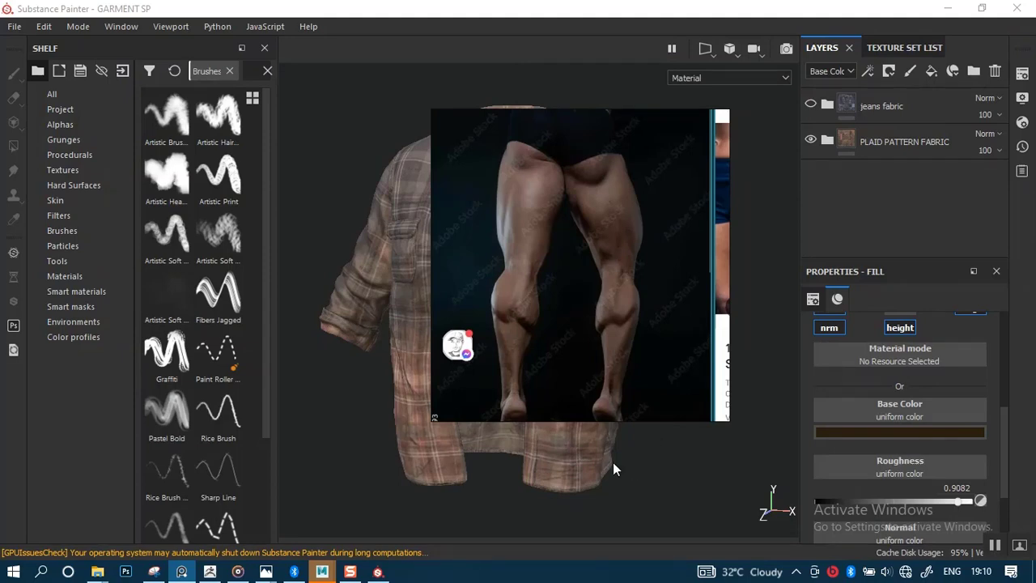
pyautogui.click(431, 480)
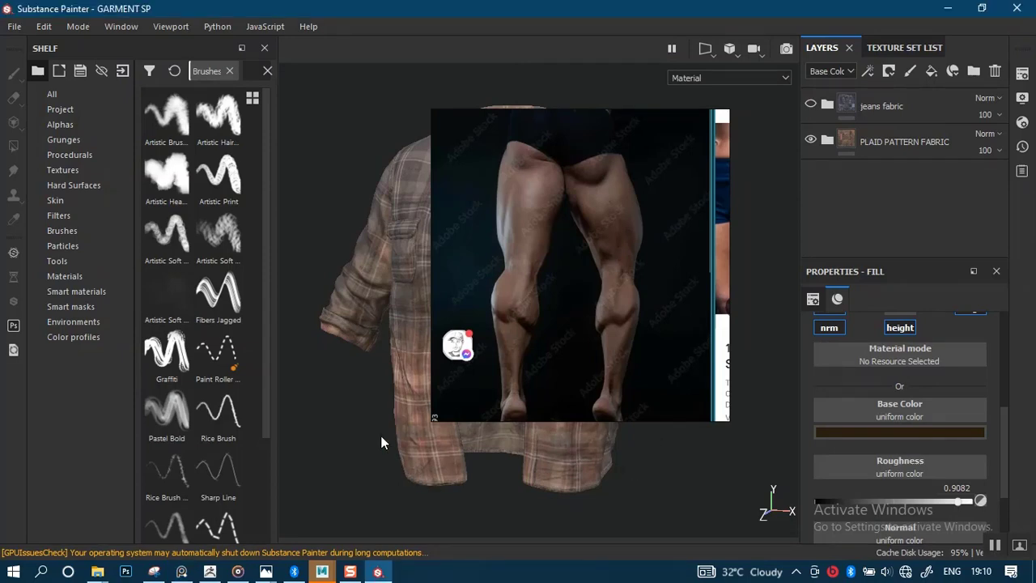
pyautogui.keyDown('alt'); pyautogui.moveTo(371, 433); pyautogui.dragTo(373, 435); pyautogui.keyUp('alt')
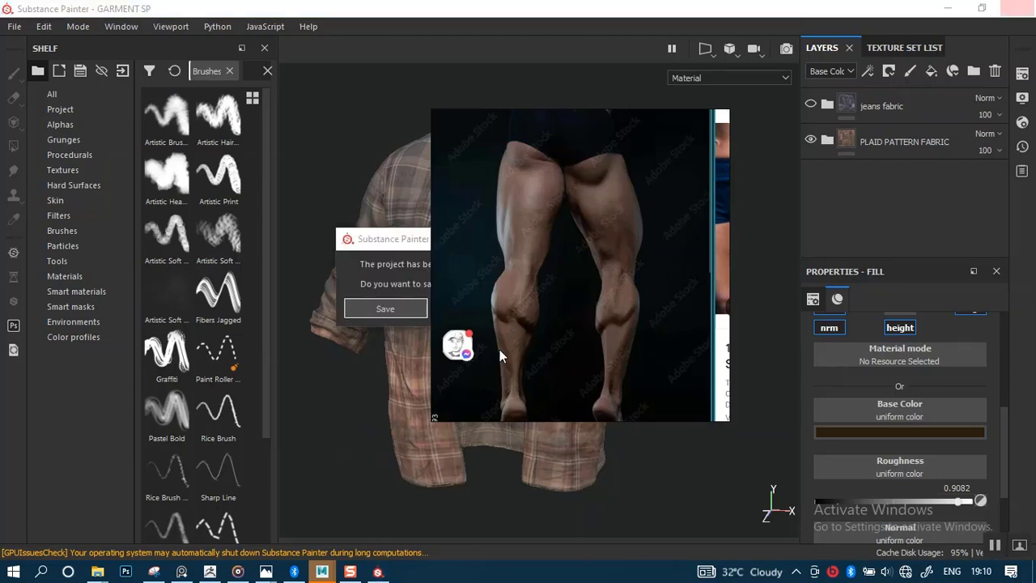
pyautogui.click(392, 308)
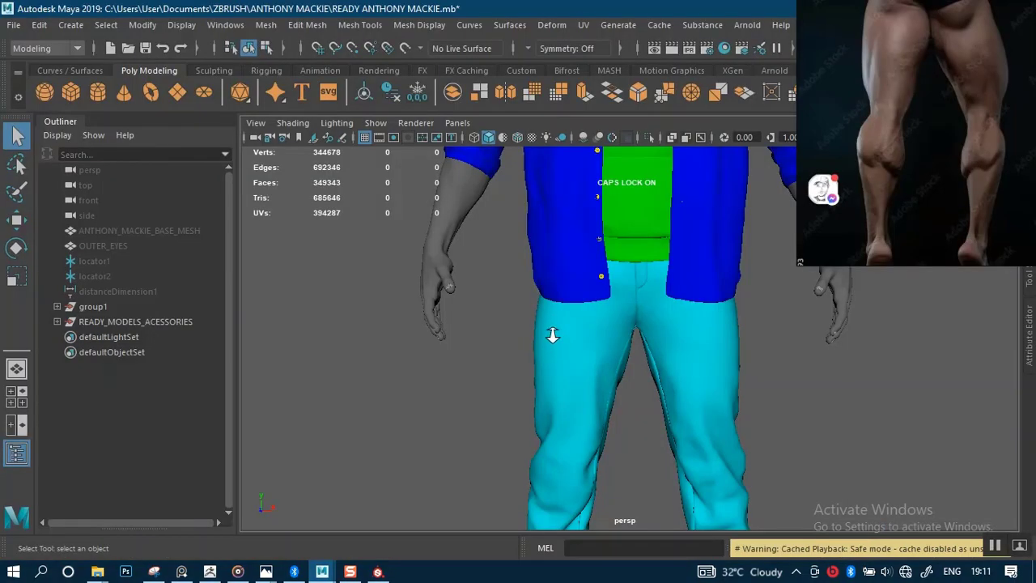
# Centre the full character and tumble around its torso and jacket front.
pyautogui.scroll(-3, 573, 272)
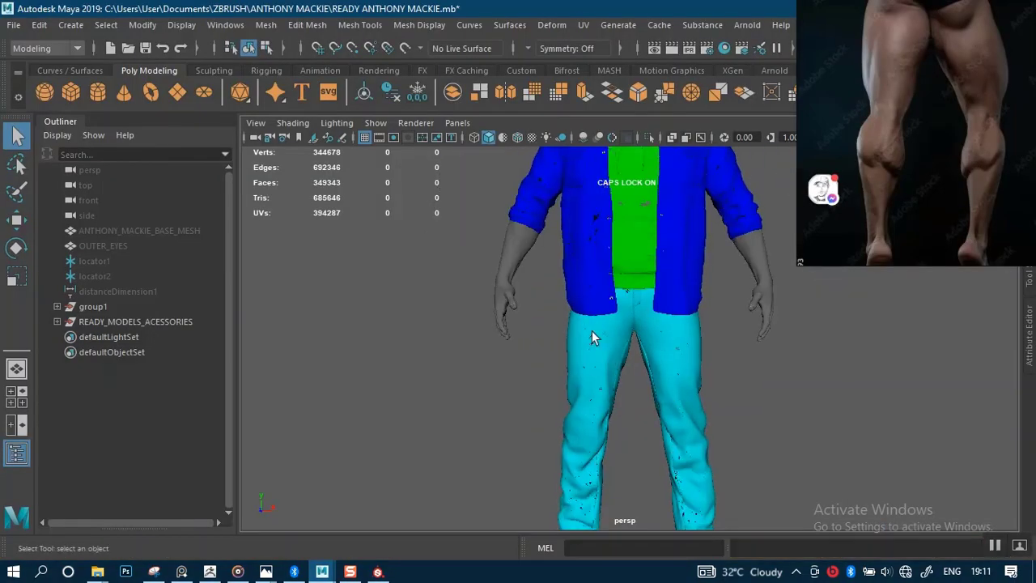
pyautogui.scroll(-4, 609, 376)
pyautogui.keyDown('alt'); pyautogui.moveTo(502, 352); pyautogui.dragTo(481, 344, button='middle'); pyautogui.keyUp('alt')
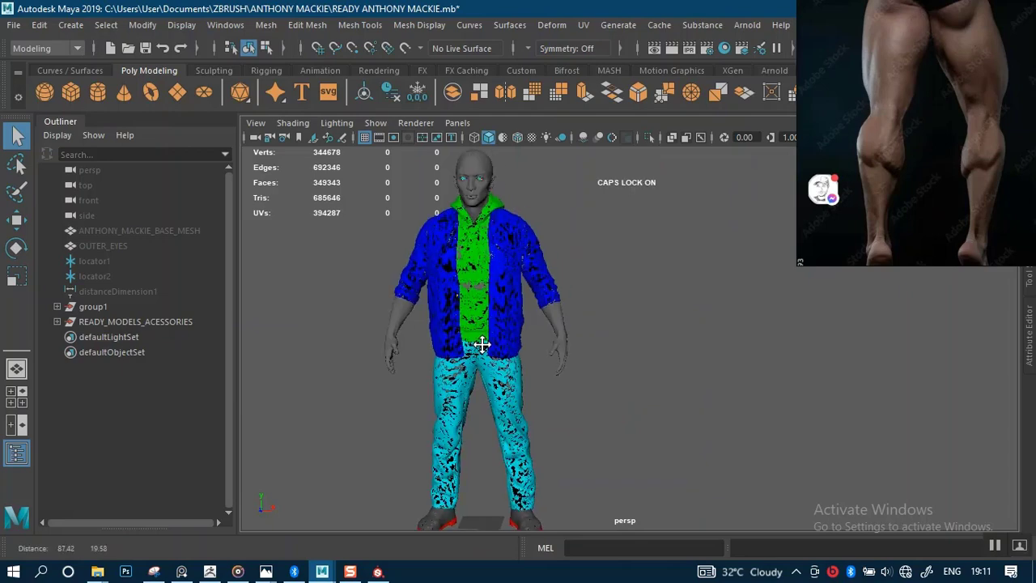
pyautogui.scroll(5, 612, 347)
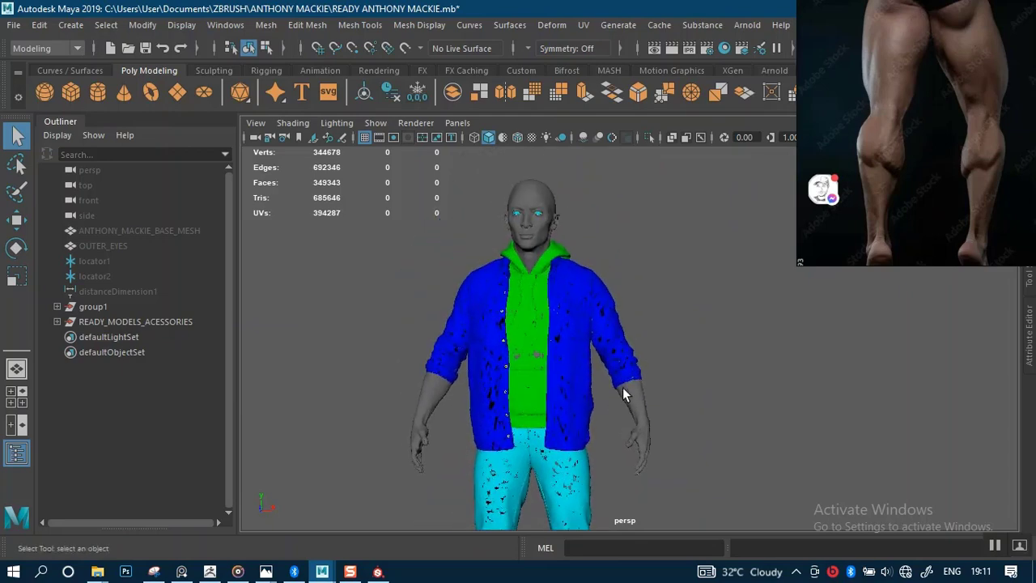
pyautogui.keyDown('alt'); pyautogui.moveTo(624, 429); pyautogui.dragTo(560, 381); pyautogui.keyUp('alt')
pyautogui.scroll(5, 683, 308)
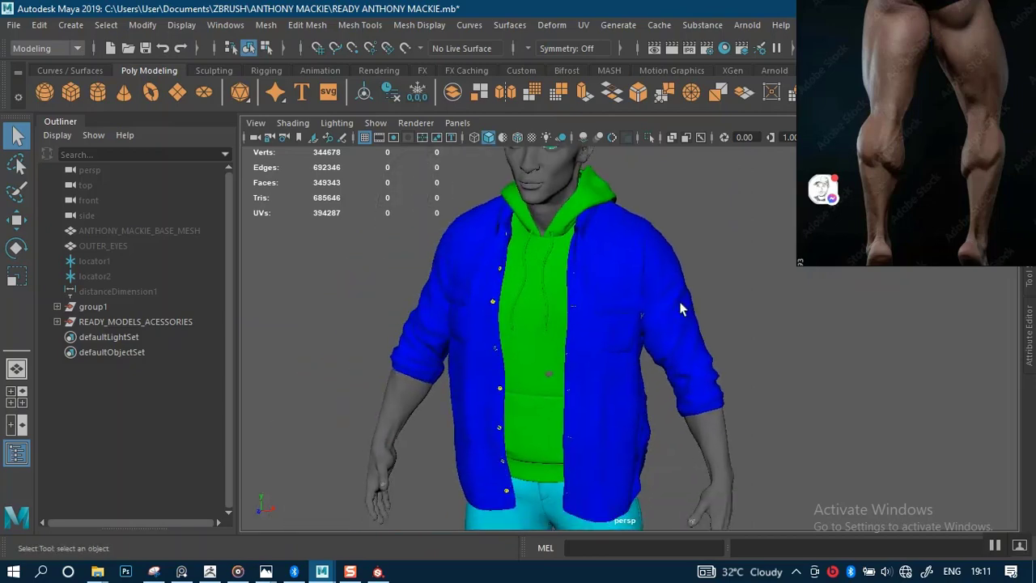
pyautogui.keyDown('alt'); pyautogui.moveTo(582, 415); pyautogui.dragTo(620, 350); pyautogui.keyUp('alt')
pyautogui.scroll(5, 649, 432)
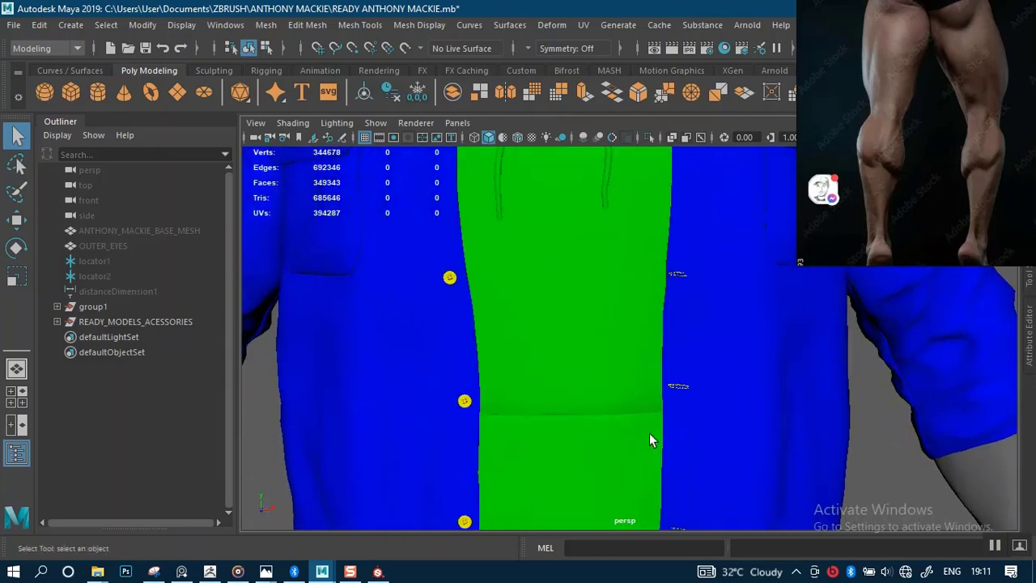
pyautogui.keyDown('alt'); pyautogui.moveTo(633, 386); pyautogui.dragTo(648, 373); pyautogui.keyUp('alt')
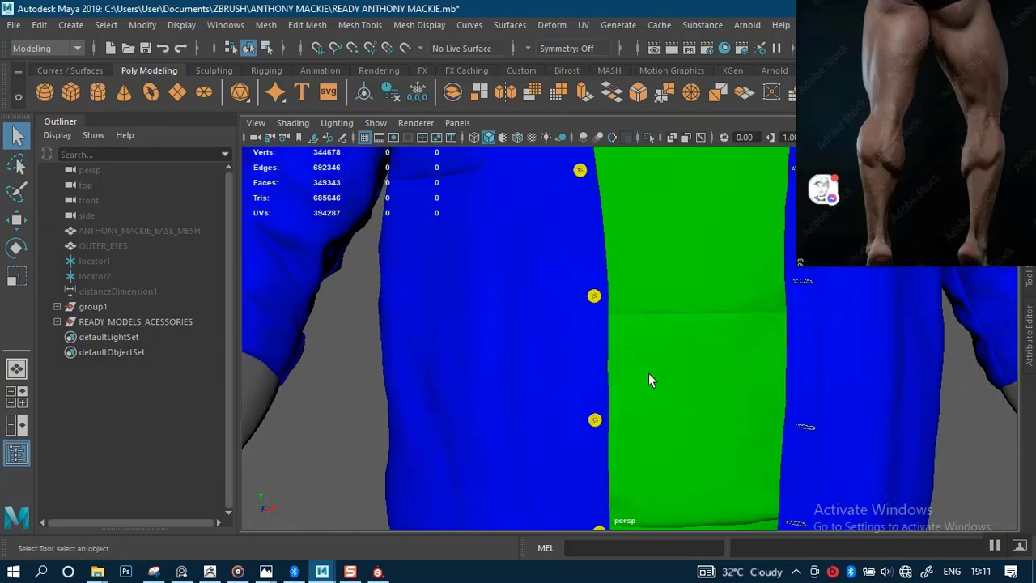
pyautogui.scroll(-8, 648, 373)
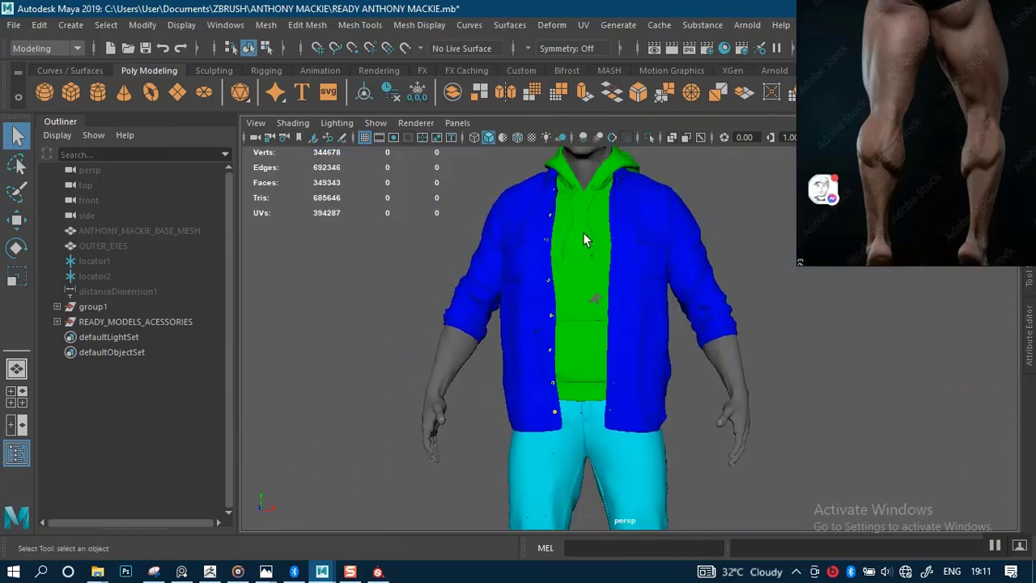
pyautogui.keyDown('alt'); pyautogui.moveTo(617, 323); pyautogui.dragTo(581, 341); pyautogui.keyUp('alt')
pyautogui.scroll(3, 615, 400)
# Orbit close around the jacket and to the back showing the hood, returning to front.
pyautogui.keyDown('alt'); pyautogui.moveTo(615, 399); pyautogui.dragTo(627, 417, button='right'); pyautogui.keyUp('alt')
pyautogui.keyDown('alt'); pyautogui.moveTo(568, 371); pyautogui.dragTo(622, 318, button='middle'); pyautogui.keyUp('alt')
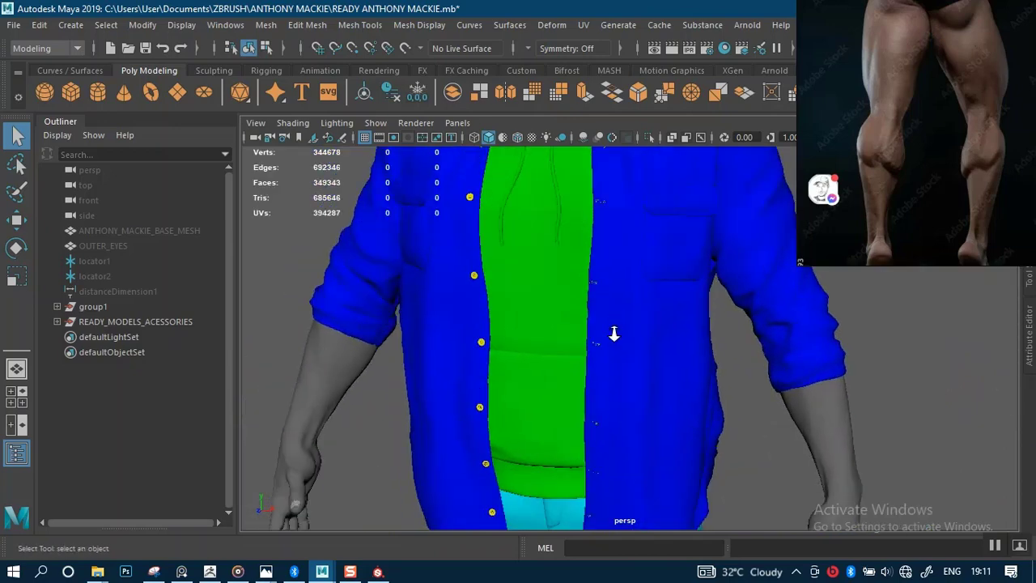
pyautogui.keyDown('alt'); pyautogui.moveTo(613, 335); pyautogui.dragTo(633, 363, button='right'); pyautogui.keyUp('alt')
pyautogui.keyDown('alt'); pyautogui.moveTo(611, 348); pyautogui.dragTo(523, 316); pyautogui.keyUp('alt')
pyautogui.keyDown('alt'); pyautogui.moveTo(587, 312); pyautogui.dragTo(567, 274, button='right'); pyautogui.keyUp('alt')
pyautogui.keyDown('alt'); pyautogui.moveTo(568, 274); pyautogui.dragTo(654, 267); pyautogui.keyUp('alt')
pyautogui.keyDown('alt'); pyautogui.moveTo(654, 267); pyautogui.dragTo(605, 316, button='right'); pyautogui.keyUp('alt')
pyautogui.keyDown('alt'); pyautogui.moveTo(602, 333); pyautogui.dragTo(571, 278, button='middle'); pyautogui.keyUp('alt')
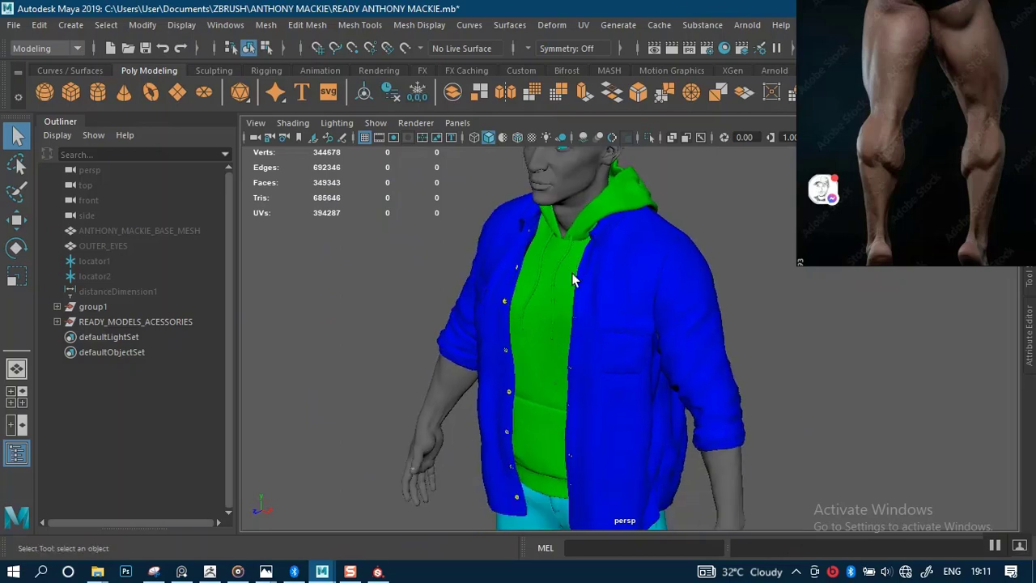
pyautogui.keyDown('alt'); pyautogui.moveTo(572, 279); pyautogui.dragTo(633, 329); pyautogui.keyUp('alt')
# Orbit to a rear three-quarter view and the side, then back to the front.
pyautogui.keyDown('alt'); pyautogui.moveTo(583, 316); pyautogui.dragTo(847, 287); pyautogui.keyUp('alt')
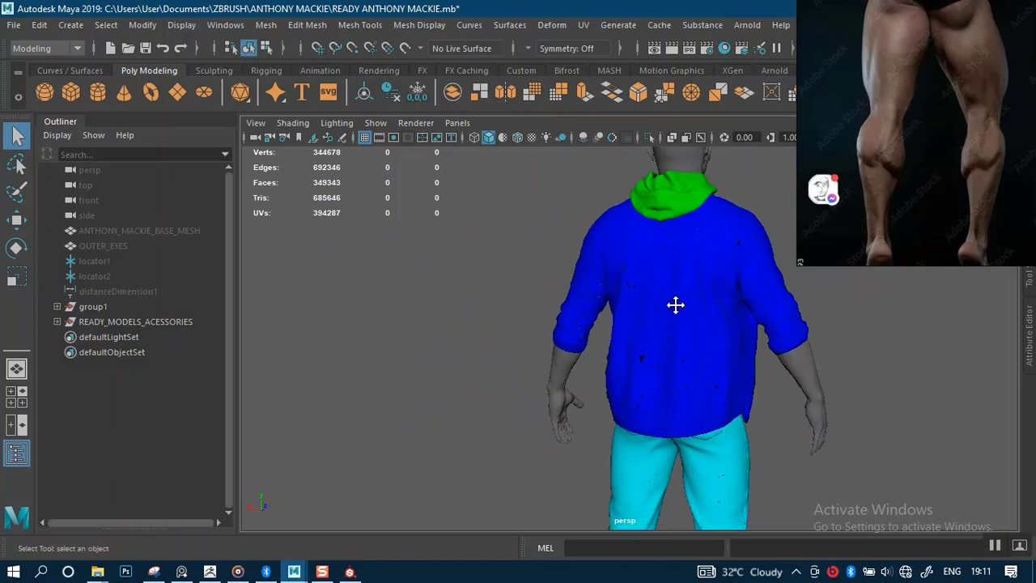
pyautogui.keyDown('alt'); pyautogui.moveTo(676, 305); pyautogui.dragTo(621, 279, button='middle'); pyautogui.keyUp('alt')
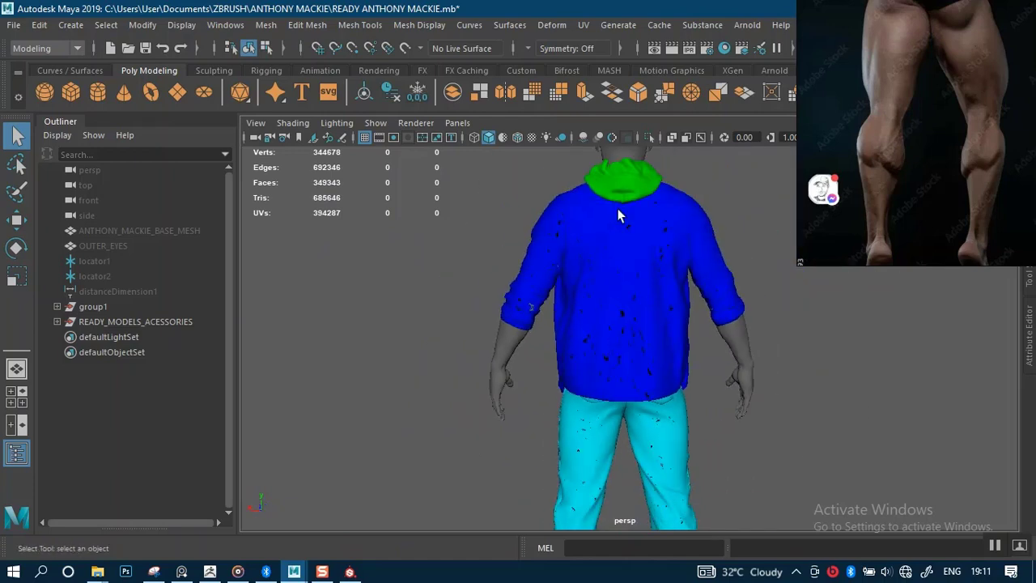
pyautogui.keyDown('alt'); pyautogui.moveTo(655, 234); pyautogui.dragTo(570, 284); pyautogui.keyUp('alt')
pyautogui.keyDown('alt'); pyautogui.moveTo(569, 283); pyautogui.dragTo(542, 277, button='middle'); pyautogui.keyUp('alt')
pyautogui.moveTo(543, 277)
pyautogui.keyDown('alt'); pyautogui.mouseDown()
pyautogui.moveTo(597, 267)
pyautogui.moveTo(606, 278)
pyautogui.moveTo(548, 273)
pyautogui.moveTo(547, 287)
pyautogui.mouseUp(); pyautogui.keyUp('alt')
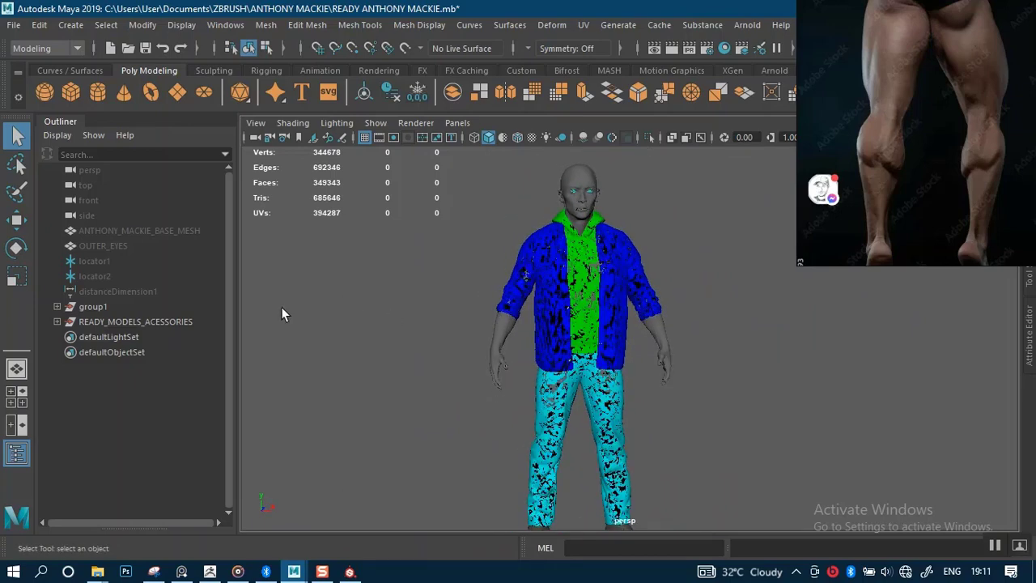
# Expand and collapse group1 in the Outliner, then select READY_MODELS_ACESSORIES.
pyautogui.click(58, 307)
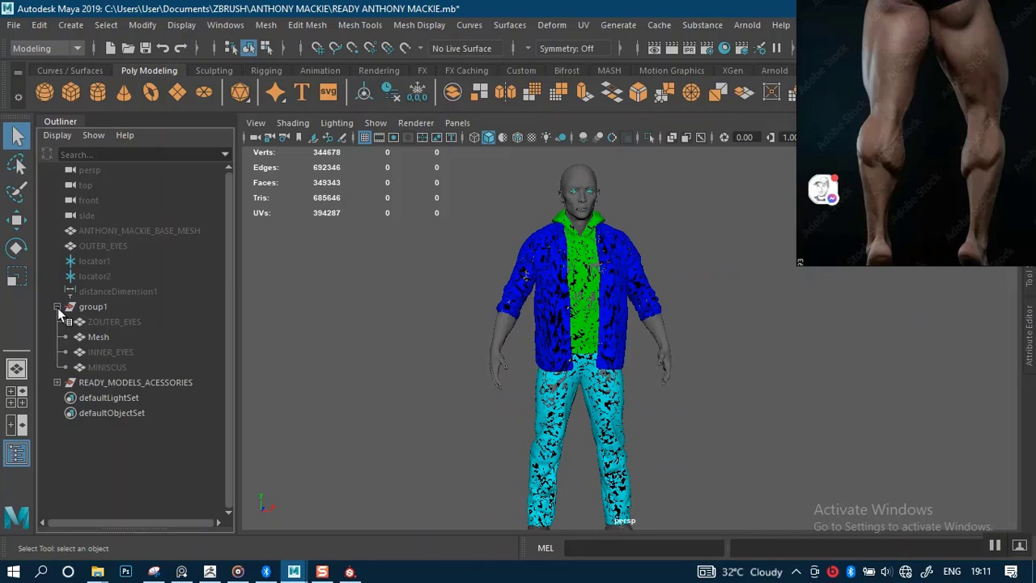
pyautogui.click(58, 307)
pyautogui.click(106, 322)
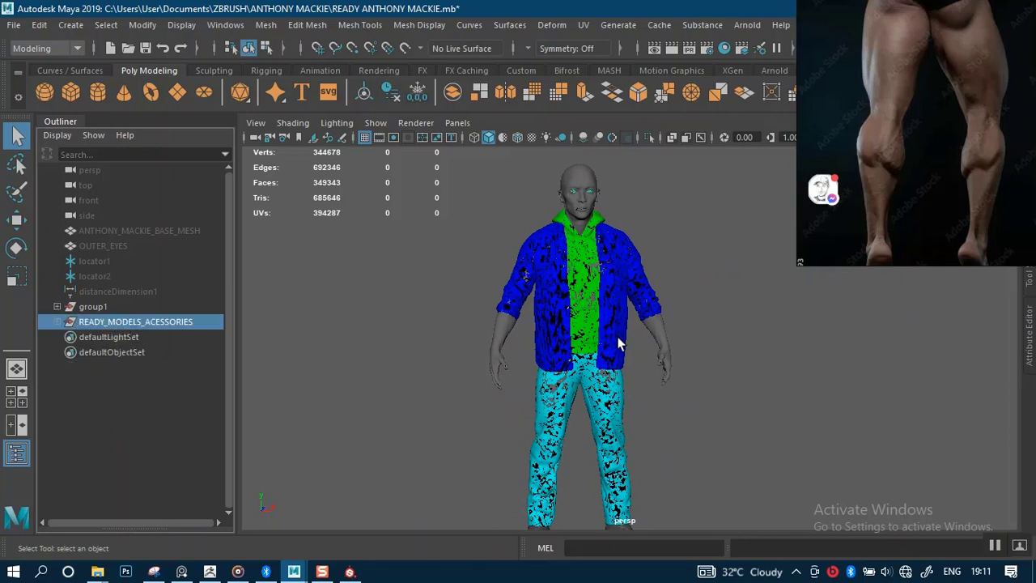
# Frame the selected character and open the Export Selection dialog.
pyautogui.scroll(-3, 671, 380)
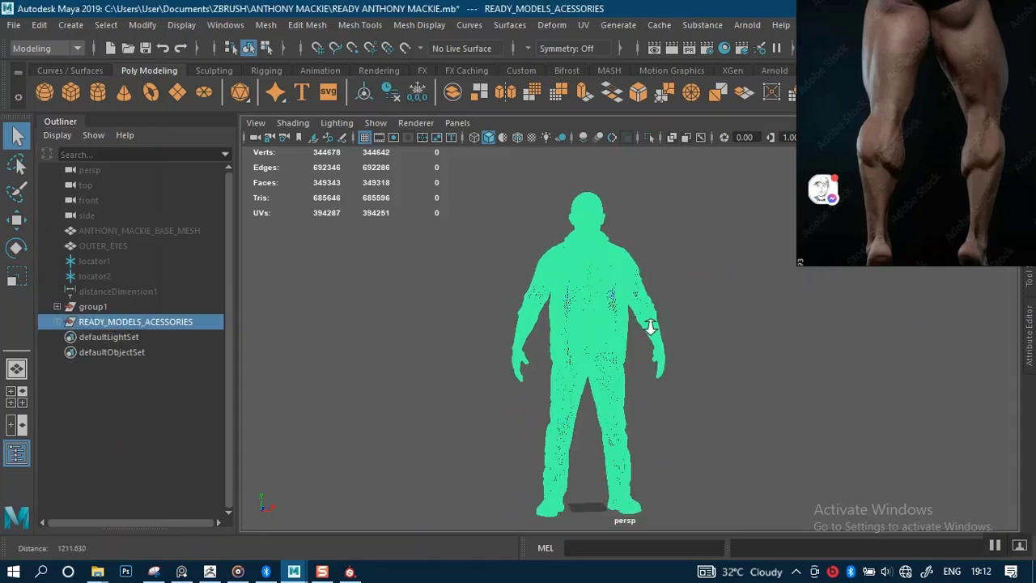
pyautogui.press('f')
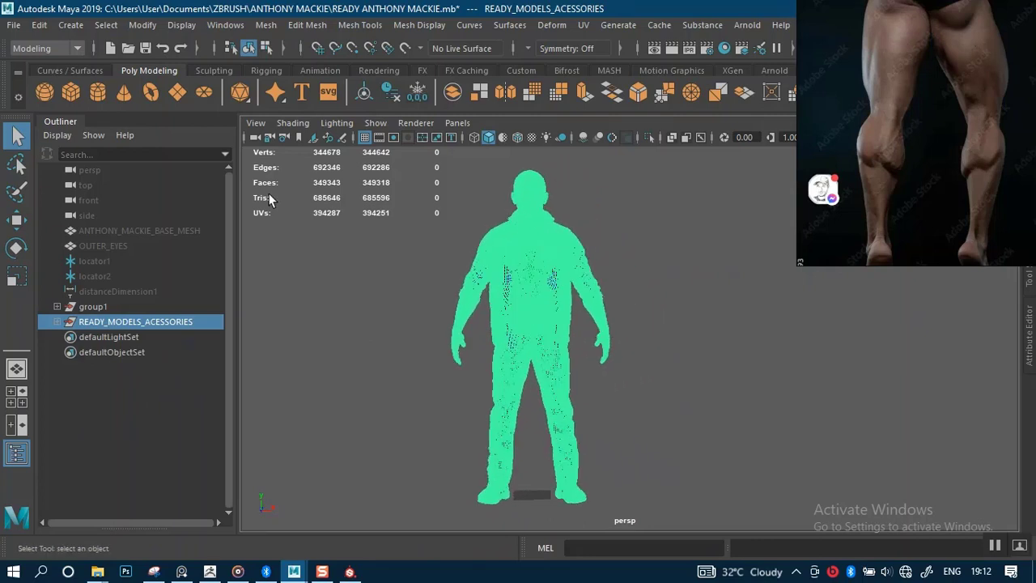
pyautogui.click(15, 25)
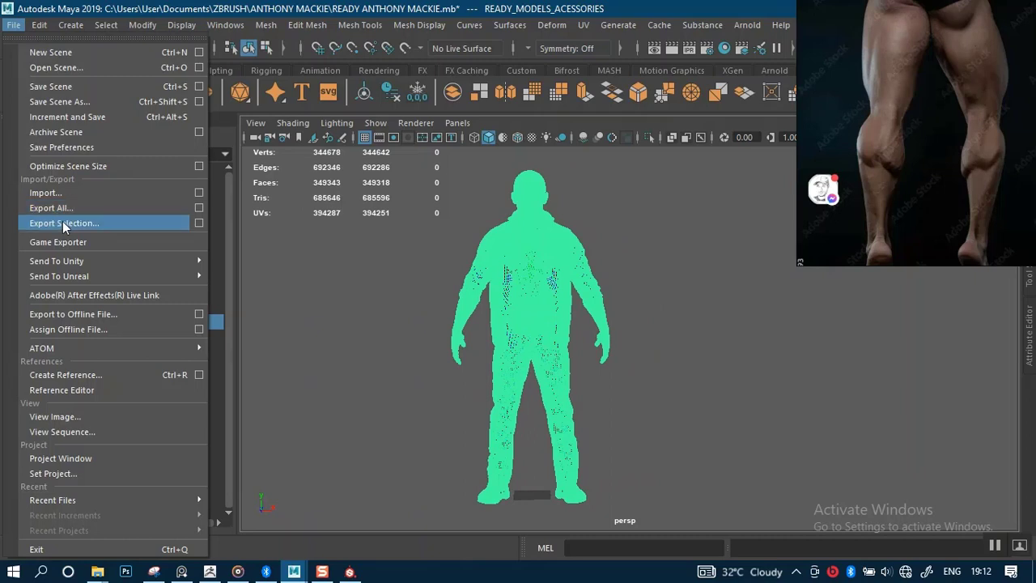
pyautogui.click(65, 225)
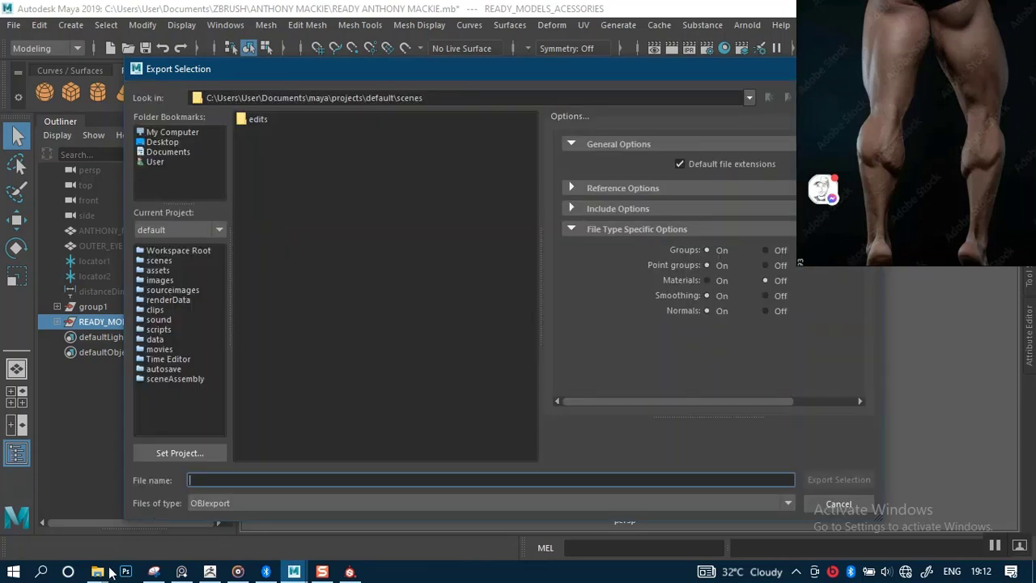
# Paste the ANTHONY MACKIE folder path in as the export location.
pyautogui.moveTo(106, 572)
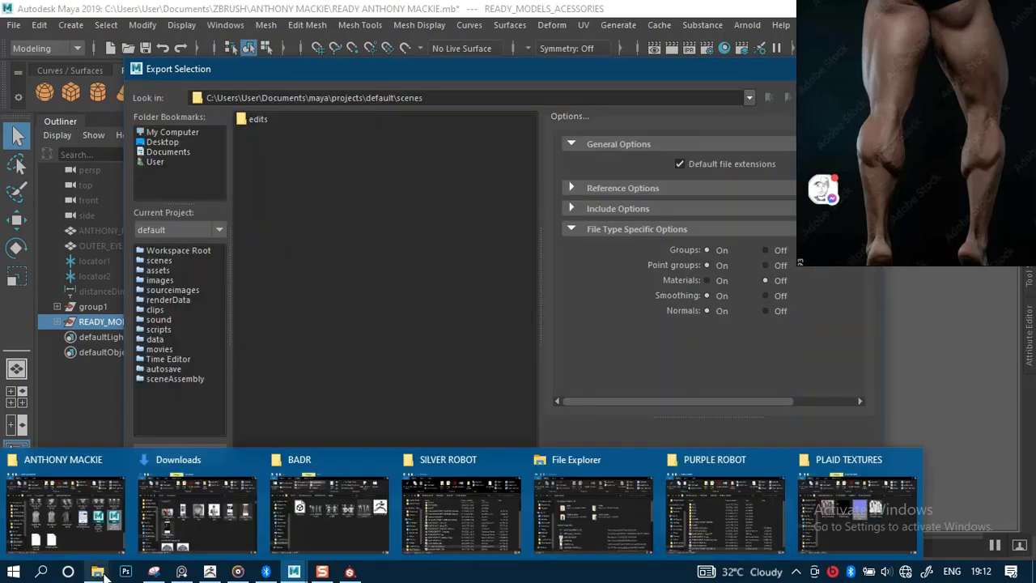
pyautogui.click(176, 516)
pyautogui.moveTo(830, 449); pyautogui.dragTo(826, 277)
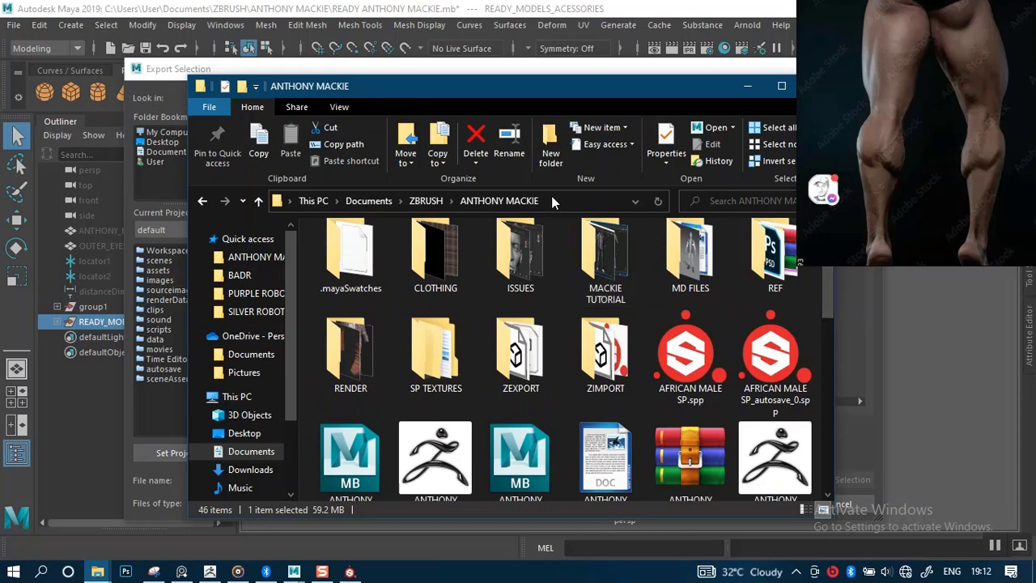
pyautogui.click(557, 200)
pyautogui.hotkey('ctrl', 'c')
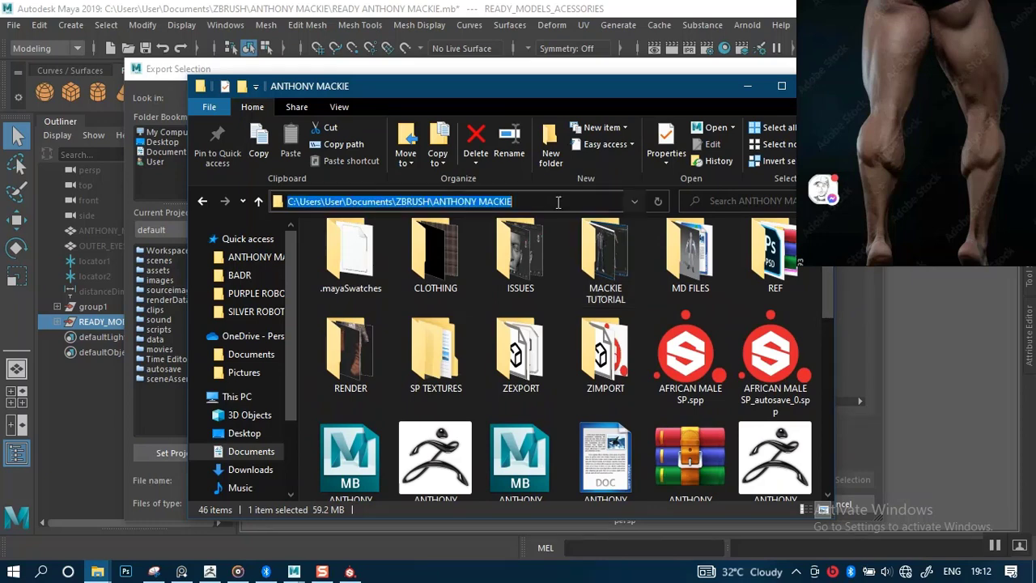
pyautogui.click(607, 63)
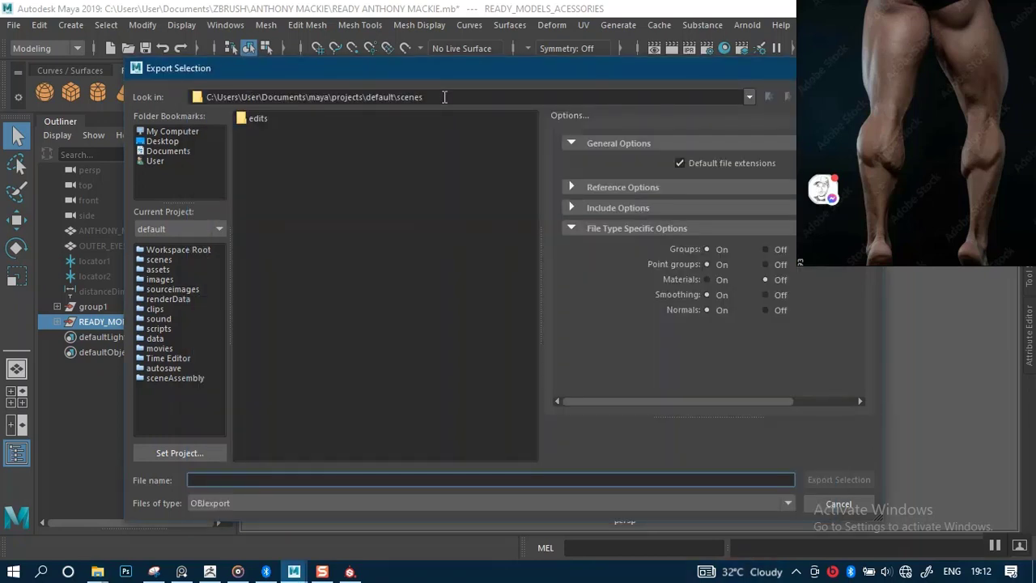
pyautogui.moveTo(444, 97); pyautogui.dragTo(201, 102)
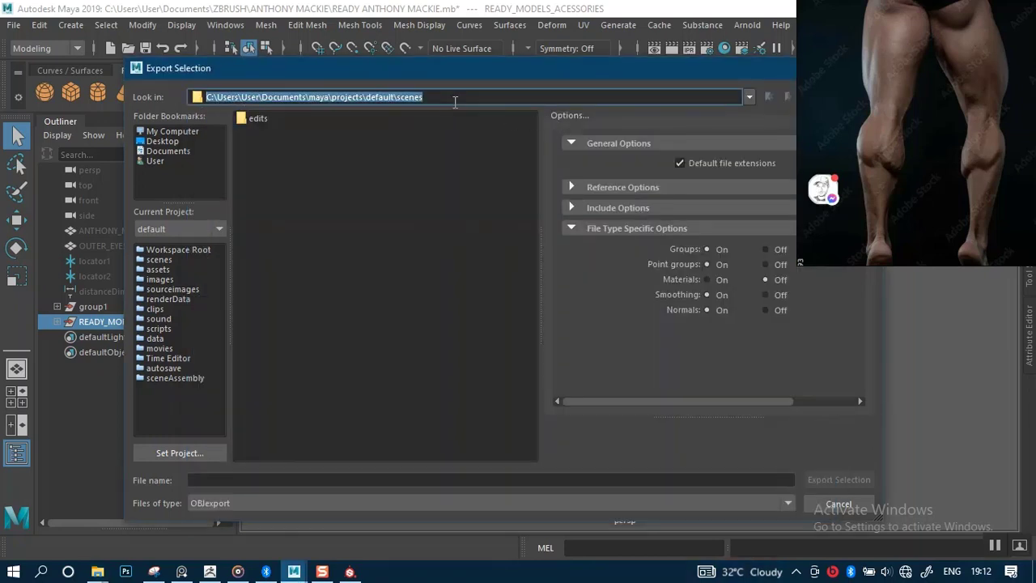
pyautogui.hotkey('ctrl', 'v')
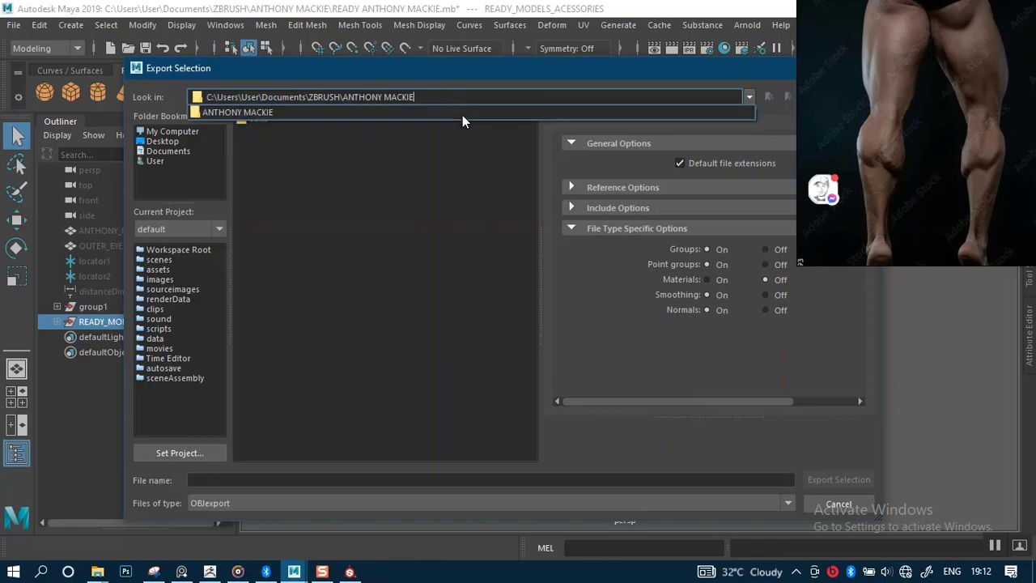
pyautogui.press('Return')
# Set Files of type to DAE_FBX export, then cancel the dialog.
pyautogui.click(219, 504)
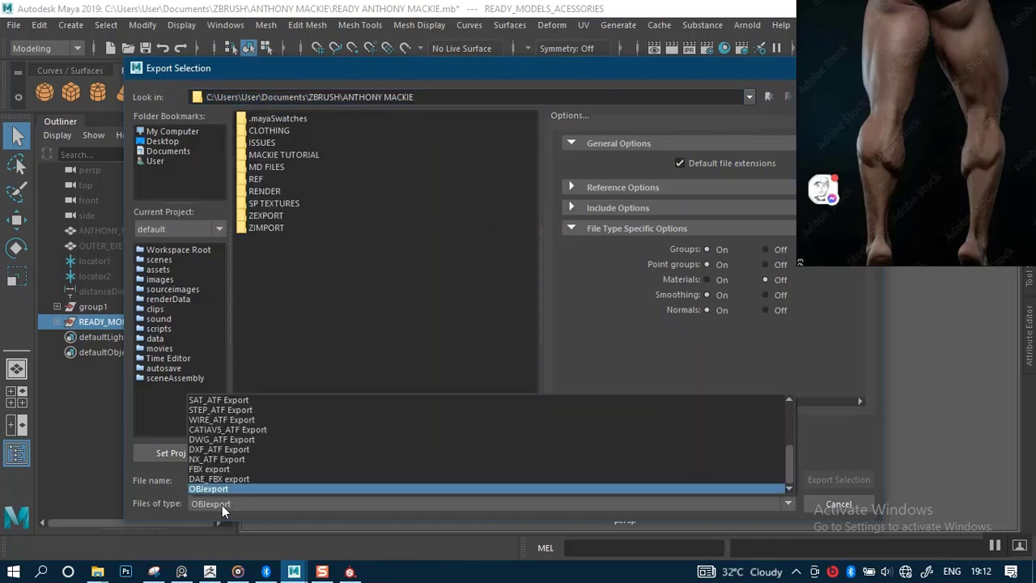
pyautogui.click(231, 479)
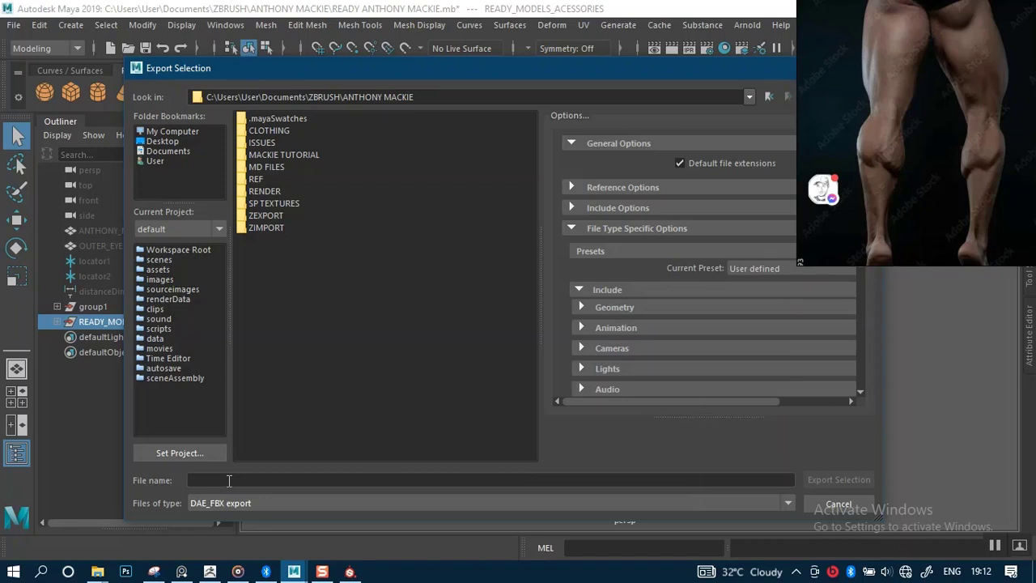
pyautogui.click(831, 506)
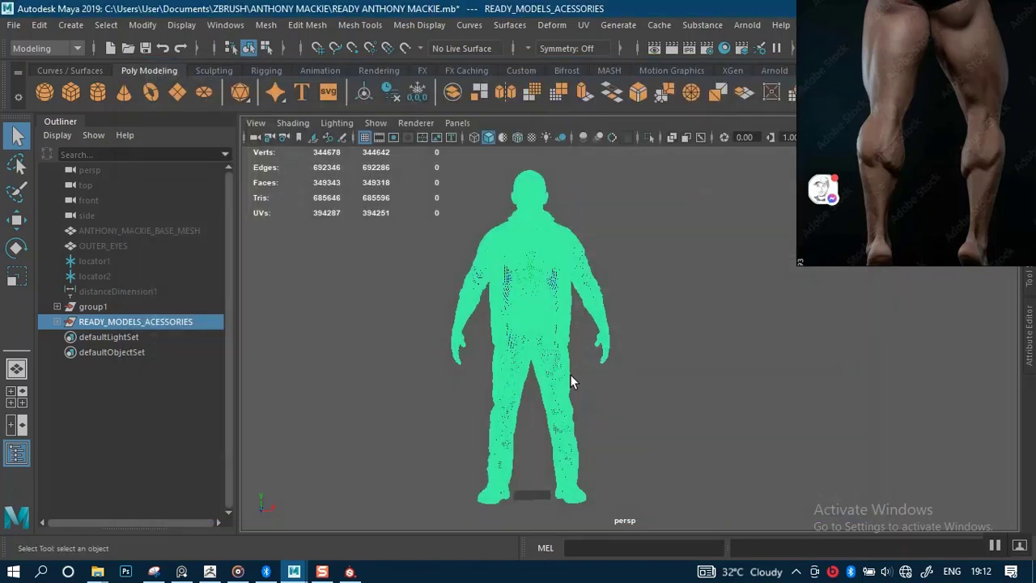
# Orbit and pan the perspective view to a front view of the character.
pyautogui.scroll(-3, 629, 299)
pyautogui.moveTo(627, 312)
pyautogui.keyDown('alt'); pyautogui.mouseDown()
pyautogui.moveTo(602, 331)
pyautogui.moveTo(626, 329)
pyautogui.mouseUp(); pyautogui.keyUp('alt')
pyautogui.keyDown('alt'); pyautogui.moveTo(628, 375); pyautogui.dragTo(575, 381, button='middle'); pyautogui.keyUp('alt')
pyautogui.scroll(2, 634, 439)
pyautogui.keyDown('alt'); pyautogui.moveTo(634, 439); pyautogui.dragTo(492, 336); pyautogui.keyUp('alt')
pyautogui.scroll(-2, 602, 342)
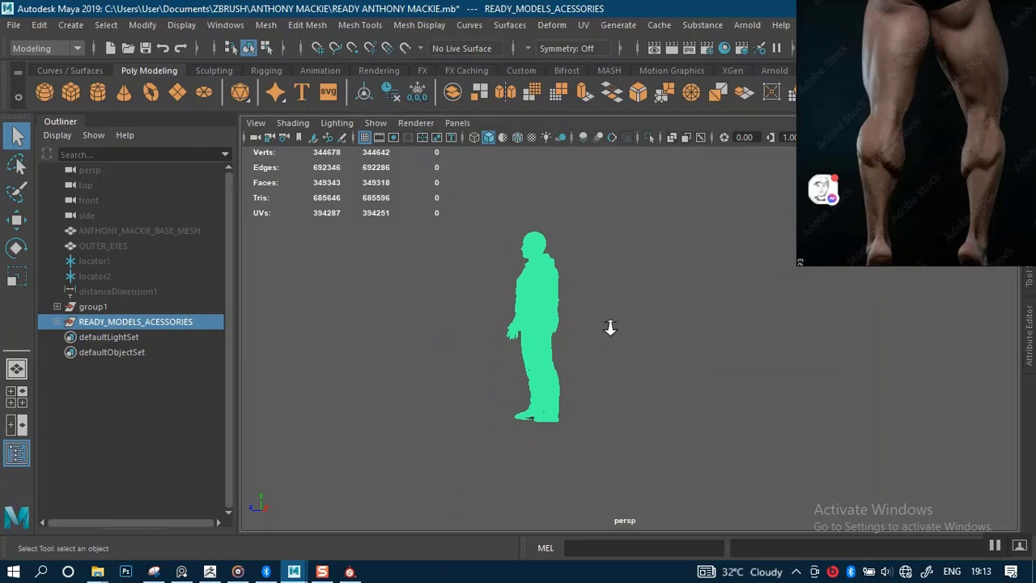
pyautogui.moveTo(592, 341)
pyautogui.keyDown('alt'); pyautogui.mouseDown()
pyautogui.moveTo(618, 362)
pyautogui.moveTo(692, 341)
pyautogui.moveTo(597, 331)
pyautogui.mouseUp(); pyautogui.keyUp('alt')
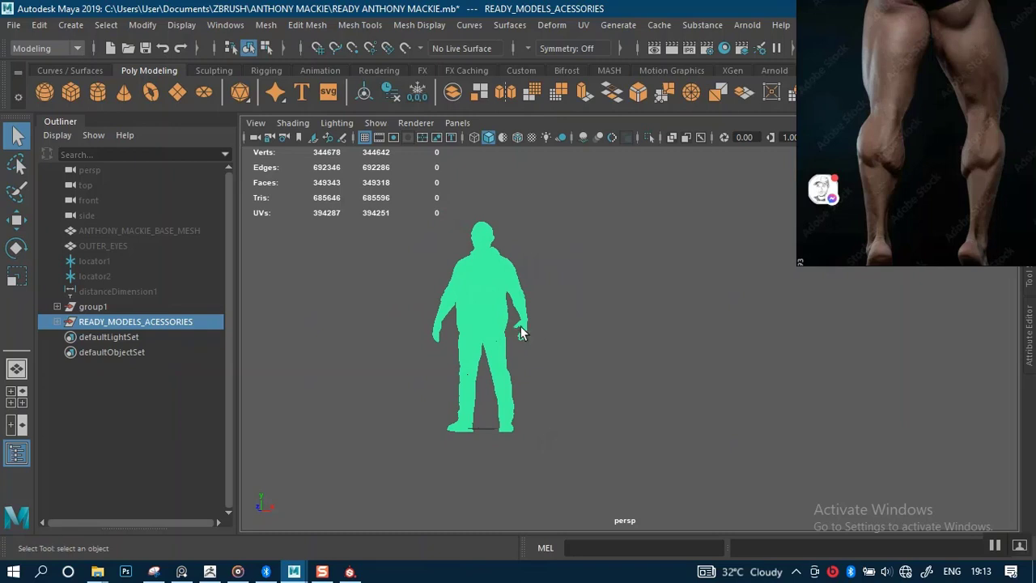
# Deselect the model and maximize the side view, zoomed out to the ground line.
pyautogui.press('space')
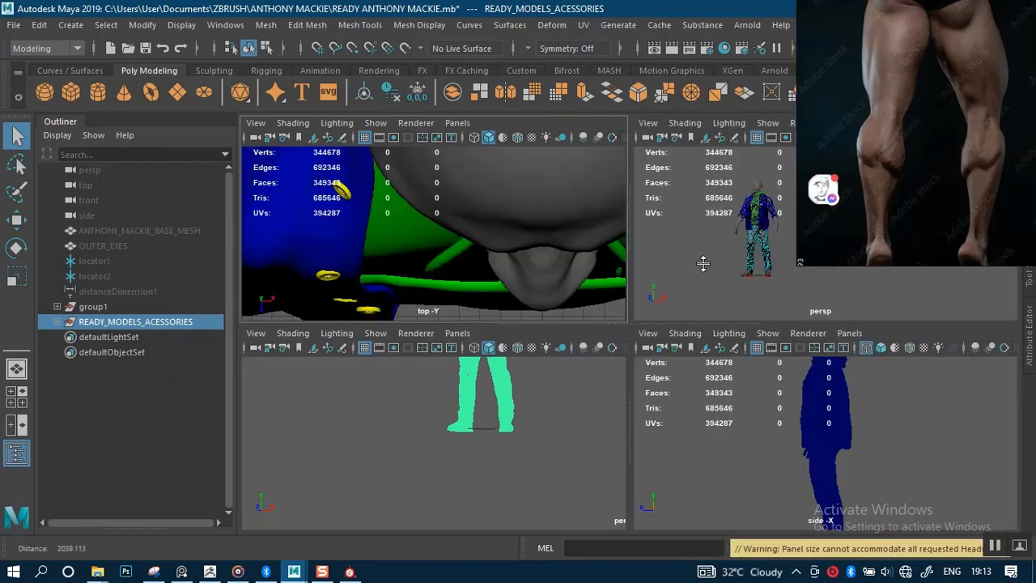
pyautogui.click(714, 439)
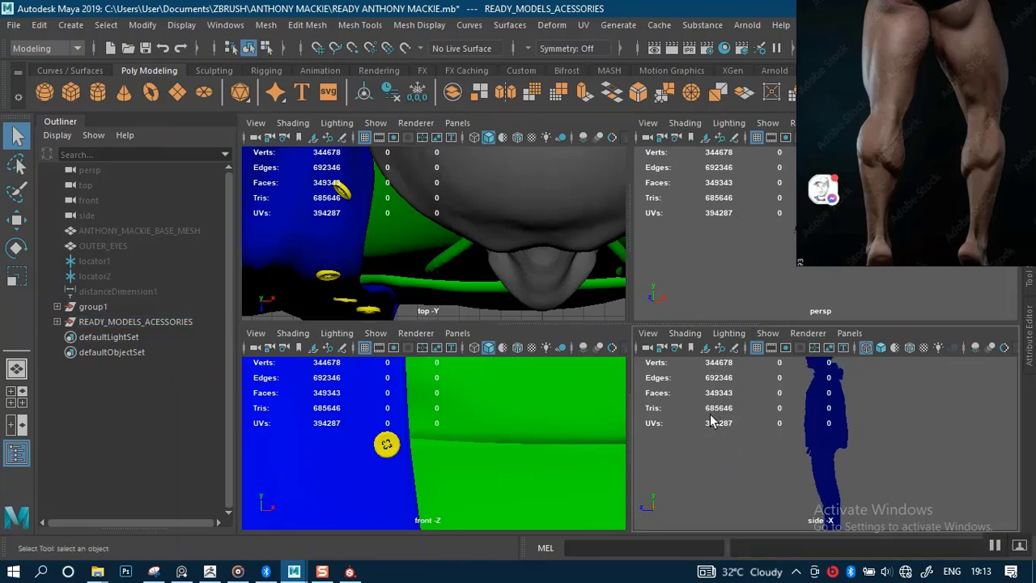
pyautogui.press('space')
pyautogui.moveTo(667, 441)
pyautogui.keyDown('alt'); pyautogui.mouseDown(button='right')
pyautogui.moveTo(604, 289)
pyautogui.moveTo(603, 188)
pyautogui.mouseUp(button='right'); pyautogui.keyUp('alt')
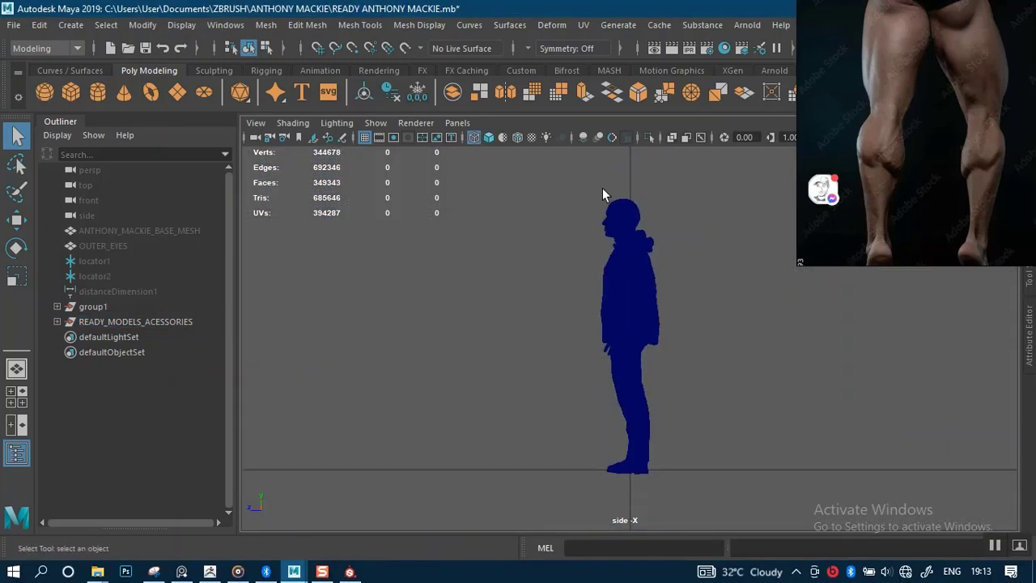
pyautogui.keyDown('alt'); pyautogui.moveTo(636, 380); pyautogui.dragTo(608, 223, button='right'); pyautogui.keyUp('alt')
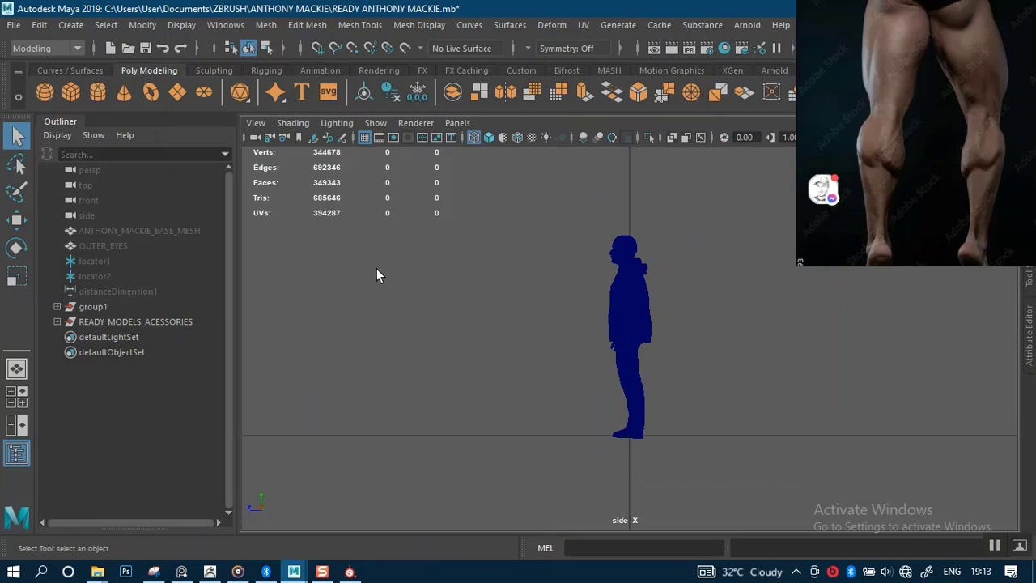
# Choose Cube from the Shift+right-click polygon marking menu in the side view.
pyautogui.keyDown('ctrl'); pyautogui.keyDown('shift'); pyautogui.rightClick(417, 285); pyautogui.keyUp('shift'); pyautogui.keyUp('ctrl')
pyautogui.keyDown('shift'); pyautogui.rightClick(421, 304); pyautogui.keyUp('shift')
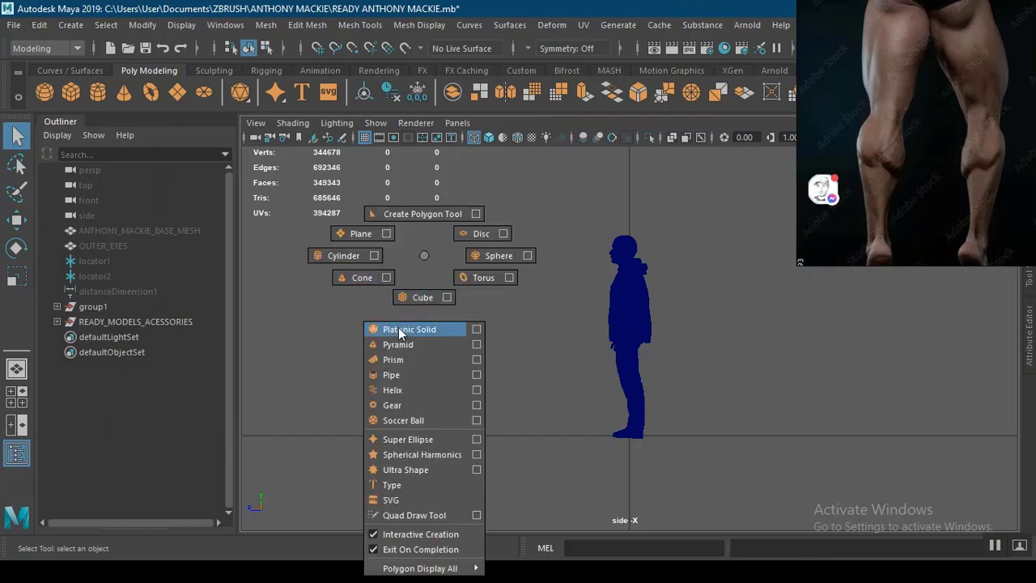
pyautogui.click(411, 297)
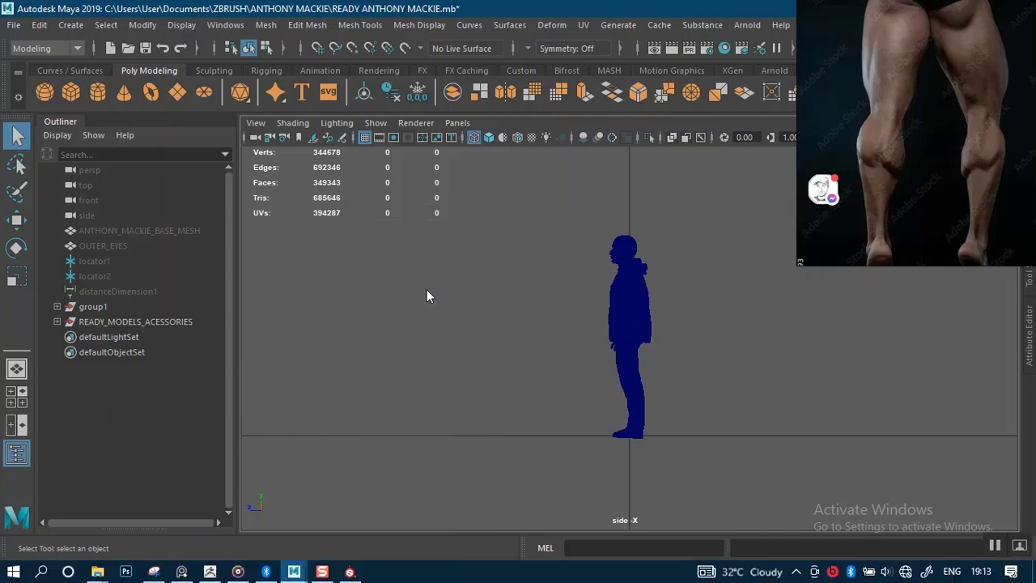
# Draw pCube1 with a wide base past the character and drag up its height.
pyautogui.scroll(-5, 511, 192)
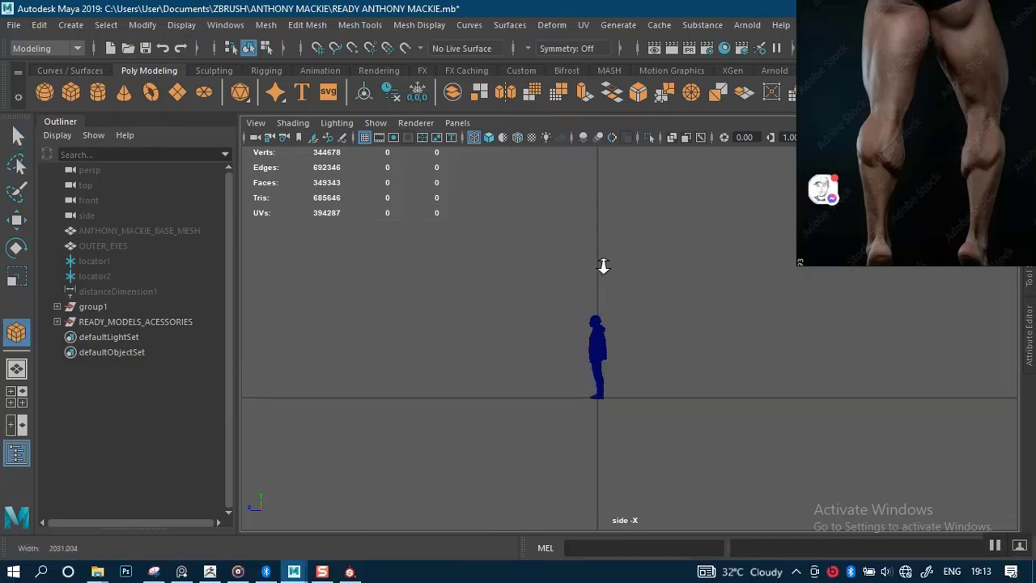
pyautogui.keyDown('alt'); pyautogui.moveTo(606, 363); pyautogui.dragTo(547, 398, button='middle'); pyautogui.keyUp('alt')
pyautogui.keyDown('alt'); pyautogui.moveTo(558, 399); pyautogui.dragTo(533, 238, button='right'); pyautogui.keyUp('alt')
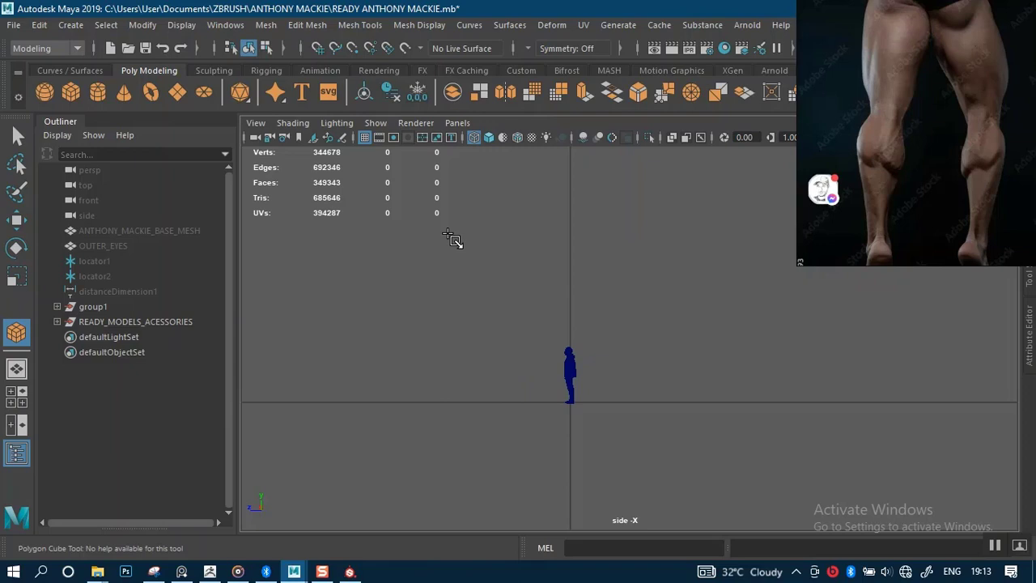
pyautogui.moveTo(450, 249); pyautogui.dragTo(803, 404)
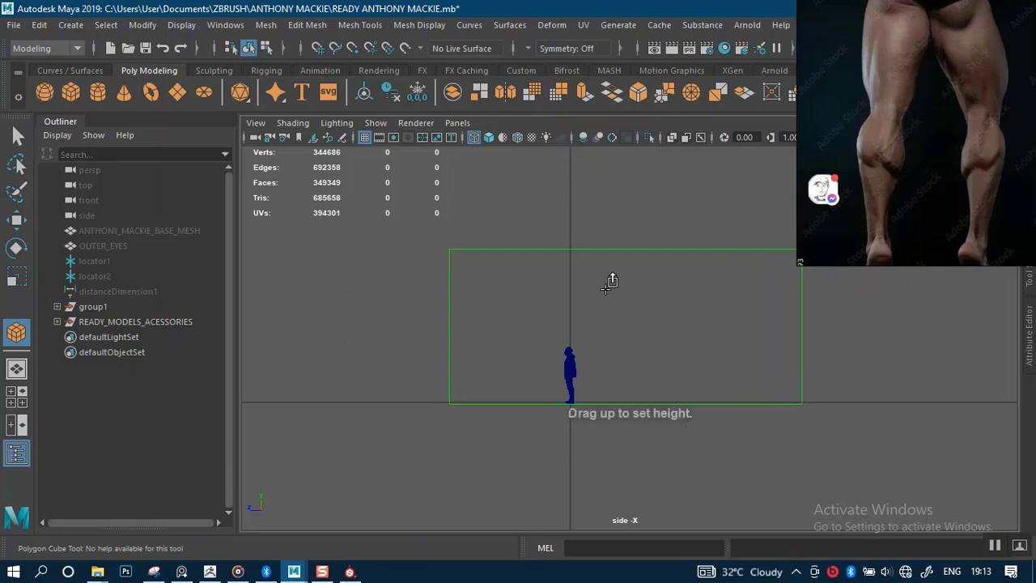
pyautogui.moveTo(611, 281); pyautogui.dragTo(636, 345)
pyautogui.press('space')
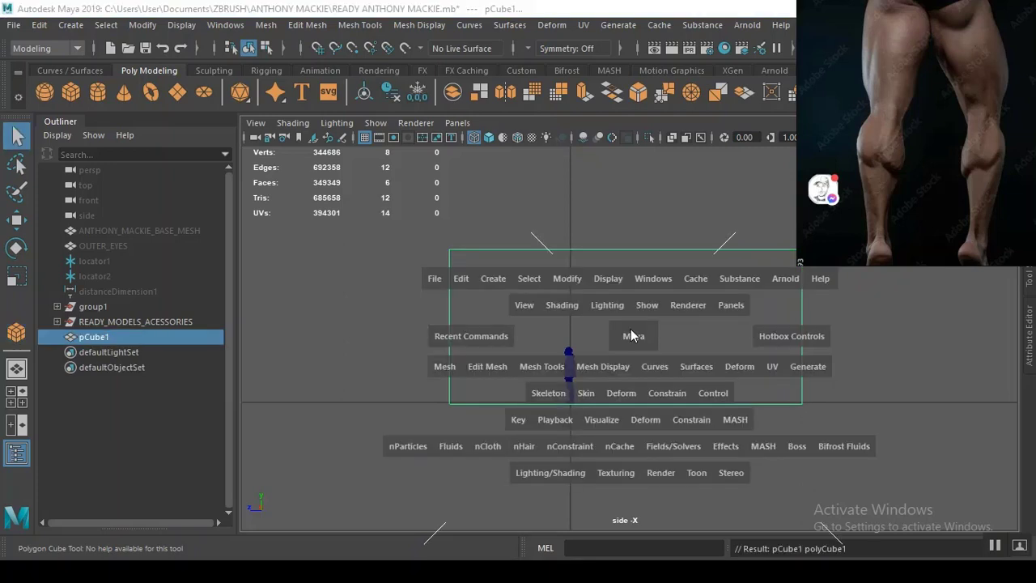
# Isolate the new cube in the top view and slide it left over the character.
pyautogui.keyDown('alt'); pyautogui.moveTo(502, 283); pyautogui.dragTo(507, 127, button='right'); pyautogui.keyUp('alt')
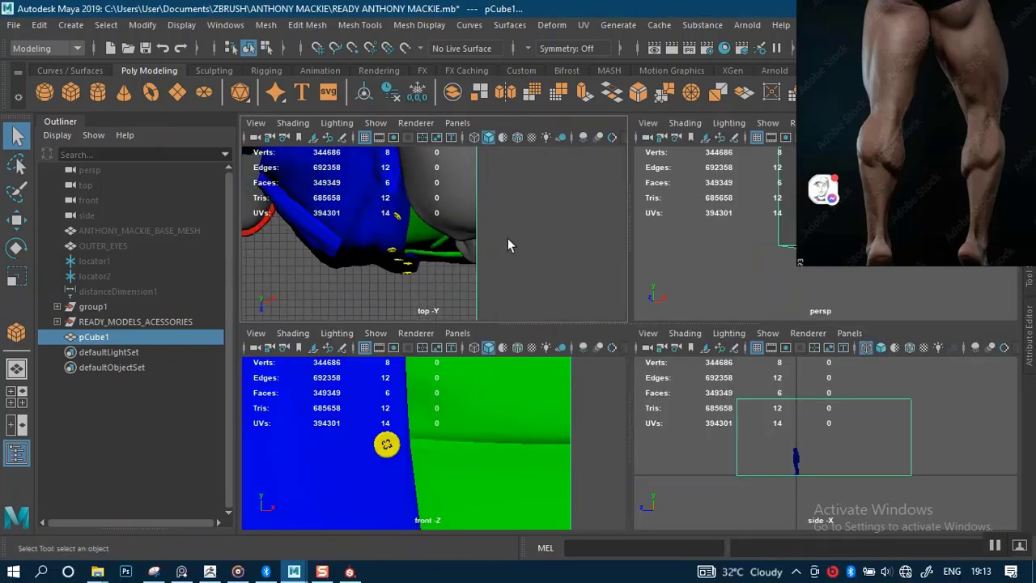
pyautogui.press('space')
pyautogui.hotkey('ctrl', '1')
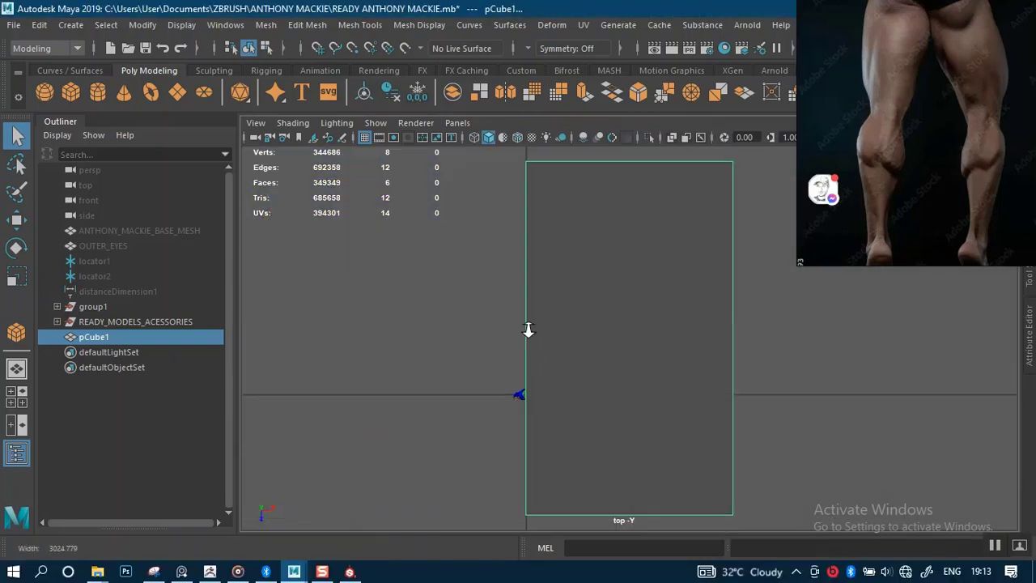
pyautogui.scroll(-1, 581, 302)
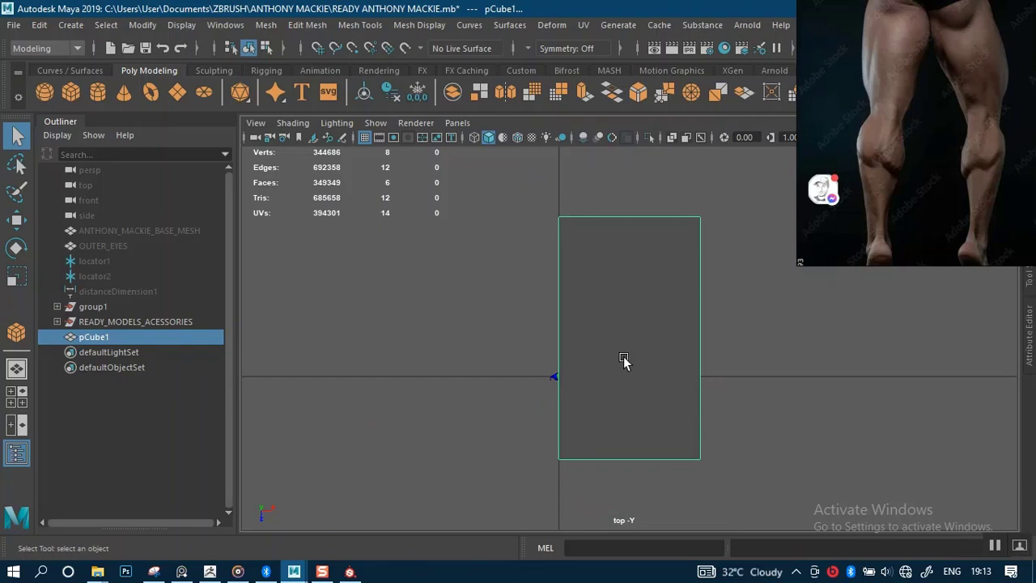
pyautogui.press('e')
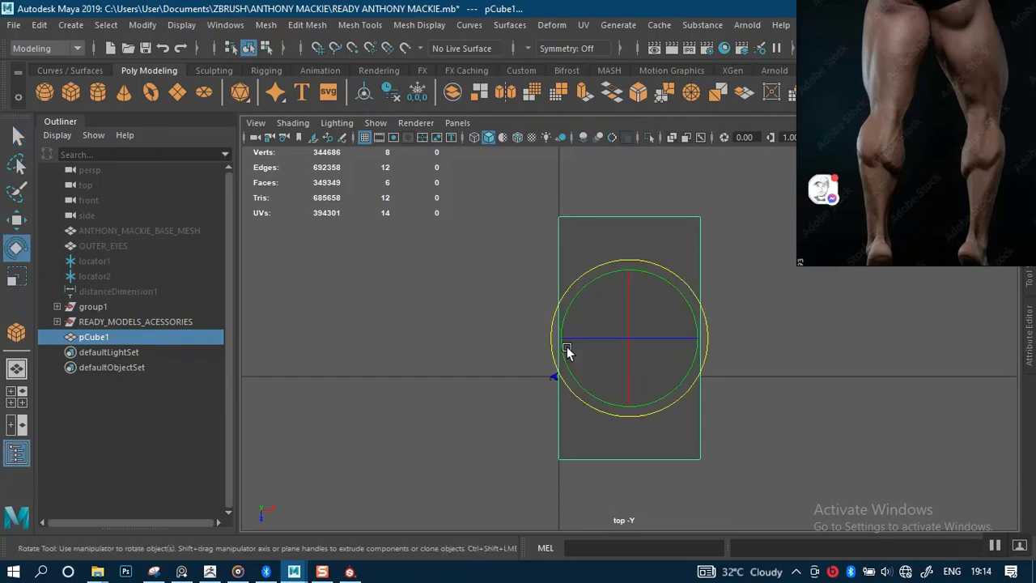
pyautogui.press('w')
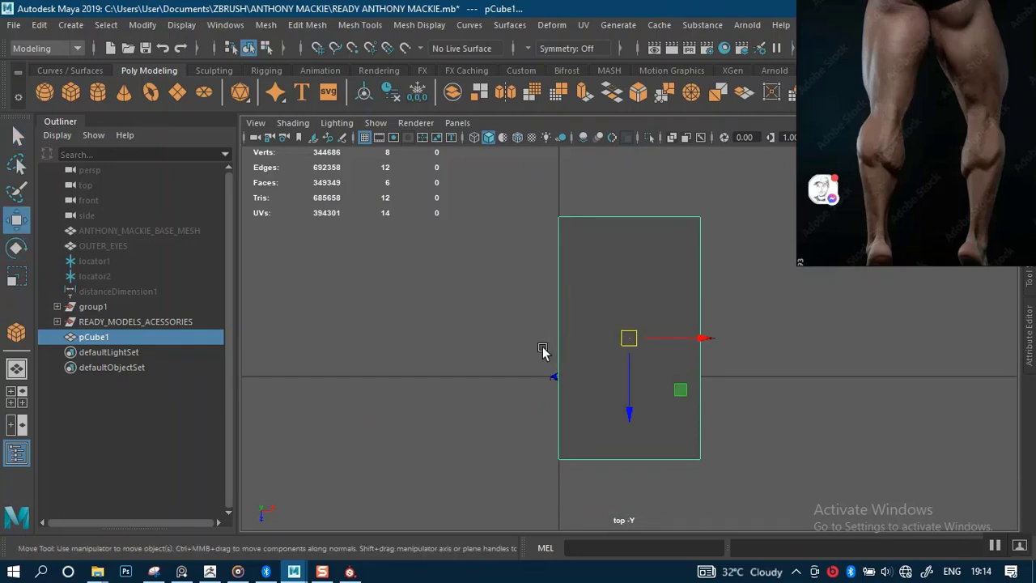
pyautogui.moveTo(672, 340); pyautogui.dragTo(809, 340)
pyautogui.press('r')
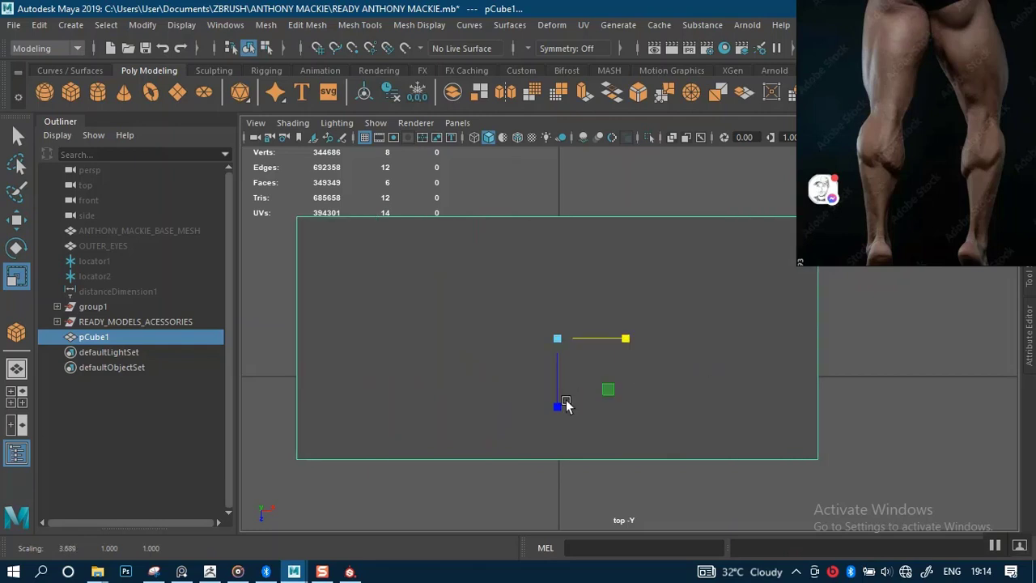
# In the maximized side view, stretch the cube taller and lift it slightly.
pyautogui.press('space')
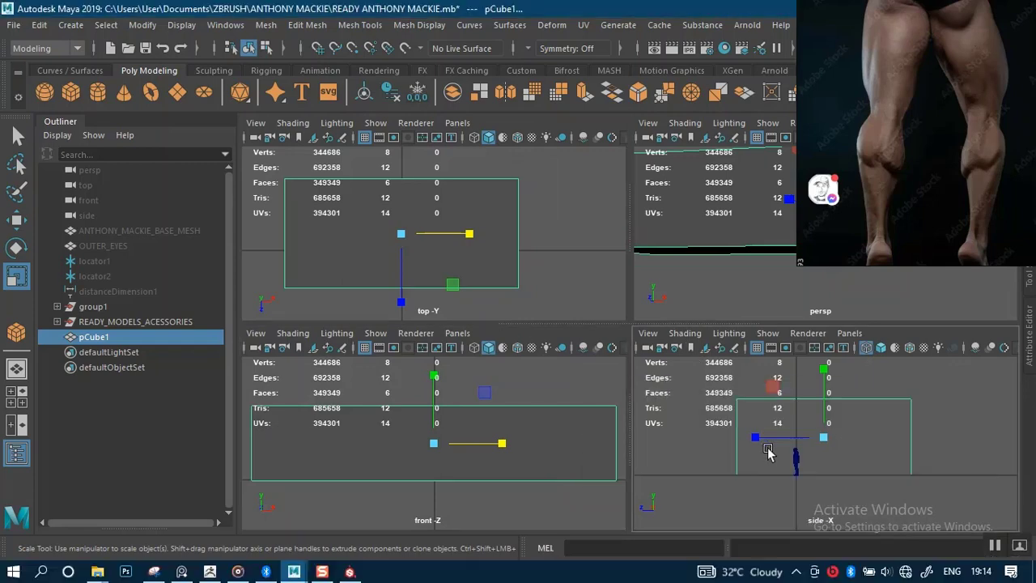
pyautogui.press('space')
pyautogui.keyDown('alt'); pyautogui.moveTo(634, 315); pyautogui.dragTo(599, 257, button='right'); pyautogui.keyUp('alt')
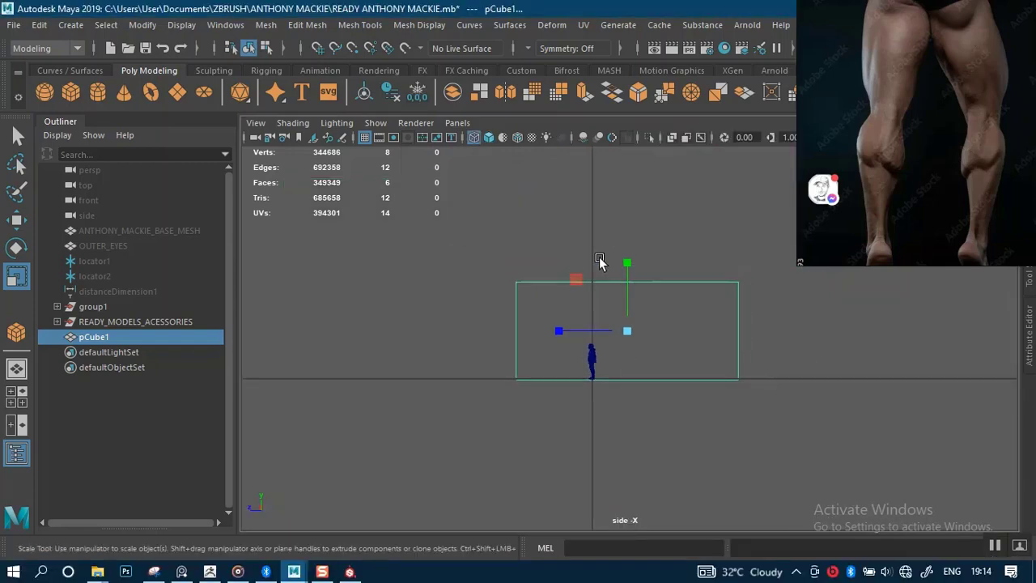
pyautogui.keyDown('alt'); pyautogui.moveTo(604, 353); pyautogui.dragTo(544, 365, button='middle'); pyautogui.keyUp('alt')
pyautogui.keyDown('alt'); pyautogui.moveTo(568, 385); pyautogui.dragTo(592, 400, button='right'); pyautogui.keyUp('alt')
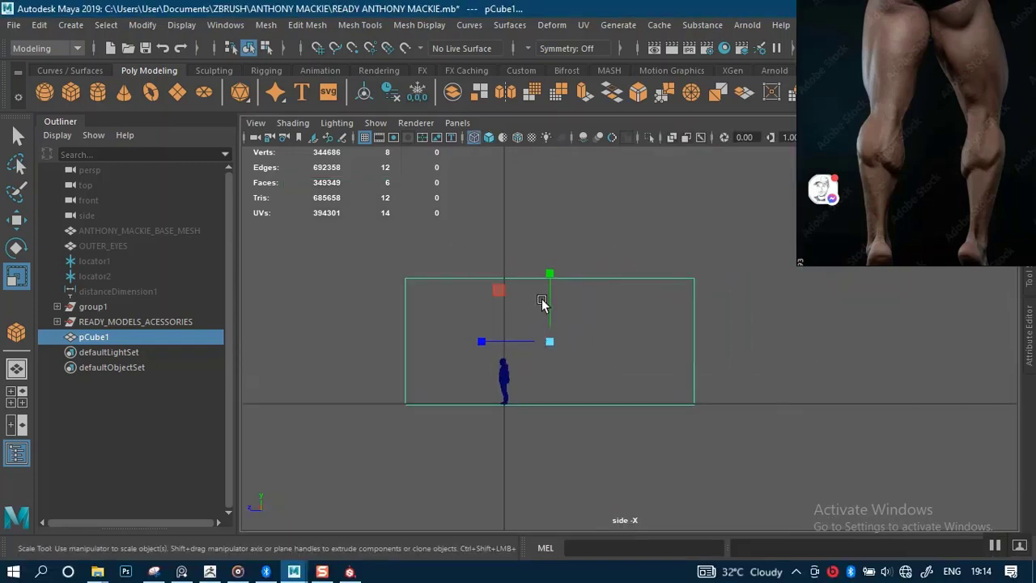
pyautogui.moveTo(552, 280); pyautogui.dragTo(555, 264)
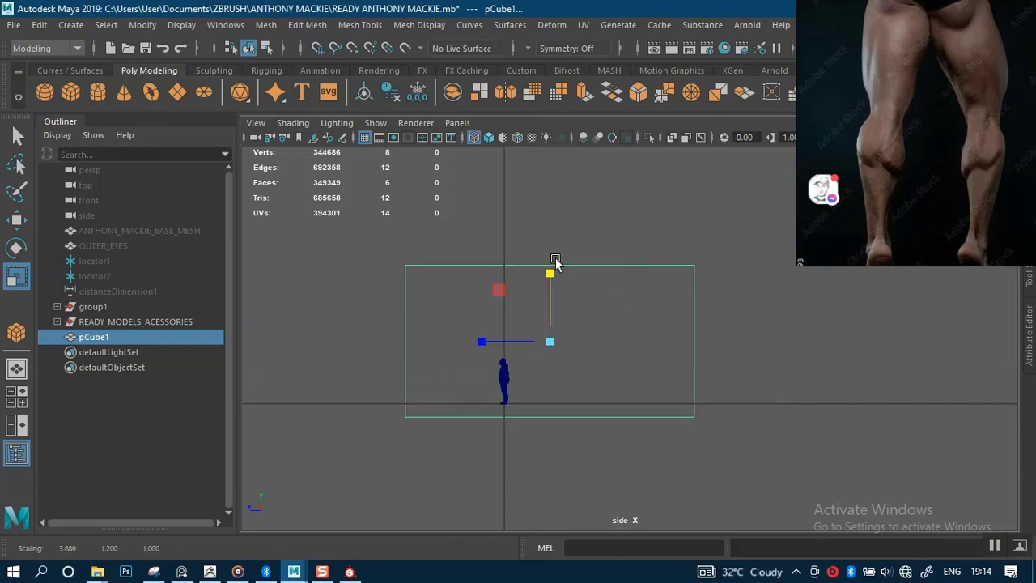
pyautogui.press('w')
pyautogui.moveTo(555, 313); pyautogui.dragTo(550, 298)
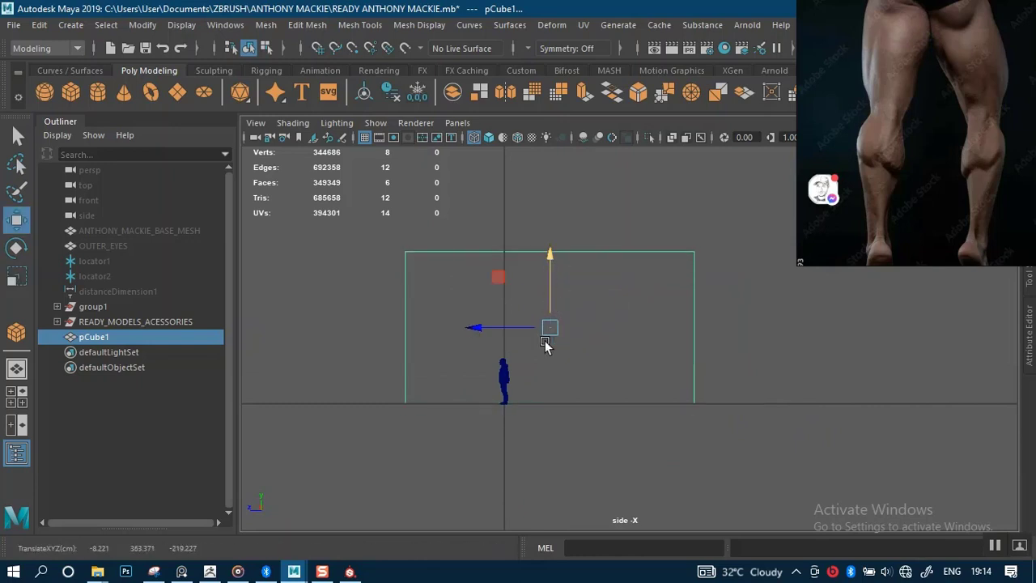
# Raise the cube higher so it towers over the standing character.
pyautogui.keyDown('alt'); pyautogui.moveTo(546, 356); pyautogui.dragTo(651, 301, button='middle'); pyautogui.keyUp('alt')
pyautogui.keyDown('alt'); pyautogui.moveTo(651, 301); pyautogui.dragTo(635, 501, button='right'); pyautogui.keyUp('alt')
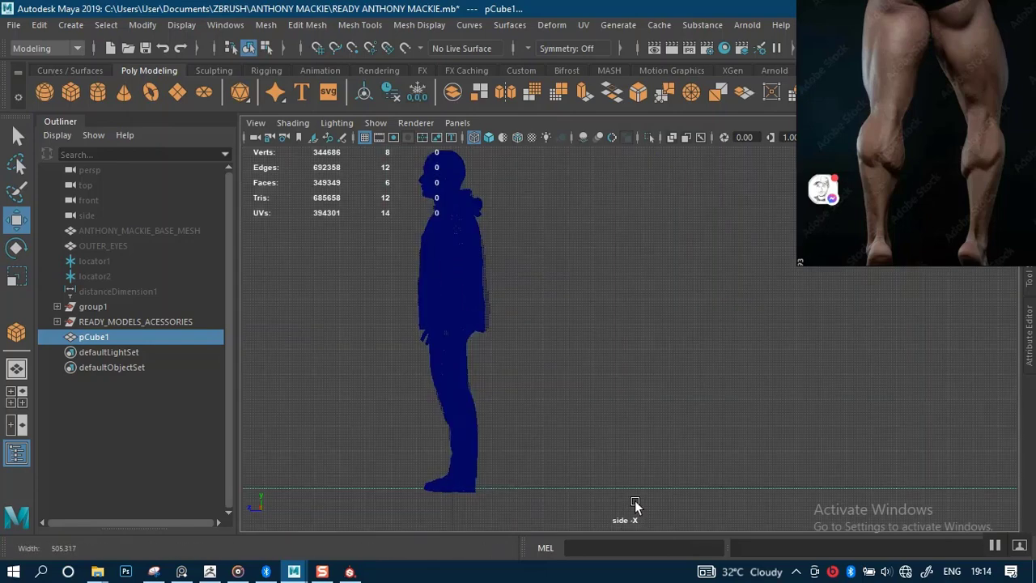
pyautogui.keyDown('alt'); pyautogui.moveTo(634, 349); pyautogui.dragTo(620, 387, button='middle'); pyautogui.keyUp('alt')
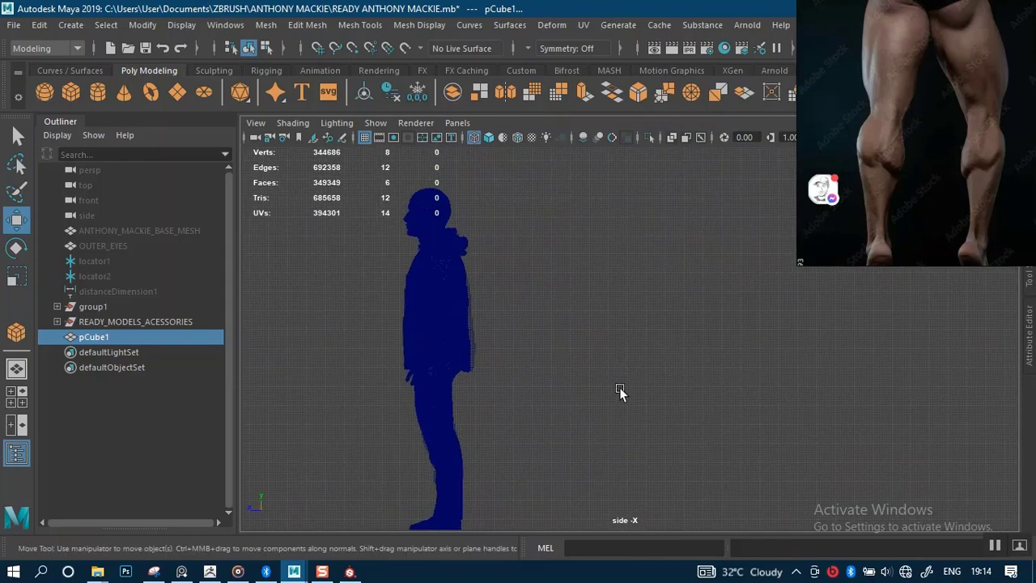
pyautogui.scroll(-5, 621, 380)
pyautogui.keyDown('alt'); pyautogui.moveTo(685, 246); pyautogui.dragTo(618, 296, button='middle'); pyautogui.keyUp('alt')
pyautogui.scroll(-1, 600, 350)
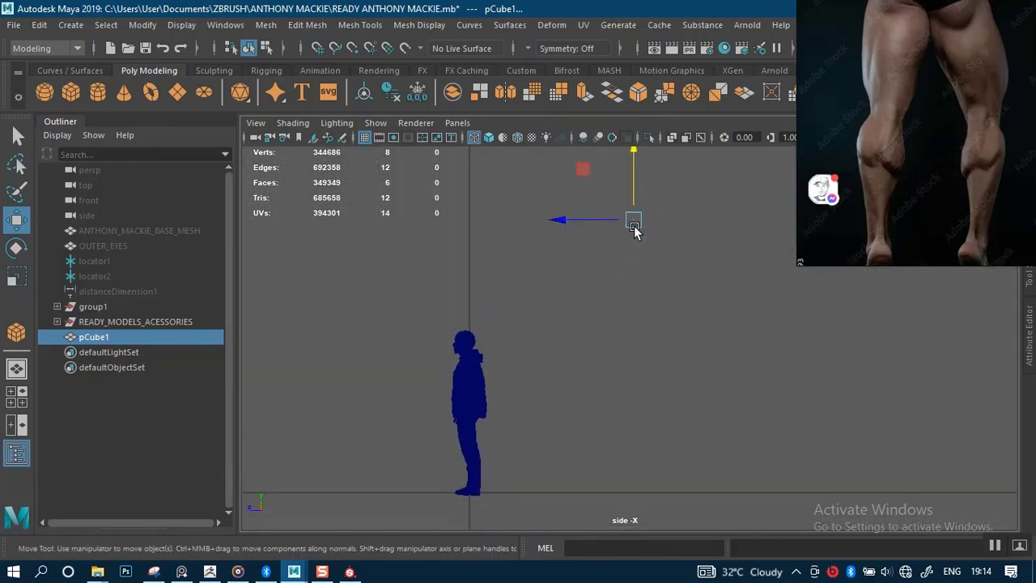
pyautogui.moveTo(634, 231); pyautogui.dragTo(634, 186)
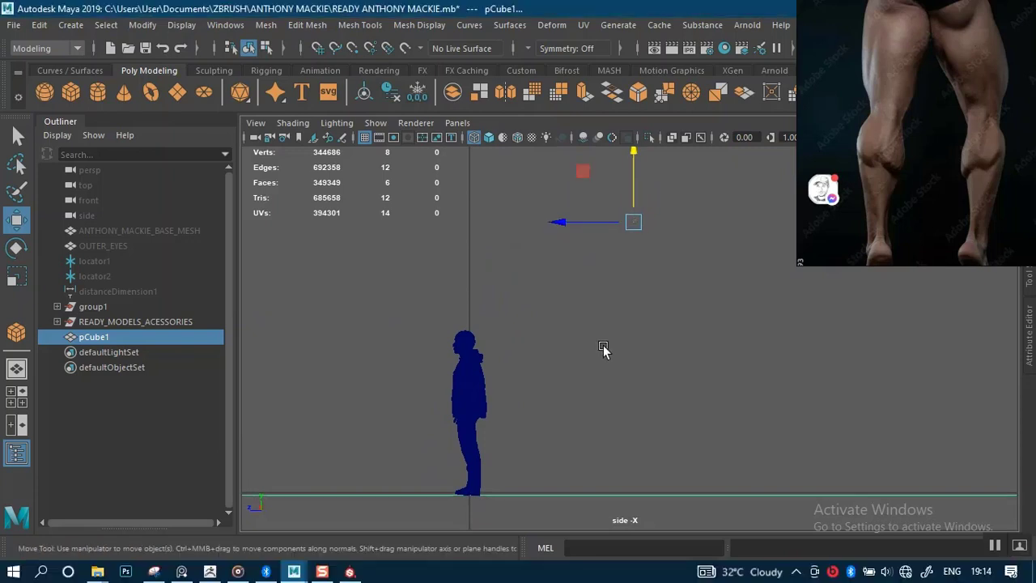
# Maximize the side view again and start selecting the box's faces.
pyautogui.press('space')
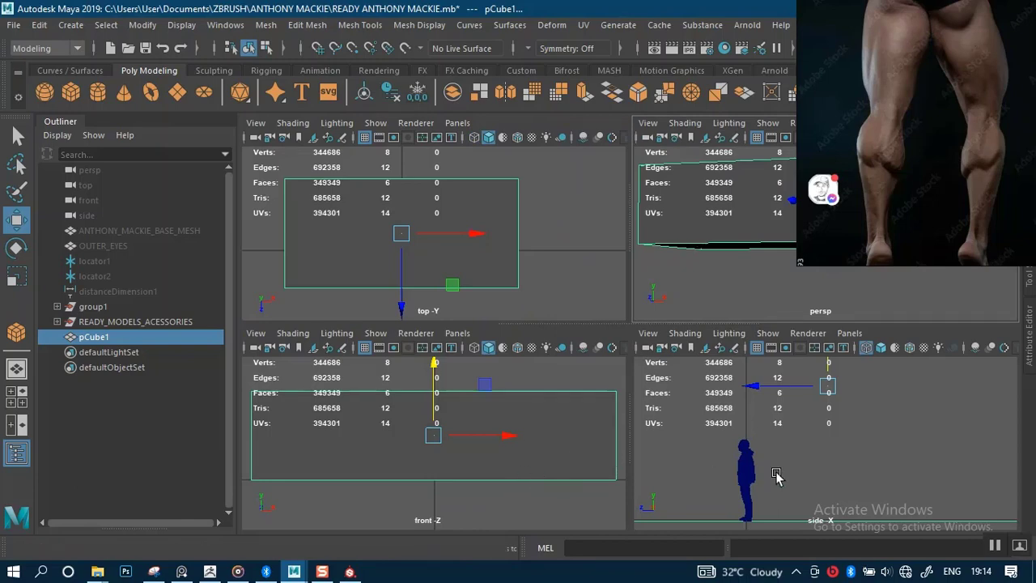
pyautogui.press('space')
pyautogui.scroll(-5, 712, 467)
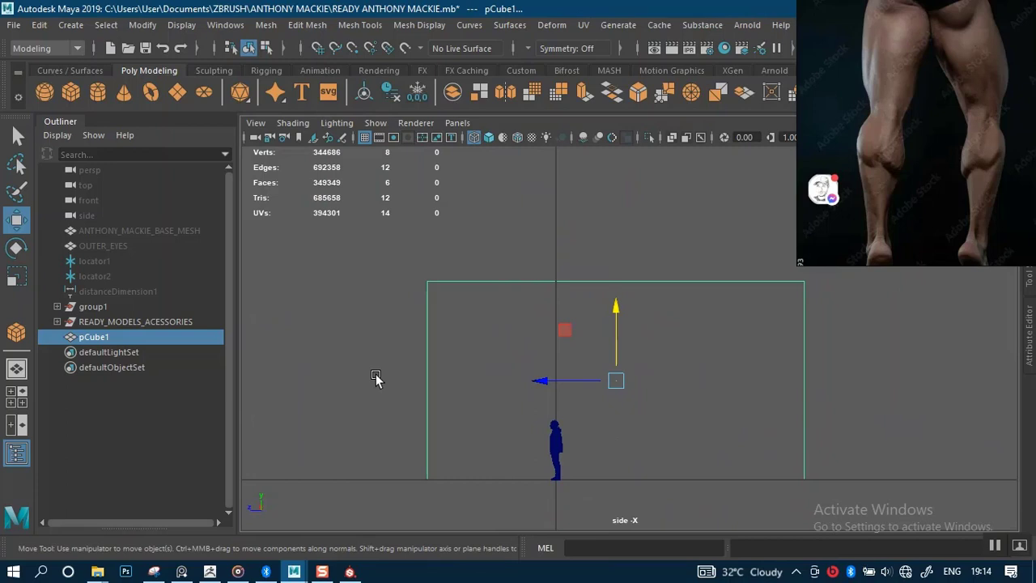
pyautogui.moveTo(470, 372); pyautogui.dragTo(403, 326, button='right')
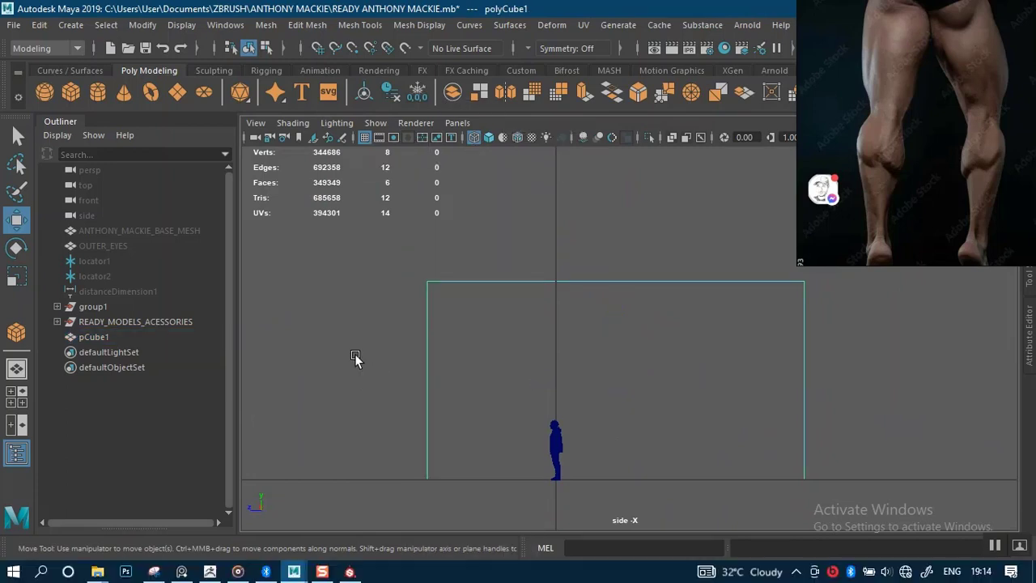
pyautogui.moveTo(442, 379); pyautogui.dragTo(481, 387)
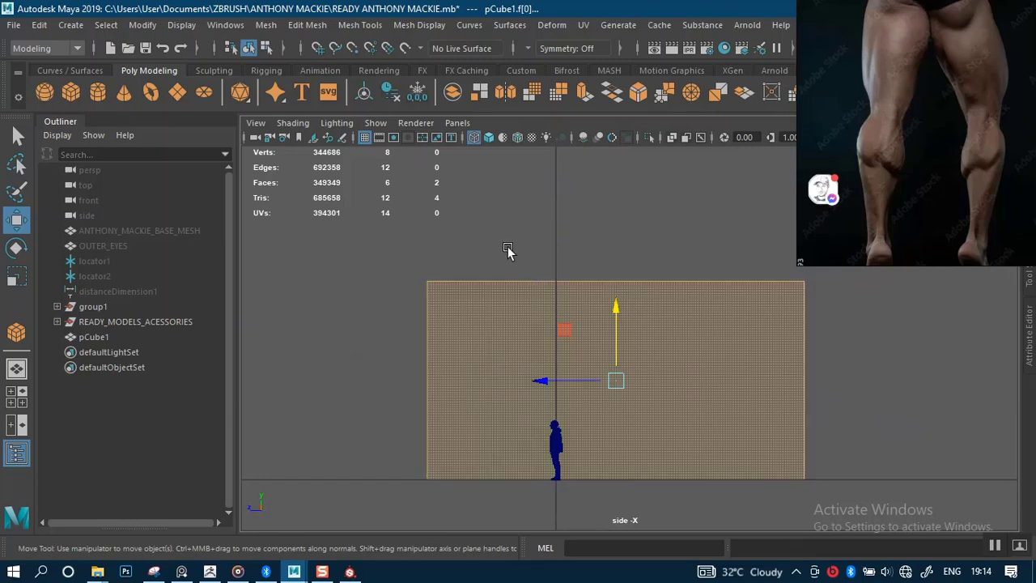
# Marquee-select the box's top and front faces and delete them in the perspective view.
pyautogui.moveTo(363, 245); pyautogui.dragTo(527, 387)
pyautogui.moveTo(806, 507); pyautogui.dragTo(707, 398)
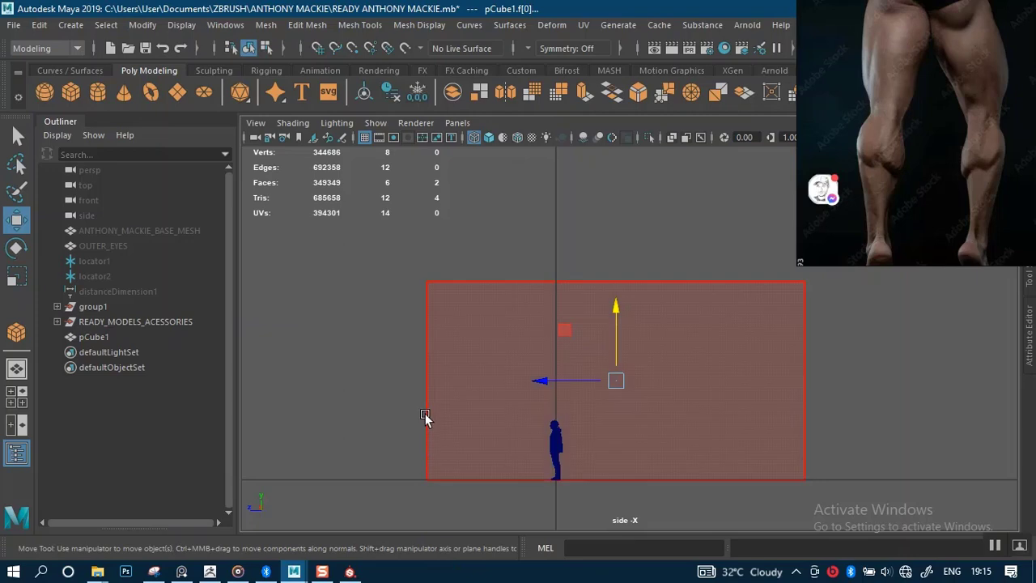
pyautogui.press('space')
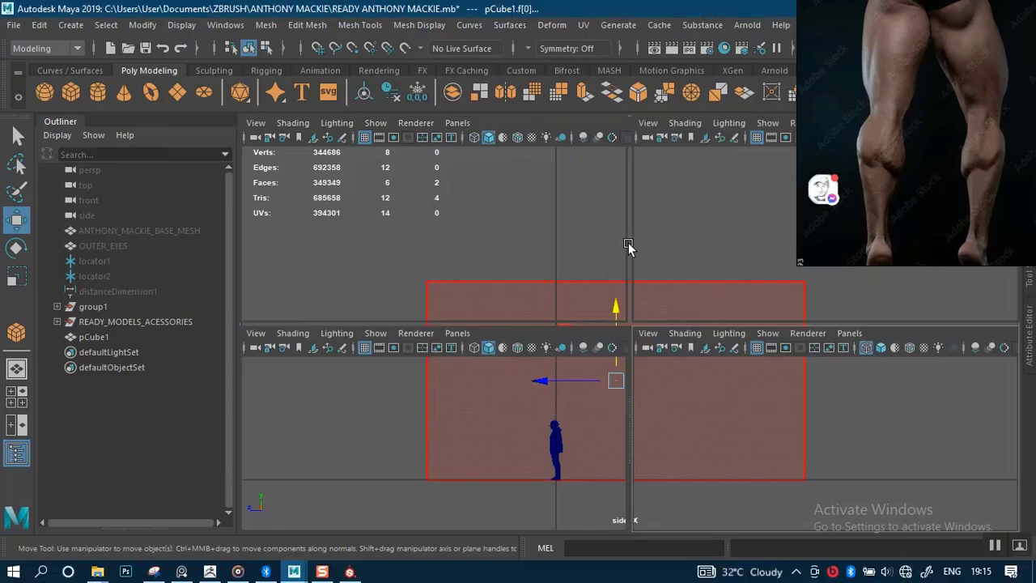
pyautogui.press('space')
pyautogui.keyDown('alt'); pyautogui.moveTo(673, 336); pyautogui.dragTo(599, 287); pyautogui.keyUp('alt')
pyautogui.scroll(-3, 590, 275)
pyautogui.press('f')
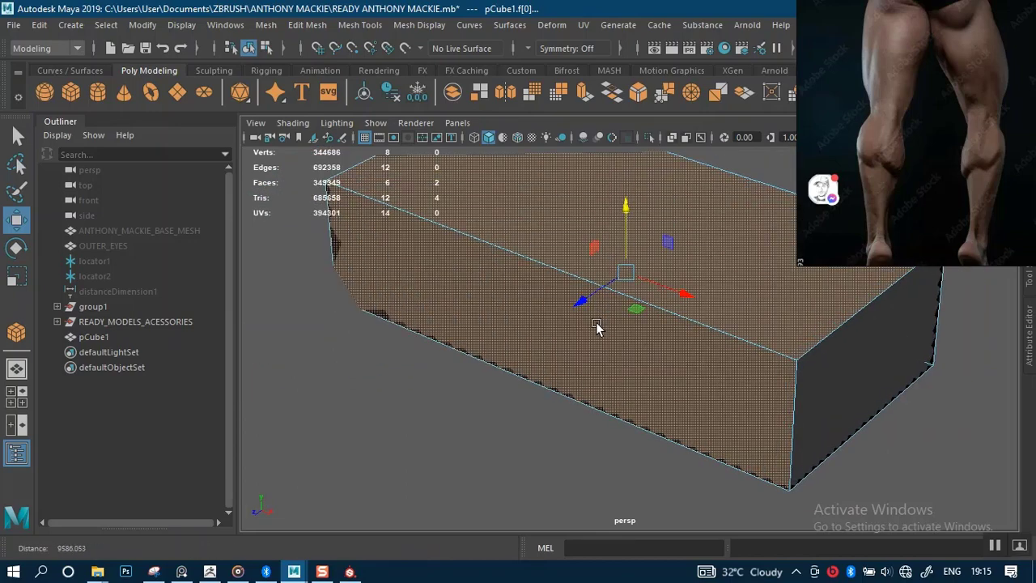
pyautogui.scroll(2, 467, 364)
pyautogui.scroll(2, 468, 364)
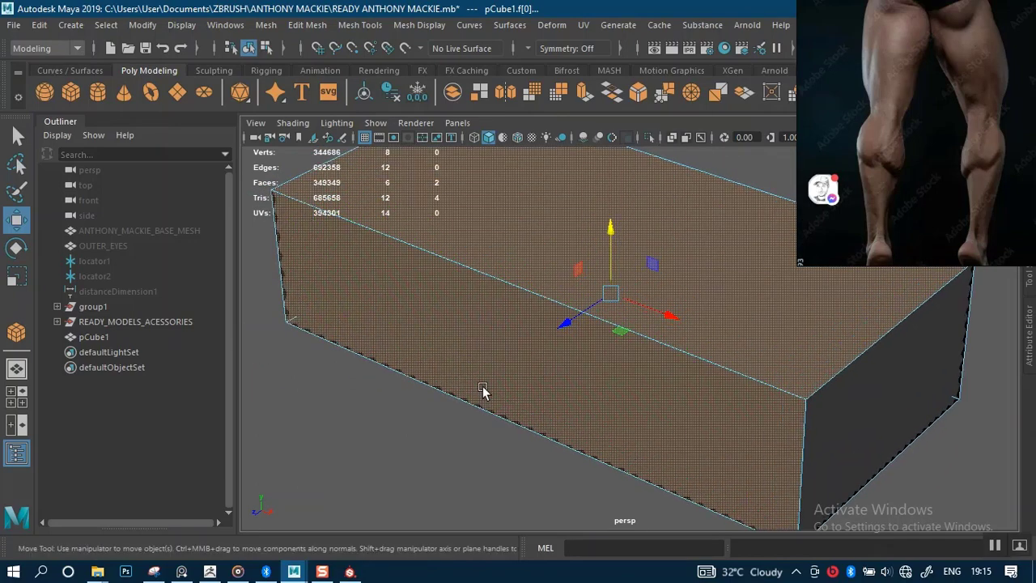
pyautogui.keyDown('alt'); pyautogui.moveTo(482, 368); pyautogui.dragTo(478, 343); pyautogui.keyUp('alt')
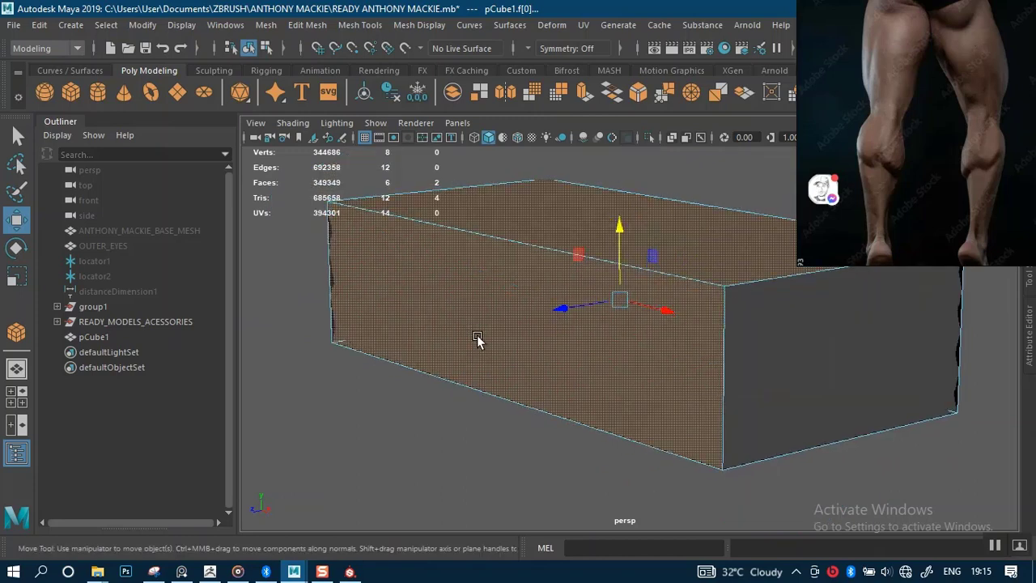
pyautogui.press('Delete')
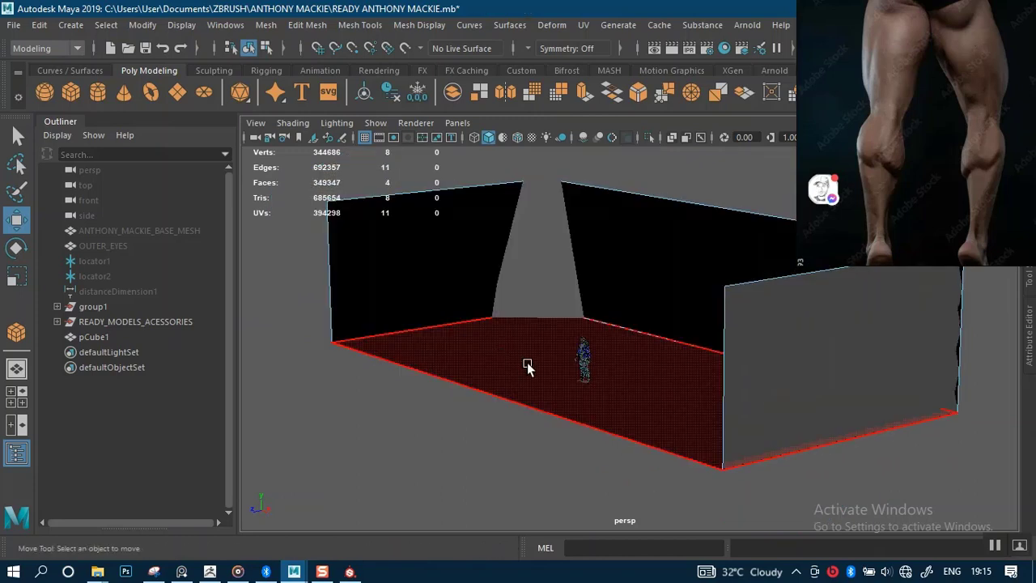
pyautogui.keyDown('alt'); pyautogui.moveTo(527, 365); pyautogui.dragTo(509, 320); pyautogui.keyUp('alt')
# Select the five floor-wall seam and vertical corner edges of the box.
pyautogui.moveTo(522, 309); pyautogui.dragTo(523, 107, button='right')
pyautogui.click(570, 312)
pyautogui.keyDown('shift'); pyautogui.click(648, 357); pyautogui.keyUp('shift')
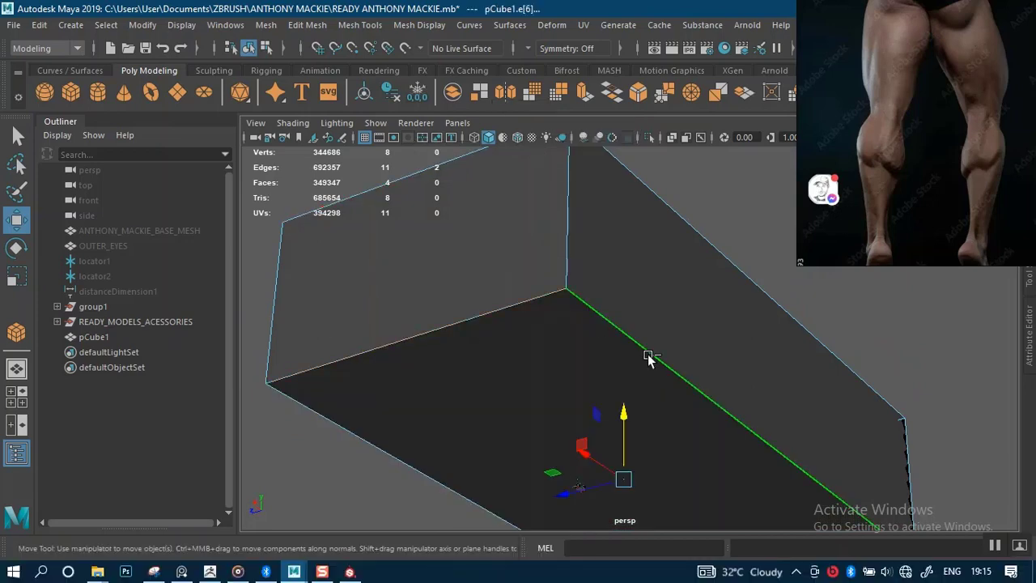
pyautogui.keyDown('shift'); pyautogui.click(568, 267); pyautogui.keyUp('shift')
pyautogui.keyDown('alt'); pyautogui.moveTo(635, 281); pyautogui.dragTo(548, 311); pyautogui.keyUp('alt')
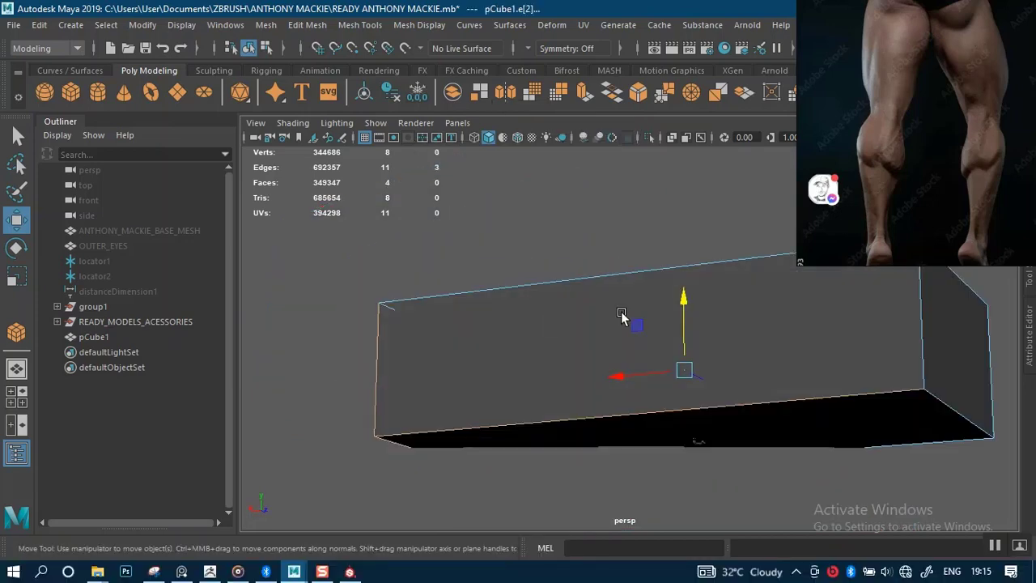
pyautogui.keyDown('alt'); pyautogui.moveTo(621, 312); pyautogui.dragTo(571, 338); pyautogui.keyUp('alt')
pyautogui.scroll(2, 680, 331)
pyautogui.keyDown('shift'); pyautogui.click(558, 309); pyautogui.keyUp('shift')
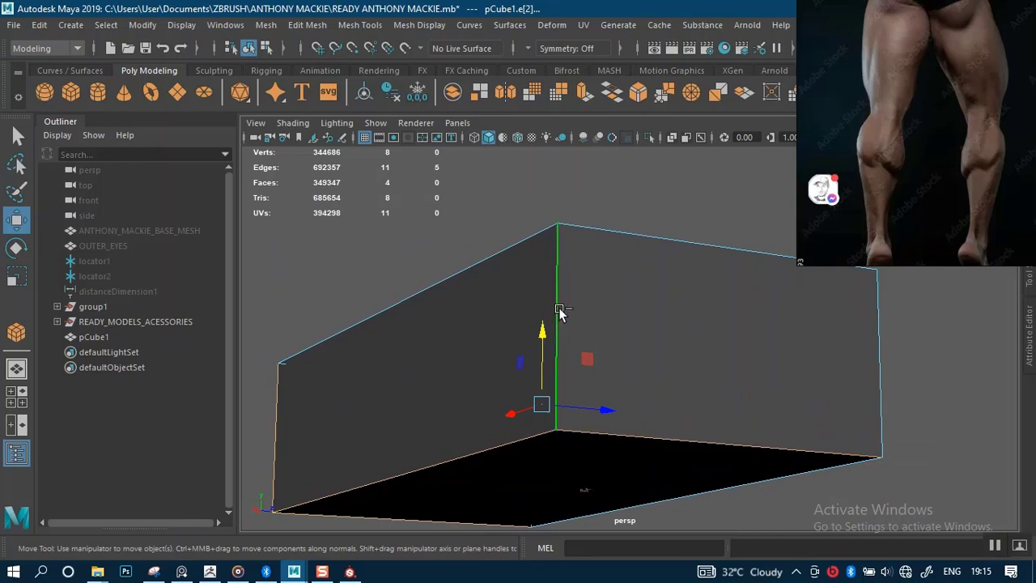
pyautogui.keyDown('shift'); pyautogui.click(630, 383); pyautogui.keyUp('shift')
pyautogui.keyDown('alt'); pyautogui.moveTo(630, 383); pyautogui.dragTo(470, 430); pyautogui.keyUp('alt')
pyautogui.keyDown('alt'); pyautogui.moveTo(631, 354); pyautogui.dragTo(622, 259); pyautogui.keyUp('alt')
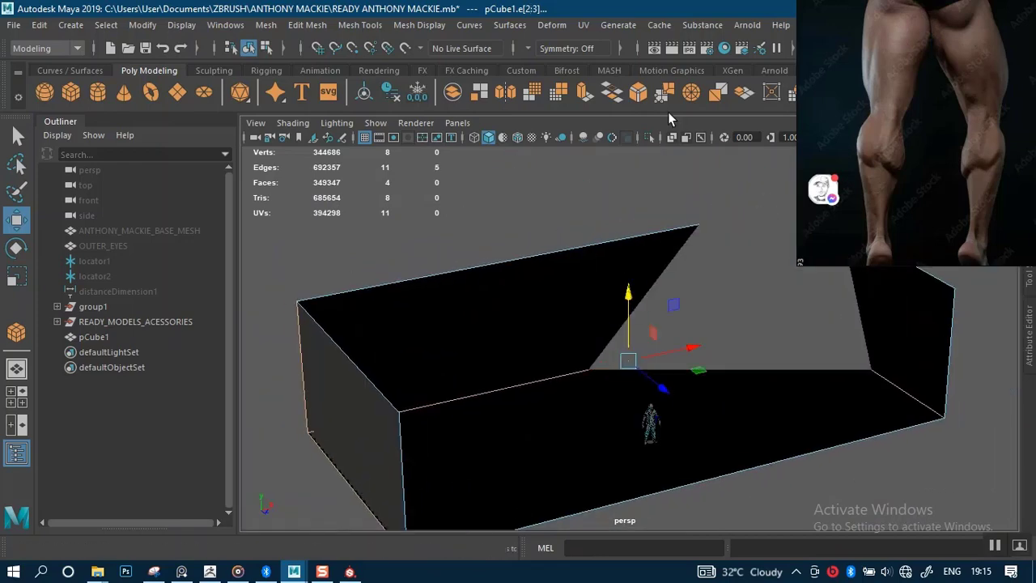
pyautogui.scroll(2, 620, 318)
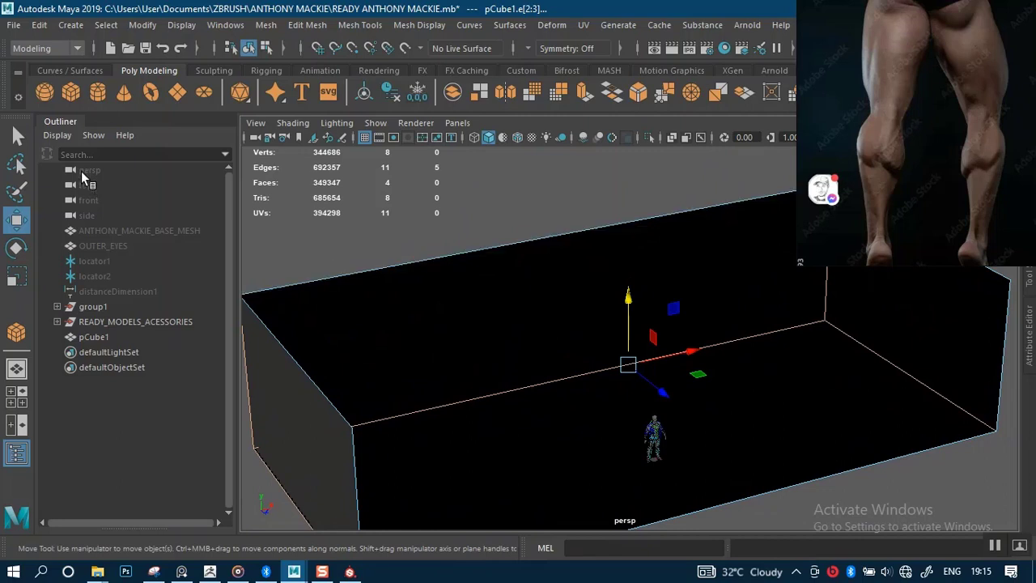
# Move the leg reference image out of the way and open the Attribute Editor.
pyautogui.moveTo(841, 123); pyautogui.dragTo(305, 167)
pyautogui.moveTo(305, 168); pyautogui.dragTo(264, 170, button='right')
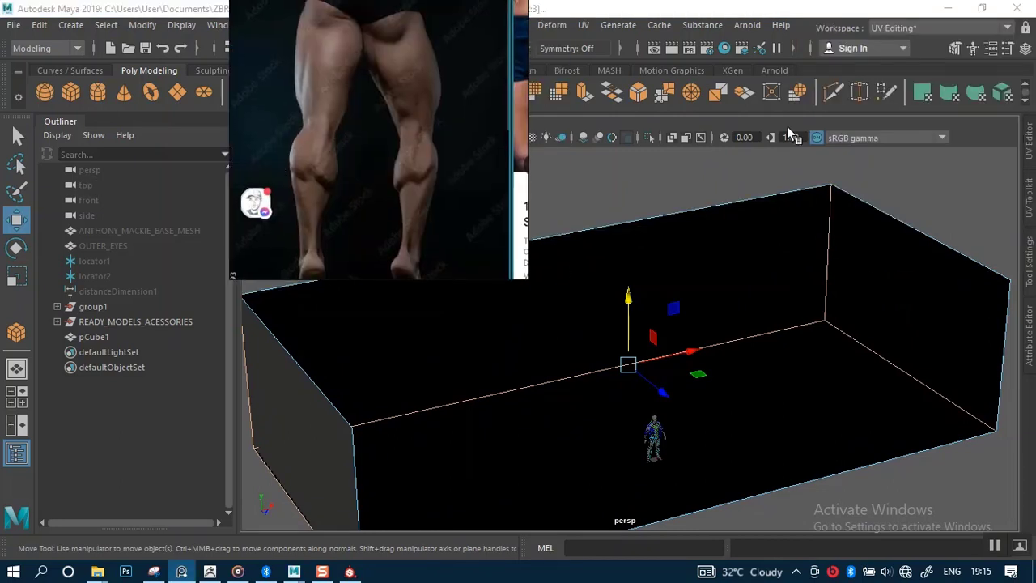
pyautogui.moveTo(441, 215); pyautogui.dragTo(315, 165, button='right')
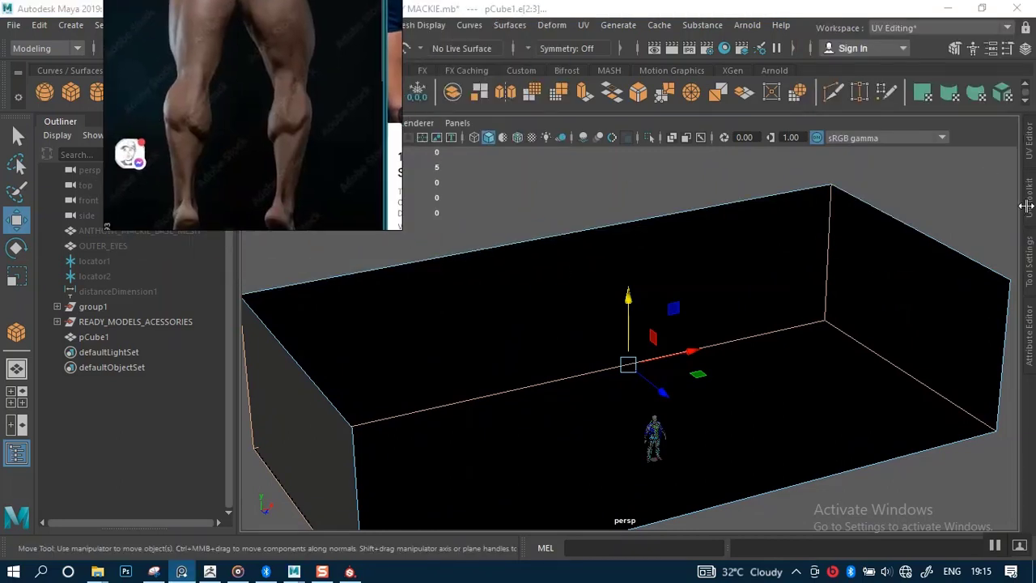
pyautogui.click(1030, 337)
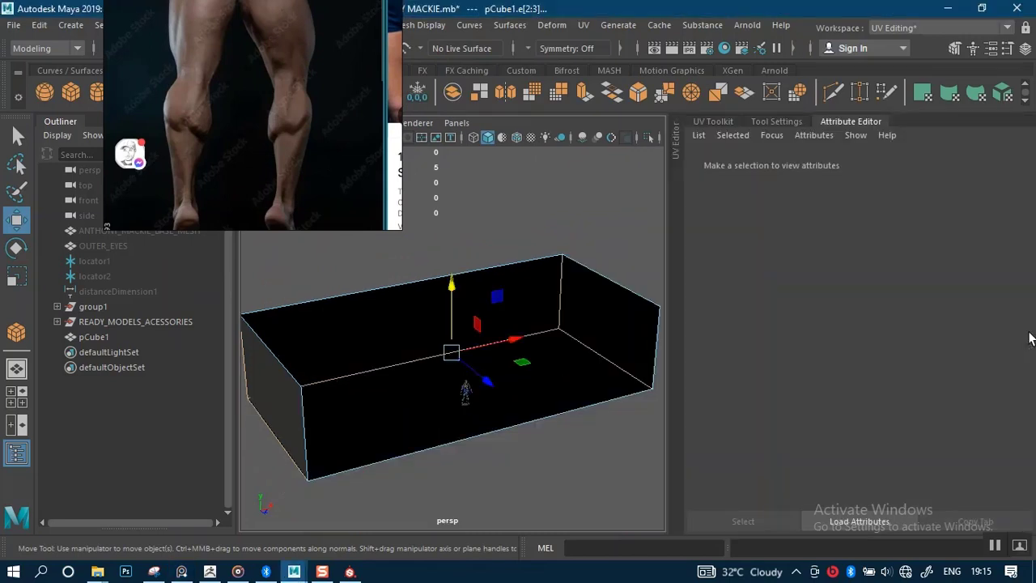
pyautogui.moveTo(168, 180); pyautogui.dragTo(380, 77, button='right')
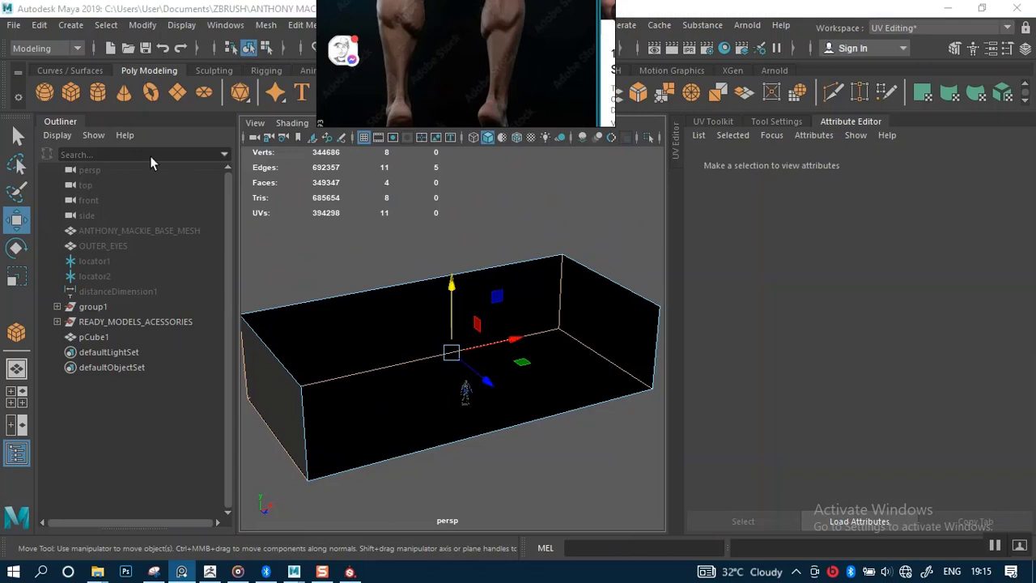
# Set the persp camera's Far Clip Plane to 100000.
pyautogui.click(88, 171)
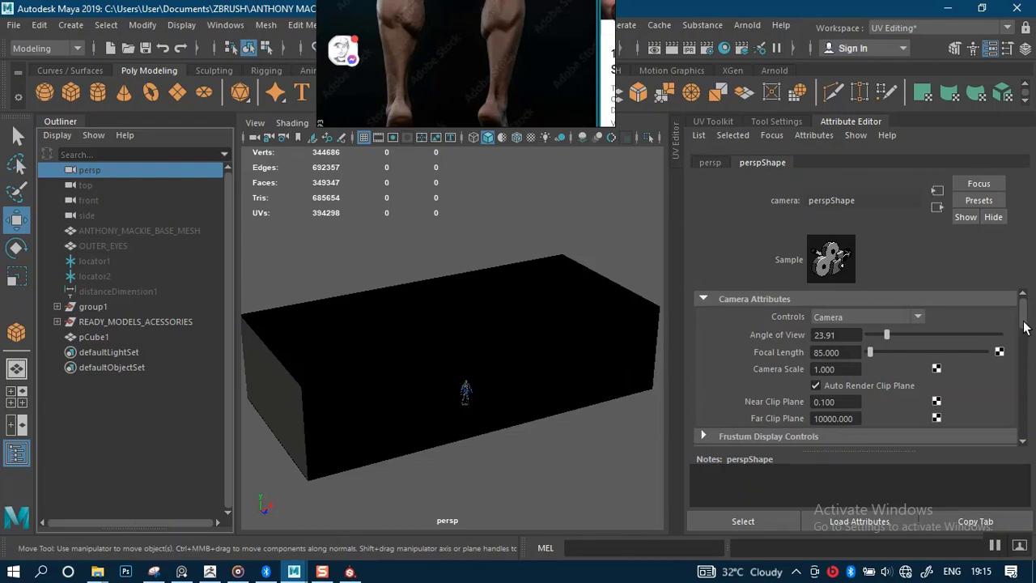
pyautogui.moveTo(1025, 327); pyautogui.dragTo(1024, 339)
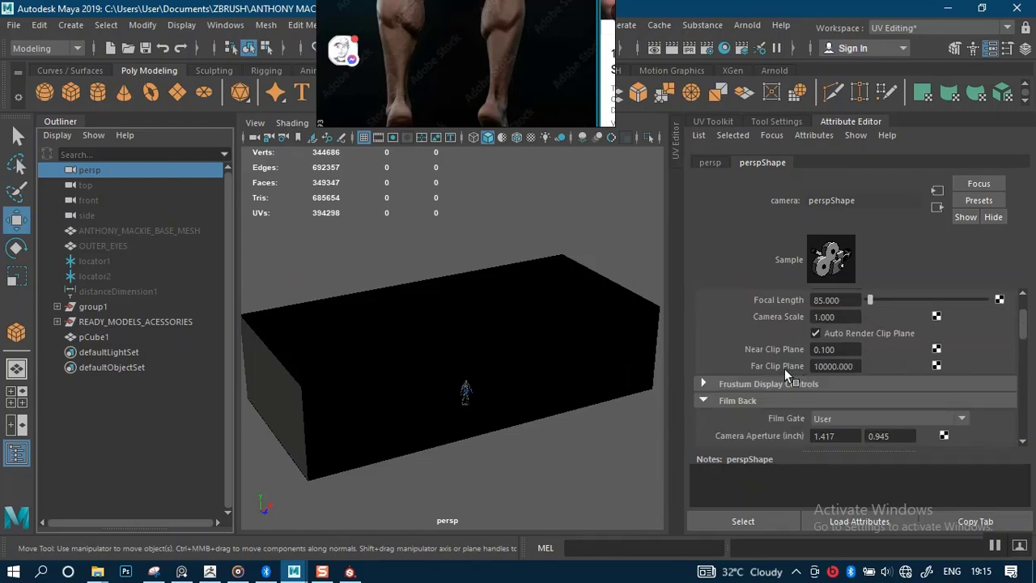
pyautogui.keyDown('alt'); pyautogui.moveTo(529, 369); pyautogui.dragTo(545, 320, button='right'); pyautogui.keyUp('alt')
pyautogui.click(835, 366)
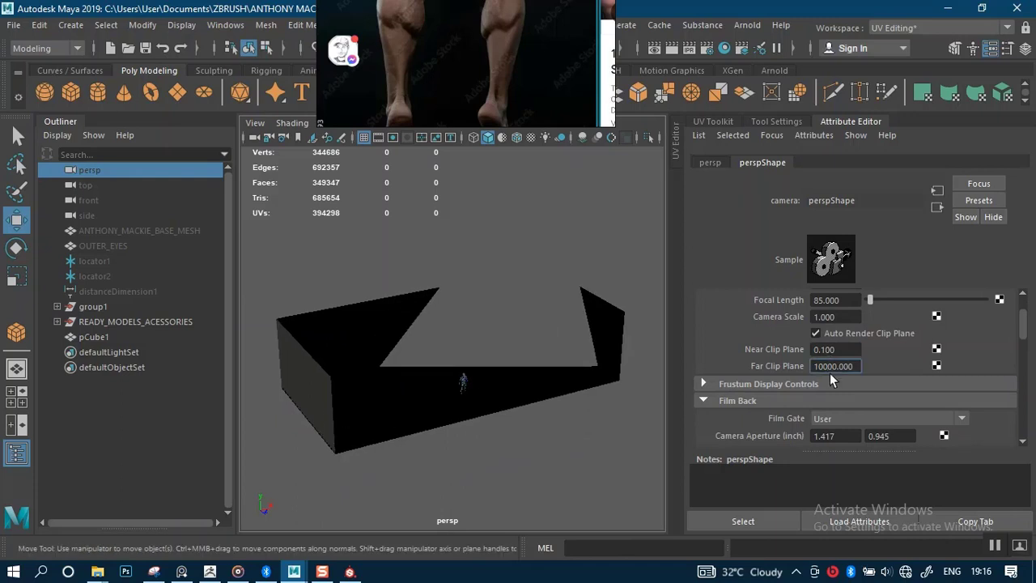
pyautogui.press('Return')
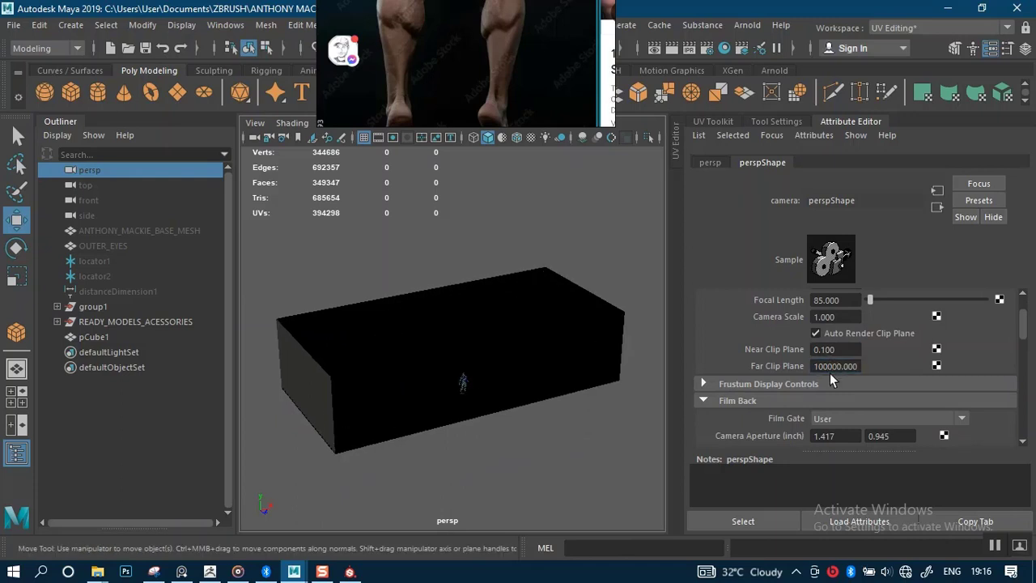
# Reselect the box's edges and hide the Attribute Editor.
pyautogui.keyDown('alt'); pyautogui.moveTo(500, 363); pyautogui.dragTo(521, 396, button='right'); pyautogui.keyUp('alt')
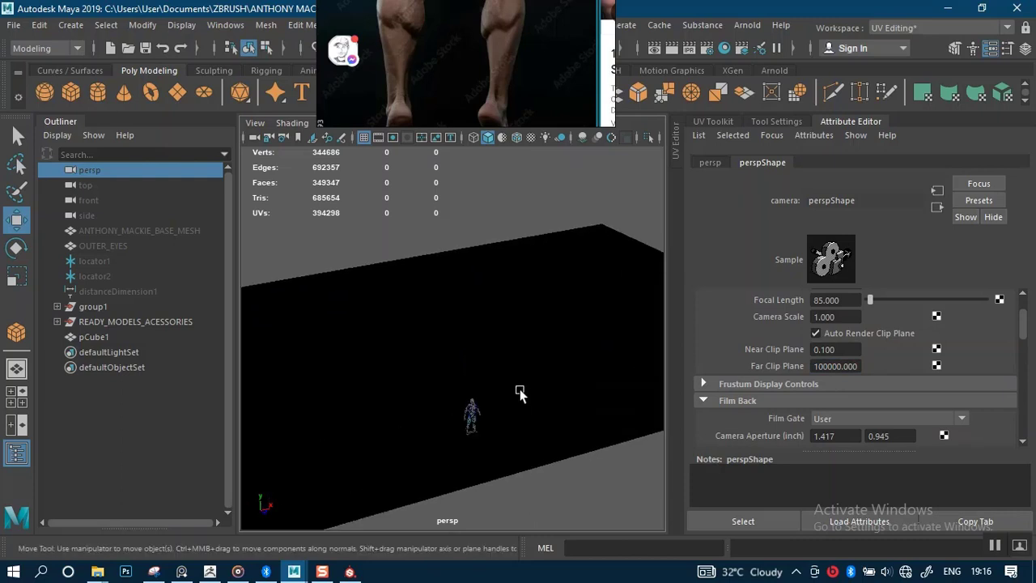
pyautogui.keyDown('alt'); pyautogui.moveTo(520, 395); pyautogui.dragTo(523, 356); pyautogui.keyUp('alt')
pyautogui.click(490, 368)
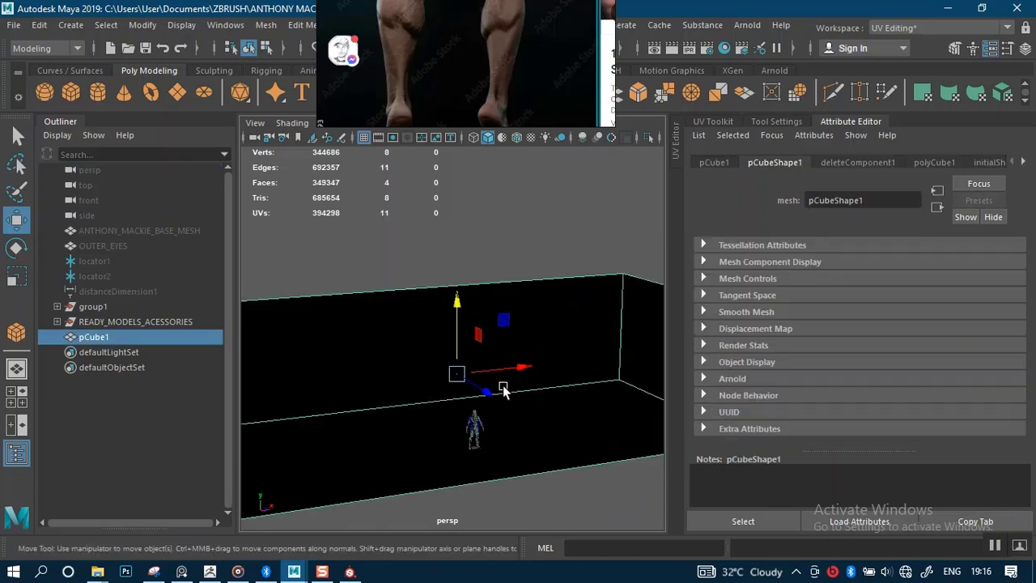
pyautogui.moveTo(552, 344); pyautogui.dragTo(554, 108, button='right')
pyautogui.keyDown('alt'); pyautogui.moveTo(466, 267); pyautogui.dragTo(560, 97); pyautogui.keyUp('alt')
pyautogui.hotkey('ctrl', 'a')
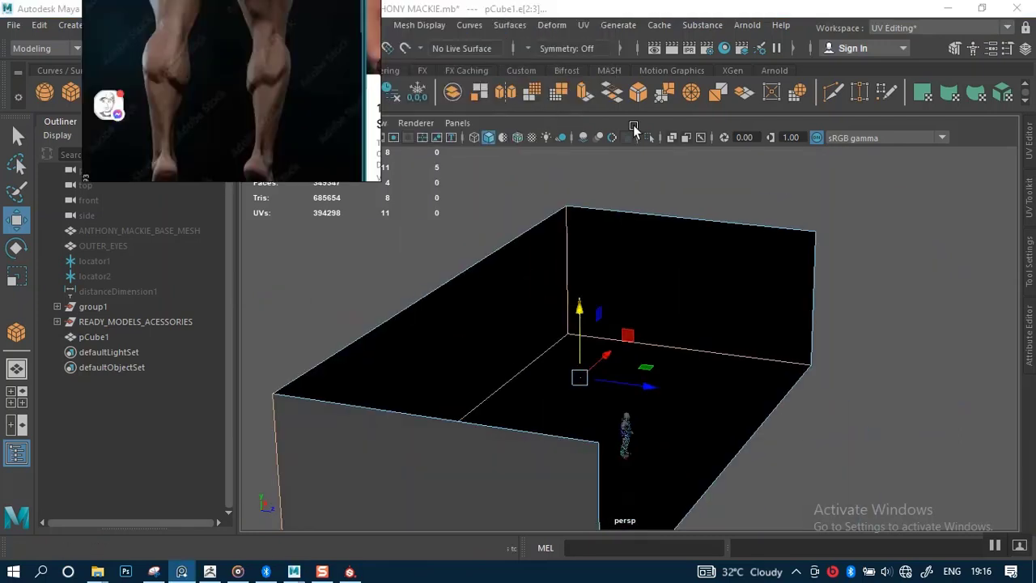
# Bevel the selected floor-wall seam edges.
pyautogui.click(639, 94)
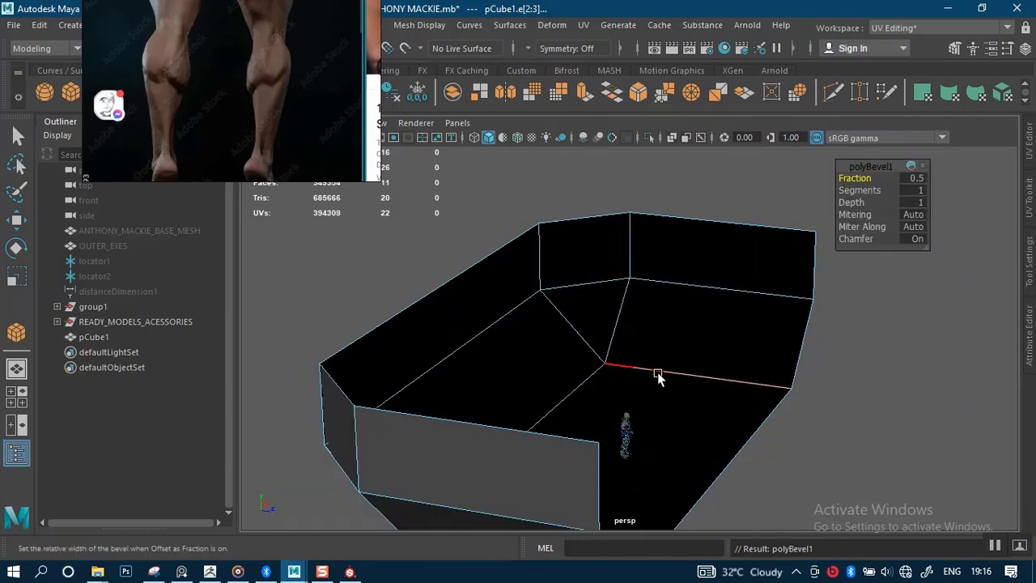
pyautogui.press('t')
pyautogui.keyDown('alt'); pyautogui.moveTo(658, 377); pyautogui.dragTo(604, 401); pyautogui.keyUp('alt')
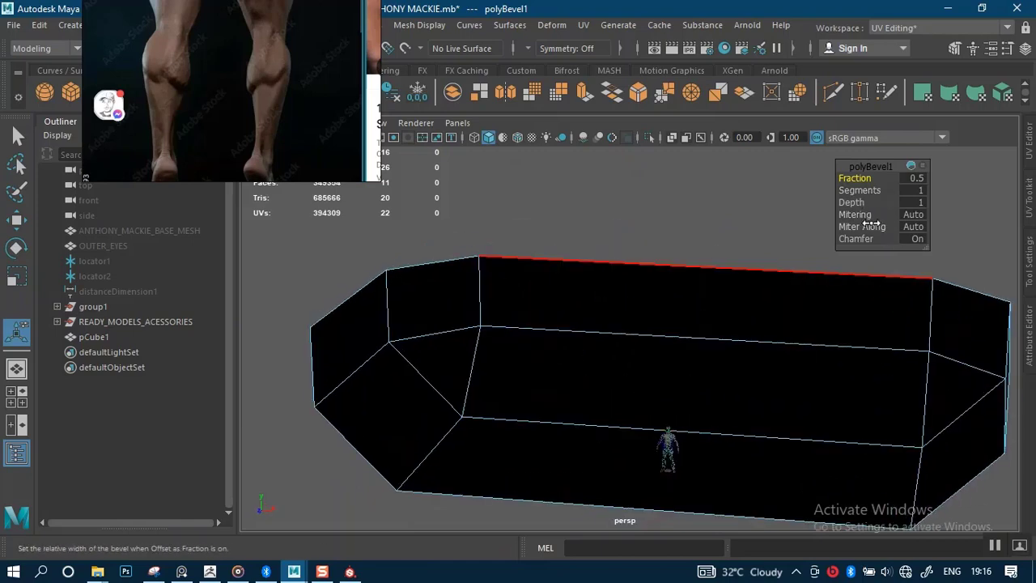
# Set the bevel to 20 segments, then deselect and view the backdrop end-on.
pyautogui.moveTo(868, 190); pyautogui.dragTo(958, 199)
pyautogui.click(913, 190)
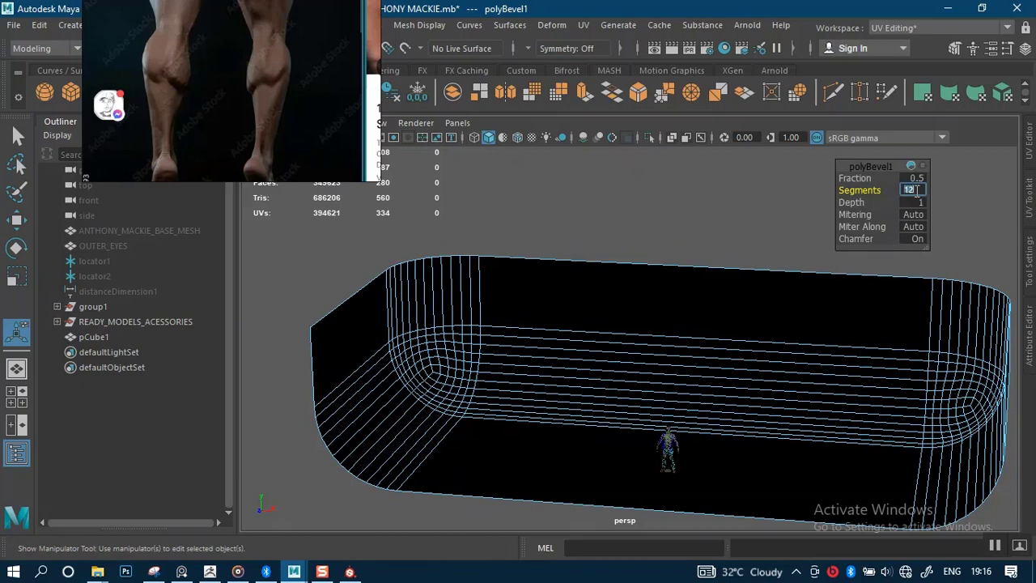
pyautogui.write('20')
pyautogui.press('Return')
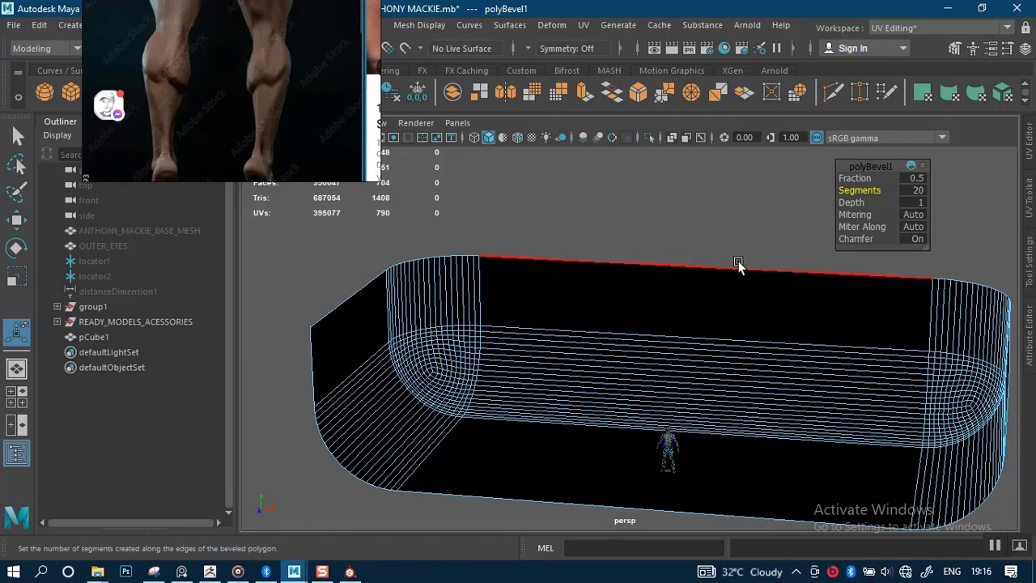
pyautogui.click(707, 208)
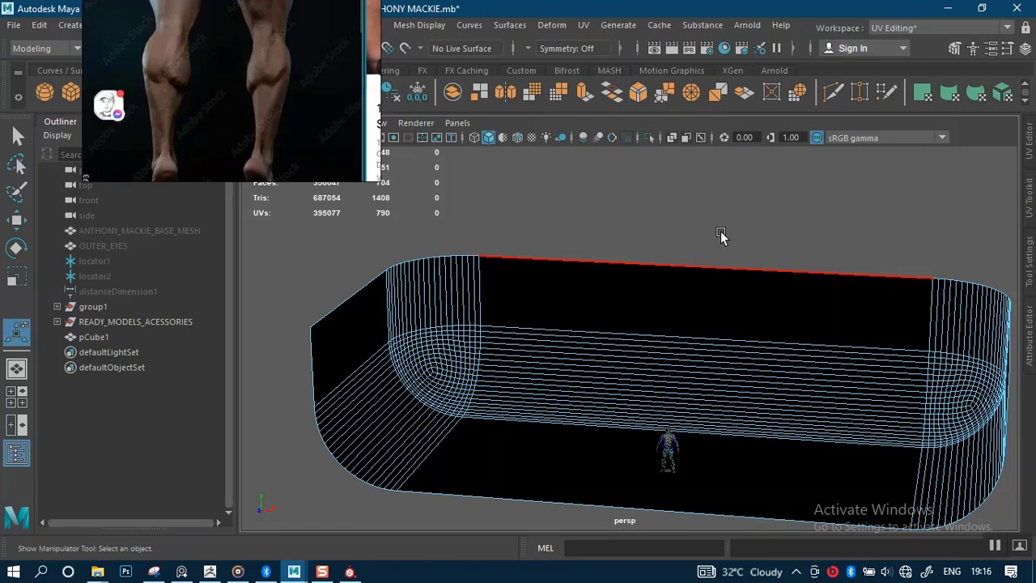
pyautogui.press('q')
pyautogui.scroll(-2, 698, 198)
pyautogui.keyDown('alt'); pyautogui.moveTo(758, 227); pyautogui.dragTo(612, 191); pyautogui.keyUp('alt')
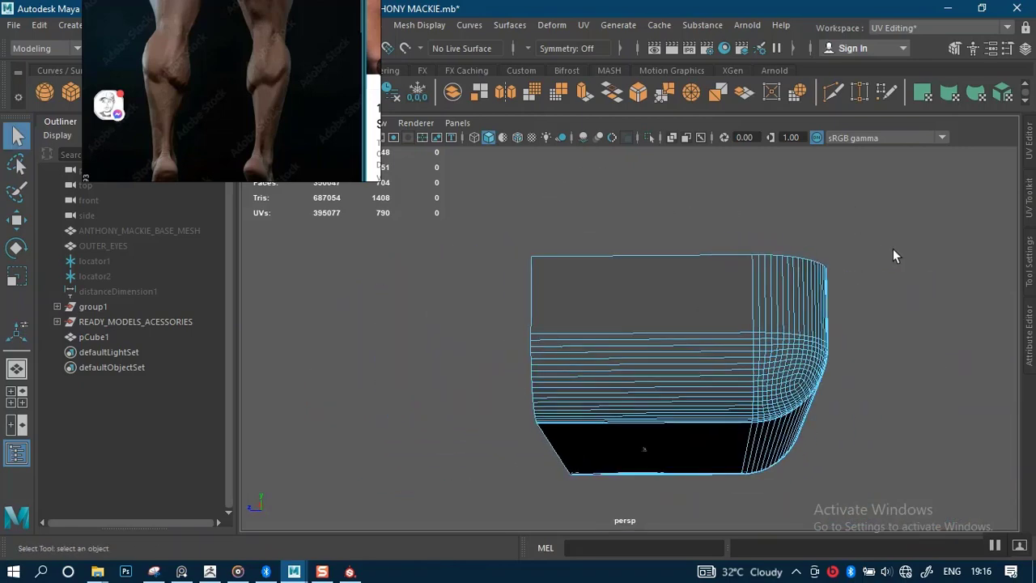
# Select all of pCube1's faces and conform their normals.
pyautogui.click(853, 252)
pyautogui.keyDown('alt'); pyautogui.moveTo(851, 236); pyautogui.dragTo(780, 336); pyautogui.keyUp('alt')
pyautogui.click(781, 335)
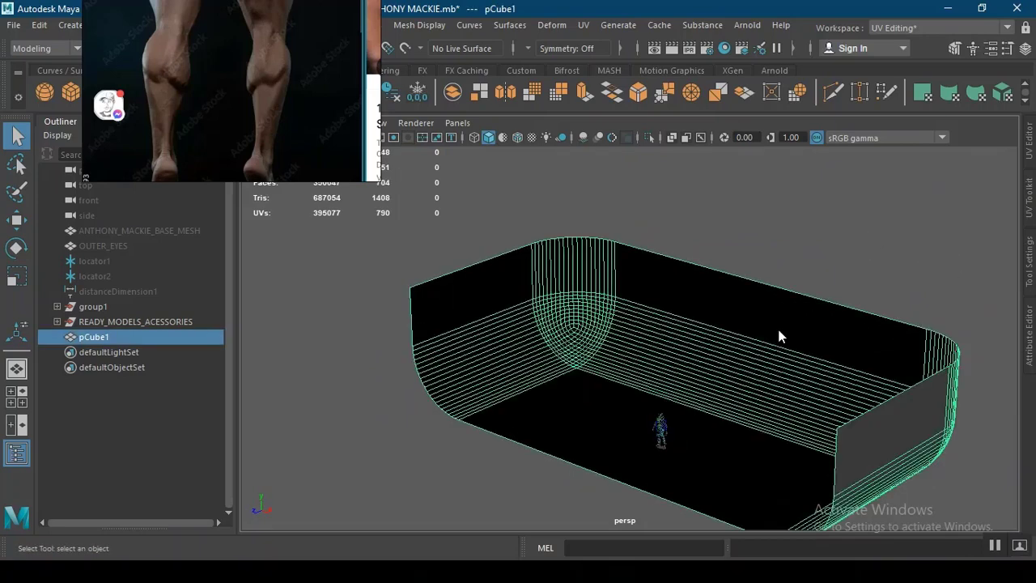
pyautogui.scroll(-3, 781, 336)
pyautogui.press('F11')
pyautogui.moveTo(429, 246); pyautogui.dragTo(764, 436)
pyautogui.keyDown('shift'); pyautogui.moveTo(726, 344); pyautogui.dragTo(856, 255, button='right'); pyautogui.keyUp('shift')
# Tumble in to inspect the floor around the character's red shoes.
pyautogui.scroll(3, 866, 235)
pyautogui.keyDown('alt'); pyautogui.moveTo(887, 207); pyautogui.dragTo(782, 266); pyautogui.keyUp('alt')
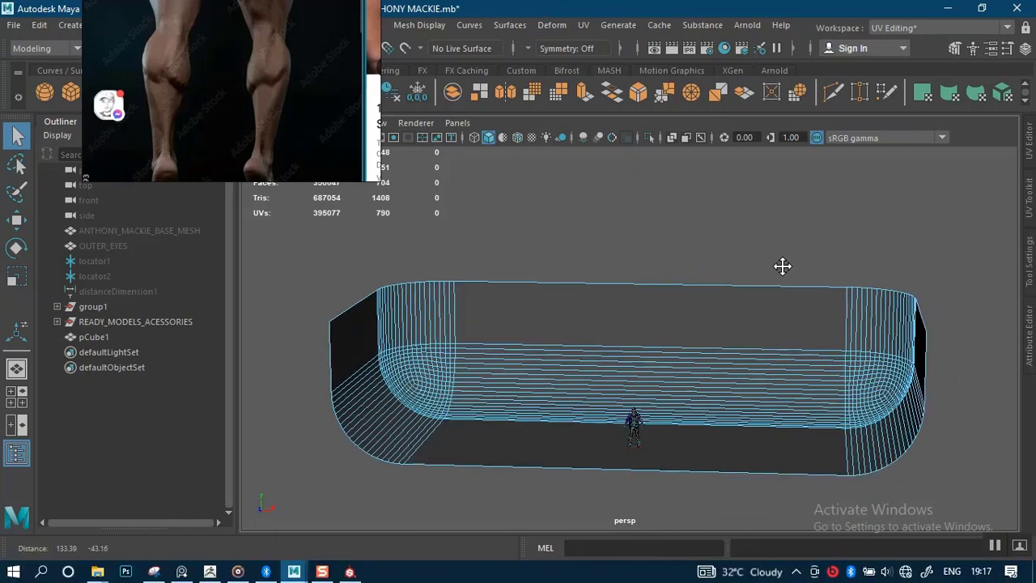
pyautogui.keyDown('alt'); pyautogui.moveTo(782, 266); pyautogui.dragTo(780, 261, button='middle'); pyautogui.keyUp('alt')
pyautogui.scroll(3, 773, 435)
pyautogui.keyDown('alt'); pyautogui.moveTo(689, 394); pyautogui.dragTo(695, 333, button='middle'); pyautogui.keyUp('alt')
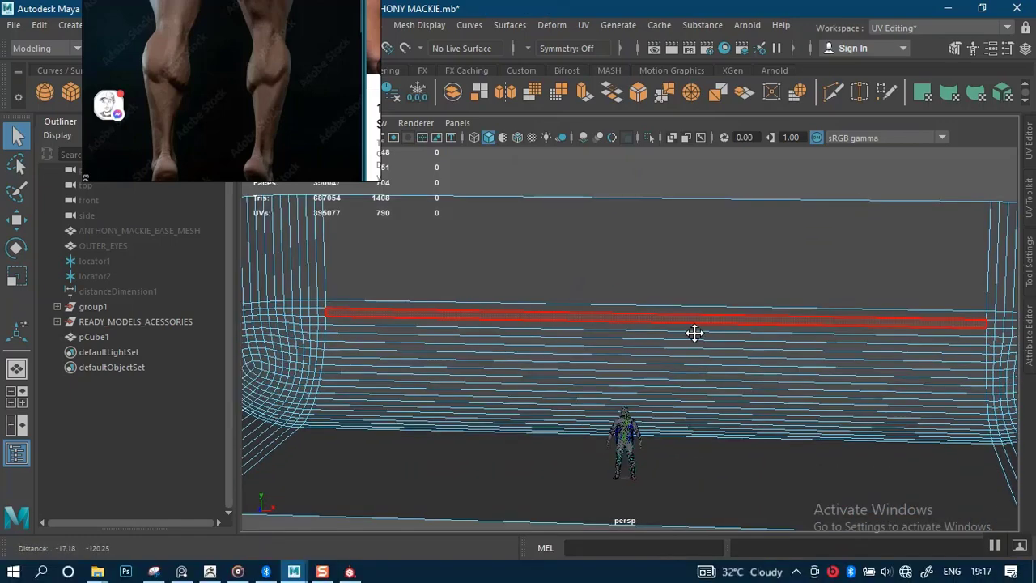
pyautogui.keyDown('alt'); pyautogui.moveTo(694, 333); pyautogui.dragTo(711, 283); pyautogui.keyUp('alt')
pyautogui.keyDown('alt'); pyautogui.moveTo(692, 382); pyautogui.dragTo(702, 257, button='middle'); pyautogui.keyUp('alt')
pyautogui.scroll(5, 696, 372)
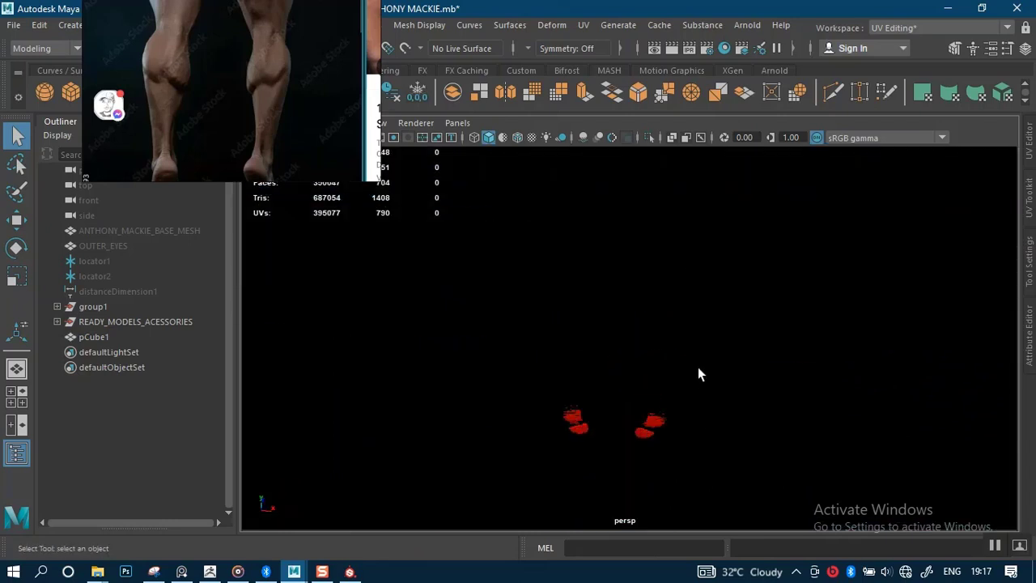
pyautogui.moveTo(699, 368)
pyautogui.keyDown('alt'); pyautogui.mouseDown()
pyautogui.moveTo(693, 419)
pyautogui.moveTo(693, 261)
pyautogui.moveTo(710, 343)
pyautogui.moveTo(699, 374)
pyautogui.mouseUp(); pyautogui.keyUp('alt')
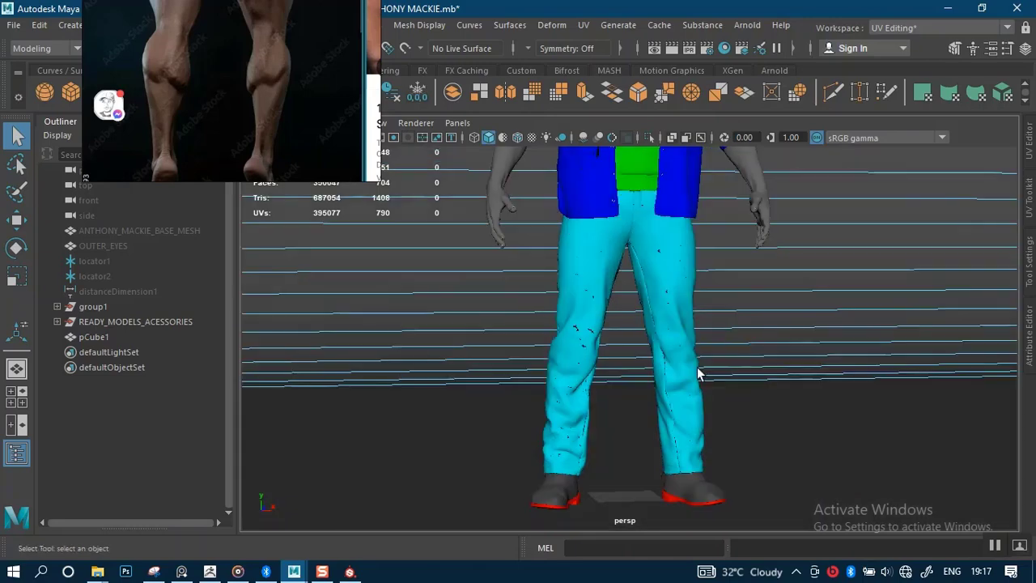
pyautogui.keyDown('alt'); pyautogui.moveTo(699, 374); pyautogui.dragTo(706, 252, button='middle'); pyautogui.keyUp('alt')
pyautogui.keyDown('alt'); pyautogui.moveTo(698, 310); pyautogui.dragTo(736, 363); pyautogui.keyUp('alt')
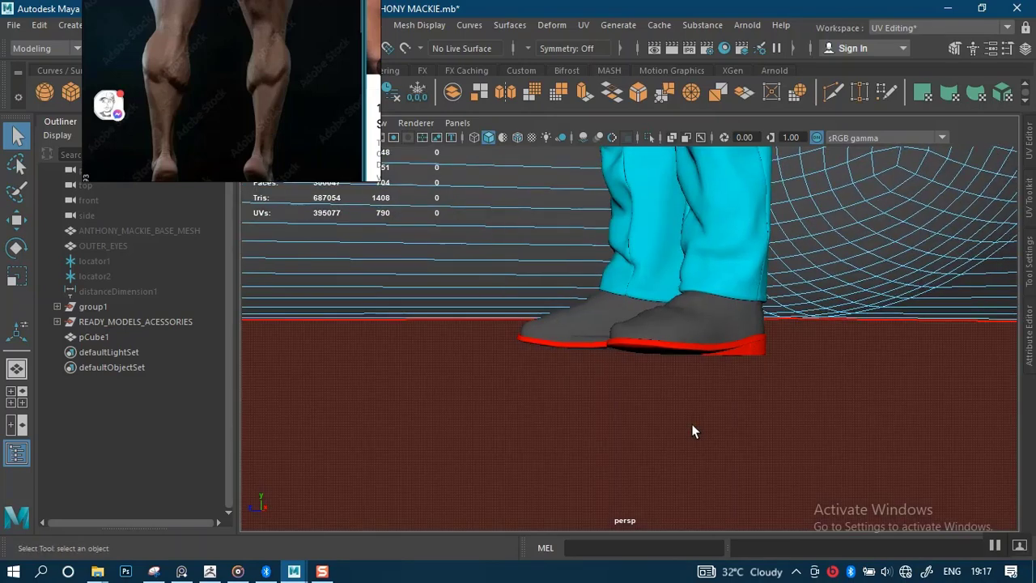
# Raise the floor face under the shoes, then undo that move.
pyautogui.click(640, 425)
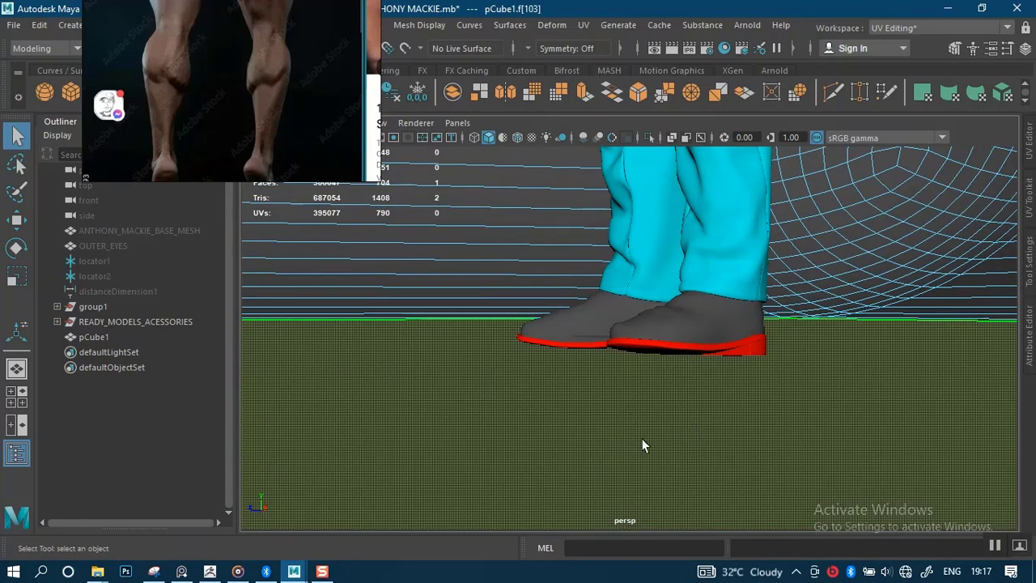
pyautogui.press('w')
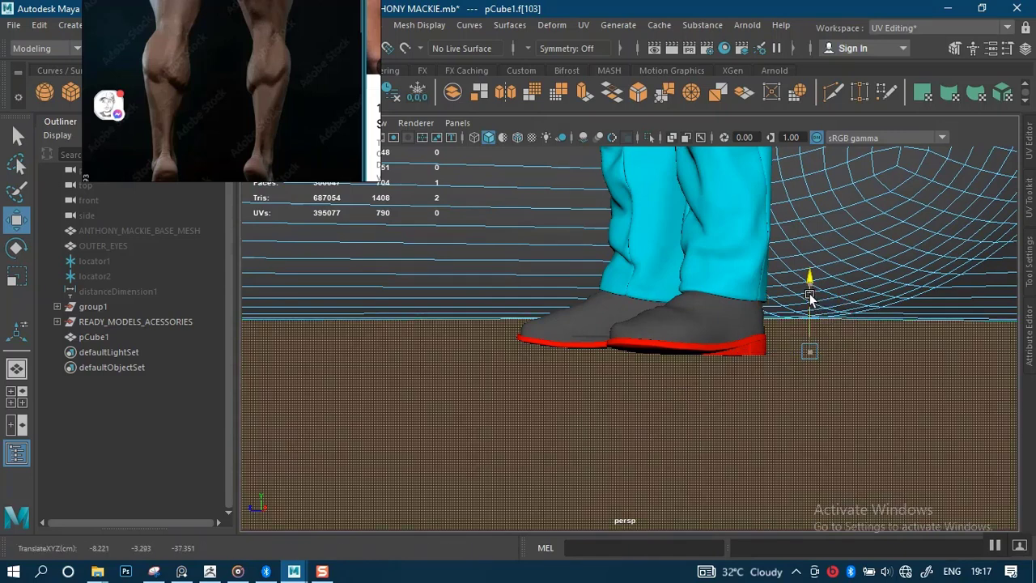
pyautogui.moveTo(812, 298); pyautogui.dragTo(812, 294)
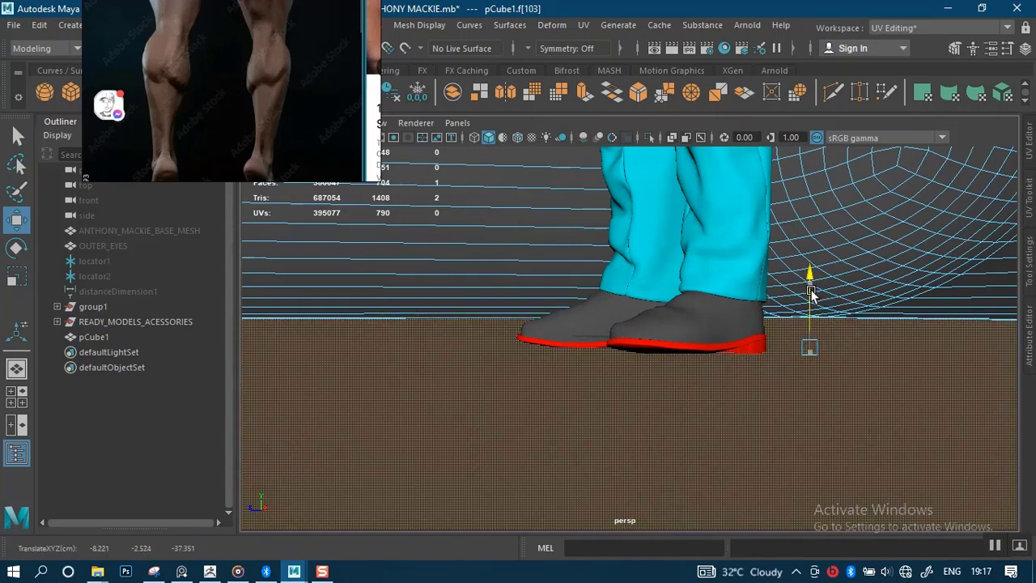
pyautogui.hotkey('ctrl', 'z')
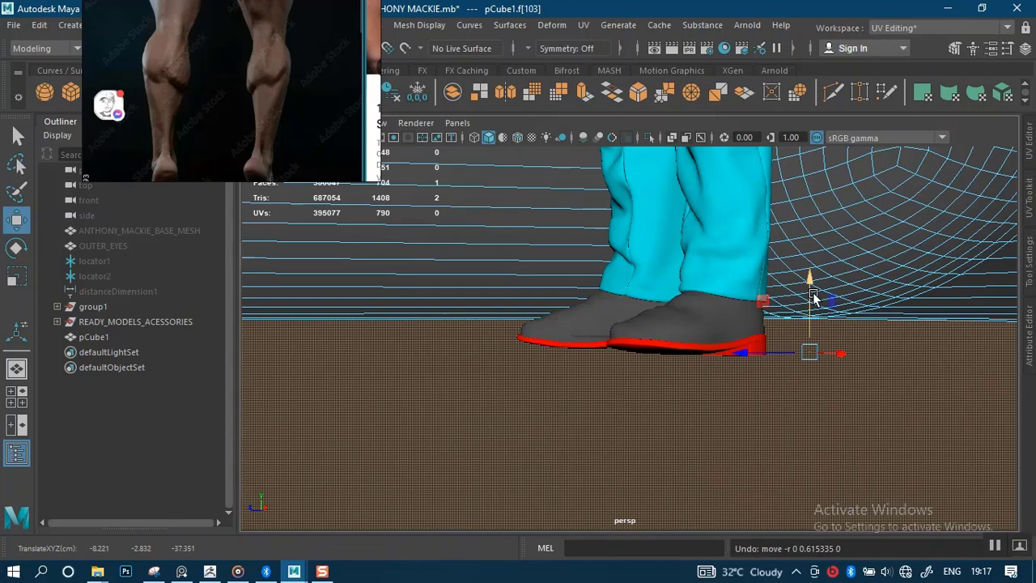
# Return to object mode and reselect the backdrop pCube1.
pyautogui.scroll(-12, 664, 317)
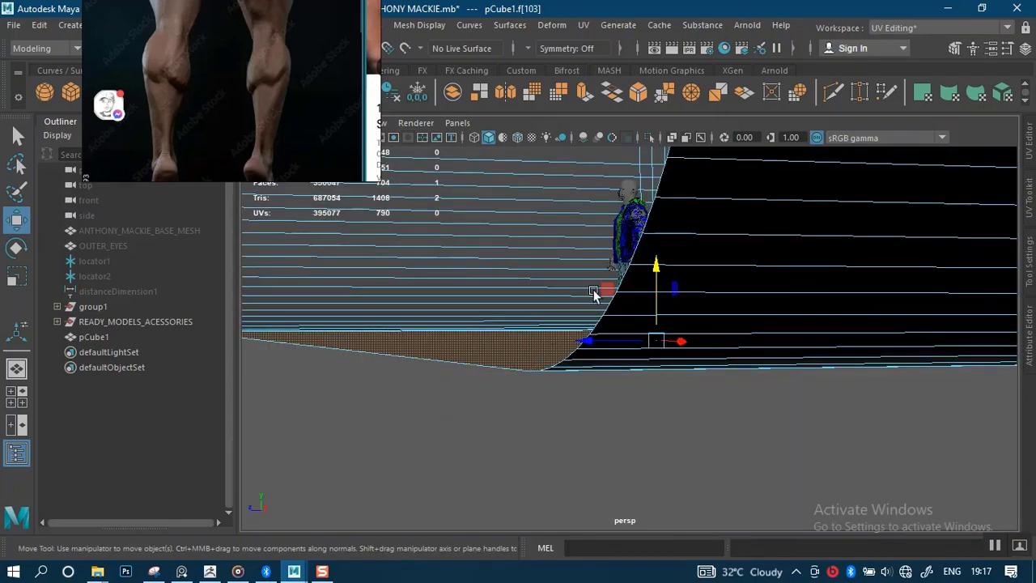
pyautogui.keyDown('alt'); pyautogui.moveTo(594, 290); pyautogui.dragTo(652, 298); pyautogui.keyUp('alt')
pyautogui.click(667, 429)
pyautogui.moveTo(774, 272); pyautogui.dragTo(850, 128, button='right')
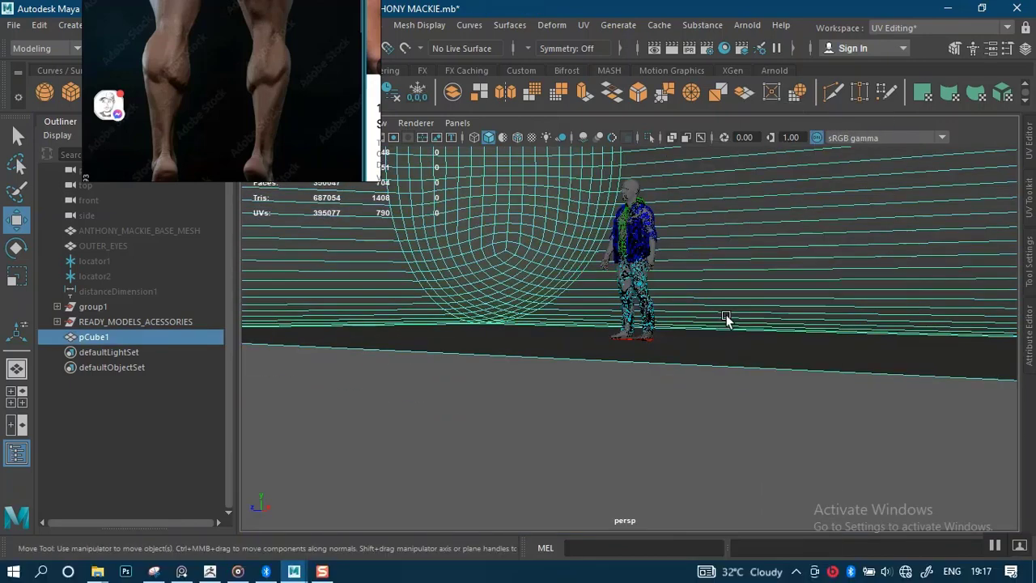
pyautogui.click(545, 345)
pyautogui.click(529, 271)
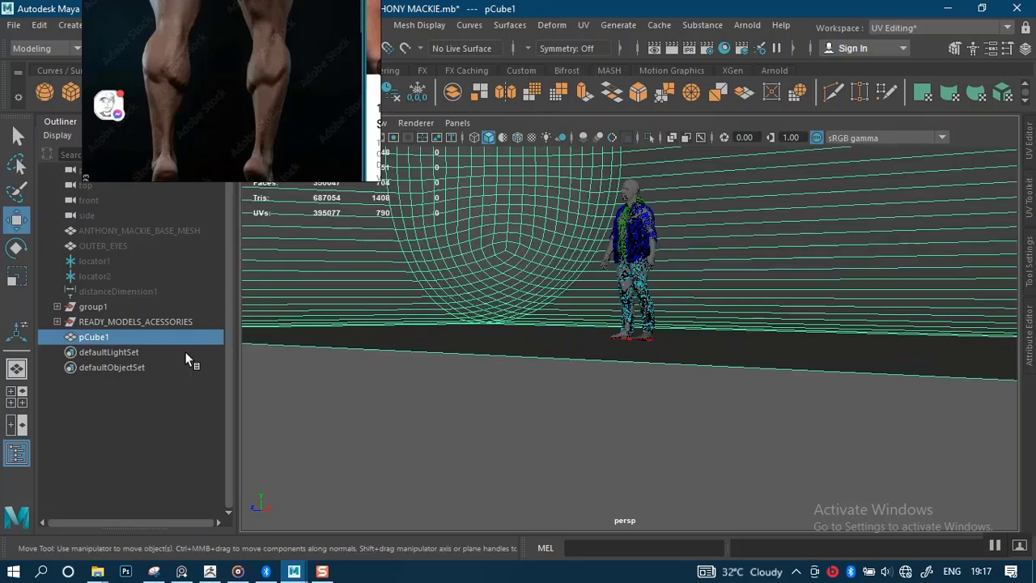
# Rename pCube1 to BACK_DROP and save the scene.
pyautogui.doubleClick(116, 337)
pyautogui.write('studio')
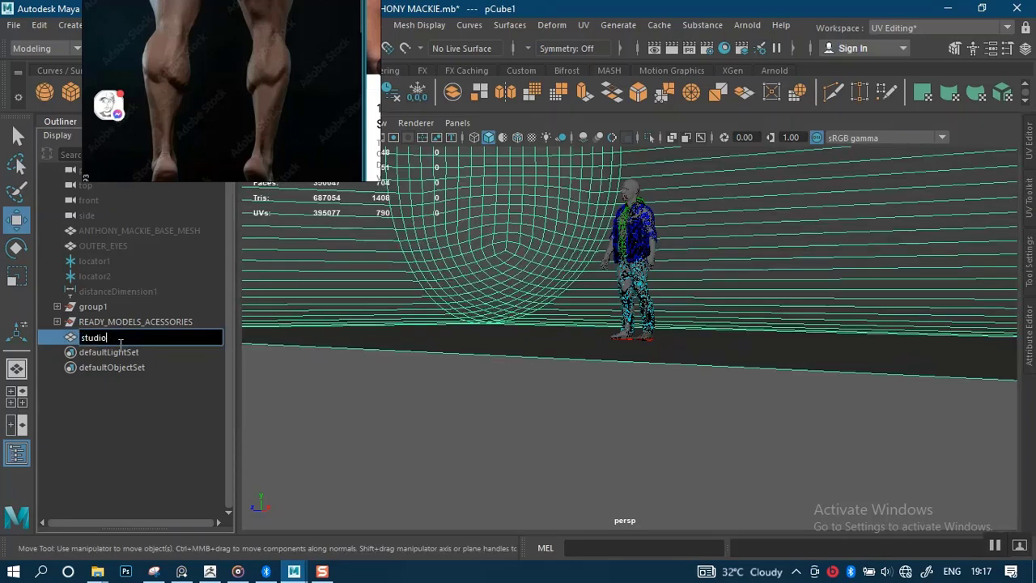
pyautogui.press('capslock')
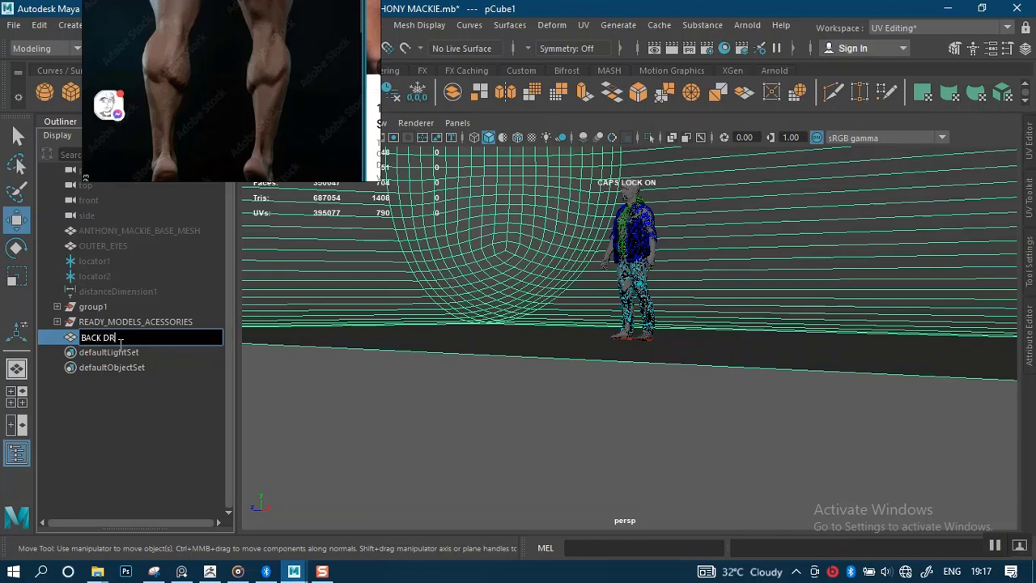
pyautogui.press('Return')
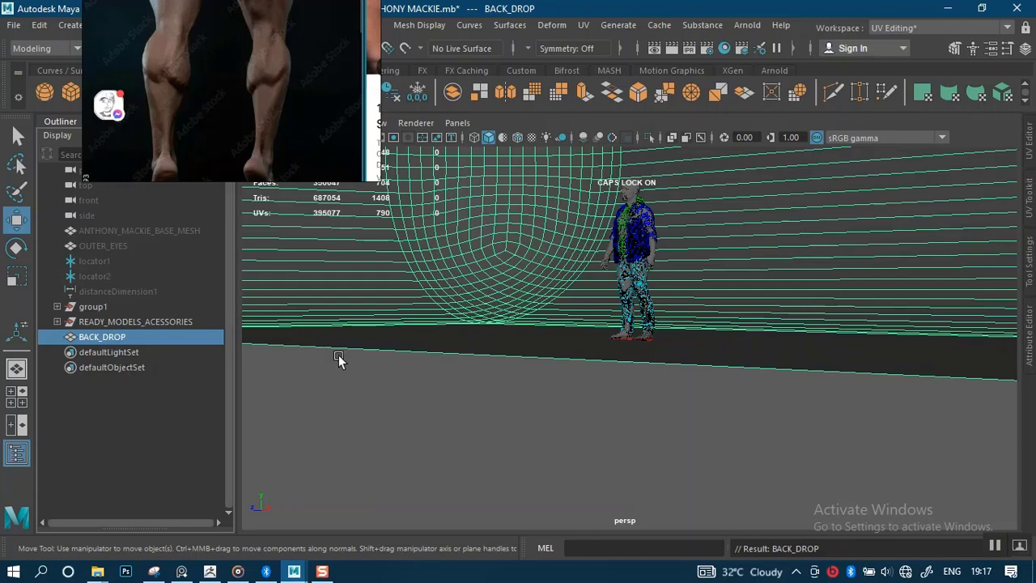
pyautogui.hotkey('ctrl', 's')
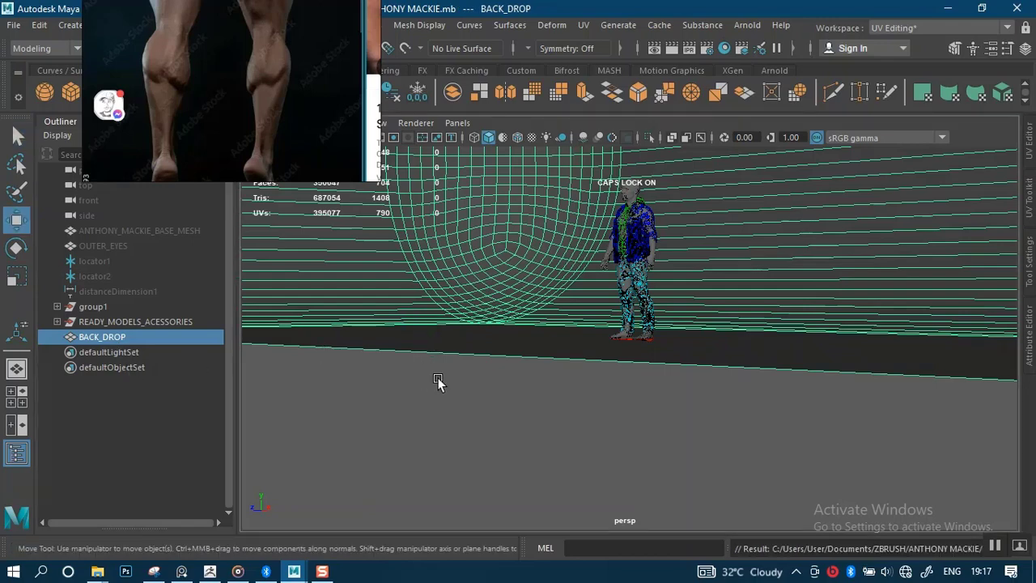
# Scale BACK_DROP slightly narrower along its width.
pyautogui.keyDown('alt'); pyautogui.moveTo(451, 405); pyautogui.dragTo(630, 345); pyautogui.keyUp('alt')
pyautogui.scroll(8, 636, 360)
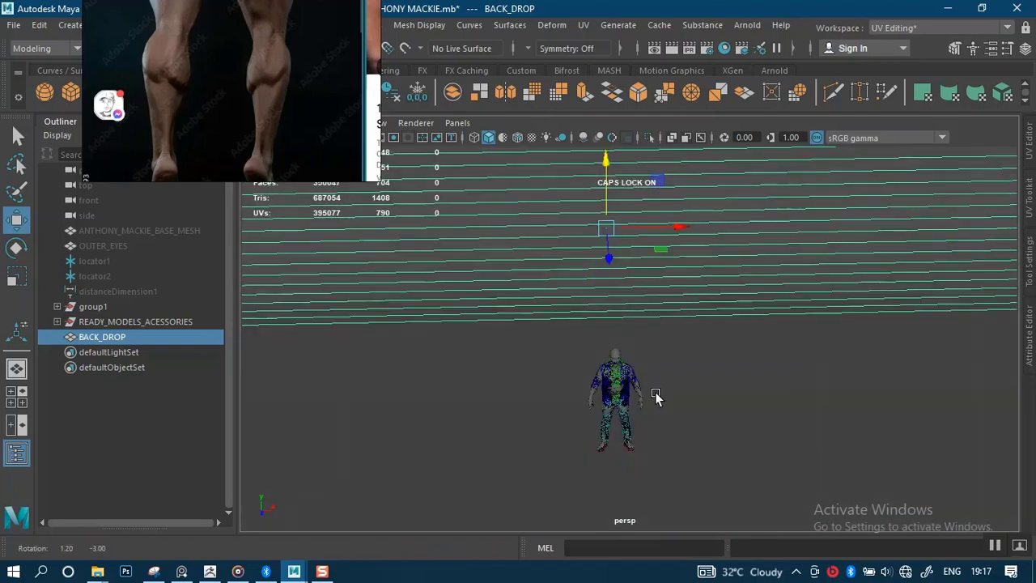
pyautogui.keyDown('alt'); pyautogui.moveTo(656, 394); pyautogui.dragTo(648, 408); pyautogui.keyUp('alt')
pyautogui.scroll(3, 655, 471)
pyautogui.keyDown('alt'); pyautogui.moveTo(655, 471); pyautogui.dragTo(650, 410); pyautogui.keyUp('alt')
pyautogui.keyDown('alt'); pyautogui.moveTo(651, 409); pyautogui.dragTo(642, 384, button='middle'); pyautogui.keyUp('alt')
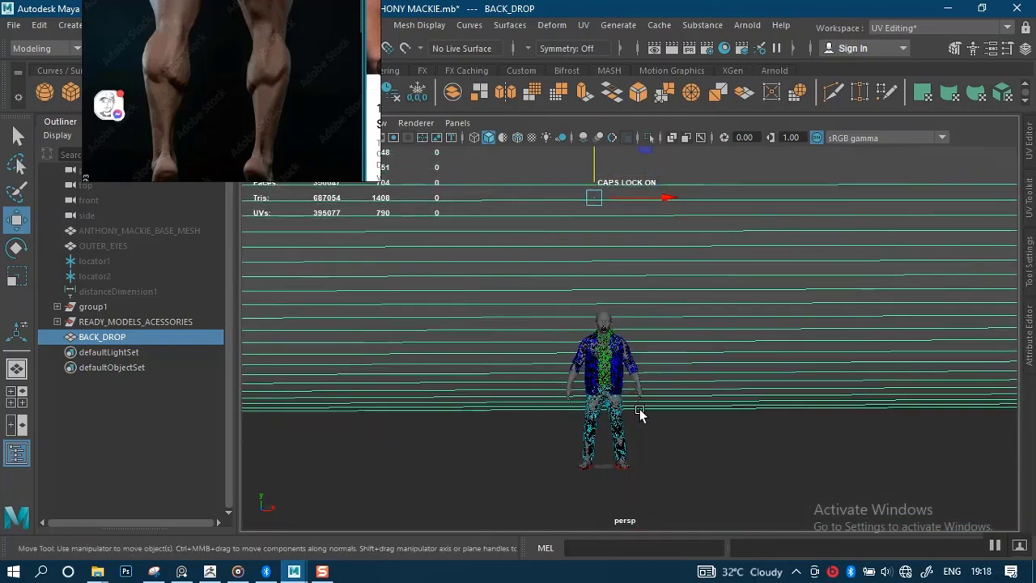
pyautogui.keyDown('alt'); pyautogui.moveTo(641, 416); pyautogui.dragTo(629, 430); pyautogui.keyUp('alt')
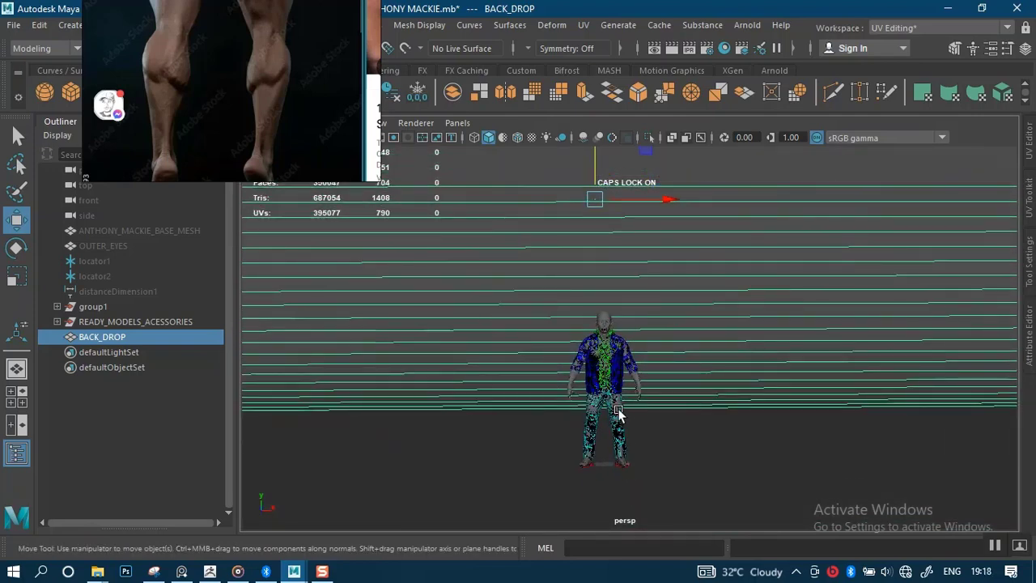
pyautogui.scroll(-6, 618, 409)
pyautogui.click(576, 397)
pyautogui.keyDown('alt'); pyautogui.moveTo(578, 366); pyautogui.dragTo(535, 435); pyautogui.keyUp('alt')
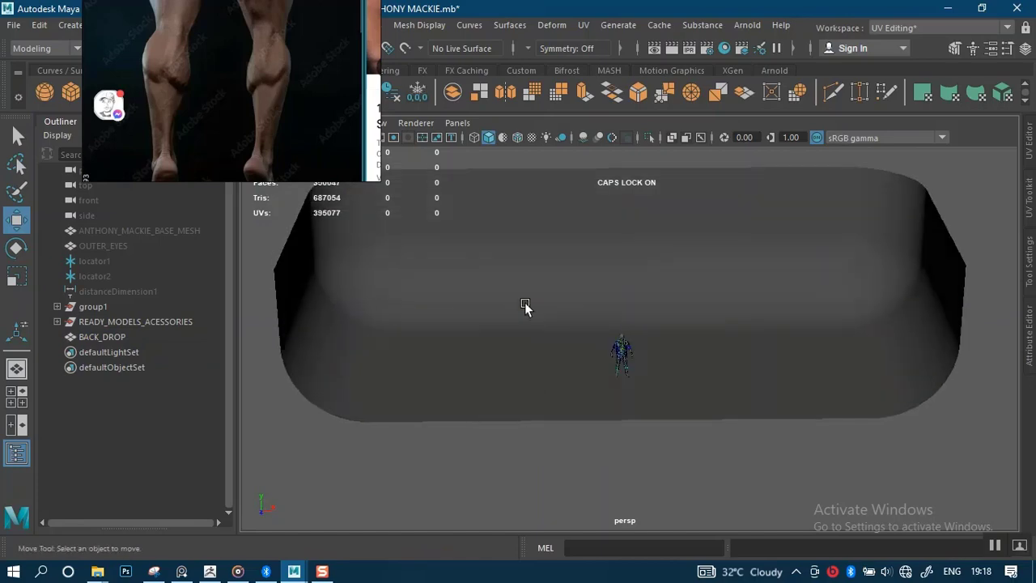
pyautogui.click(524, 306)
pyautogui.press('r')
pyautogui.moveTo(688, 289)
pyautogui.mouseDown()
pyautogui.moveTo(666, 290)
pyautogui.moveTo(685, 287)
pyautogui.mouseUp()
# Save the scene again and assign a new Lambert material to BACK_DROP.
pyautogui.click(572, 496)
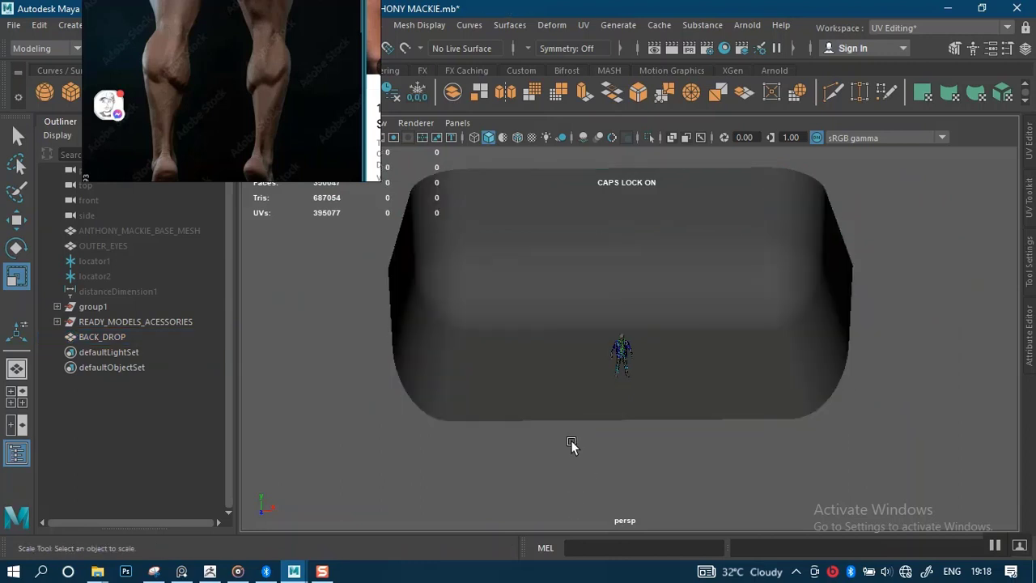
pyautogui.scroll(1, 577, 494)
pyautogui.hotkey('ctrl', 's')
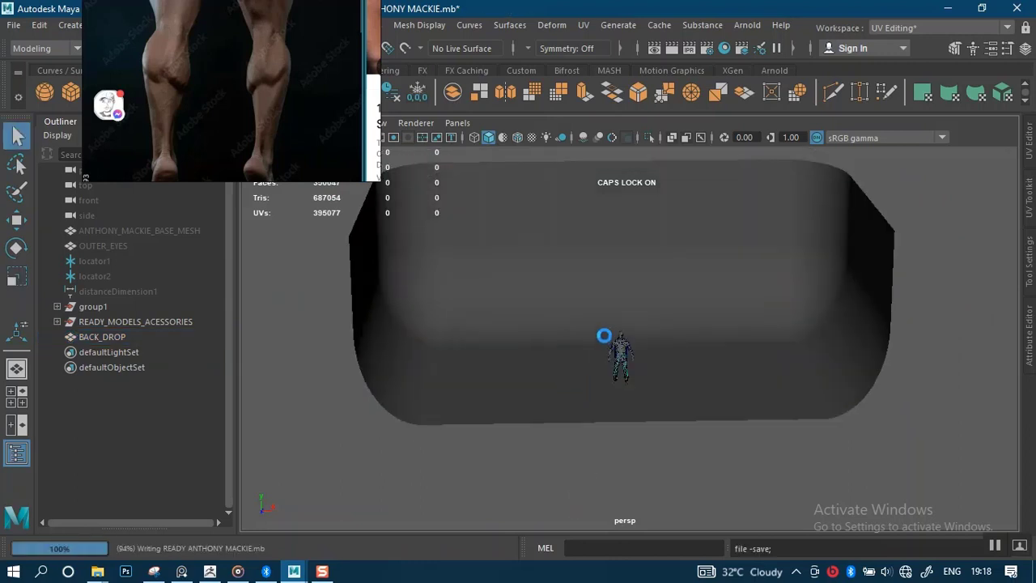
pyautogui.moveTo(618, 166)
pyautogui.mouseDown(button='right')
pyautogui.moveTo(651, 177)
pyautogui.moveTo(618, 161)
pyautogui.mouseUp(button='right')
pyautogui.click(98, 337)
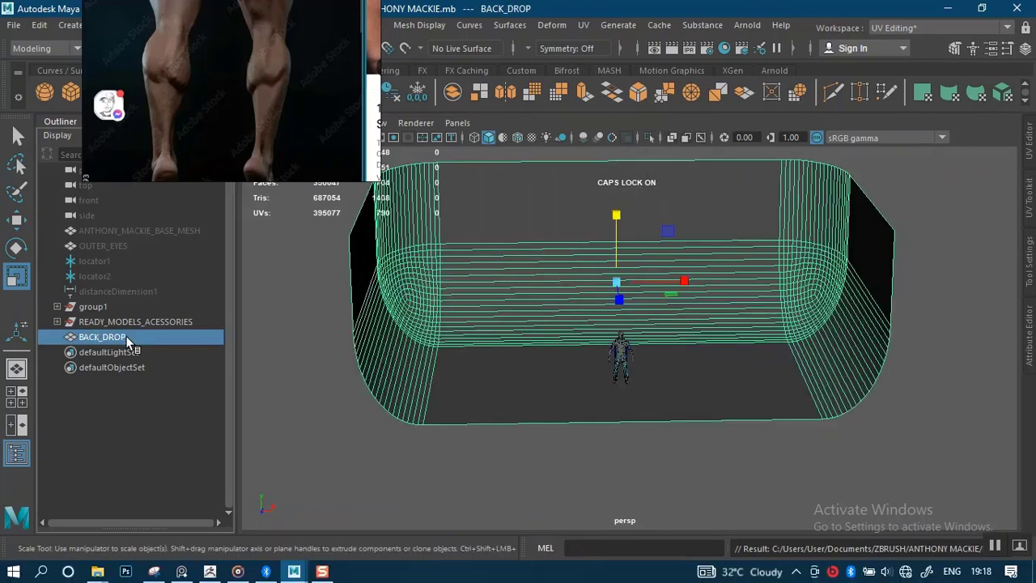
pyautogui.moveTo(514, 150); pyautogui.dragTo(646, 462, button='right')
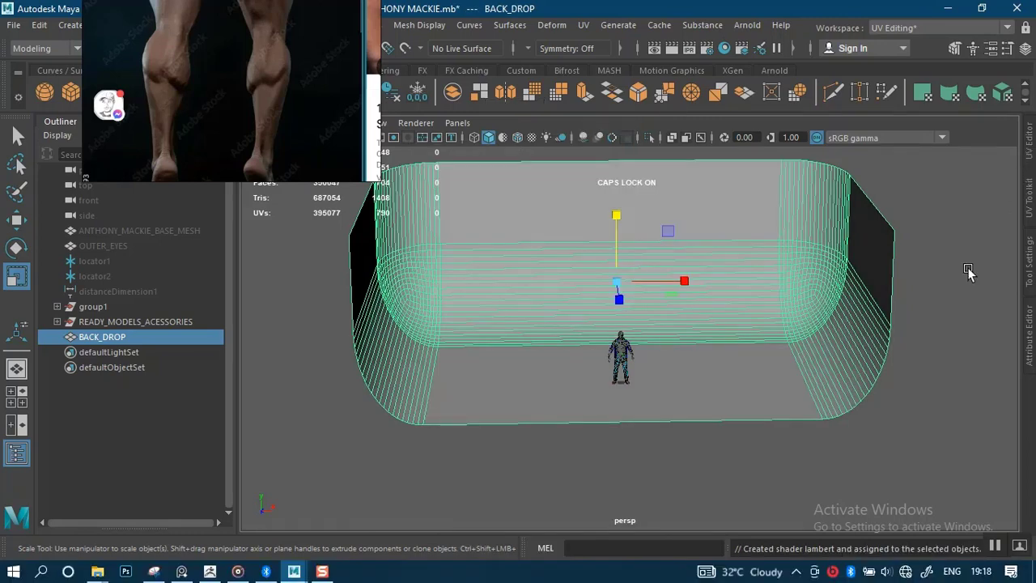
# Delete BACK_DROP's history and rename its lambert14 material to BACK_DROP1.
pyautogui.hotkey('ctrl', 'a')
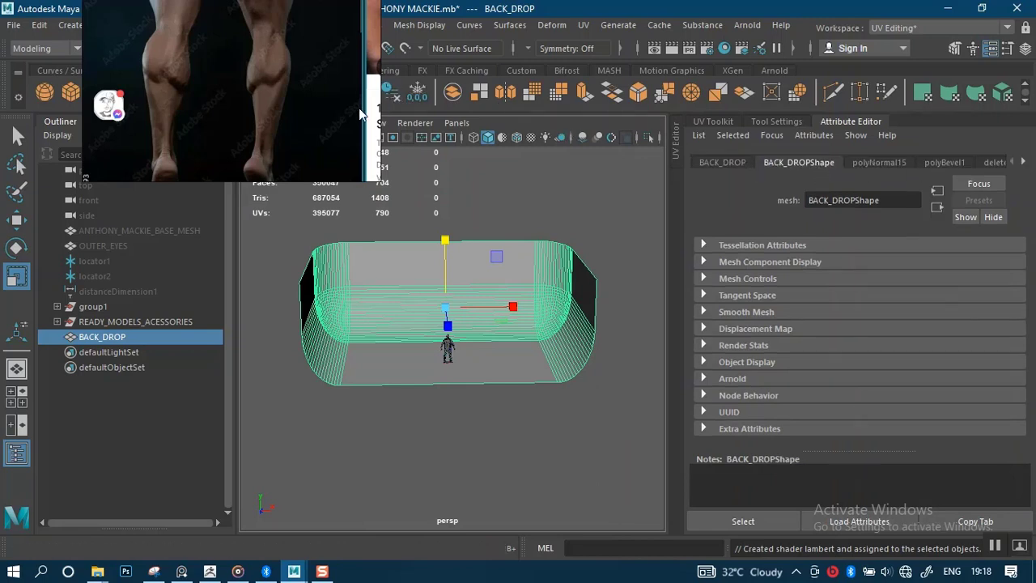
pyautogui.click(389, 91)
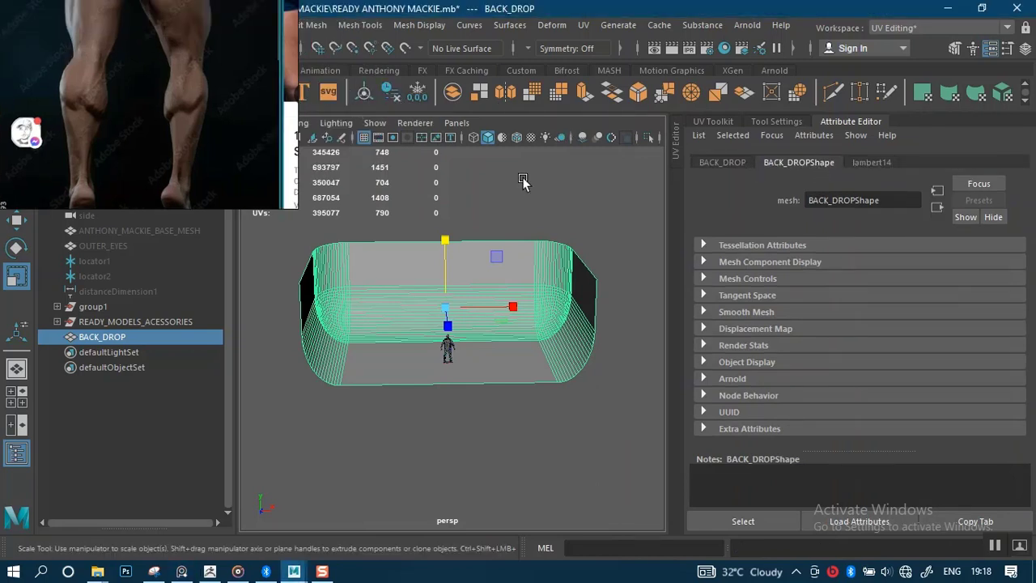
pyautogui.click(871, 162)
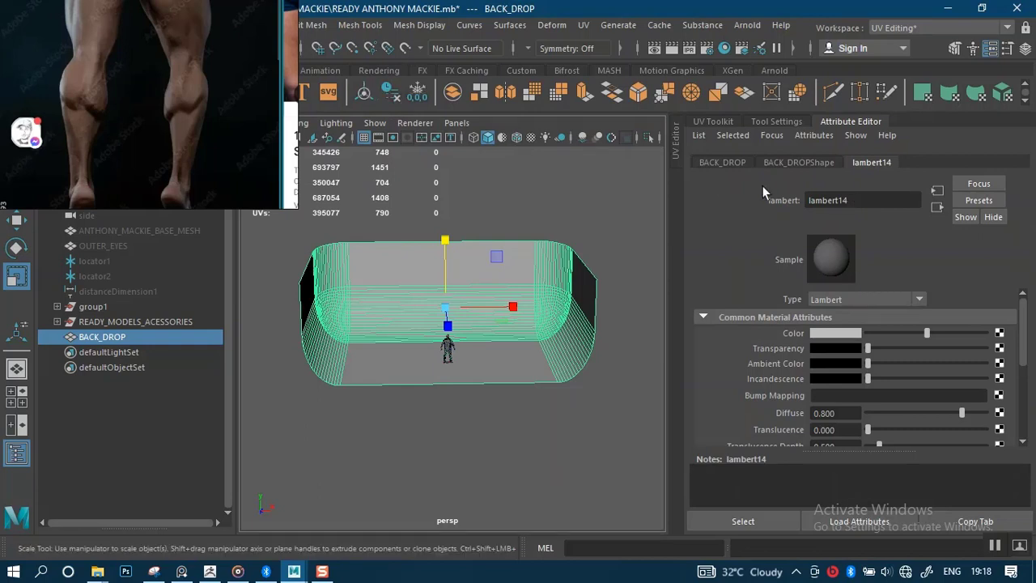
pyautogui.doubleClick(863, 200)
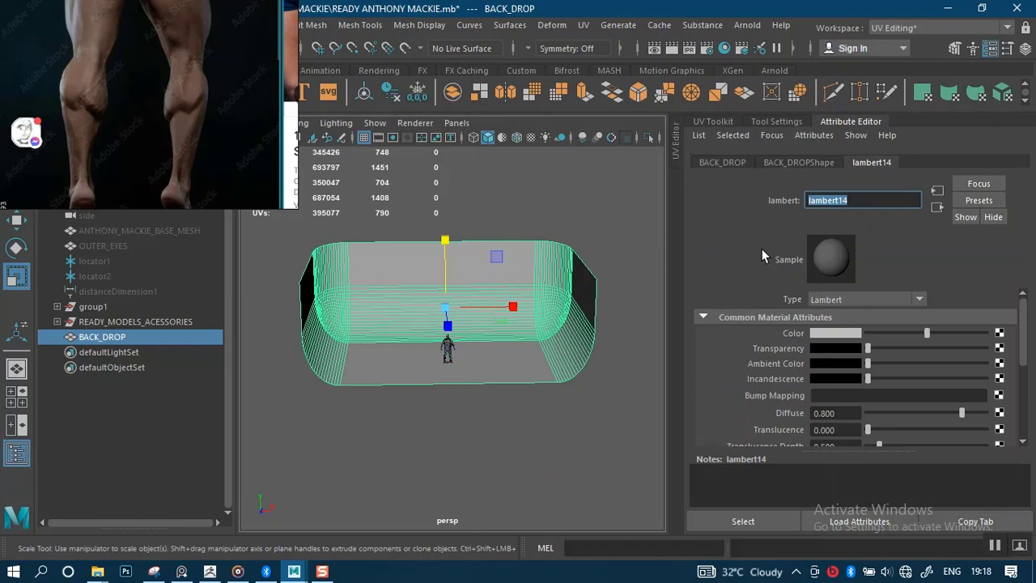
pyautogui.write('BACK DROP')
pyautogui.press('Return')
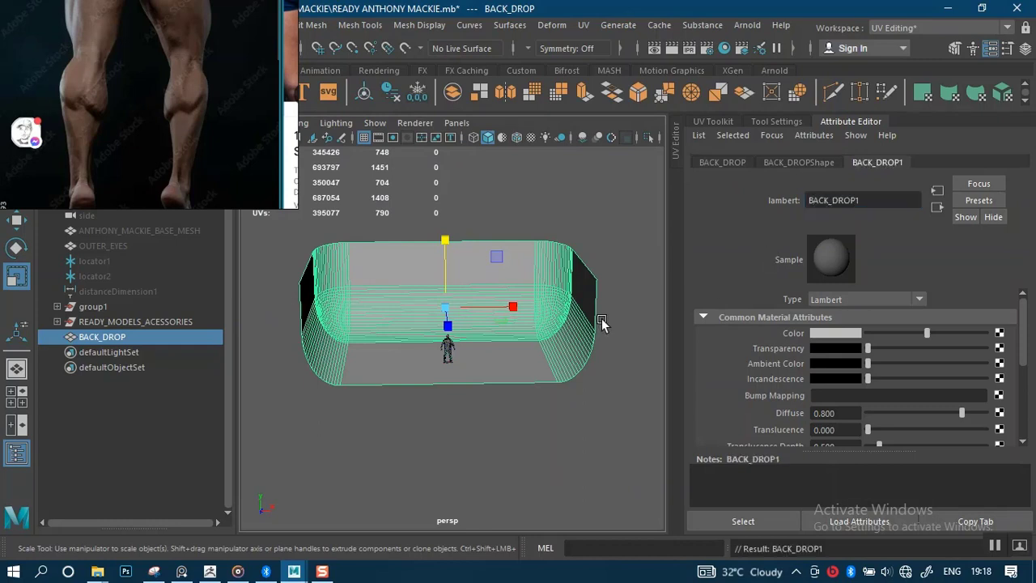
pyautogui.scroll(3, 493, 358)
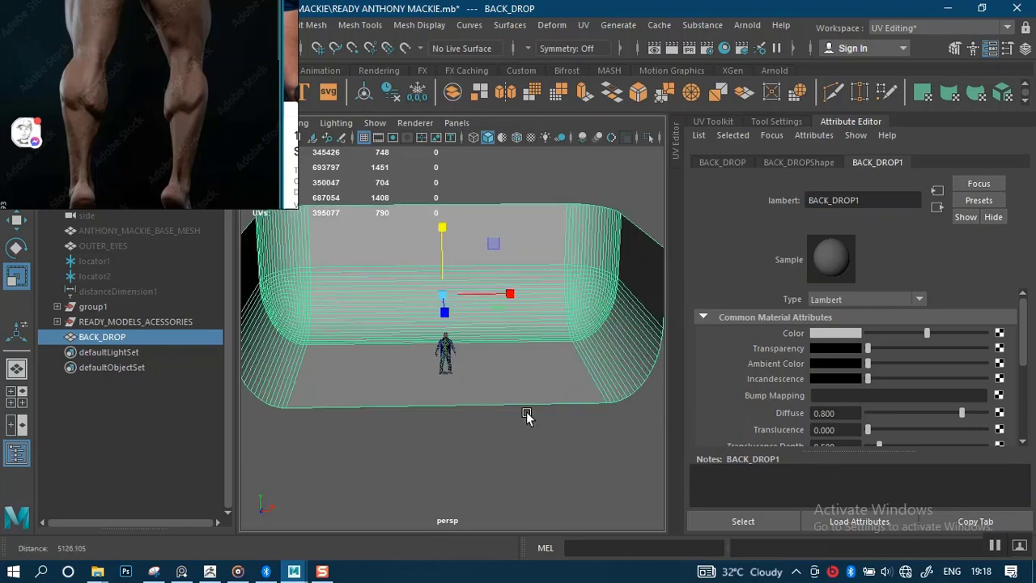
pyautogui.click(504, 459)
pyautogui.scroll(-2, 474, 394)
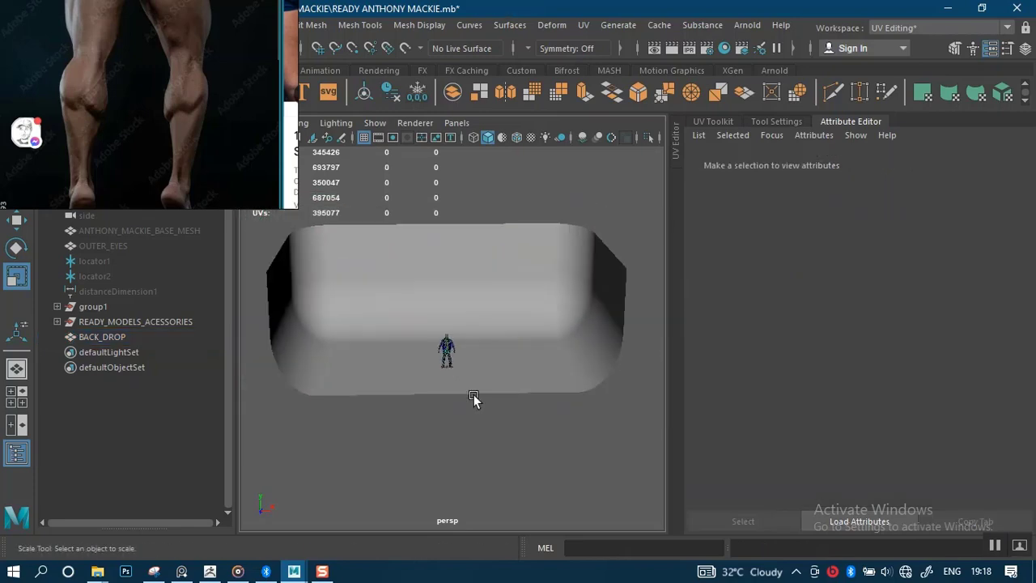
# Orbit around the curved backdrop and character, then select READY_MODELS_ACESSORIES and BACK_DROP together in the Outliner.
pyautogui.keyDown('alt'); pyautogui.moveTo(474, 395); pyautogui.dragTo(494, 420); pyautogui.keyUp('alt')
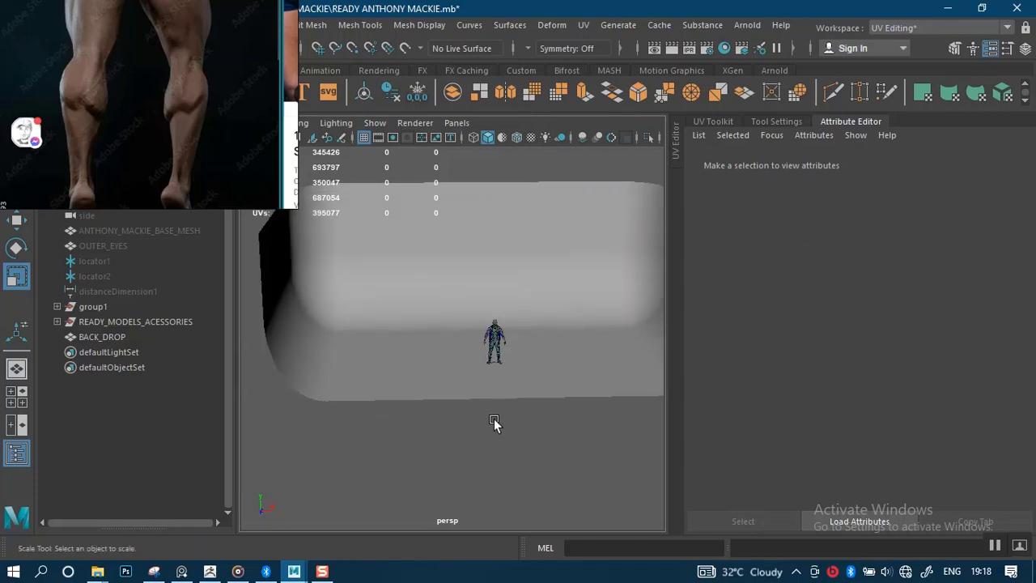
pyautogui.moveTo(494, 420)
pyautogui.keyDown('alt'); pyautogui.mouseDown(button='right')
pyautogui.moveTo(539, 518)
pyautogui.moveTo(504, 436)
pyautogui.mouseUp(button='right'); pyautogui.keyUp('alt')
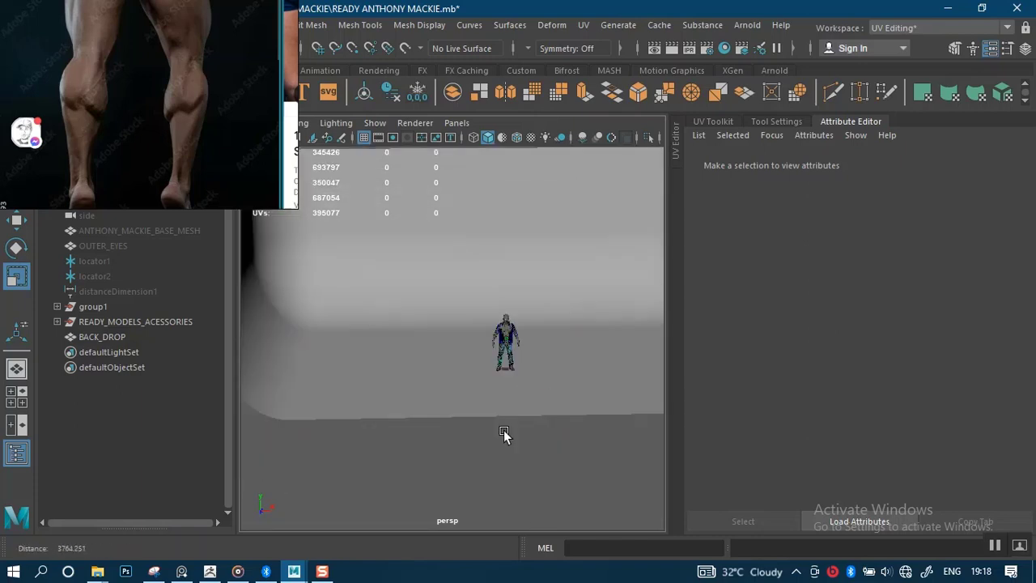
pyautogui.keyDown('alt'); pyautogui.moveTo(504, 436); pyautogui.dragTo(515, 403); pyautogui.keyUp('alt')
pyautogui.scroll(-5, 486, 362)
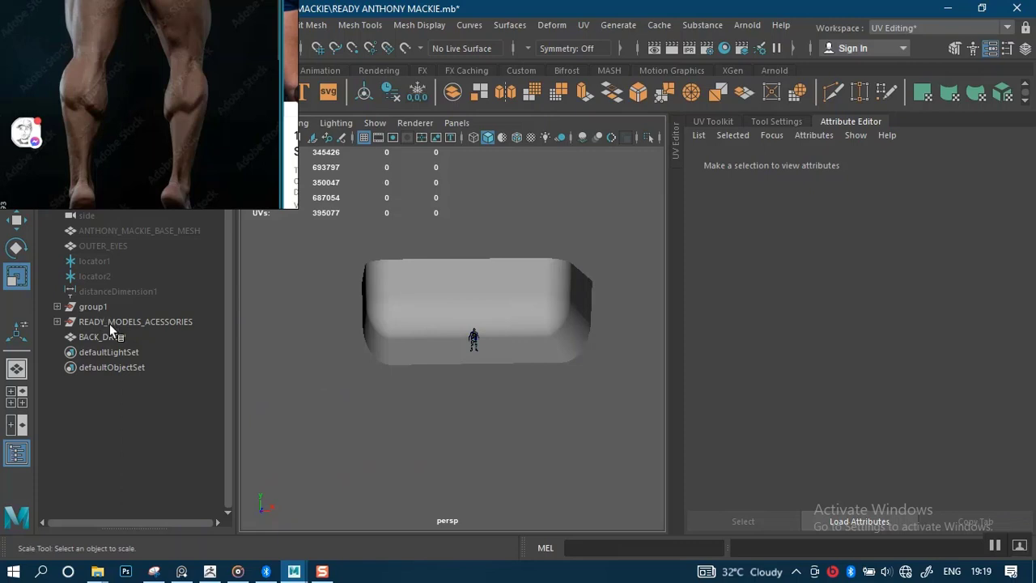
pyautogui.moveTo(109, 324); pyautogui.dragTo(110, 337)
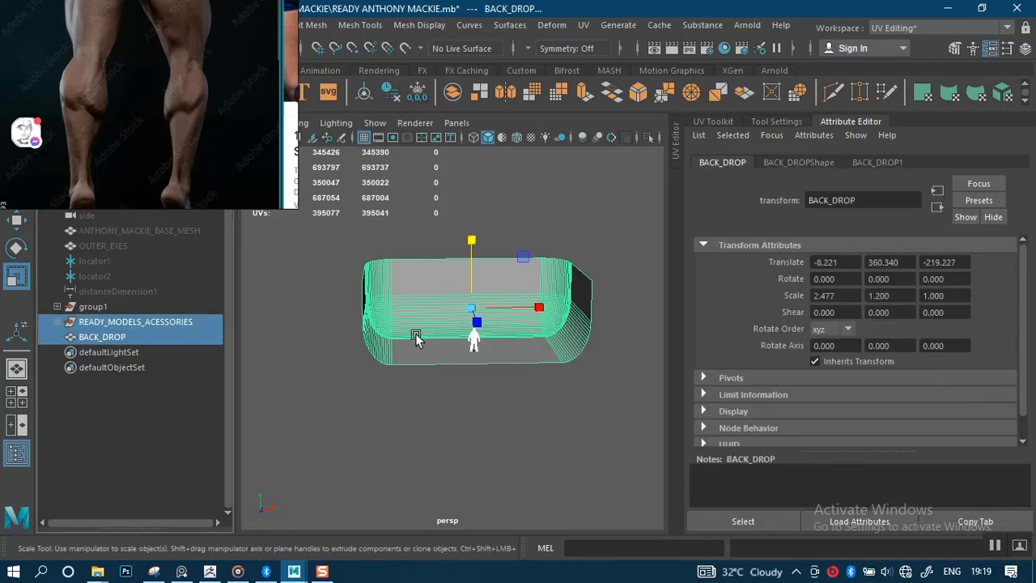
pyautogui.moveTo(490, 334); pyautogui.dragTo(490, 151, button='right')
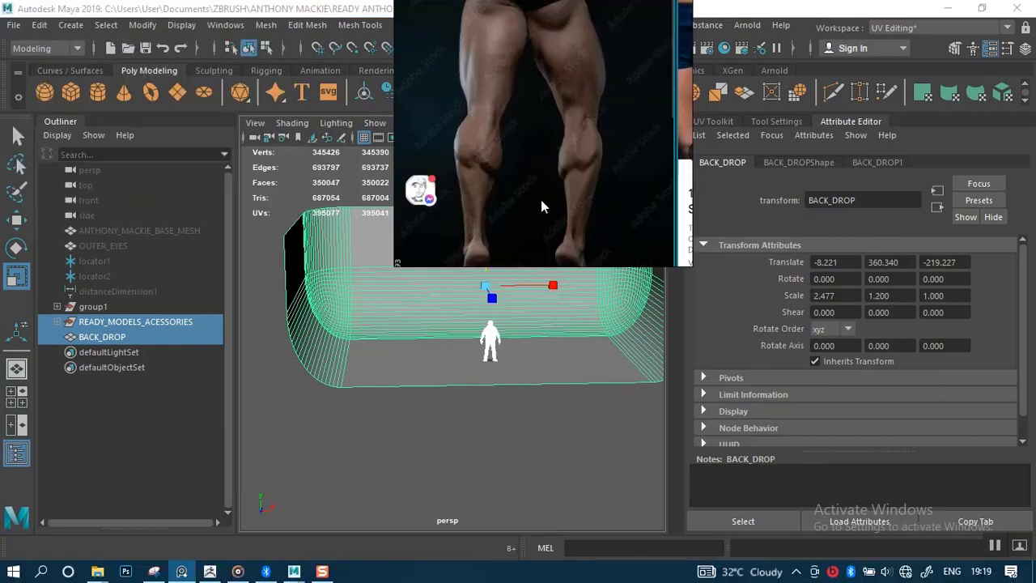
# Start Export Selection and point it at the ANTHONY MACKIE folder.
pyautogui.click(14, 25)
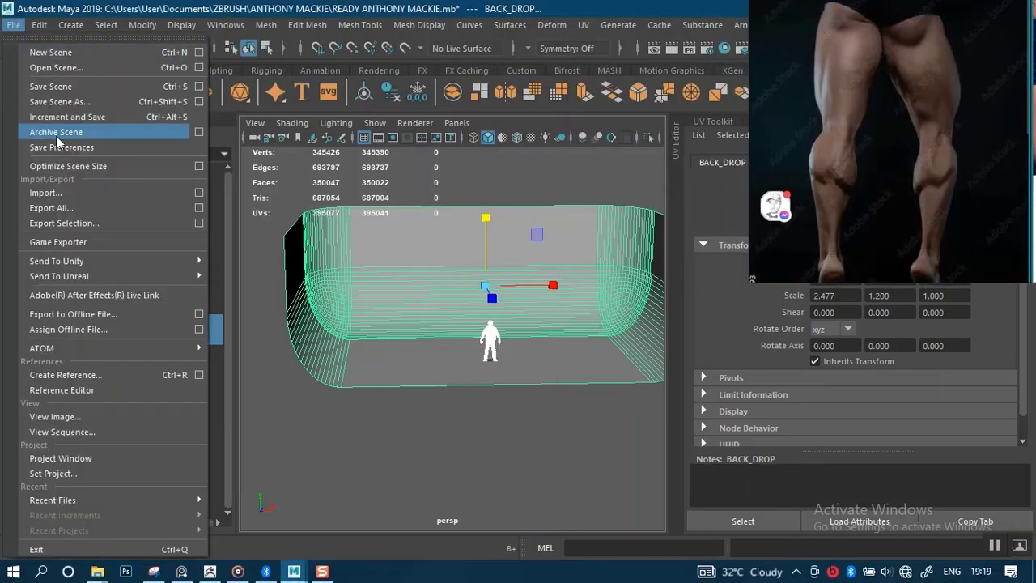
pyautogui.click(49, 222)
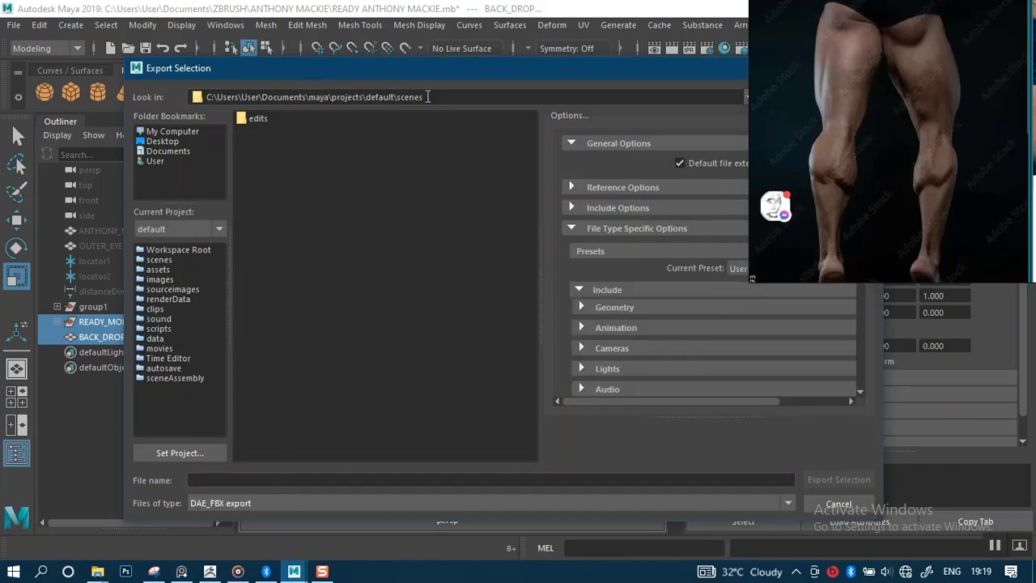
pyautogui.tripleClick(428, 96)
pyautogui.write('C:\\Users\\User\\Documents\\ZBRUSH\\ANTHONY MACKIE')
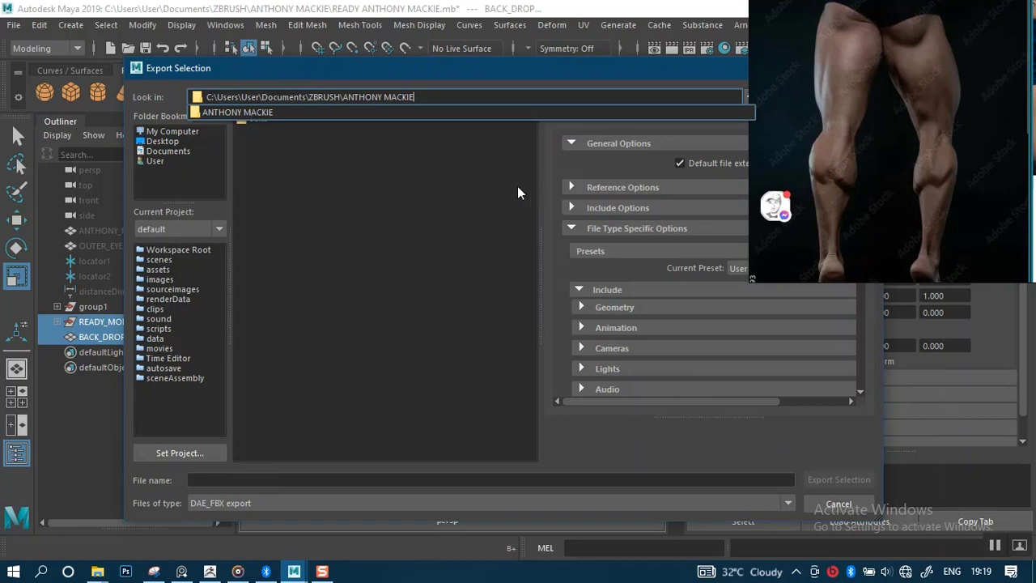
pyautogui.press('Return')
# Name the export AFRICAN MALE COMPLETE and export the selection.
pyautogui.click(241, 482)
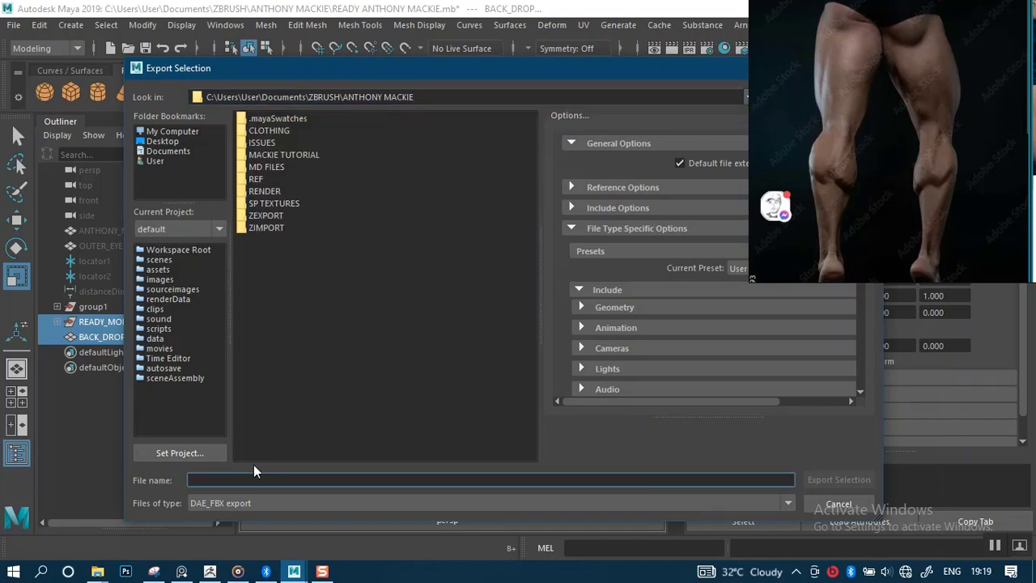
pyautogui.write('AFRIC')
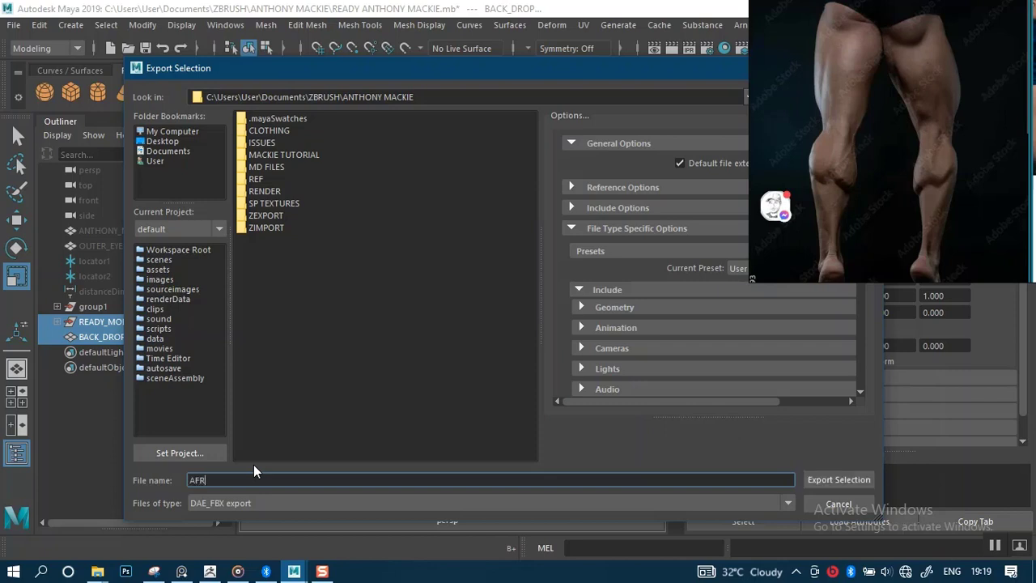
pyautogui.write('AM')
pyautogui.press('BackSpace')
pyautogui.write('N')
pyautogui.click(292, 486)
pyautogui.press('BackSpace')
pyautogui.press('BackSpace')
pyautogui.press('BackSpace')
pyautogui.press('BackSpace')
pyautogui.write('PLETE')
pyautogui.click(828, 480)
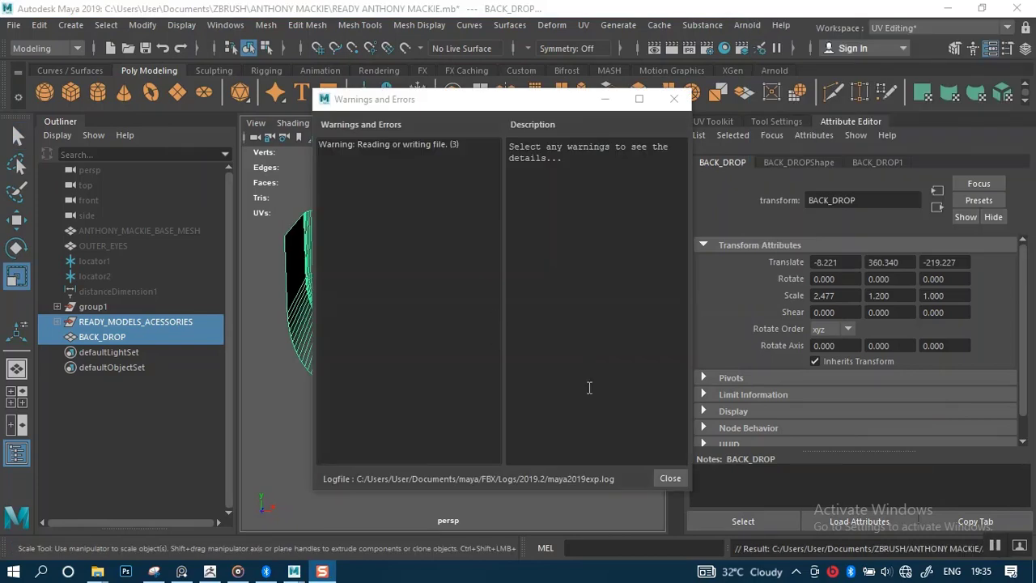
# Dismiss the export warnings, minimize Maya, and bring up Marmoset Toolbag's empty Untitled scene.
pyautogui.click(671, 478)
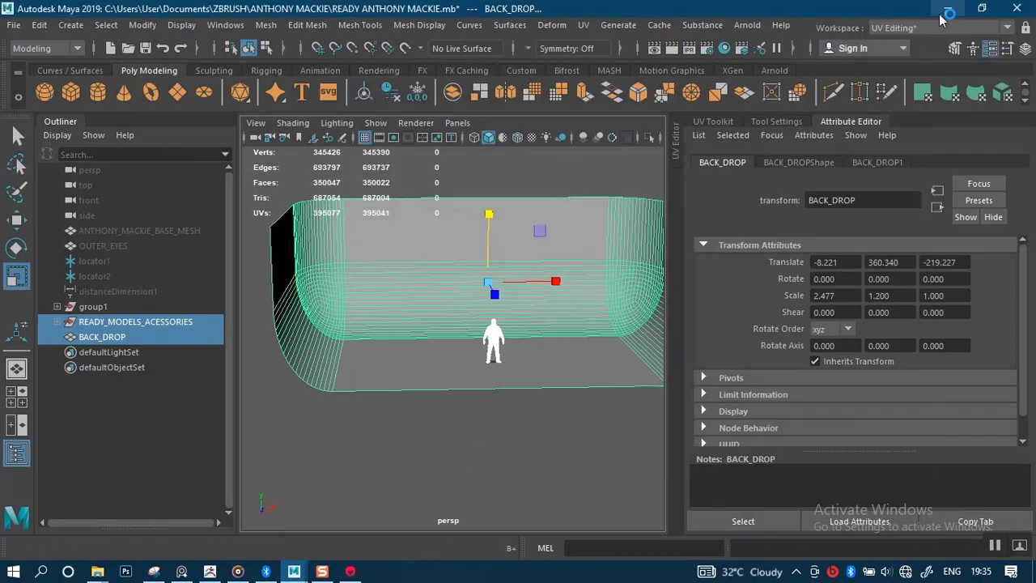
pyautogui.click(946, 11)
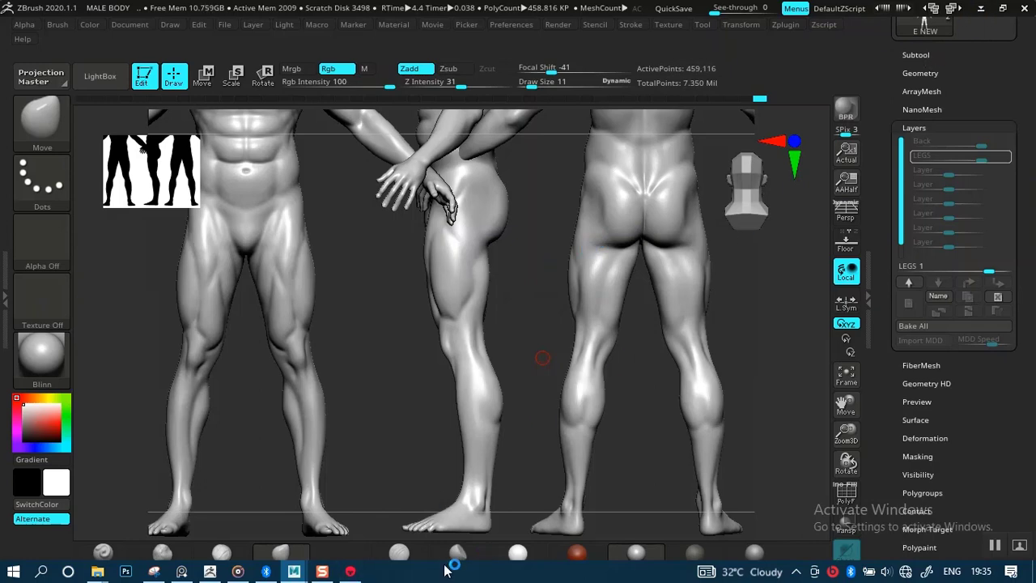
pyautogui.moveTo(351, 571)
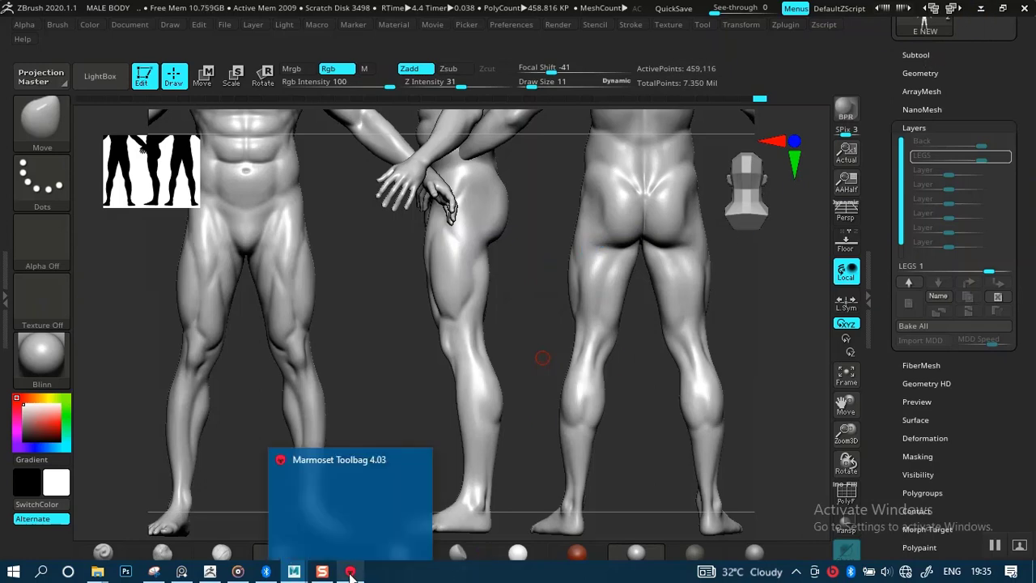
pyautogui.click(359, 499)
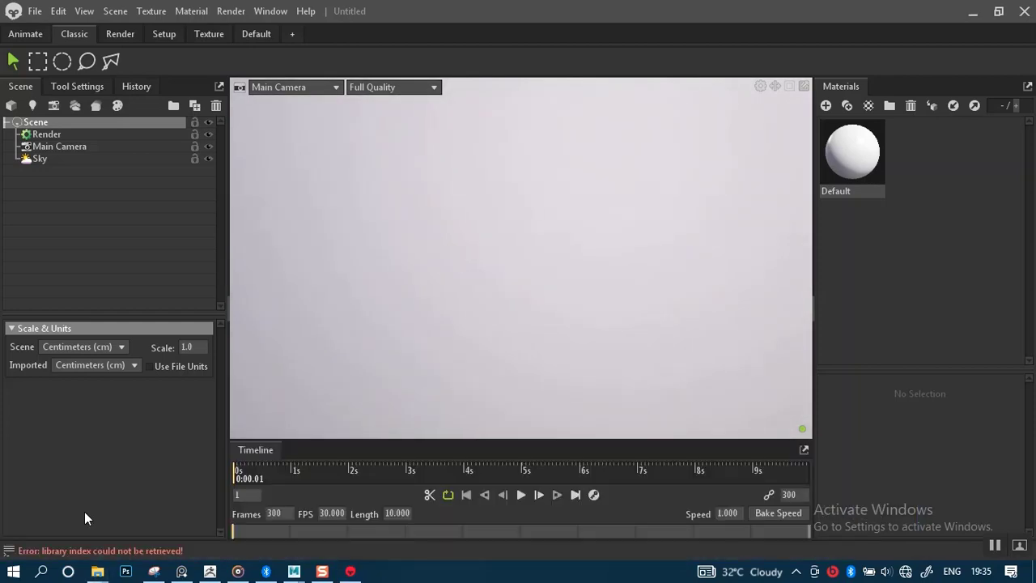
# Drag AFRICAN MALE COMPLETE.dae from the ANTHONY MACKIE folder into the Toolbag viewport.
pyautogui.click(97, 572)
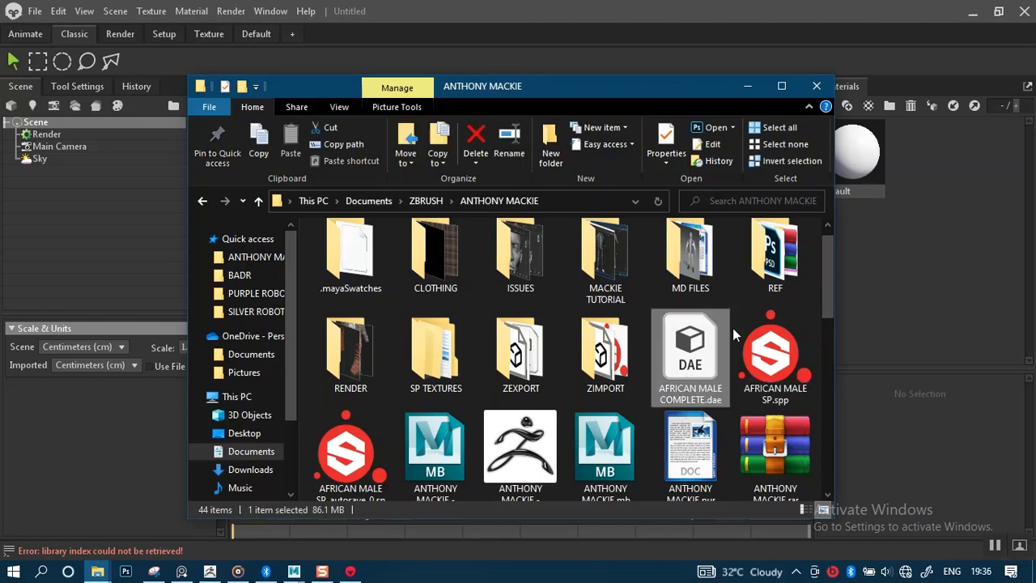
pyautogui.moveTo(557, 92); pyautogui.dragTo(796, 66)
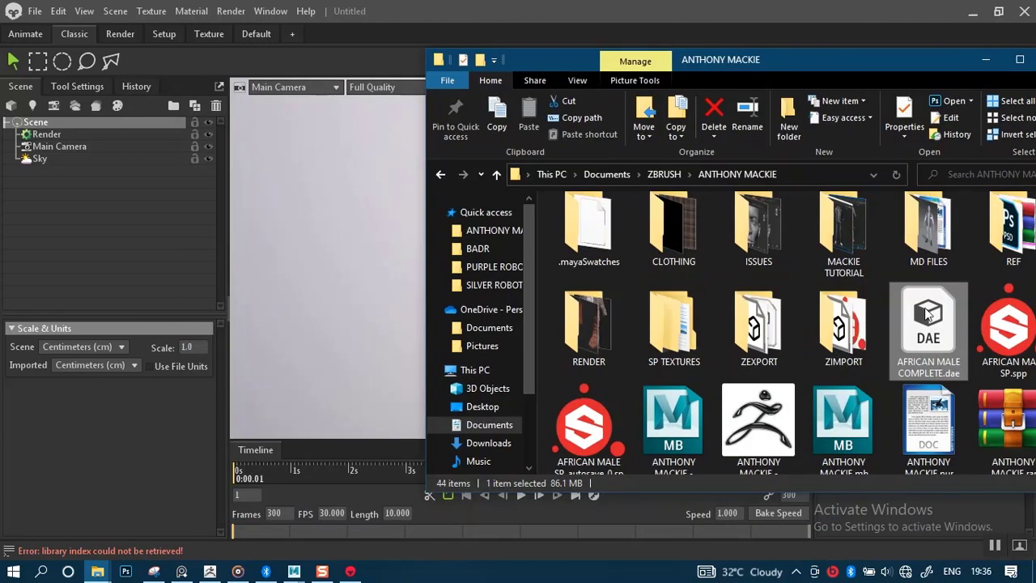
pyautogui.moveTo(929, 316); pyautogui.dragTo(392, 287)
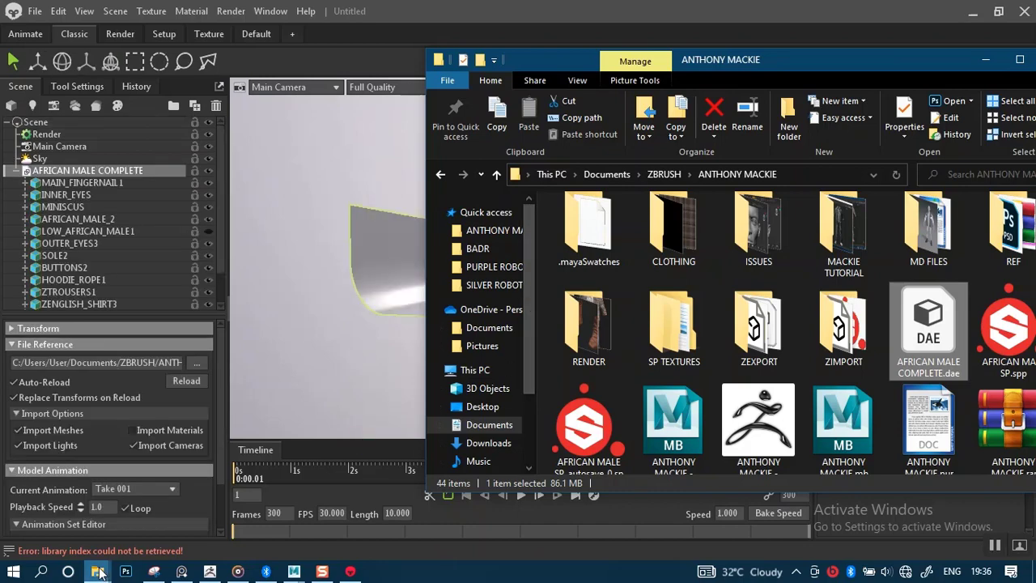
pyautogui.click(324, 360)
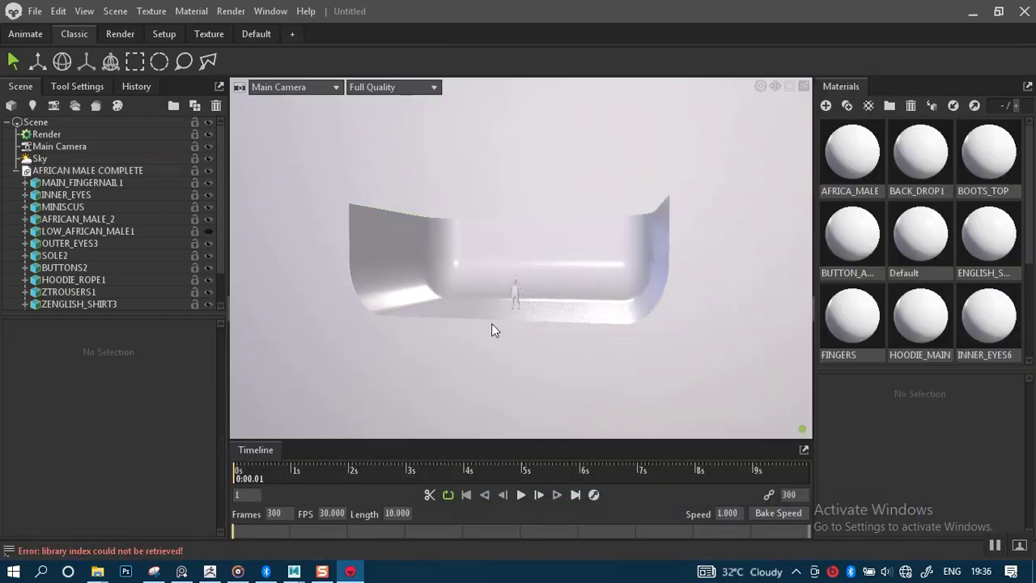
# Zoom in on the character standing on the backdrop, then collapse AFRICAN MALE COMPLETE's child meshes.
pyautogui.scroll(3, 491, 323)
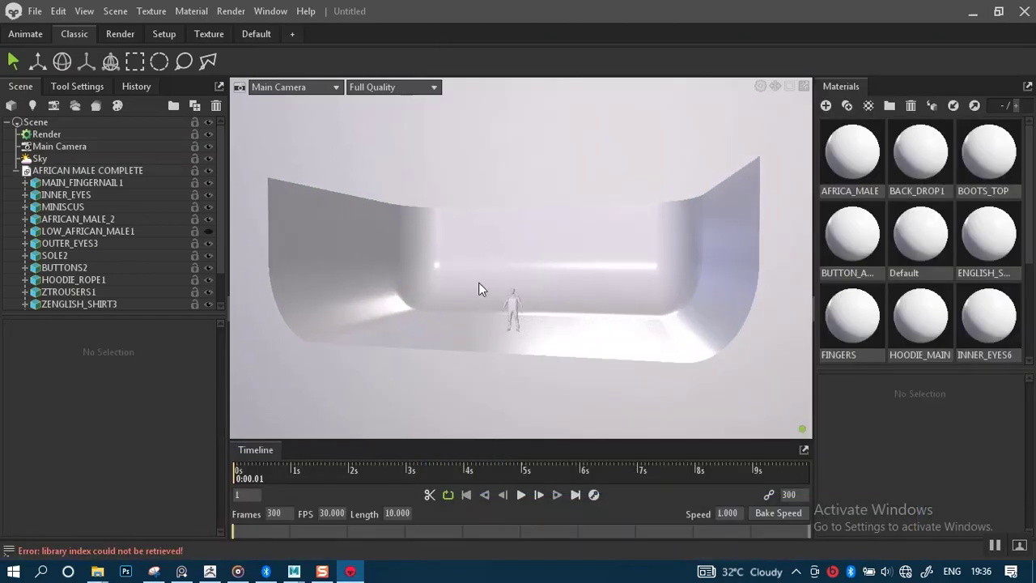
pyautogui.scroll(2, 491, 306)
pyautogui.moveTo(498, 320); pyautogui.dragTo(531, 327)
pyautogui.scroll(3, 548, 333)
pyautogui.scroll(4, 546, 344)
pyautogui.moveTo(540, 346); pyautogui.dragTo(543, 194, button='middle')
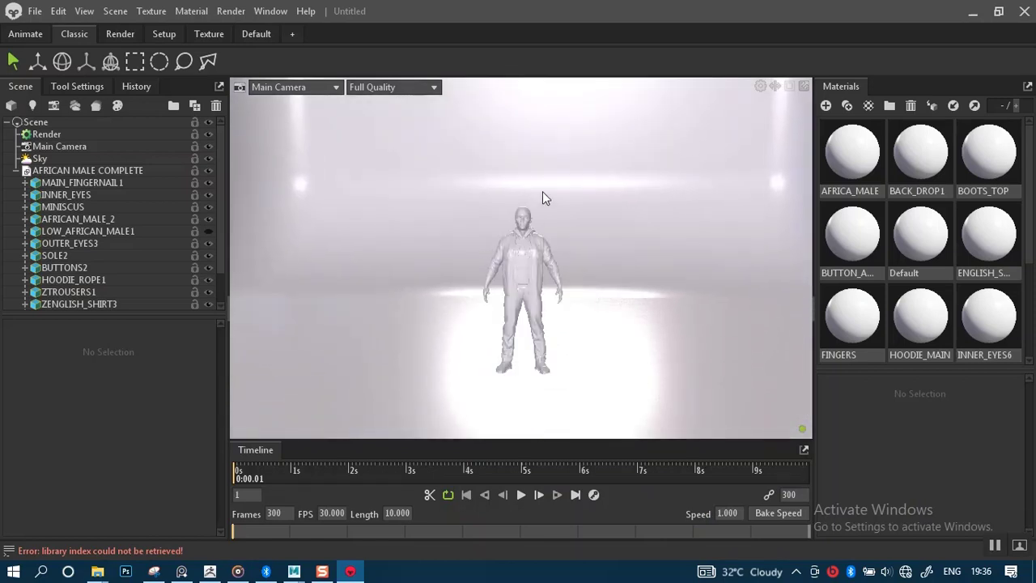
pyautogui.moveTo(528, 257); pyautogui.dragTo(502, 272)
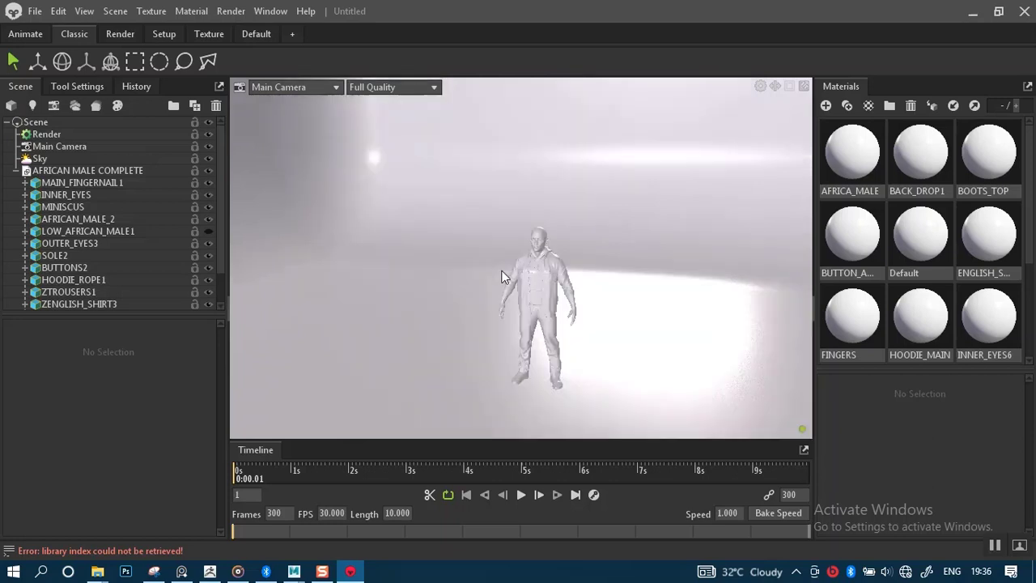
pyautogui.click(15, 170)
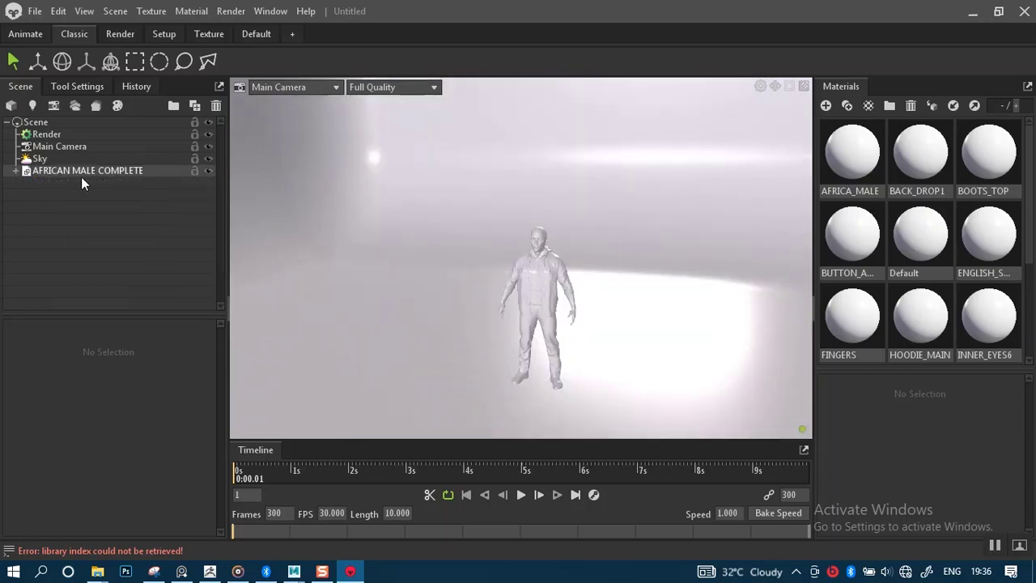
# Review the Sky and Render settings, then duplicate the sky light to create Sky 1.
pyautogui.click(40, 159)
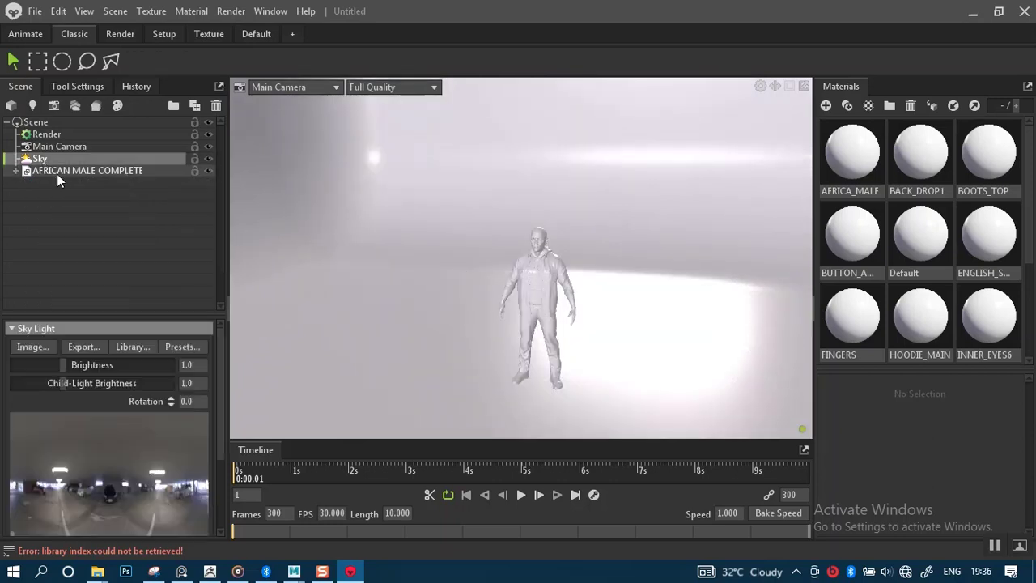
pyautogui.click(45, 133)
pyautogui.moveTo(220, 356)
pyautogui.mouseDown()
pyautogui.moveTo(228, 526)
pyautogui.moveTo(225, 306)
pyautogui.mouseUp()
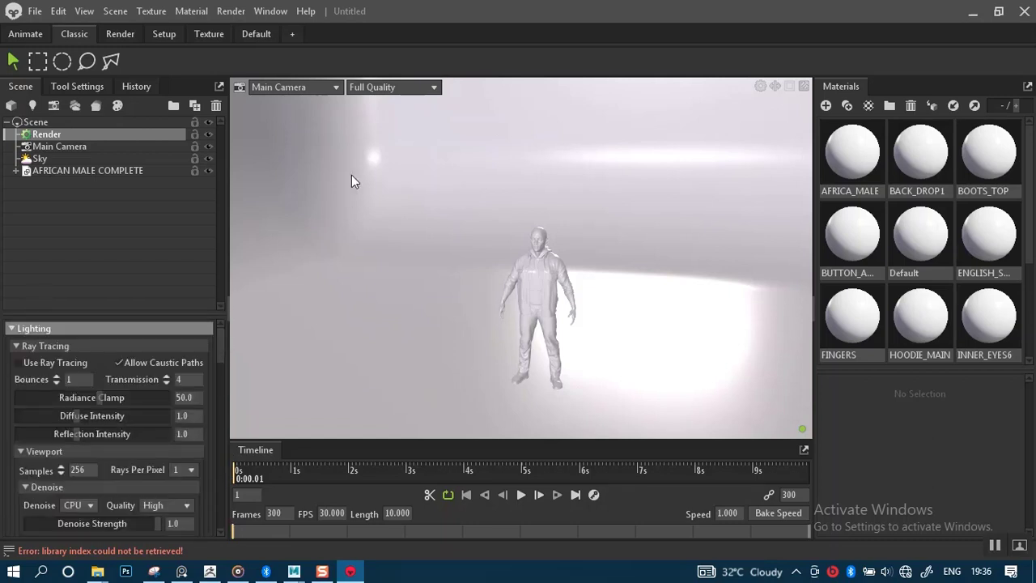
pyautogui.click(38, 159)
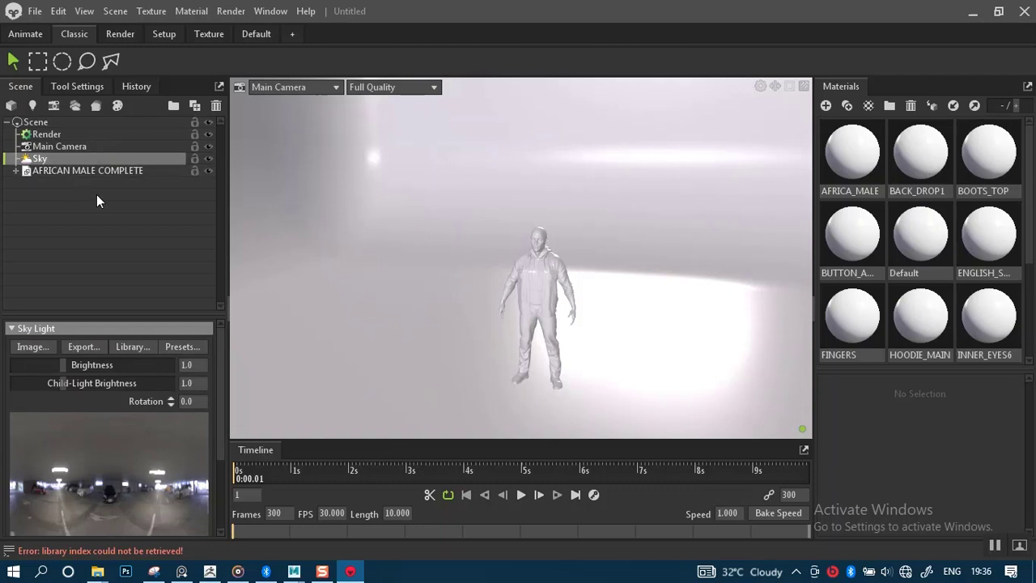
pyautogui.hotkey('ctrl', 'd')
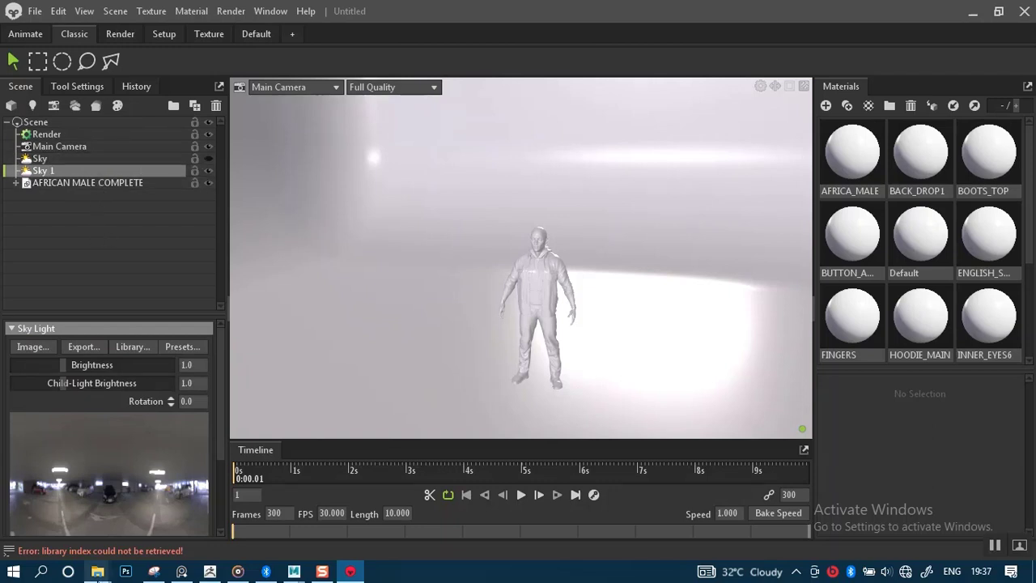
pyautogui.moveTo(97, 571)
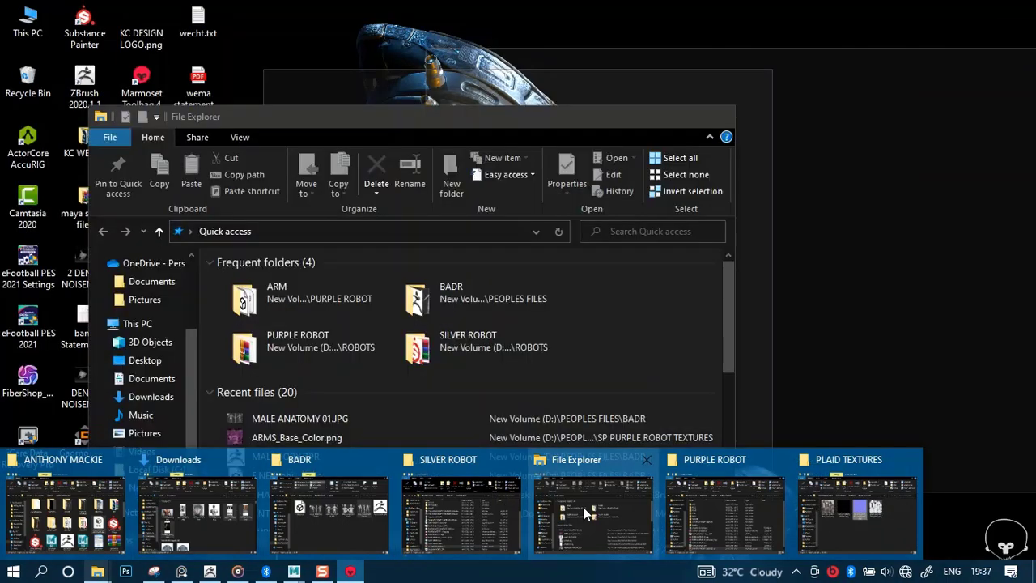
# In File Explorer, browse from the C: drive into Program Files\Allegorithmic.
pyautogui.click(587, 514)
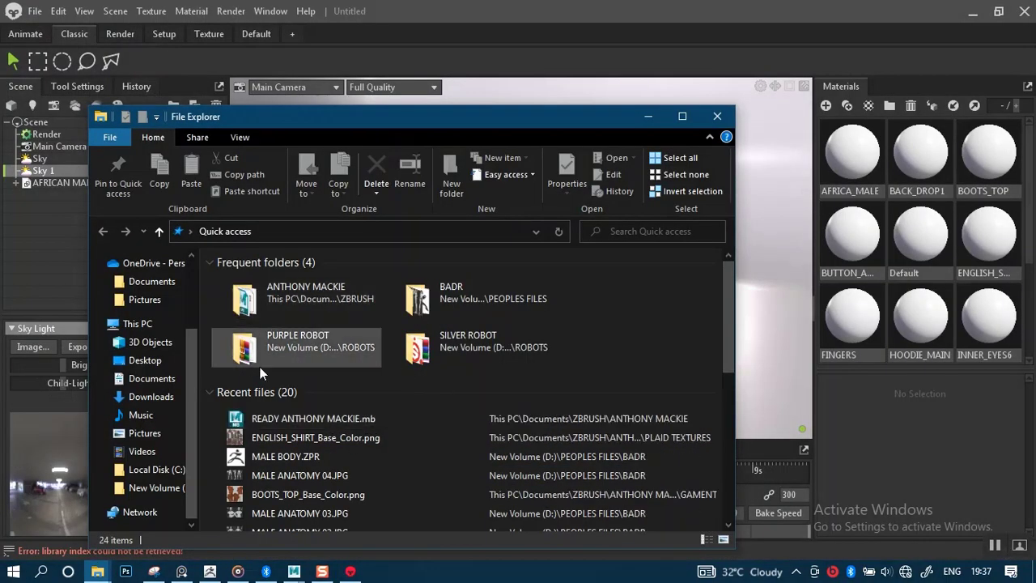
pyautogui.click(162, 471)
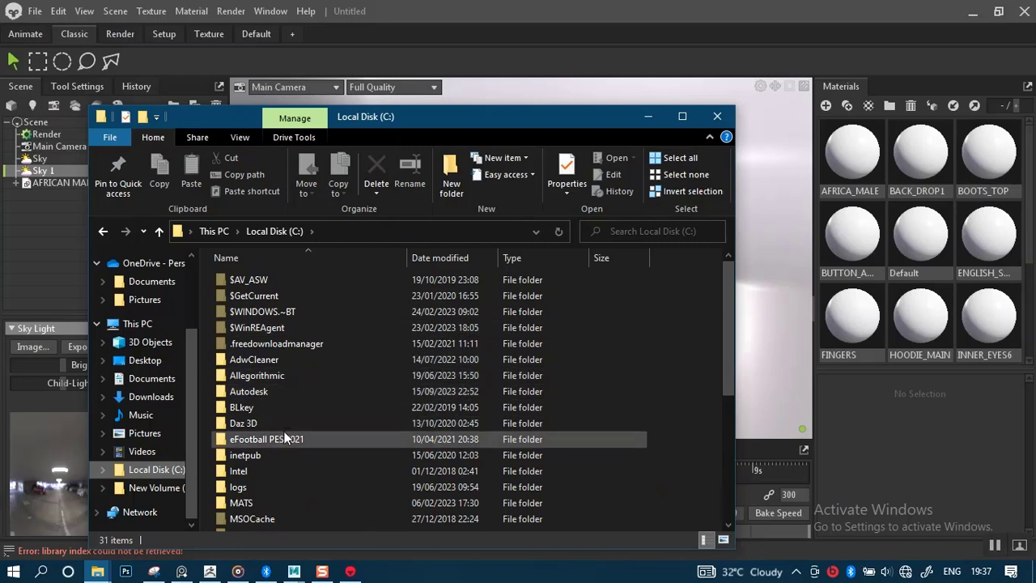
pyautogui.scroll(-2, 285, 437)
pyautogui.click(299, 452)
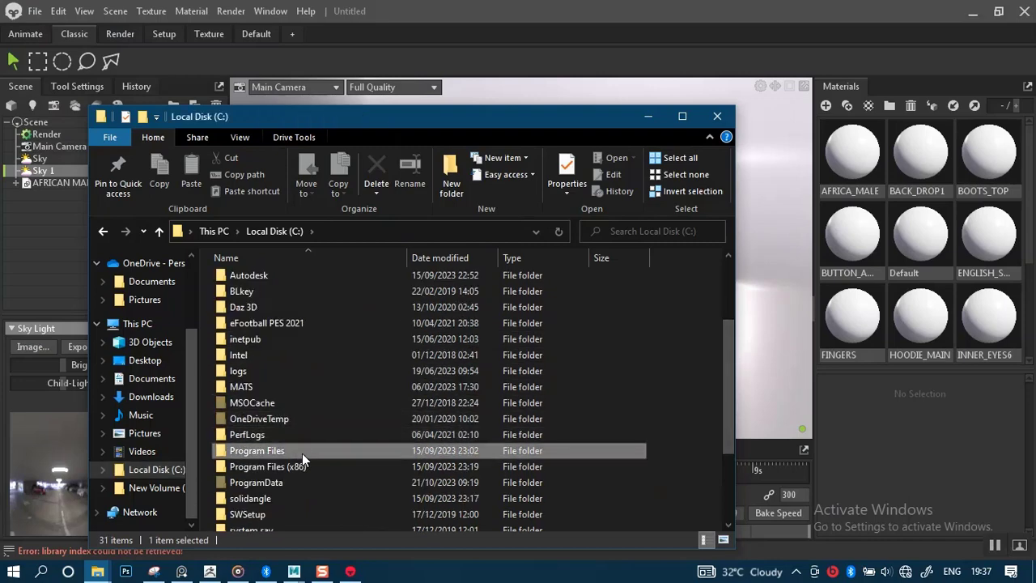
pyautogui.doubleClick(302, 454)
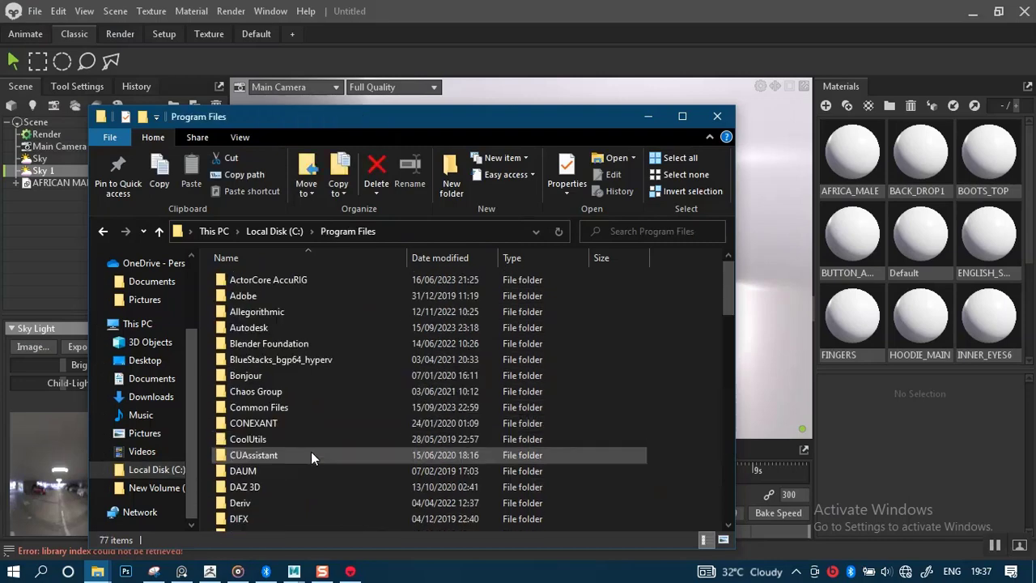
pyautogui.doubleClick(275, 311)
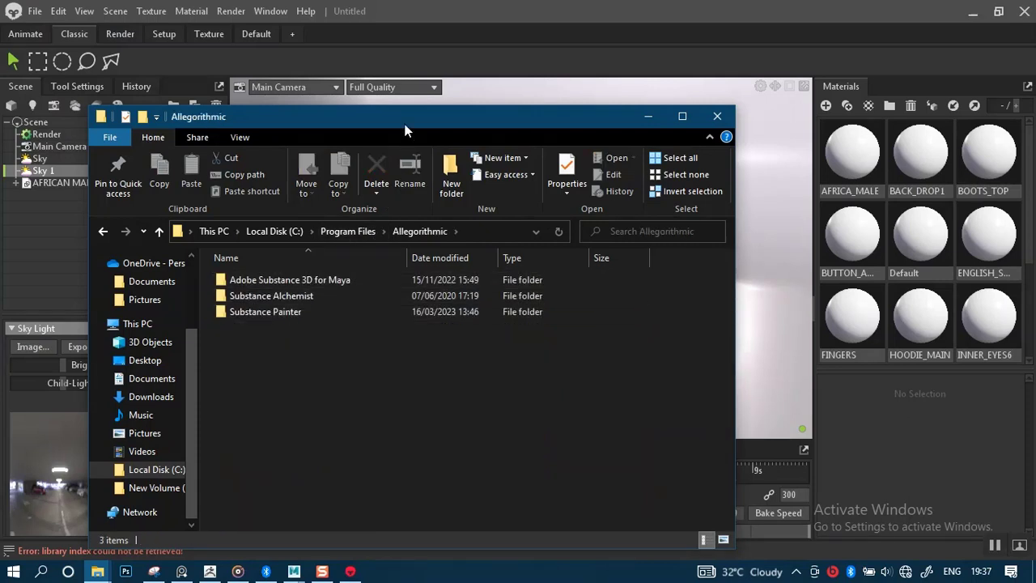
pyautogui.moveTo(405, 124); pyautogui.dragTo(494, 84)
# Drill down through Substance Painter\resources\shelf\allegorithmic\environments into the Exterior folder.
pyautogui.doubleClick(365, 272)
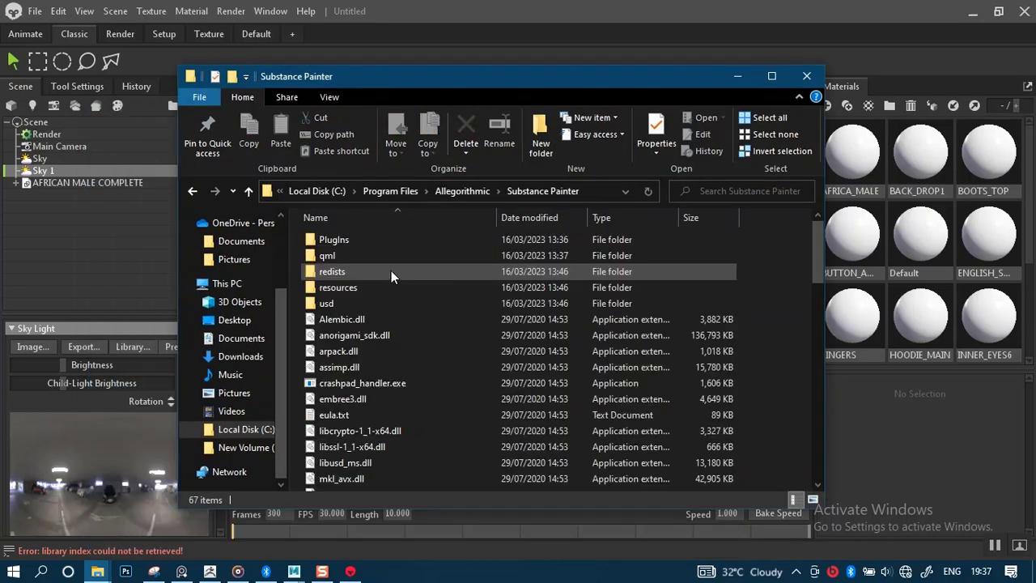
pyautogui.doubleClick(350, 288)
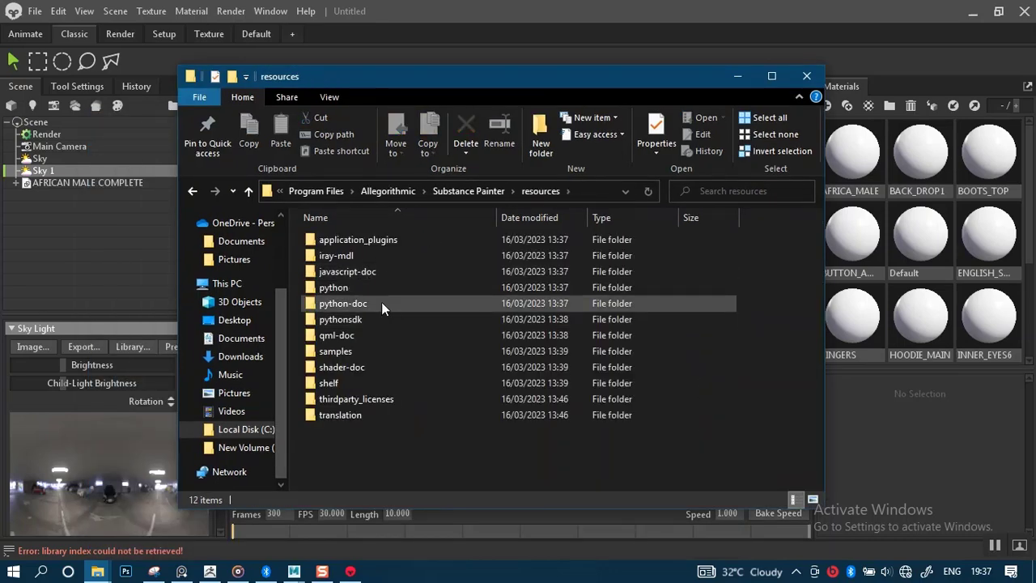
pyautogui.doubleClick(350, 383)
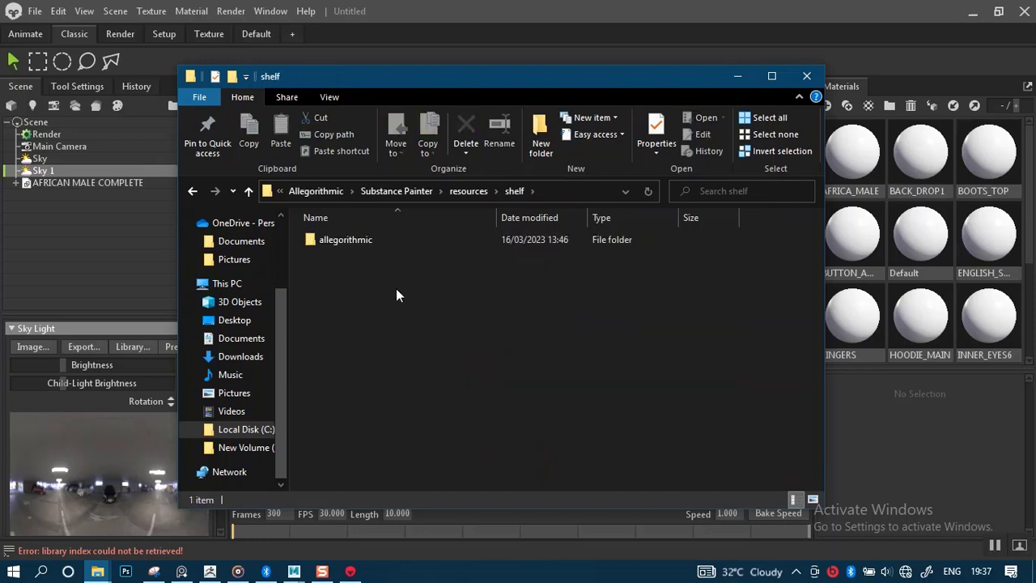
pyautogui.doubleClick(348, 240)
pyautogui.doubleClick(382, 304)
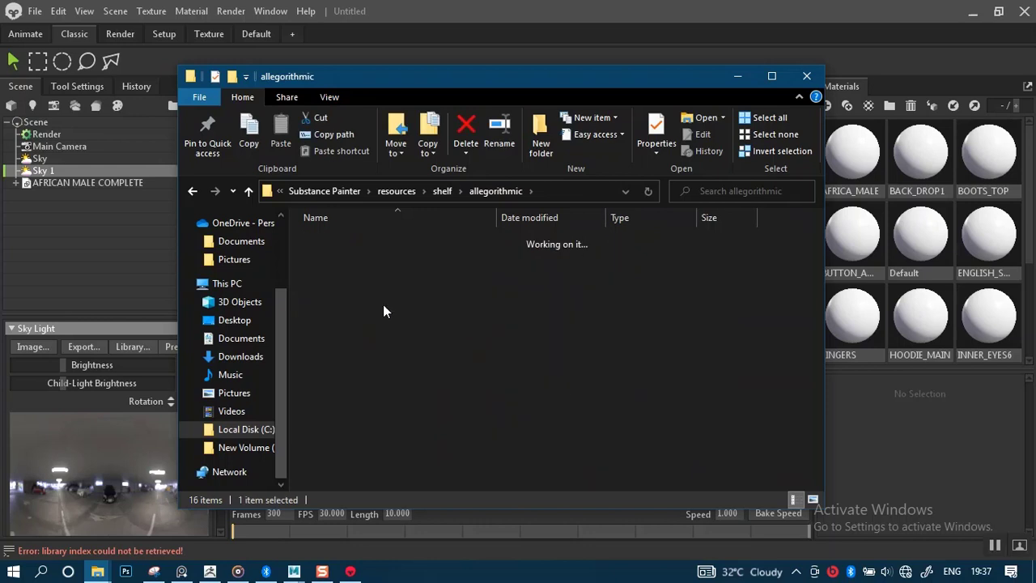
pyautogui.doubleClick(357, 239)
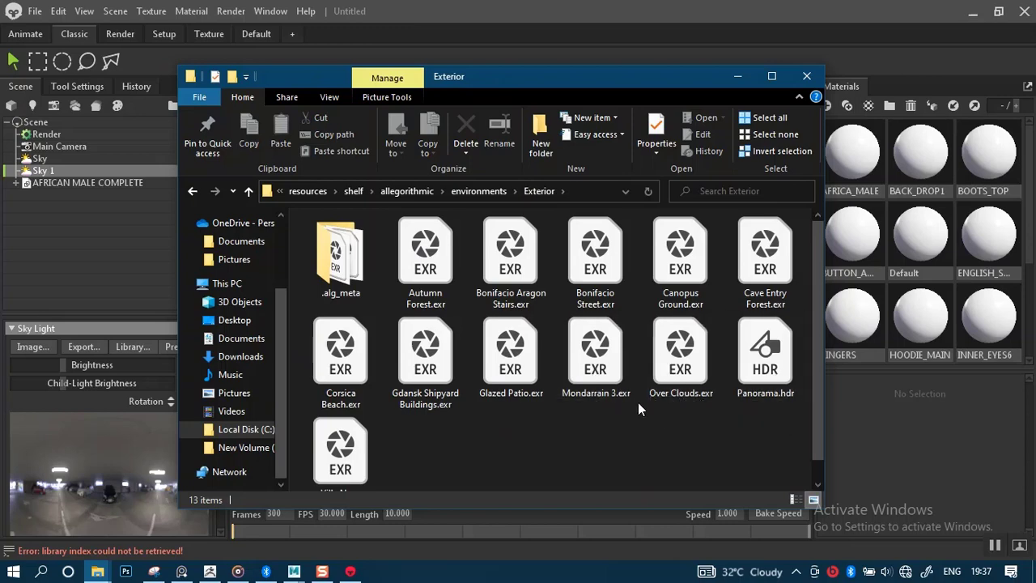
# Copy the Exterior folder's full path and return to Toolbag, collapsing the Sky Light section.
pyautogui.moveTo(814, 410); pyautogui.dragTo(816, 453)
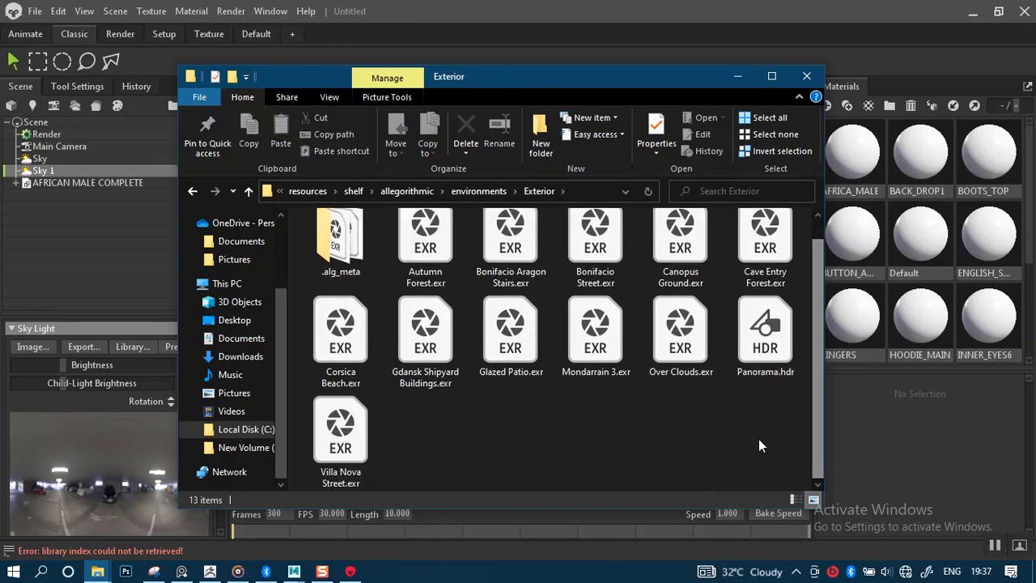
pyautogui.click(586, 192)
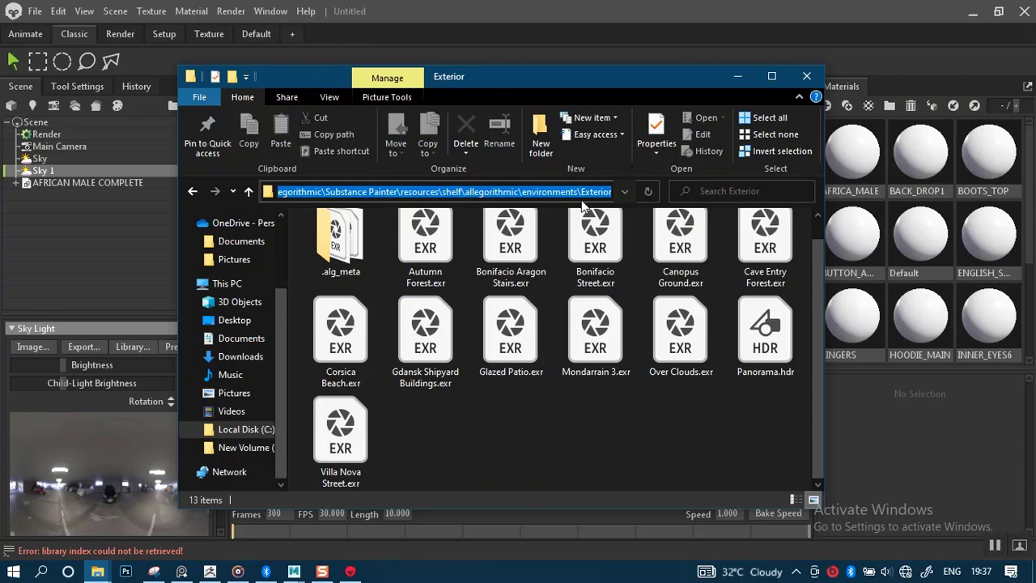
pyautogui.hotkey('alt', 'Tab')
pyautogui.click(206, 328)
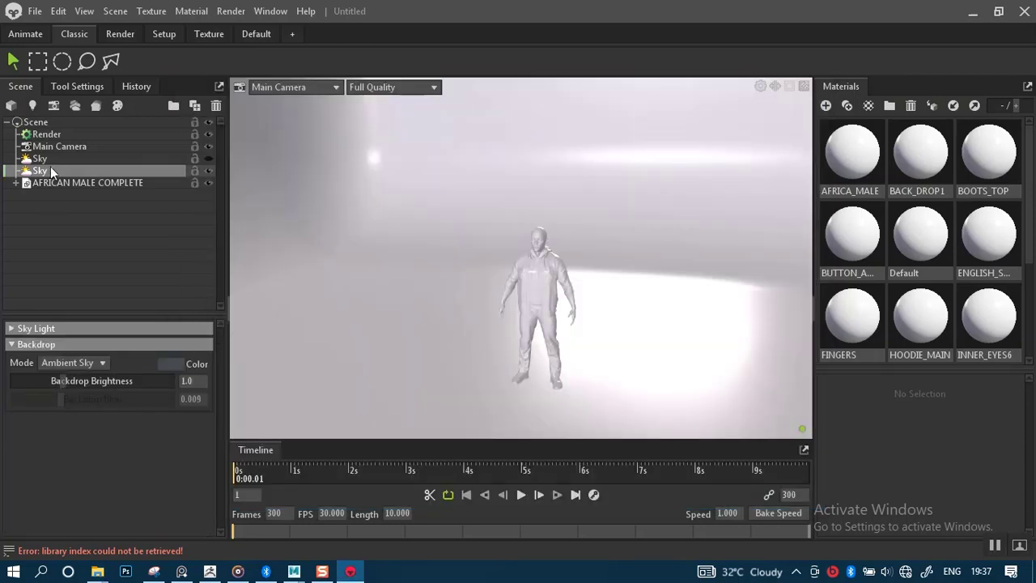
# Select Sky 1 and browse for a new image in its Sky Light settings.
pyautogui.click(61, 296)
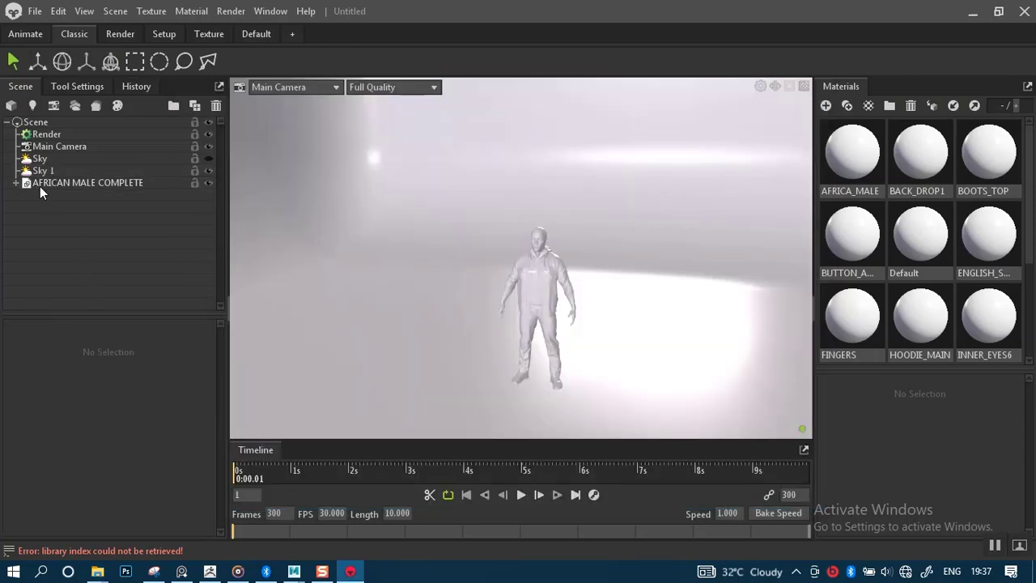
pyautogui.click(43, 171)
pyautogui.click(16, 331)
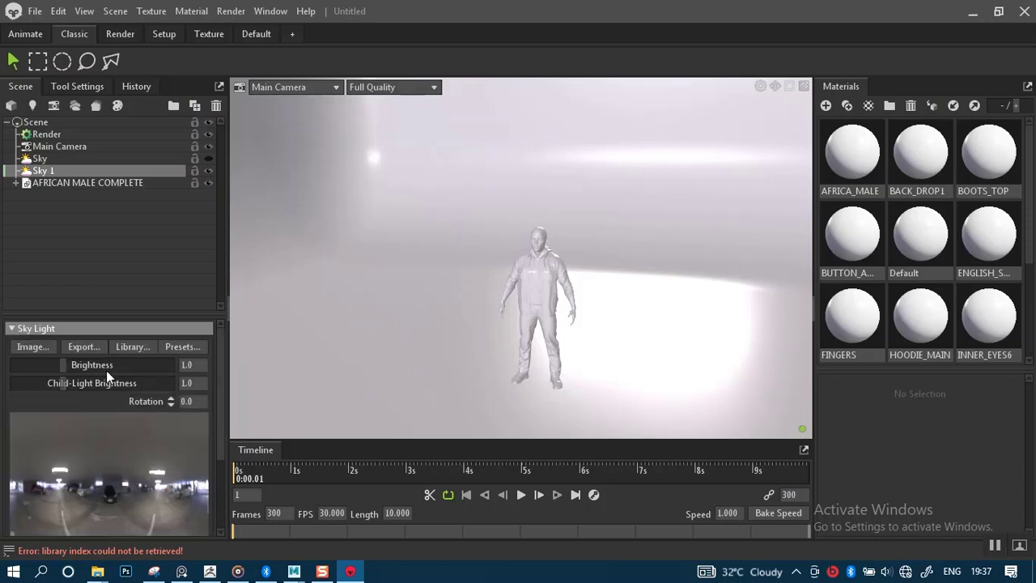
pyautogui.click(32, 346)
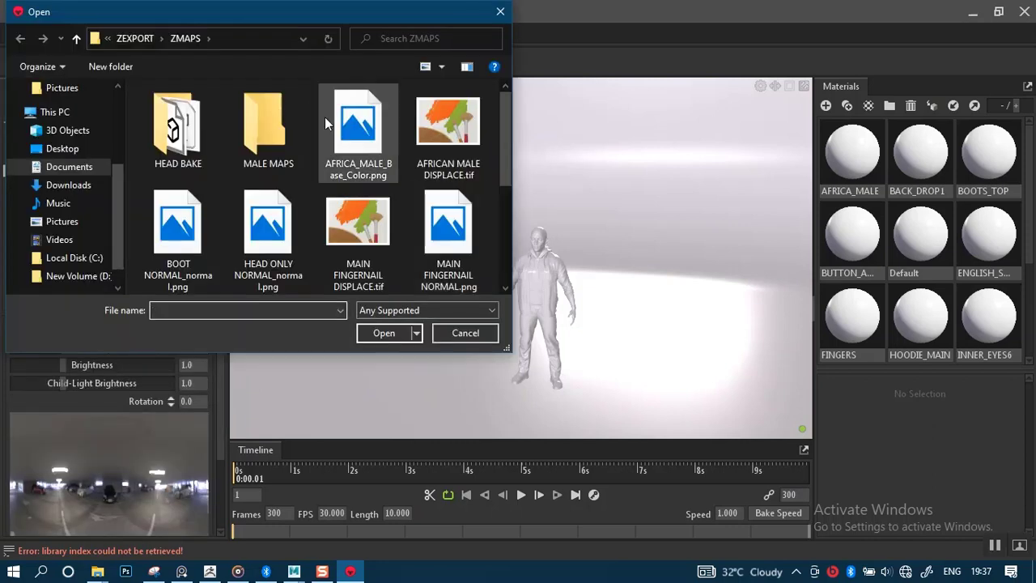
# Paste the Exterior folder path into the Open dialog and load Panorama.hdr as the sky image.
pyautogui.moveTo(97, 571)
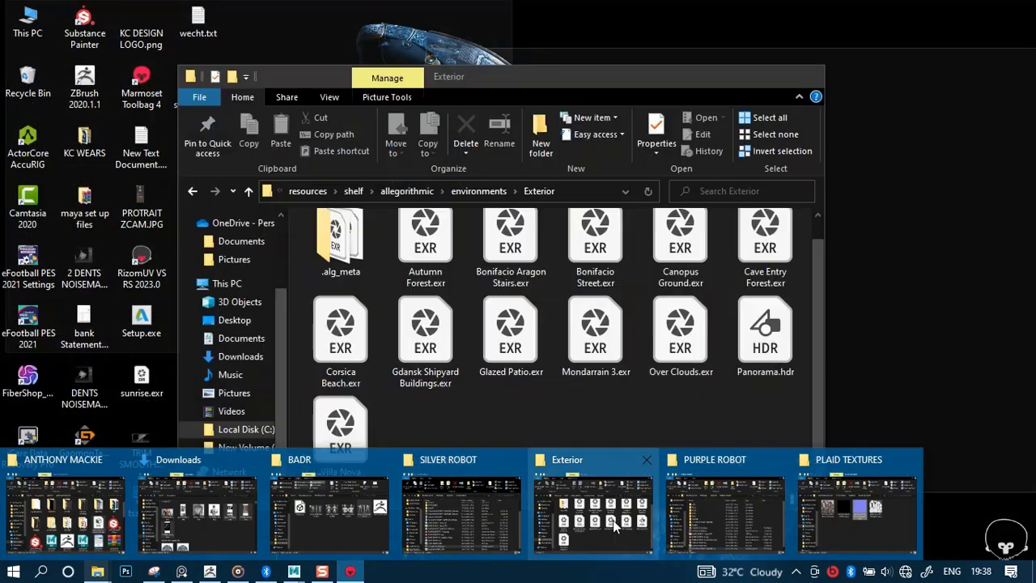
pyautogui.click(616, 518)
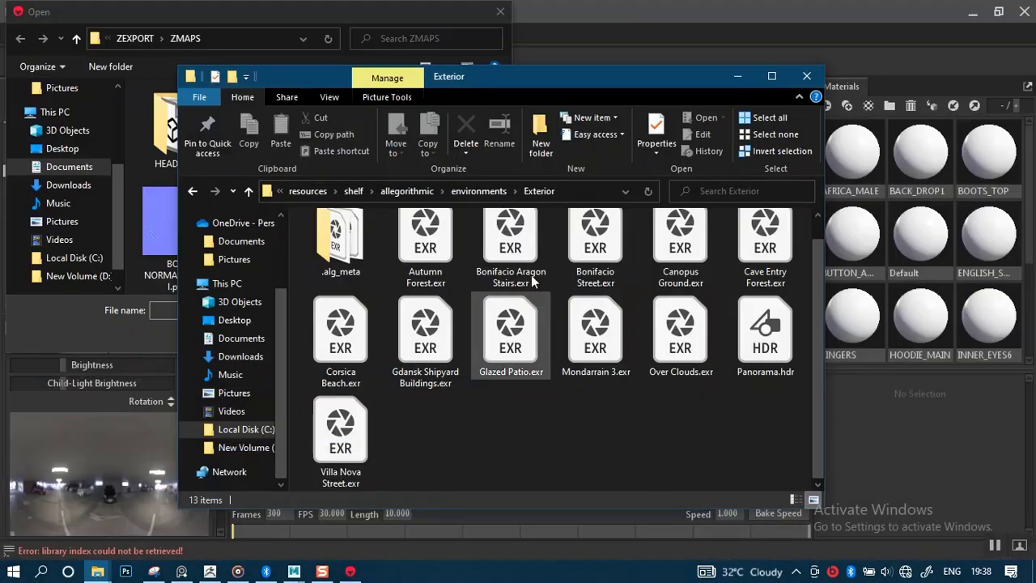
pyautogui.click(573, 198)
pyautogui.click(275, 17)
pyautogui.click(247, 41)
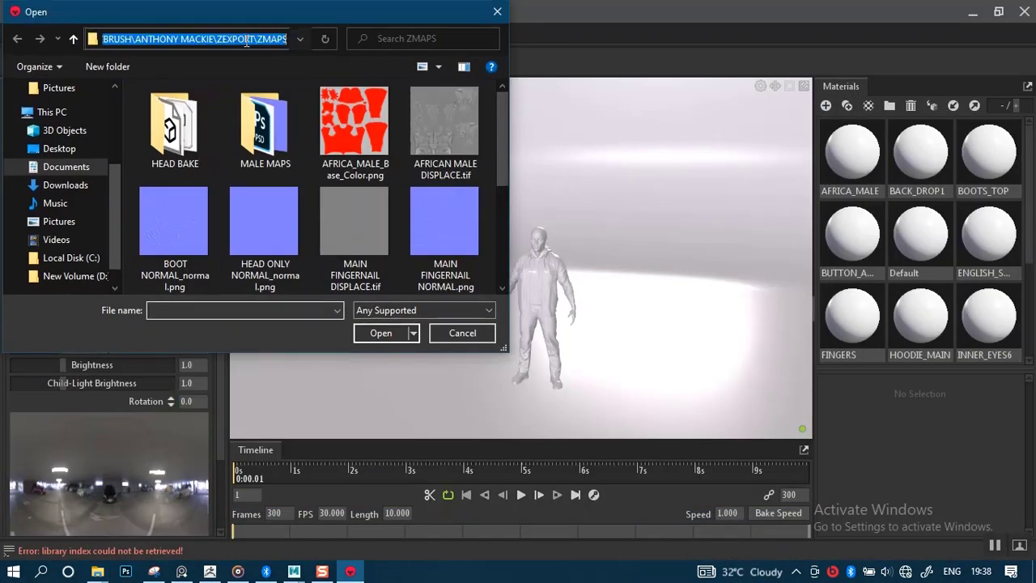
pyautogui.hotkey('ctrl', 'v')
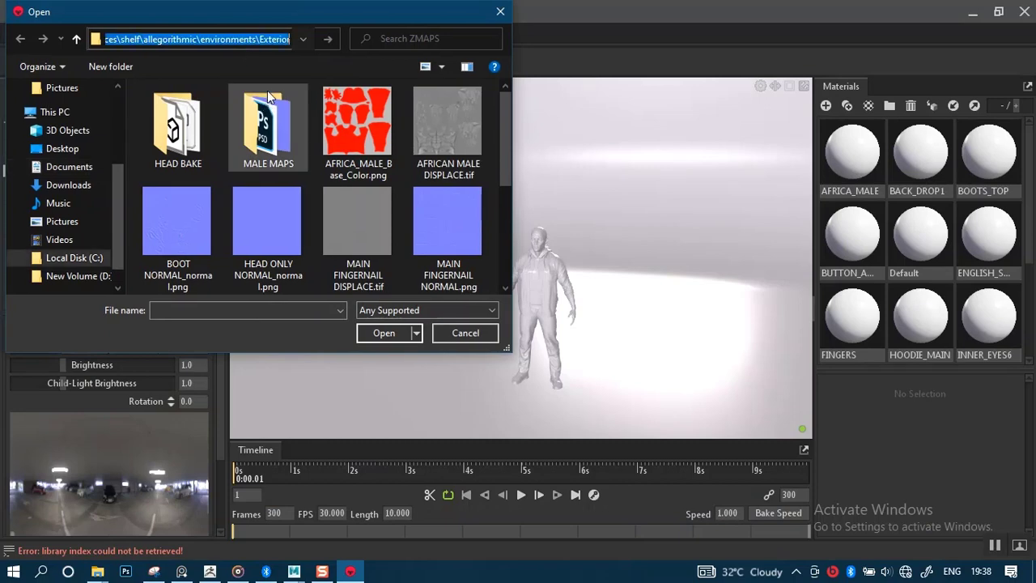
pyautogui.press('Return')
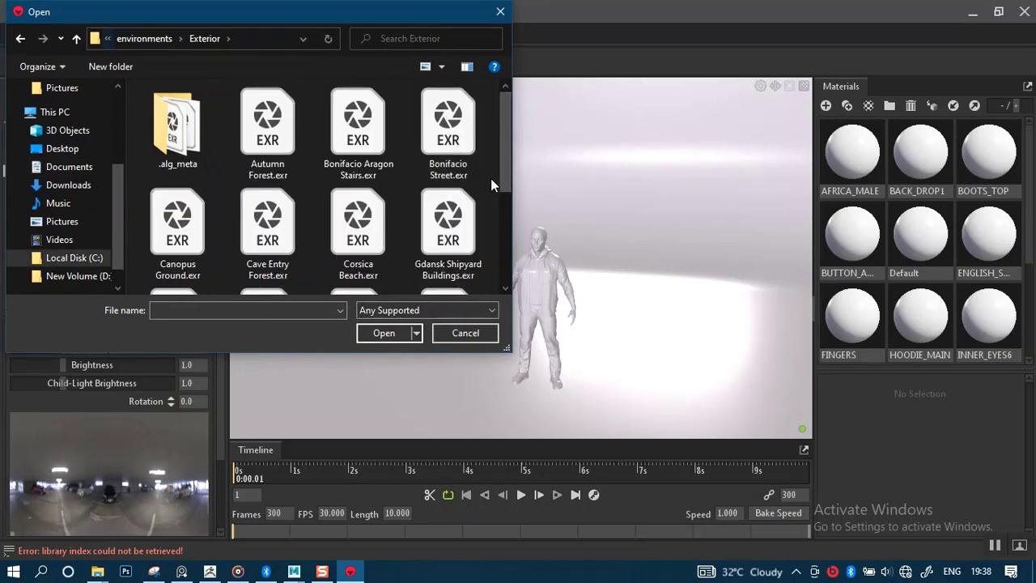
pyautogui.scroll(-2, 490, 178)
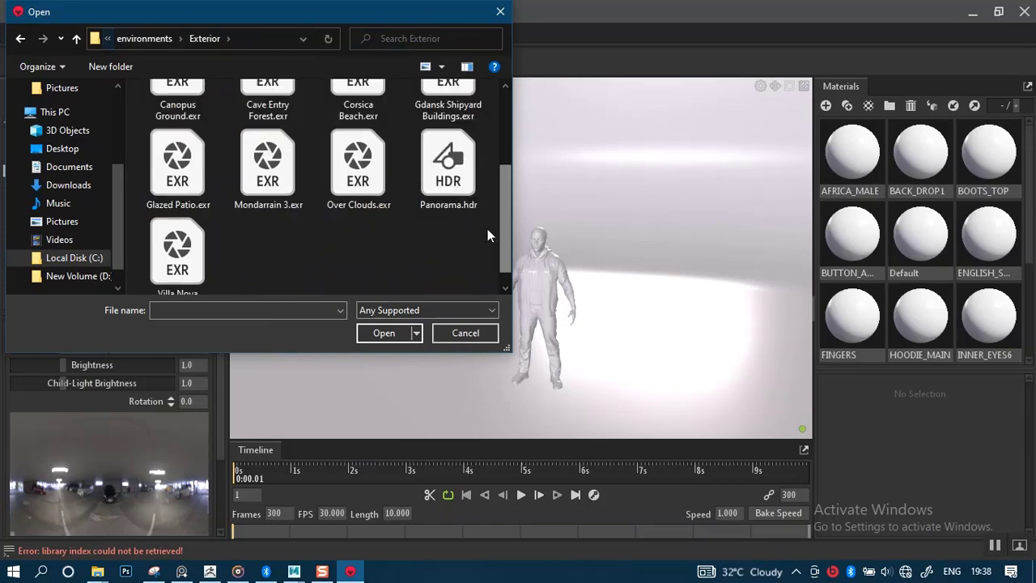
pyautogui.click(450, 170)
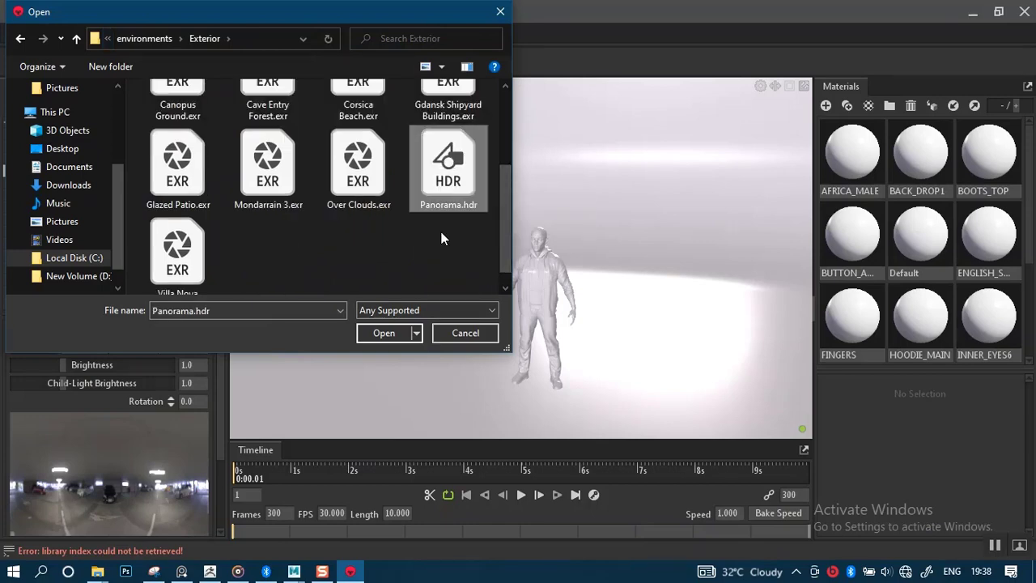
pyautogui.click(383, 333)
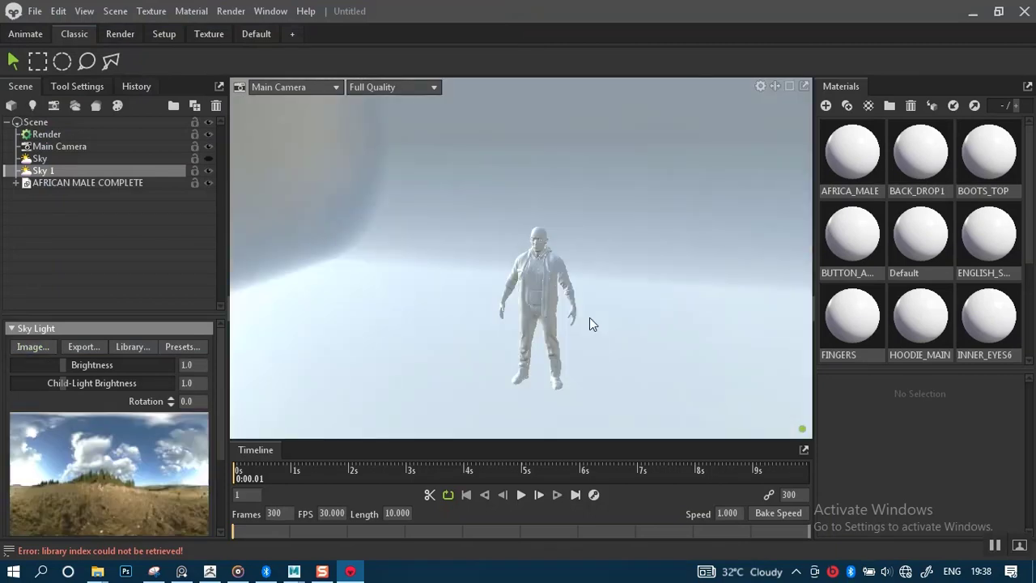
# Rotate the Panorama.hdr sky lighting around the character to -164.5.
pyautogui.scroll(5, 526, 349)
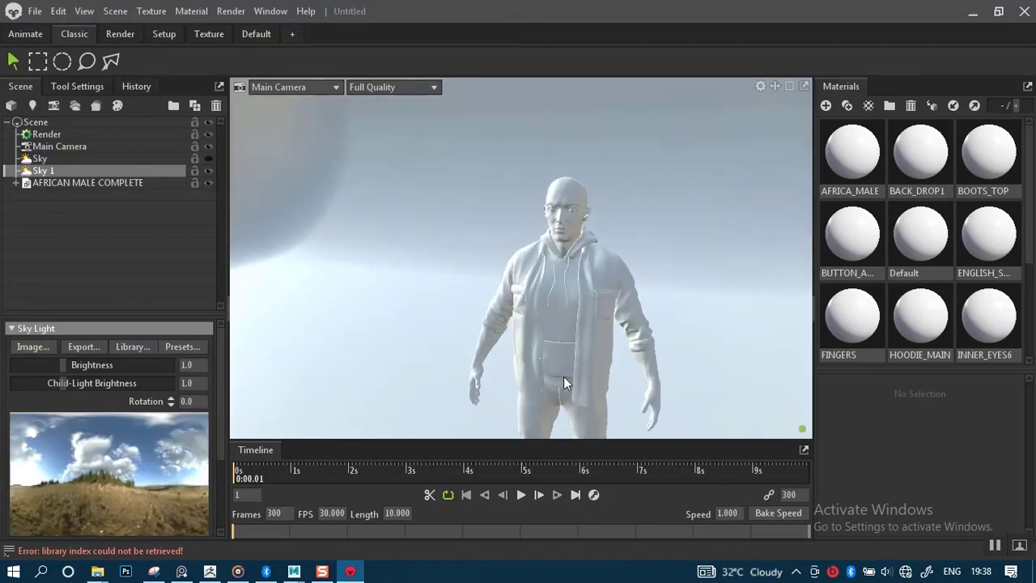
pyautogui.moveTo(564, 377); pyautogui.dragTo(511, 283, button='middle')
pyautogui.scroll(-5, 526, 308)
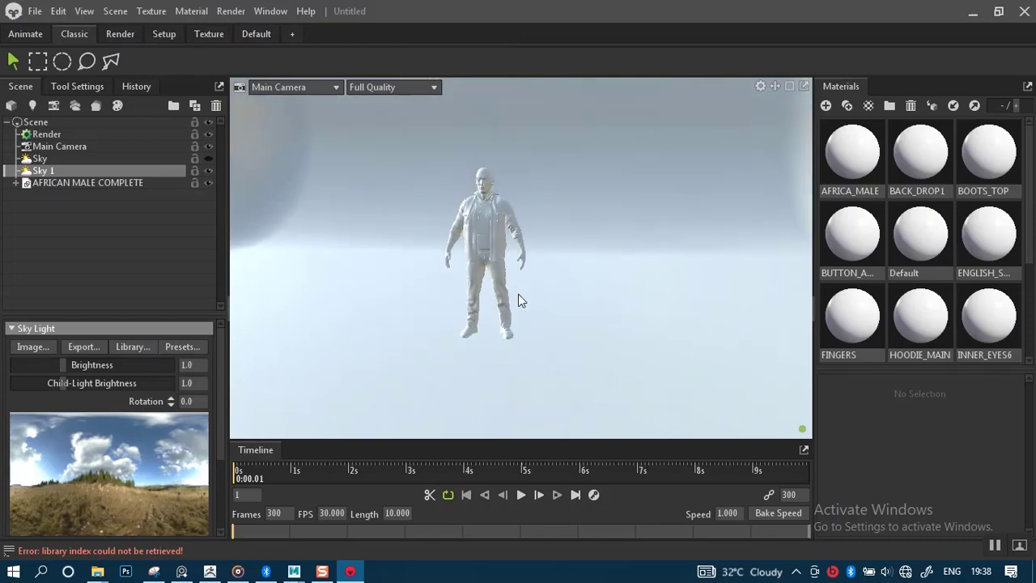
pyautogui.keyDown('shift'); pyautogui.moveTo(518, 299); pyautogui.dragTo(368, 292); pyautogui.keyUp('shift')
pyautogui.scroll(7, 526, 324)
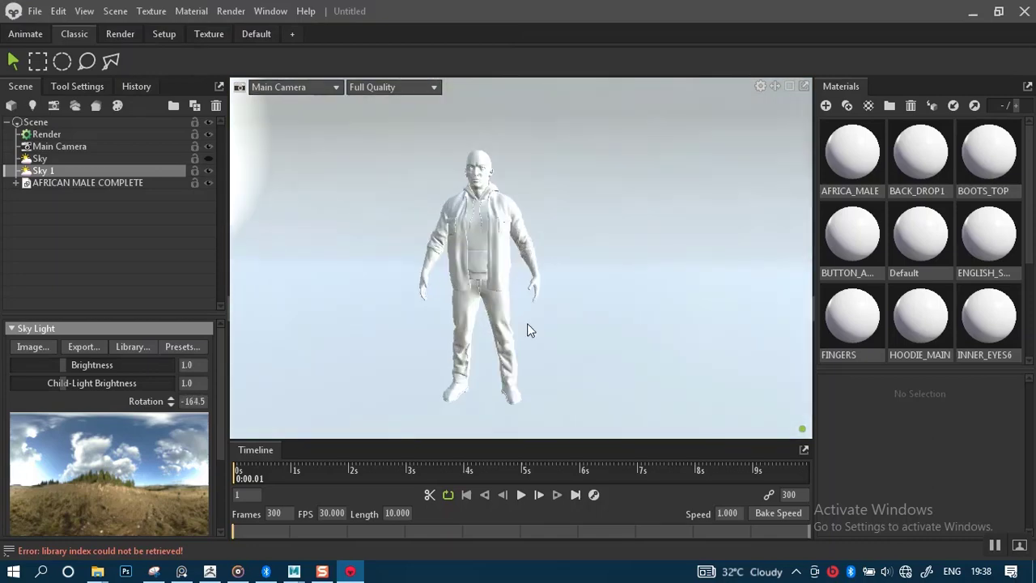
pyautogui.moveTo(522, 330); pyautogui.dragTo(544, 305, button='middle')
pyautogui.scroll(-3, 543, 306)
pyautogui.scroll(4, 547, 320)
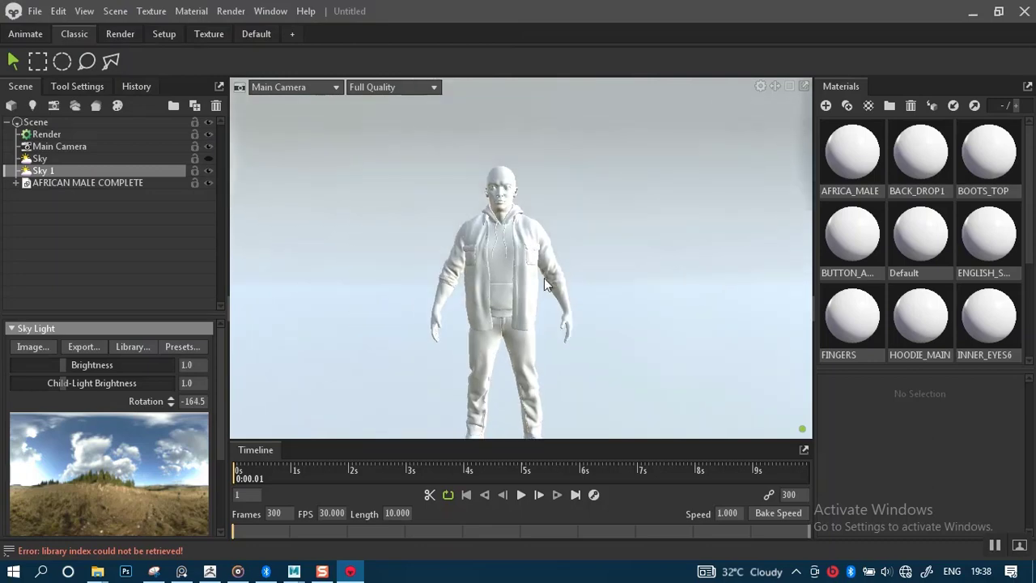
pyautogui.scroll(3, 551, 332)
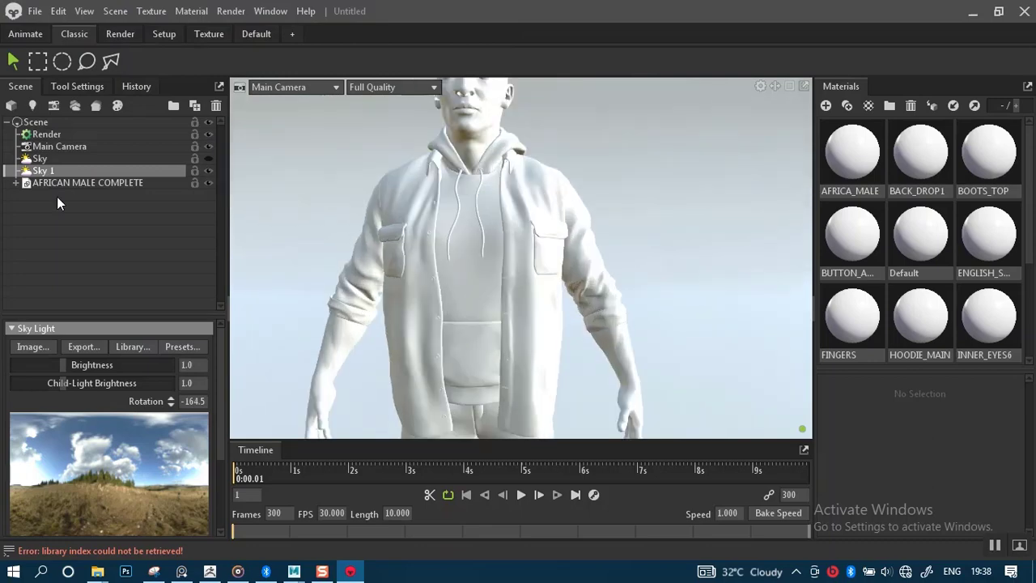
# Set Main Camera's lens to 85 mm (16.07° field of view) and reframe the character.
pyautogui.click(50, 145)
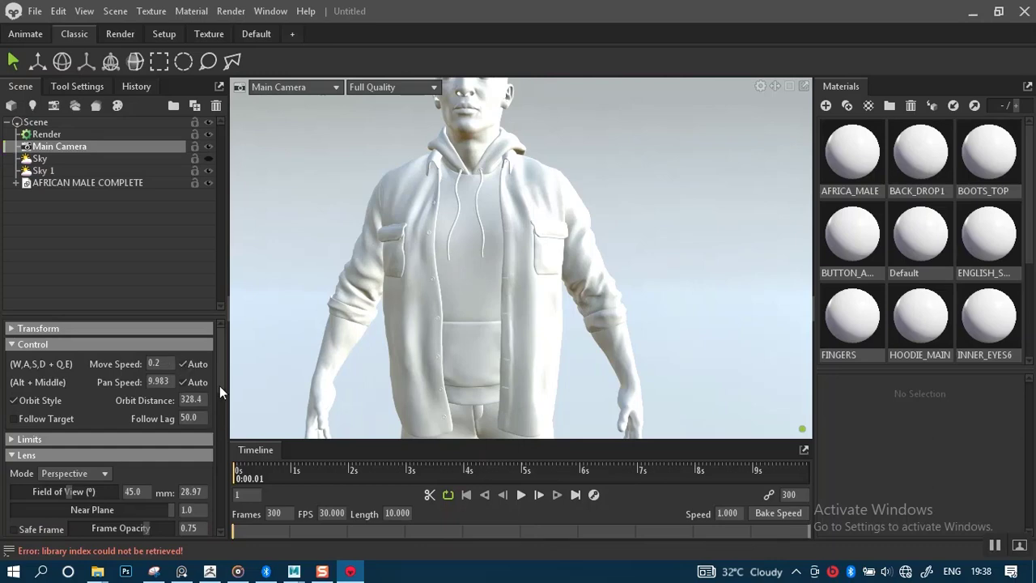
pyautogui.scroll(-3, 219, 386)
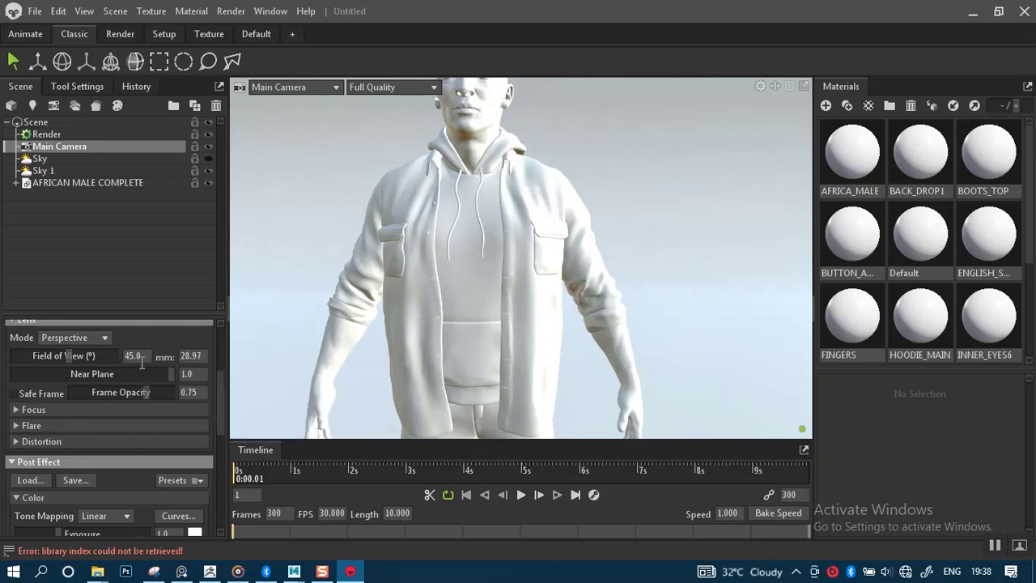
pyautogui.click(200, 353)
pyautogui.write('85')
pyautogui.press('Return')
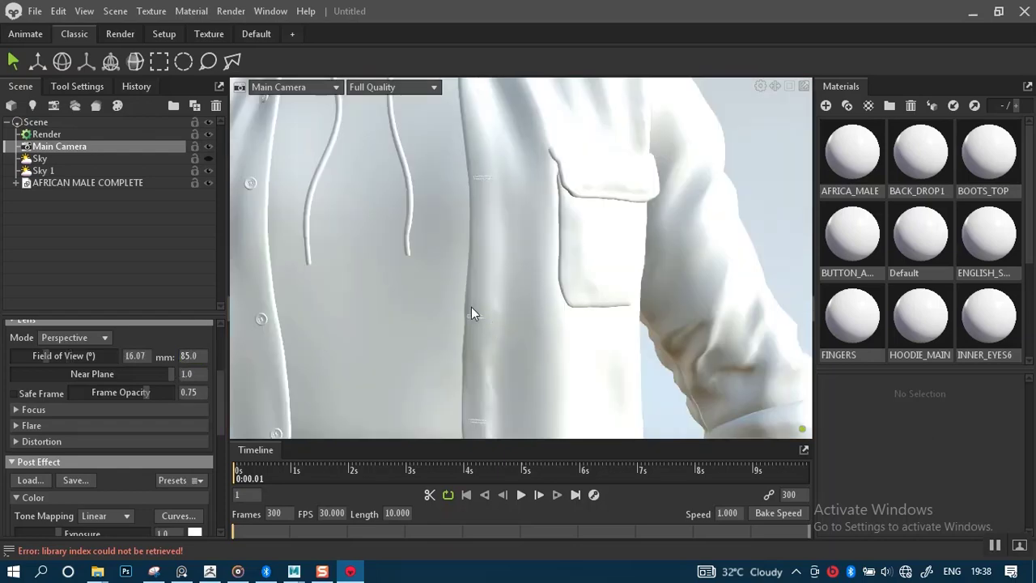
pyautogui.scroll(-5, 439, 213)
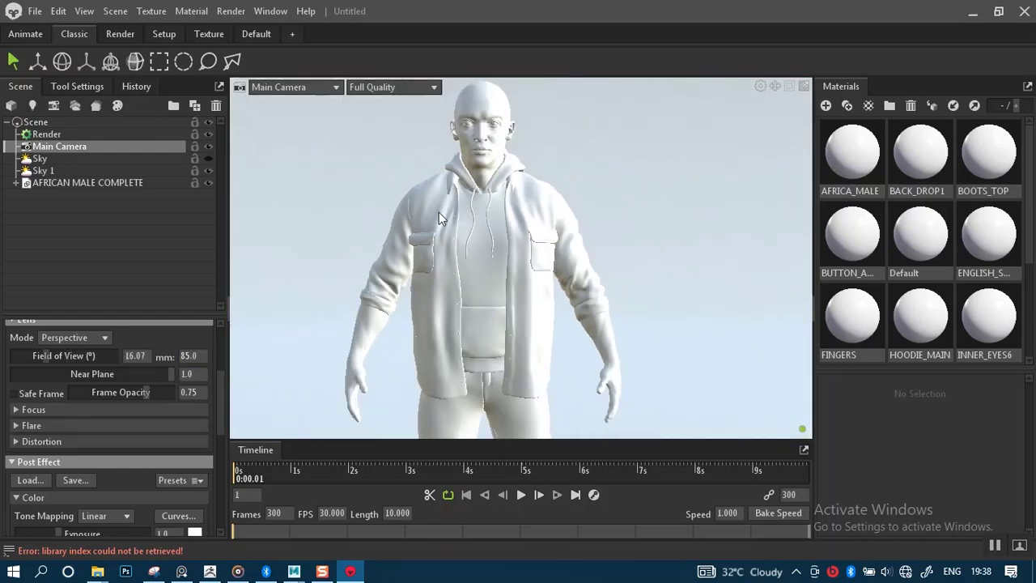
pyautogui.scroll(-3, 439, 213)
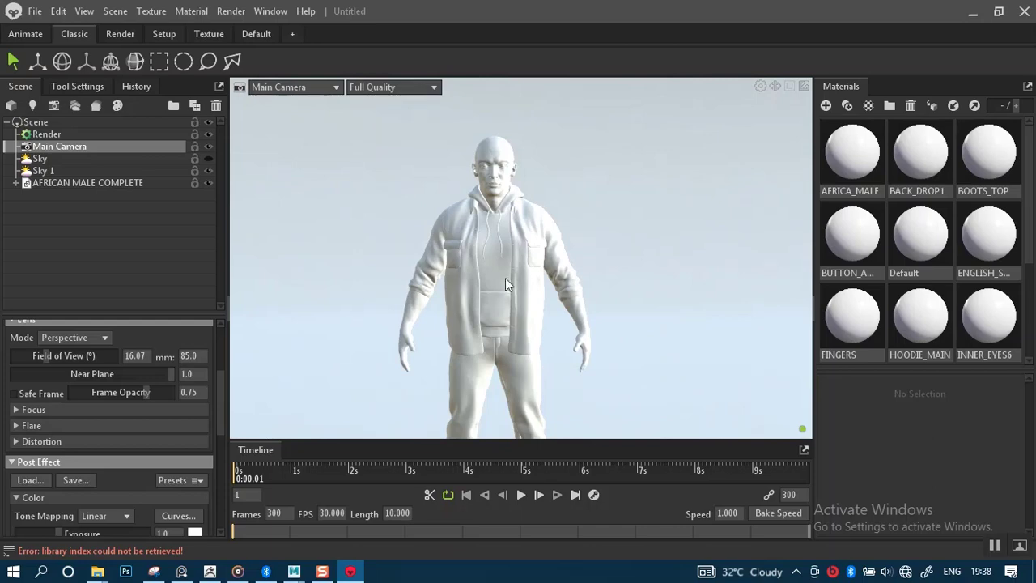
pyautogui.press('super')
pyautogui.scroll(3, 573, 283)
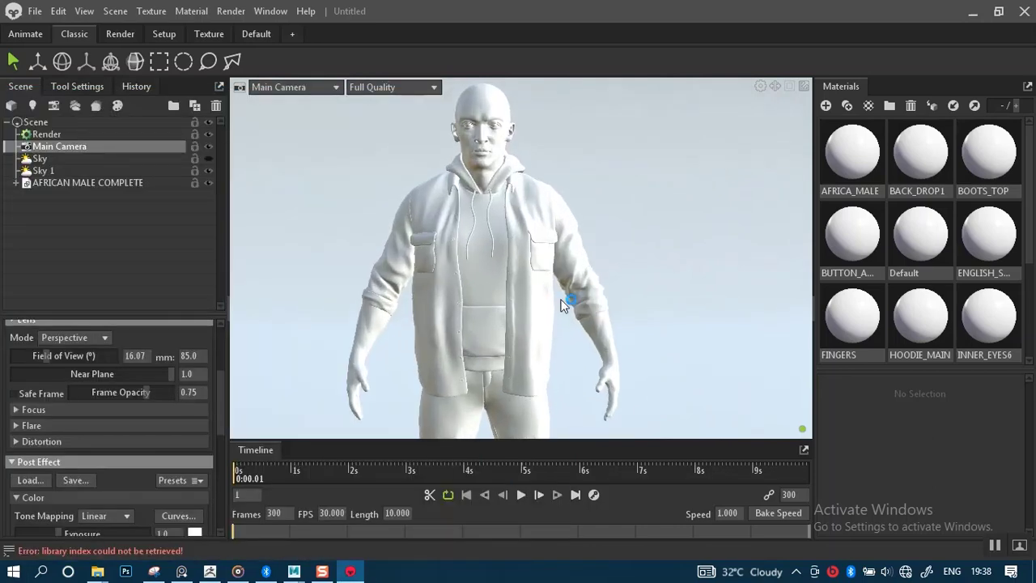
pyautogui.moveTo(548, 289); pyautogui.dragTo(560, 307, button='middle')
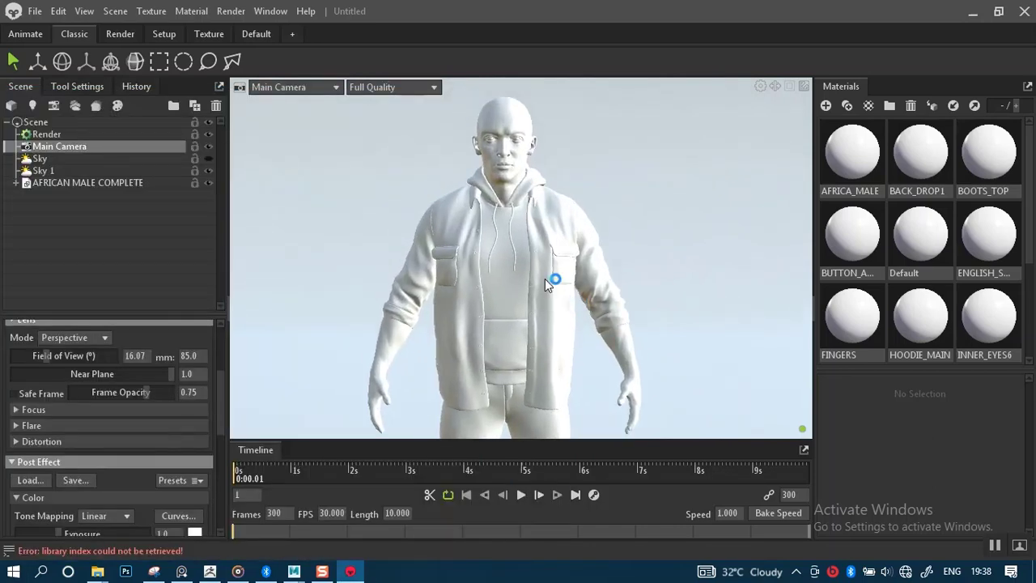
pyautogui.scroll(2, 545, 278)
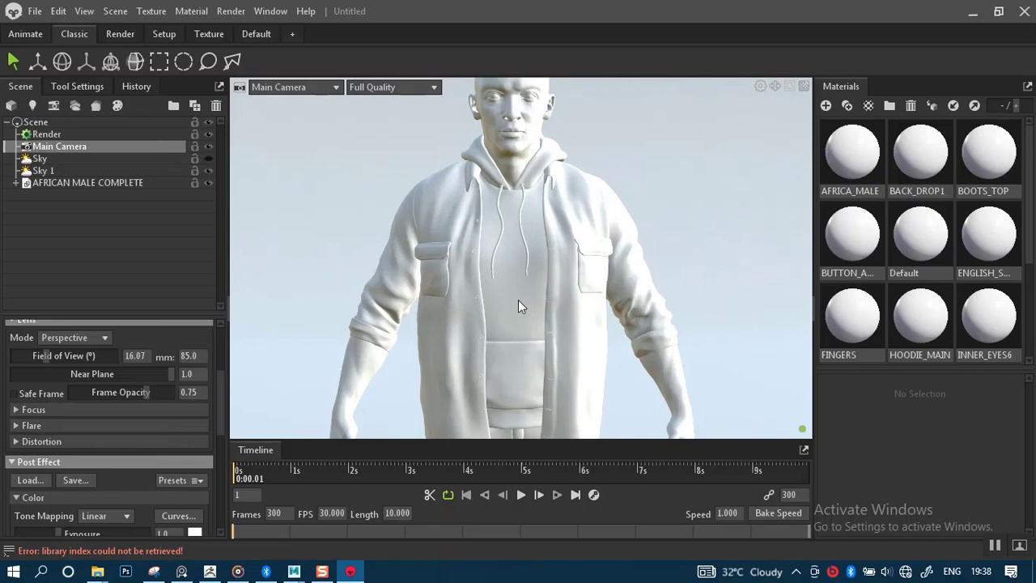
pyautogui.scroll(-3, 518, 308)
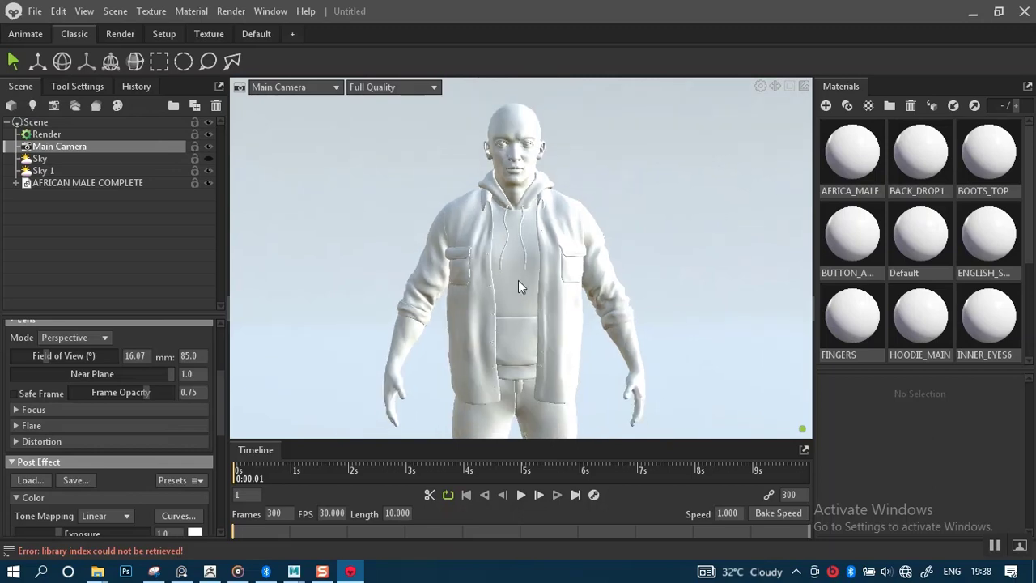
# Save the scene as AFRICAN MALE TOOLBAG.tbscene inside the character's project folder.
pyautogui.hotkey('ctrl', 's')
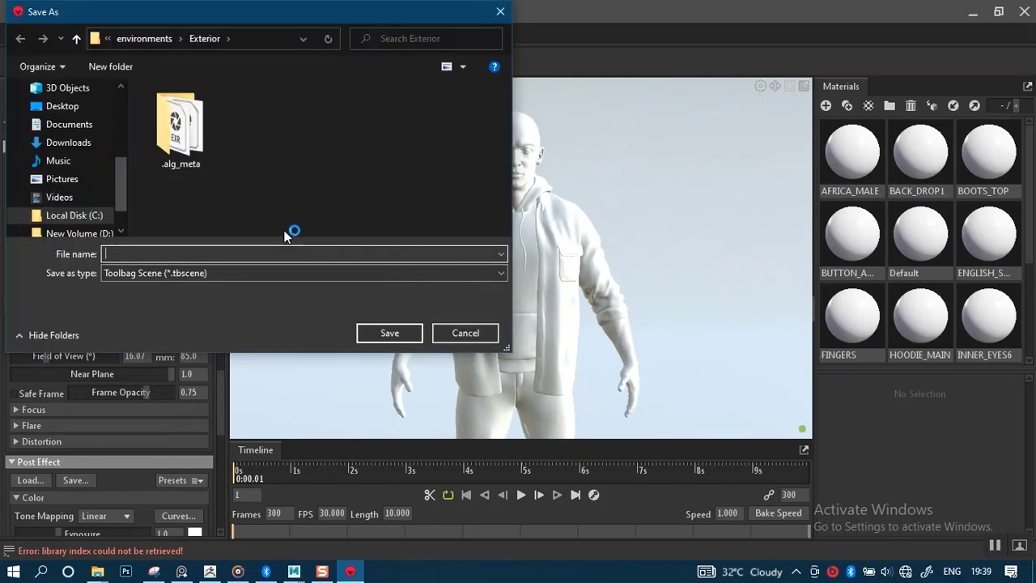
pyautogui.moveTo(118, 175); pyautogui.dragTo(119, 108)
pyautogui.click(80, 118)
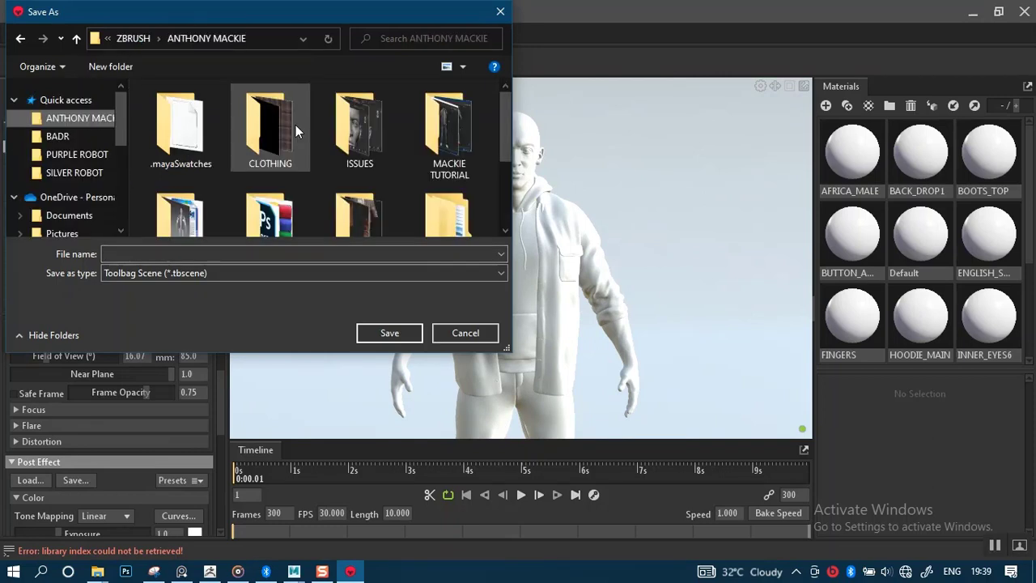
pyautogui.click(274, 41)
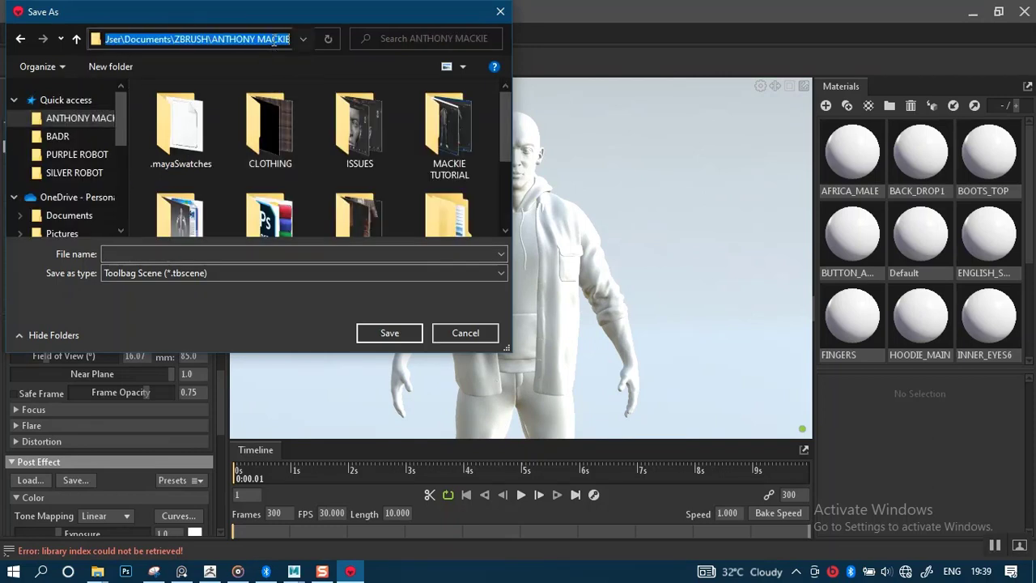
pyautogui.click(225, 253)
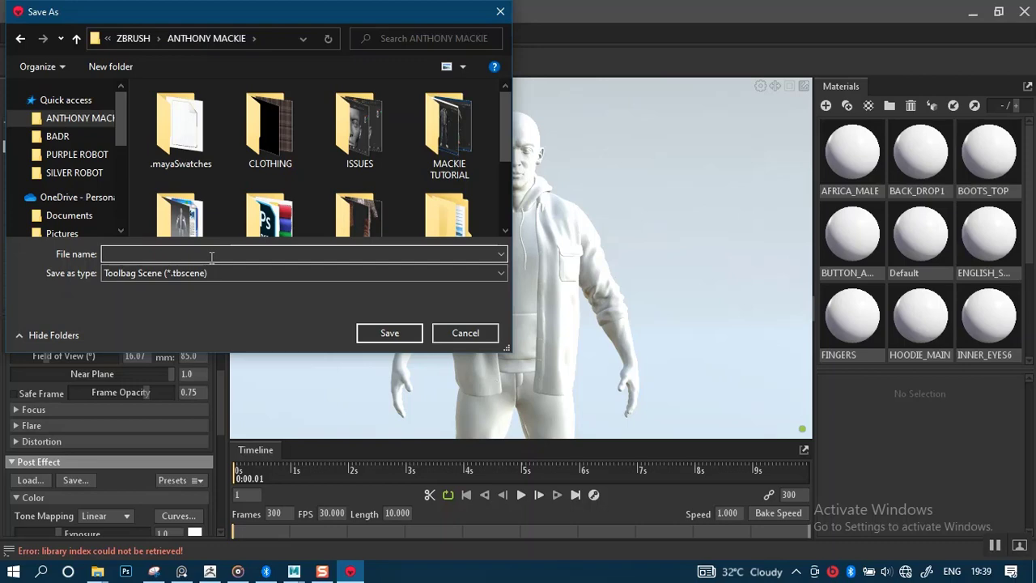
pyautogui.write('AFRC')
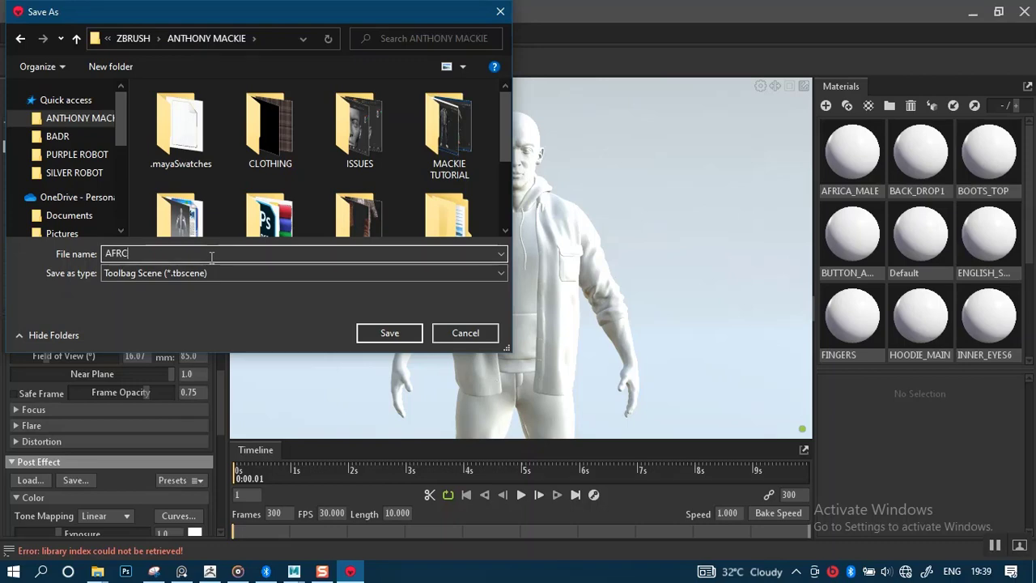
pyautogui.press('BackSpace')
pyautogui.write('I')
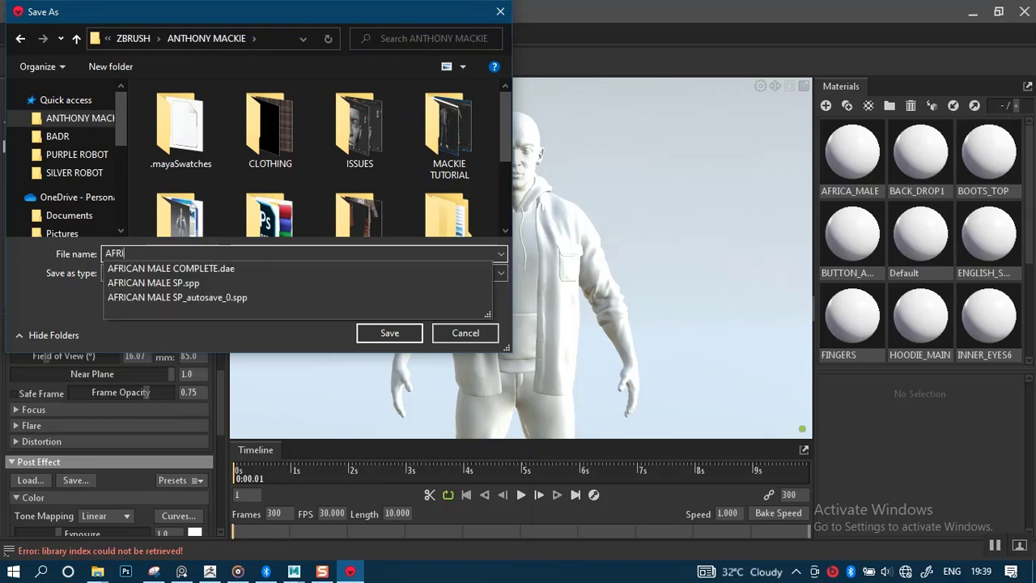
pyautogui.write('CAN MALE TOOL')
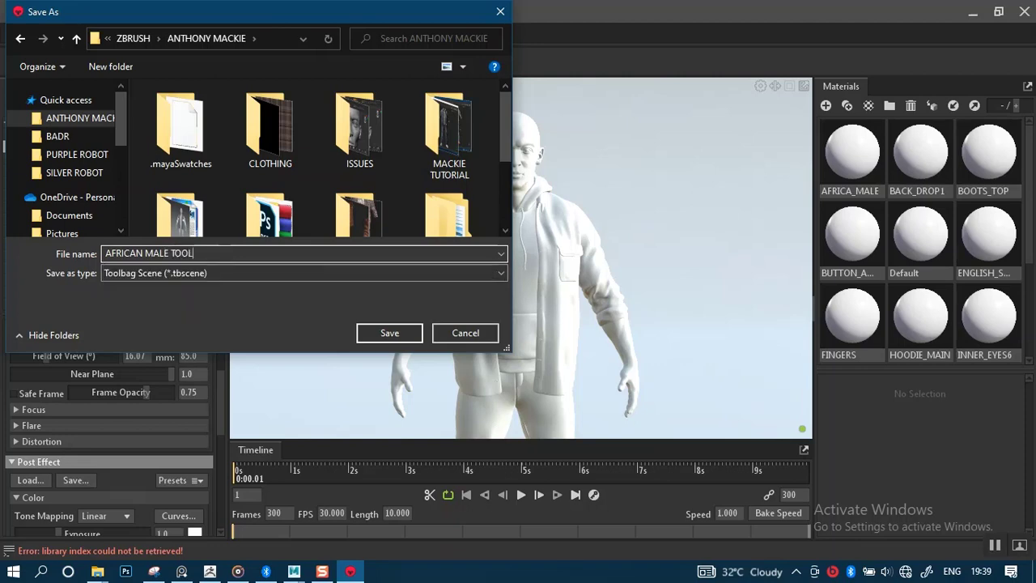
pyautogui.write('BAG')
pyautogui.press('Return')
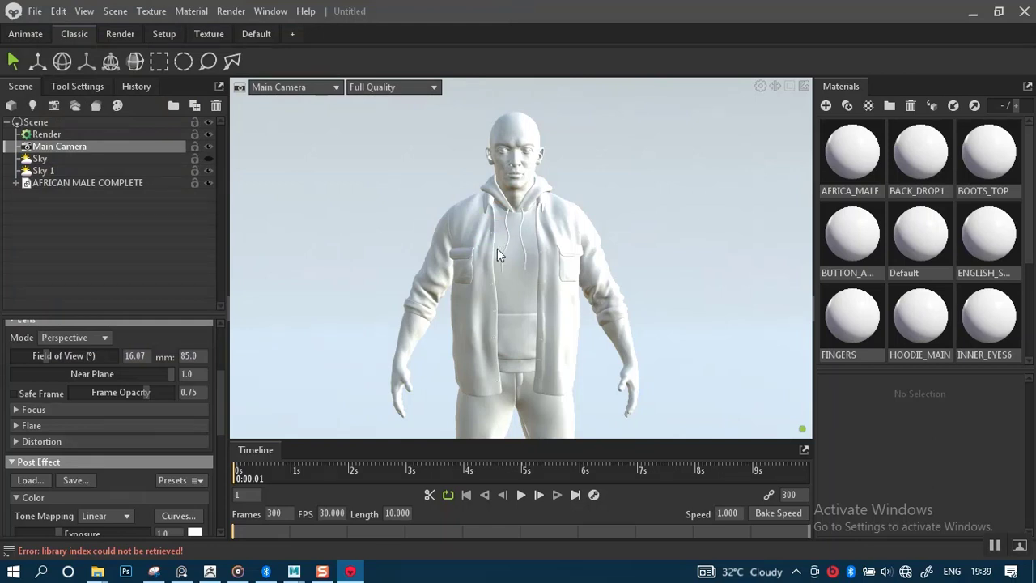
# Tick Use Ray Tracing in the Render object's Lighting > Ray Tracing settings.
pyautogui.moveTo(529, 290); pyautogui.dragTo(557, 266)
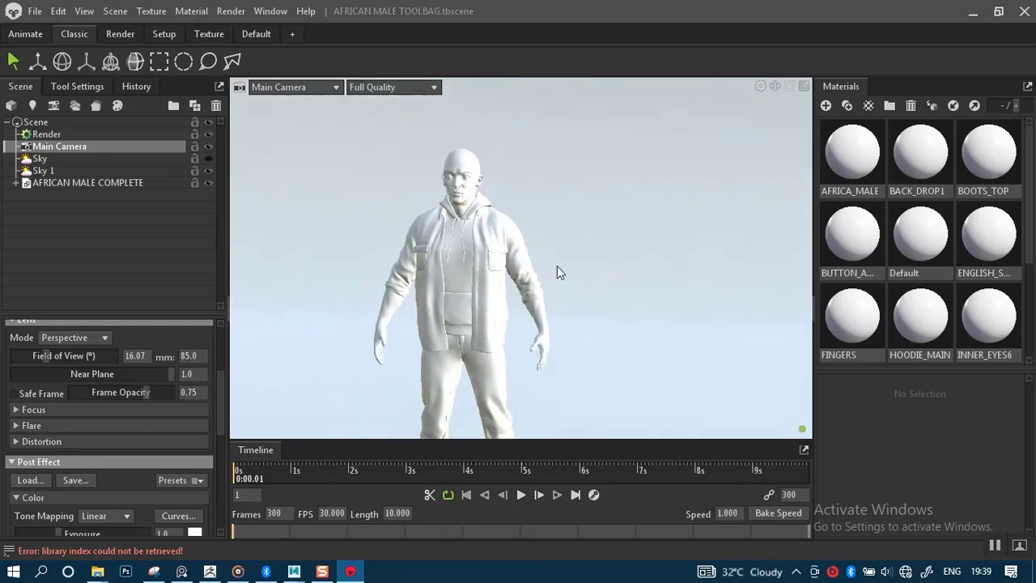
pyautogui.scroll(-5, 551, 268)
pyautogui.moveTo(530, 287); pyautogui.dragTo(541, 260, button='middle')
pyautogui.scroll(3, 541, 276)
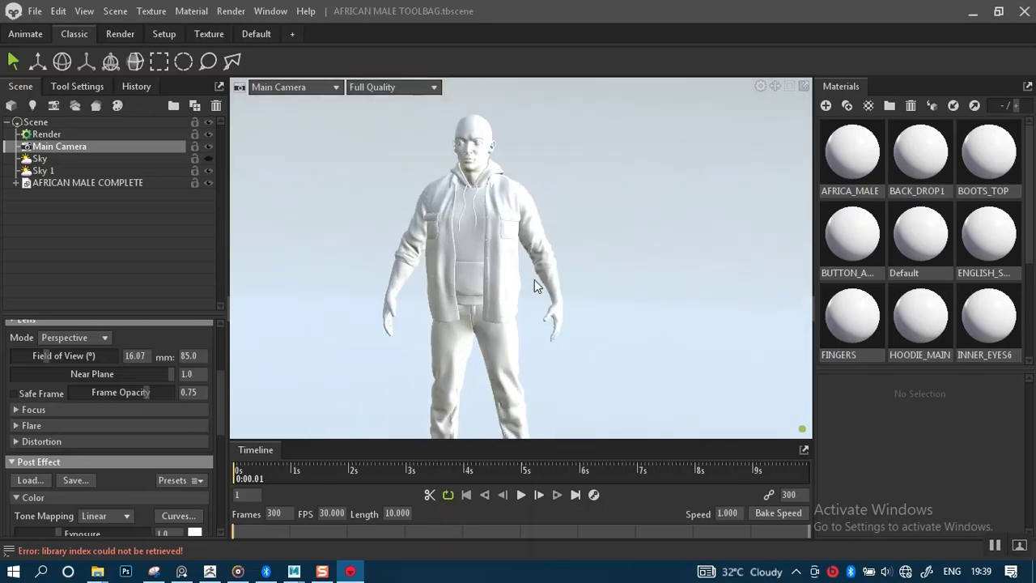
pyautogui.scroll(4, 534, 286)
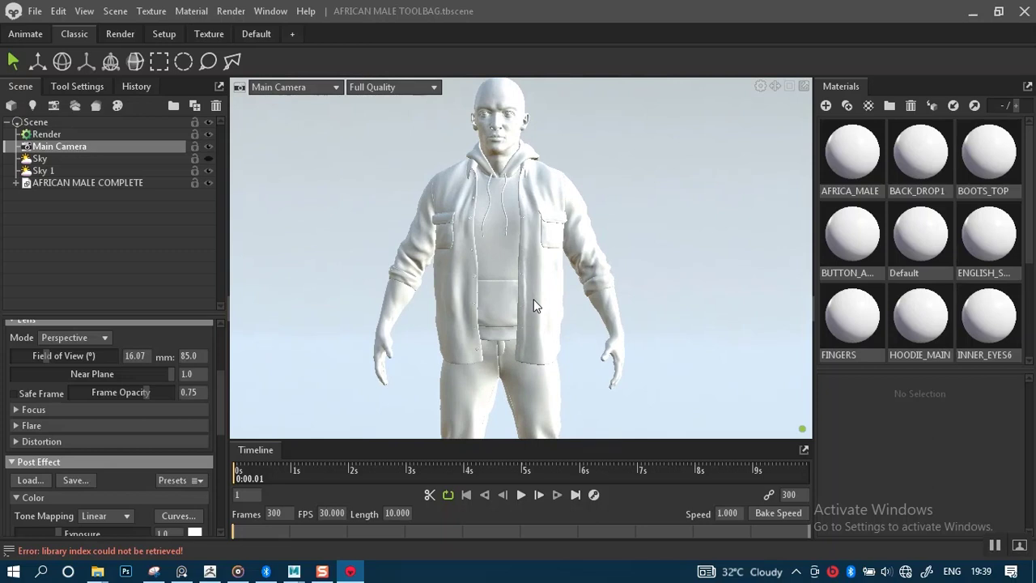
pyautogui.click(46, 133)
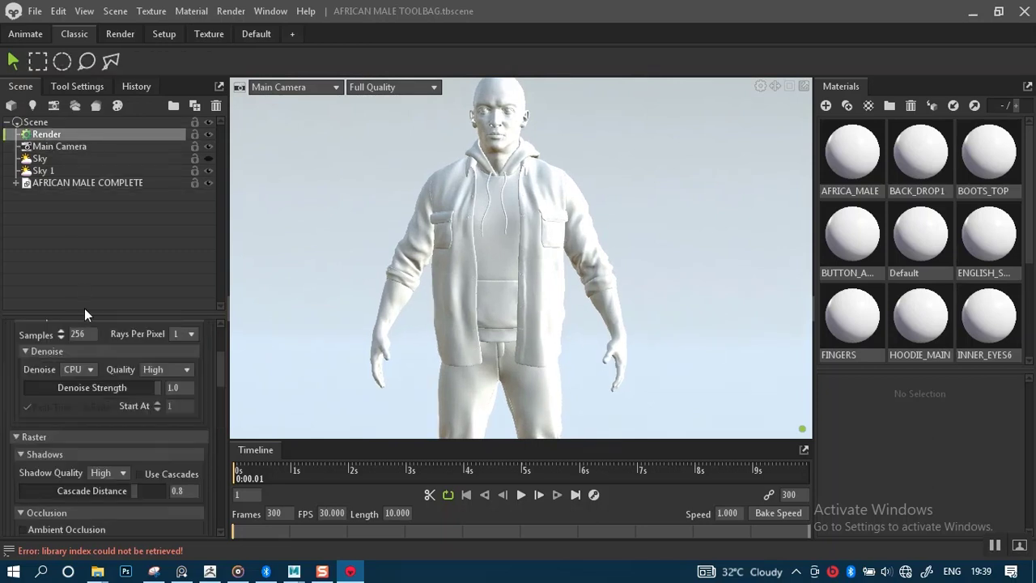
pyautogui.moveTo(220, 388); pyautogui.dragTo(221, 352)
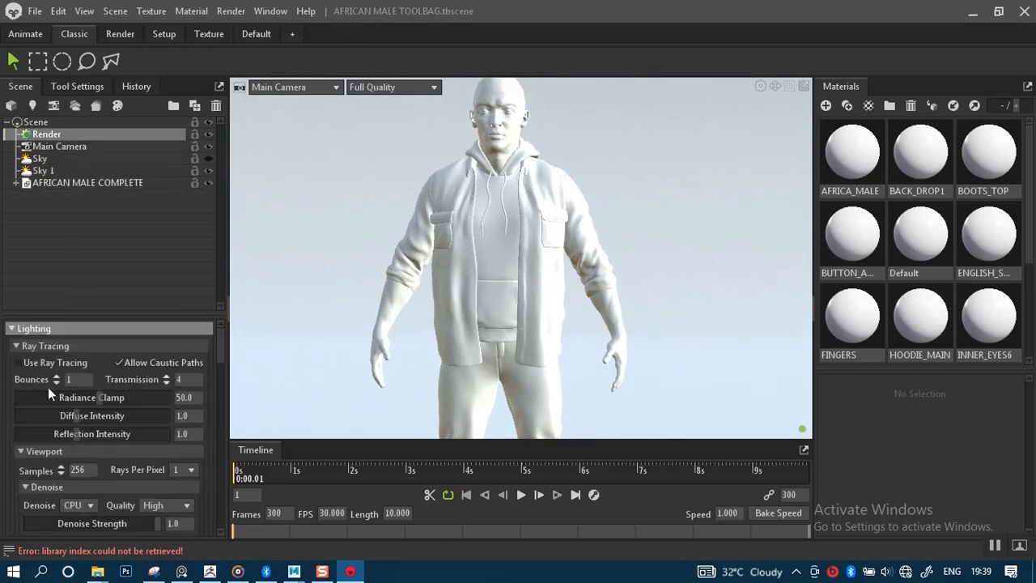
pyautogui.click(19, 363)
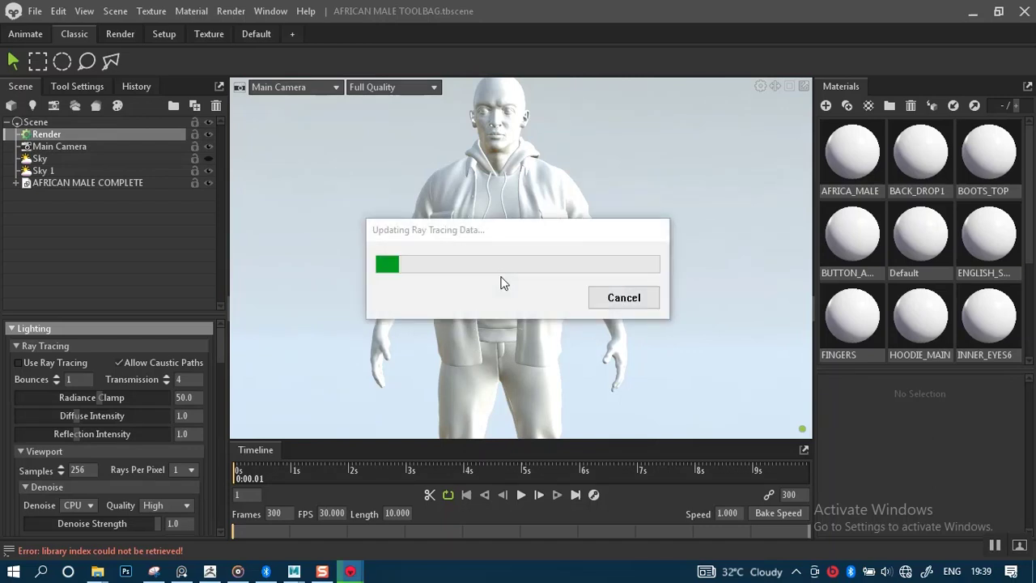
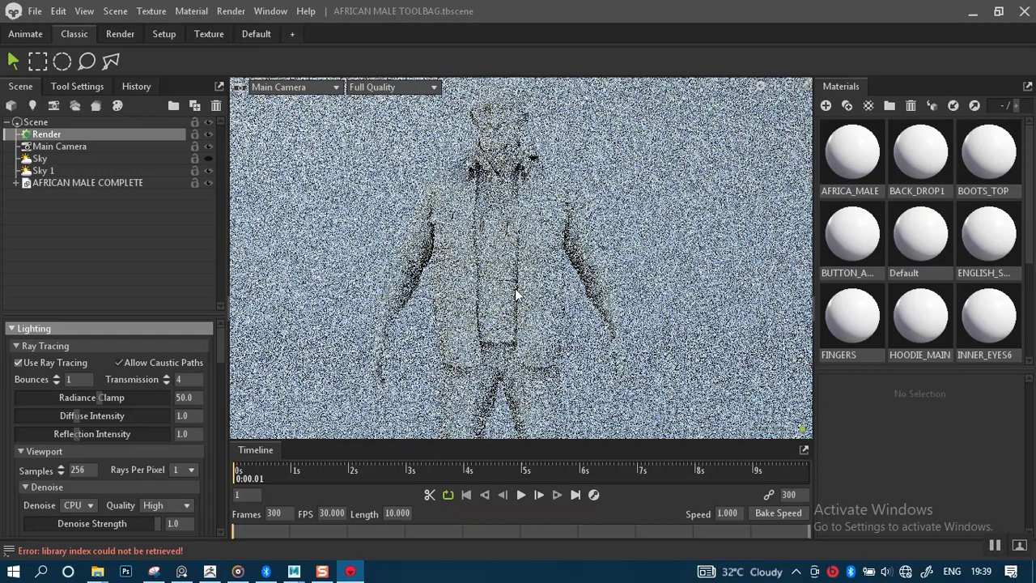
# Dolly in on the character and rotate the sky light to check the ray-traced lighting.
pyautogui.keyDown('alt'); pyautogui.moveTo(510, 300); pyautogui.dragTo(523, 256, button='right'); pyautogui.keyUp('alt')
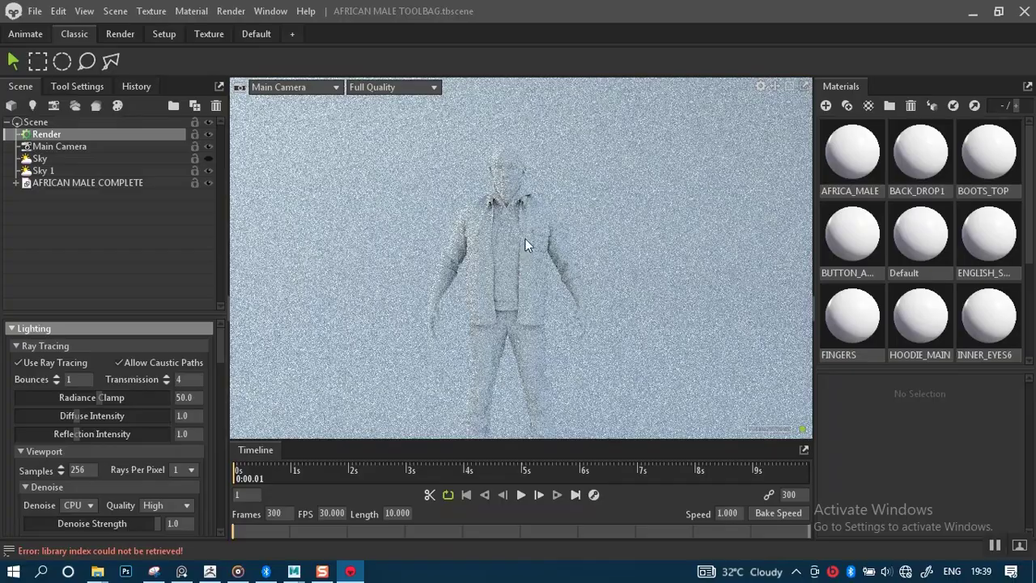
pyautogui.keyDown('alt'); pyautogui.moveTo(526, 239); pyautogui.dragTo(532, 232, button='middle'); pyautogui.keyUp('alt')
pyautogui.keyDown('alt'); pyautogui.moveTo(526, 244); pyautogui.dragTo(544, 236, button='right'); pyautogui.keyUp('alt')
pyautogui.keyDown('alt'); pyautogui.moveTo(544, 236); pyautogui.dragTo(532, 327, button='middle'); pyautogui.keyUp('alt')
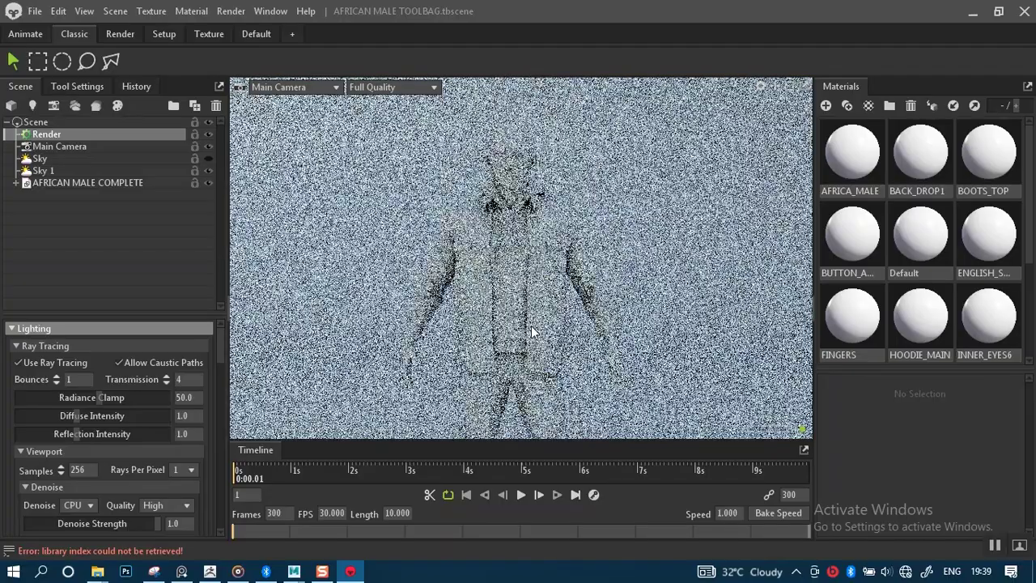
pyautogui.scroll(5, 541, 287)
pyautogui.keyDown('alt'); pyautogui.moveTo(543, 283); pyautogui.dragTo(529, 261, button='right'); pyautogui.keyUp('alt')
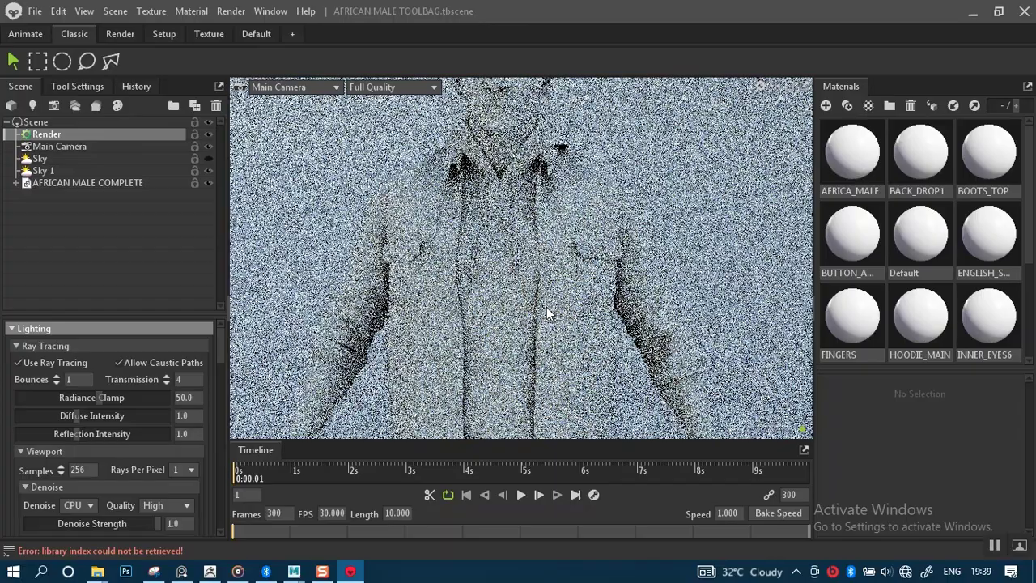
pyautogui.keyDown('shift'); pyautogui.moveTo(528, 260); pyautogui.dragTo(573, 289); pyautogui.keyUp('shift')
pyautogui.keyDown('alt'); pyautogui.moveTo(571, 280); pyautogui.dragTo(520, 267, button='right'); pyautogui.keyUp('alt')
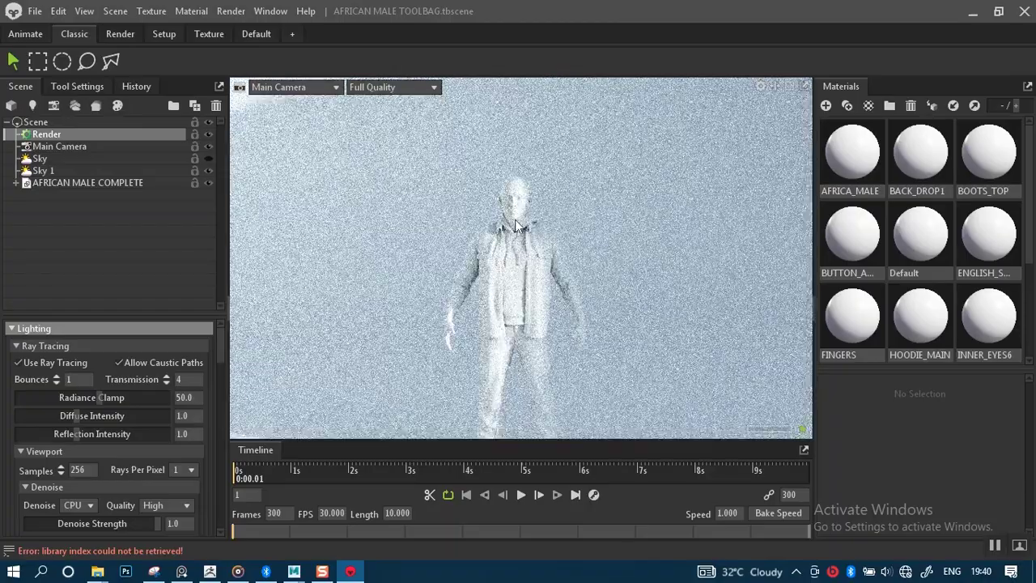
pyautogui.keyDown('alt'); pyautogui.moveTo(526, 376); pyautogui.dragTo(524, 277, button='middle'); pyautogui.keyUp('alt')
pyautogui.keyDown('alt'); pyautogui.moveTo(525, 272); pyautogui.dragTo(523, 276, button='right'); pyautogui.keyUp('alt')
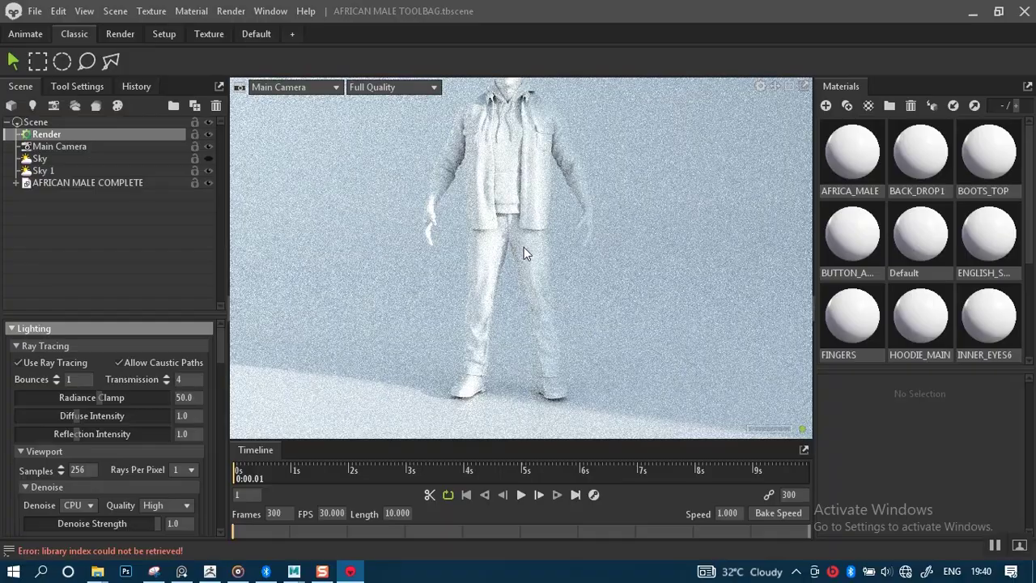
pyautogui.keyDown('alt'); pyautogui.moveTo(524, 246); pyautogui.dragTo(481, 295, button='middle'); pyautogui.keyUp('alt')
# Orbit and pull back until the whole figure and its long cast shadow are framed.
pyautogui.keyDown('alt'); pyautogui.moveTo(527, 266); pyautogui.dragTo(491, 266, button='right'); pyautogui.keyUp('alt')
pyautogui.keyDown('alt'); pyautogui.moveTo(506, 250); pyautogui.dragTo(582, 285, button='middle'); pyautogui.keyUp('alt')
pyautogui.keyDown('alt'); pyautogui.moveTo(549, 231); pyautogui.dragTo(557, 260, button='right'); pyautogui.keyUp('alt')
pyautogui.keyDown('alt'); pyautogui.moveTo(610, 251); pyautogui.dragTo(511, 269); pyautogui.keyUp('alt')
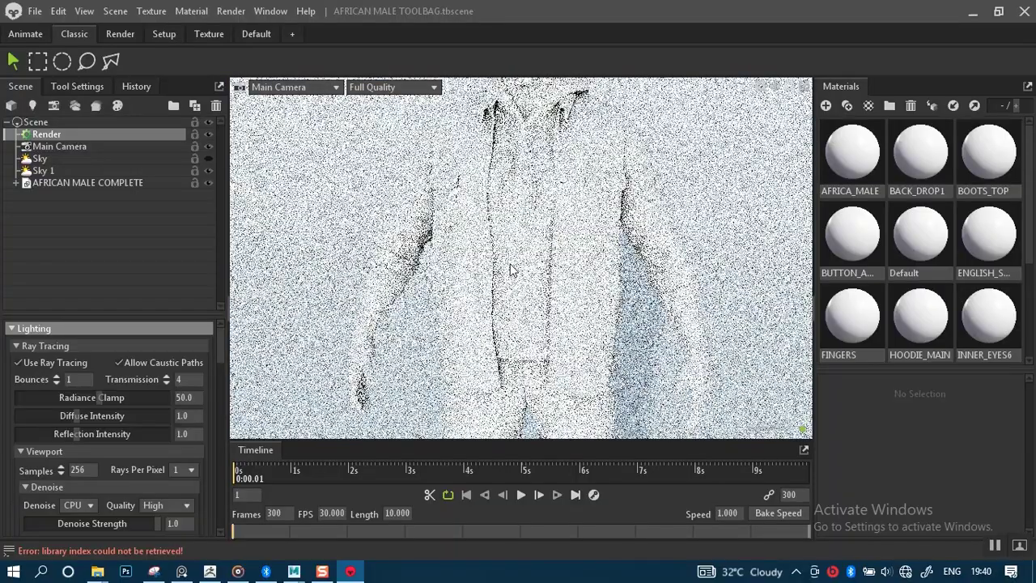
pyautogui.scroll(-3, 555, 230)
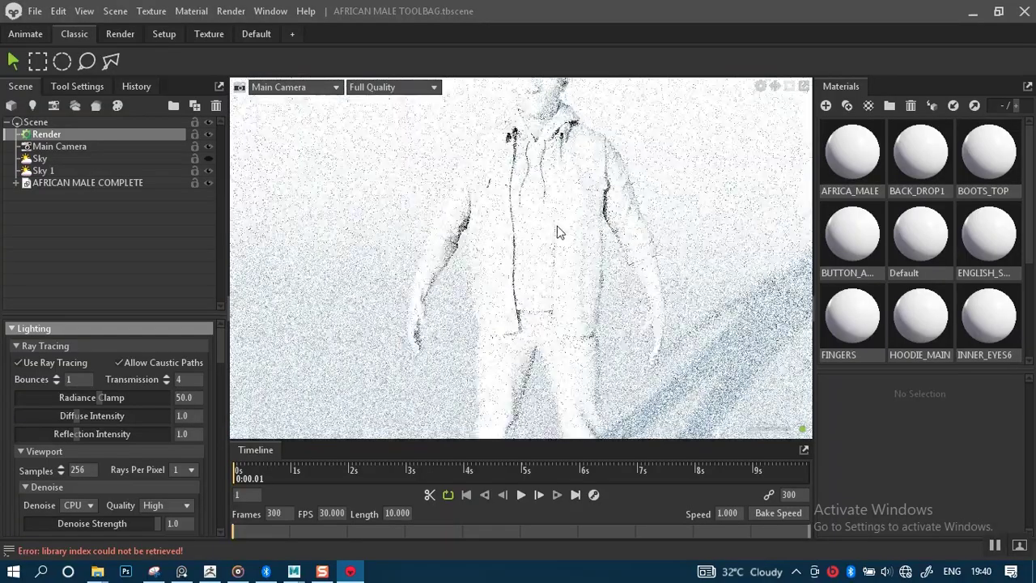
pyautogui.scroll(-3, 557, 231)
pyautogui.moveTo(556, 233)
pyautogui.keyDown('alt'); pyautogui.mouseDown()
pyautogui.moveTo(484, 240)
pyautogui.moveTo(633, 244)
pyautogui.moveTo(556, 247)
pyautogui.mouseUp(); pyautogui.keyUp('alt')
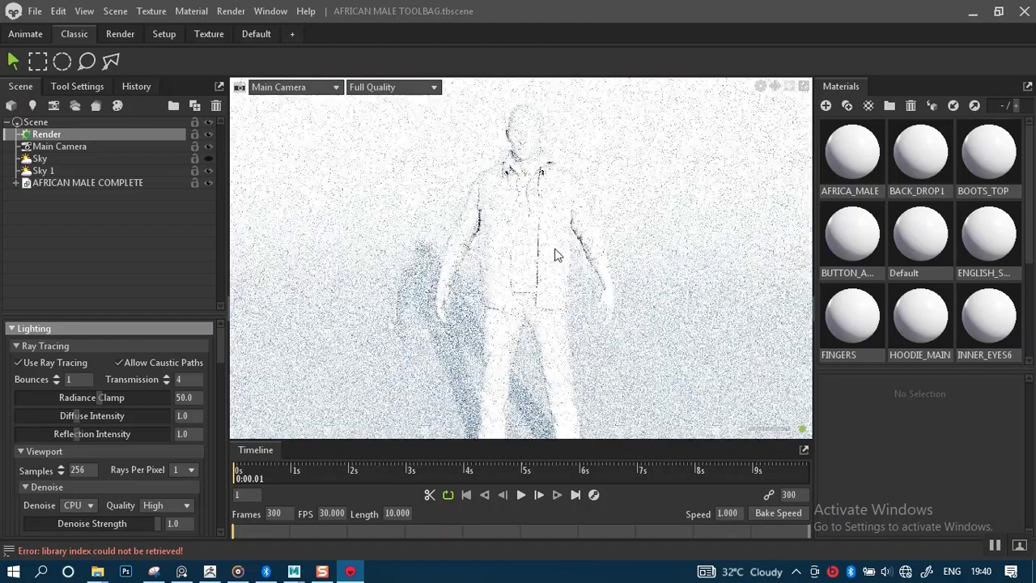
pyautogui.keyDown('alt'); pyautogui.moveTo(560, 241); pyautogui.dragTo(539, 185, button='right'); pyautogui.keyUp('alt')
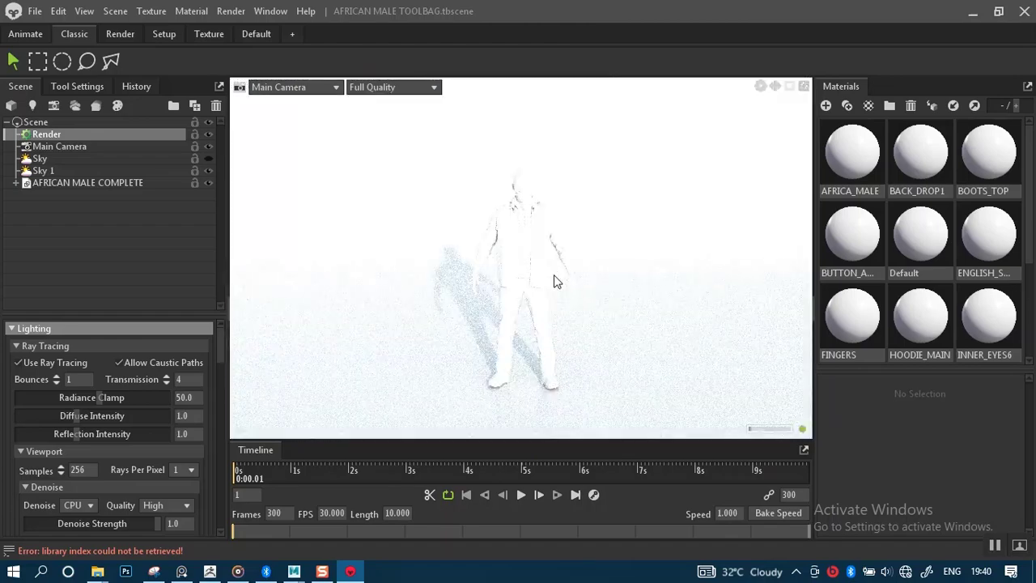
pyautogui.scroll(-5, 555, 269)
pyautogui.moveTo(555, 269)
pyautogui.mouseDown()
pyautogui.moveTo(558, 249)
pyautogui.moveTo(671, 246)
pyautogui.moveTo(594, 257)
pyautogui.moveTo(558, 239)
pyautogui.mouseUp()
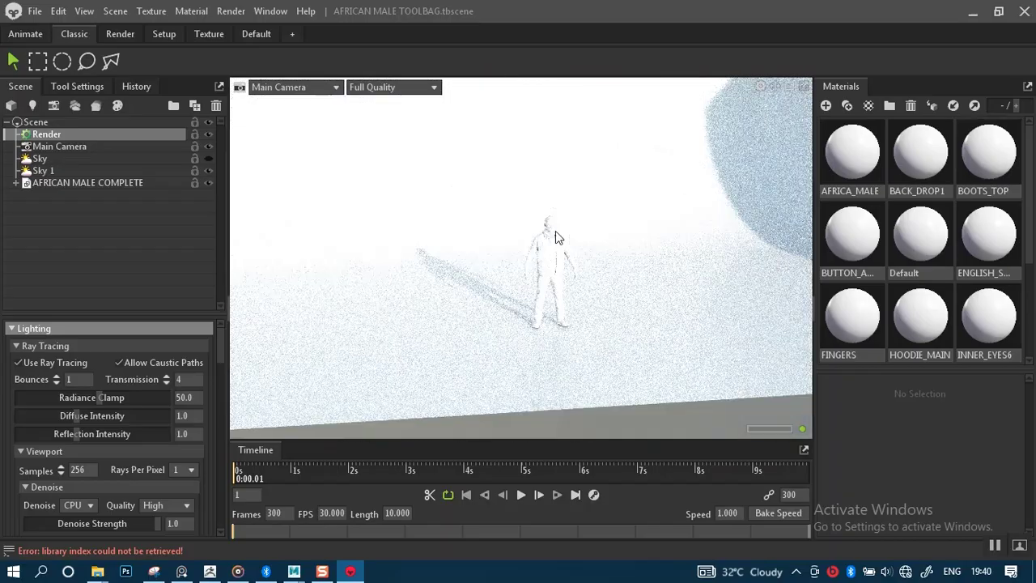
pyautogui.scroll(5, 527, 263)
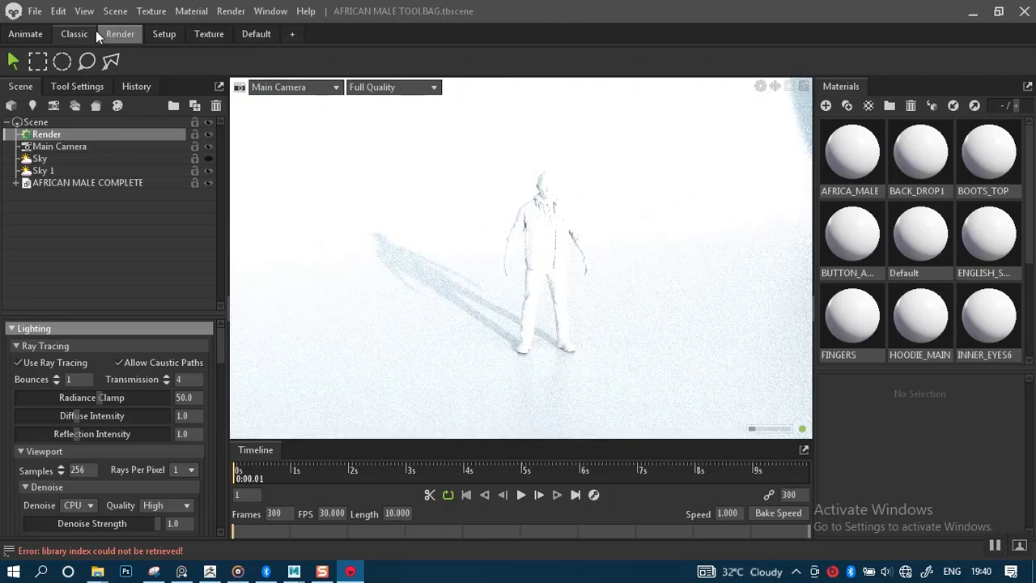
pyautogui.click(115, 10)
pyautogui.moveTo(186, 30)
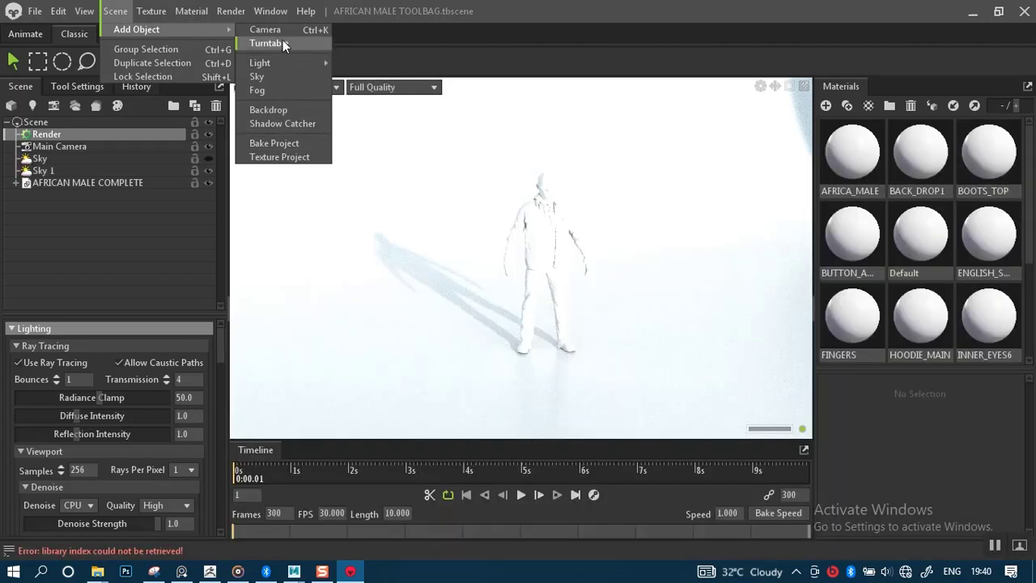
pyautogui.moveTo(269, 68)
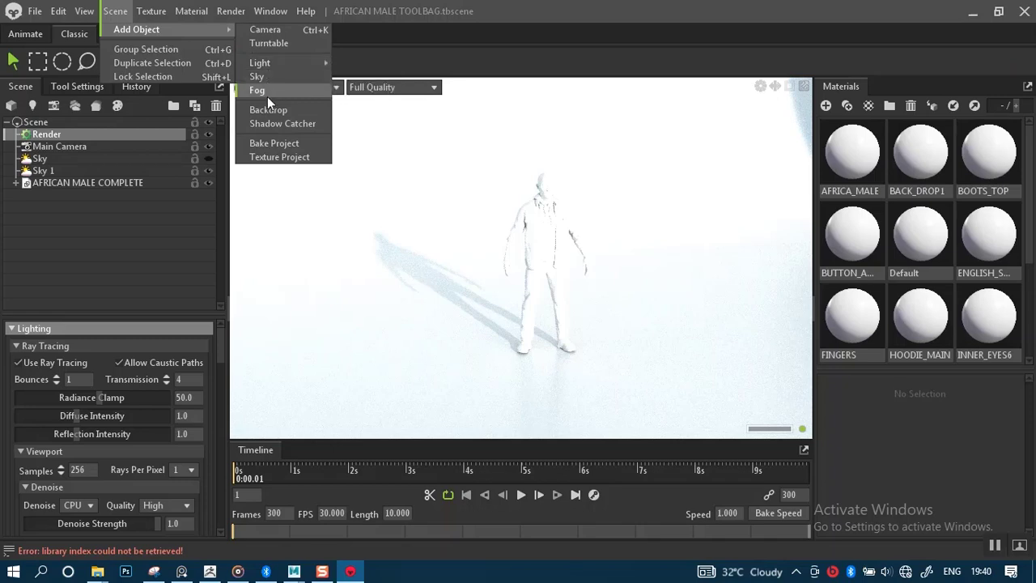
pyautogui.moveTo(95, 14)
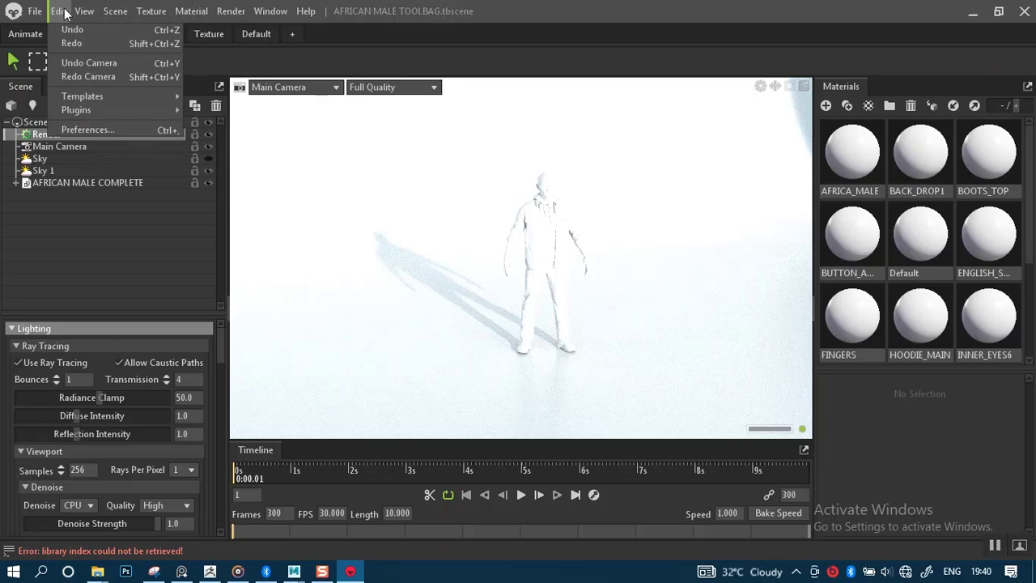
pyautogui.moveTo(141, 11)
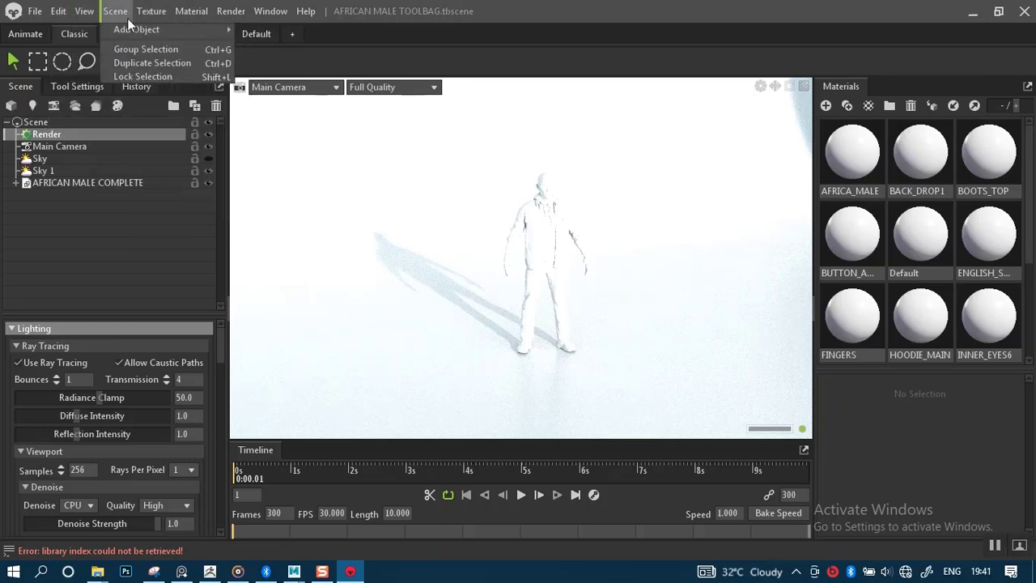
pyautogui.moveTo(136, 29)
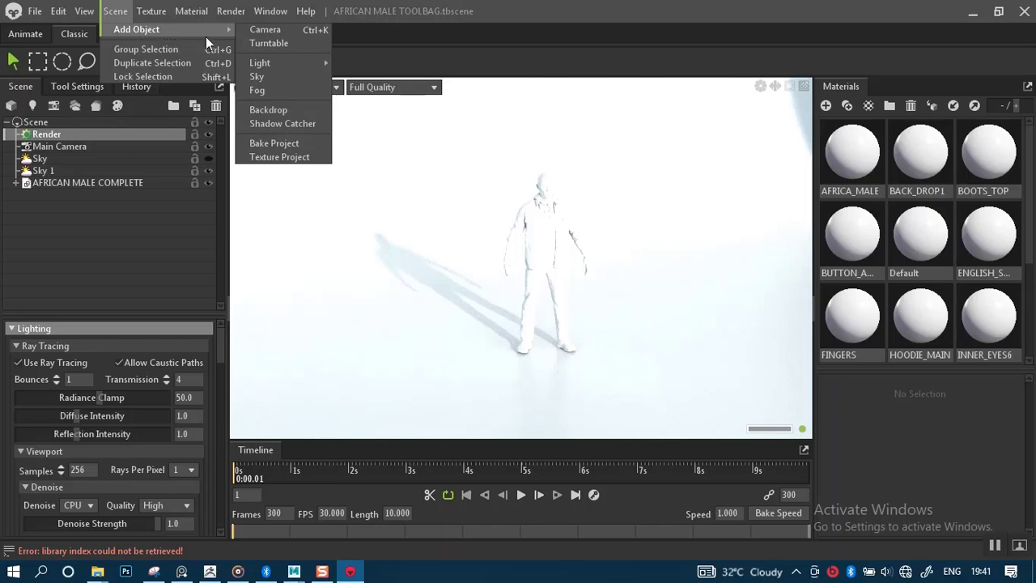
pyautogui.click(139, 282)
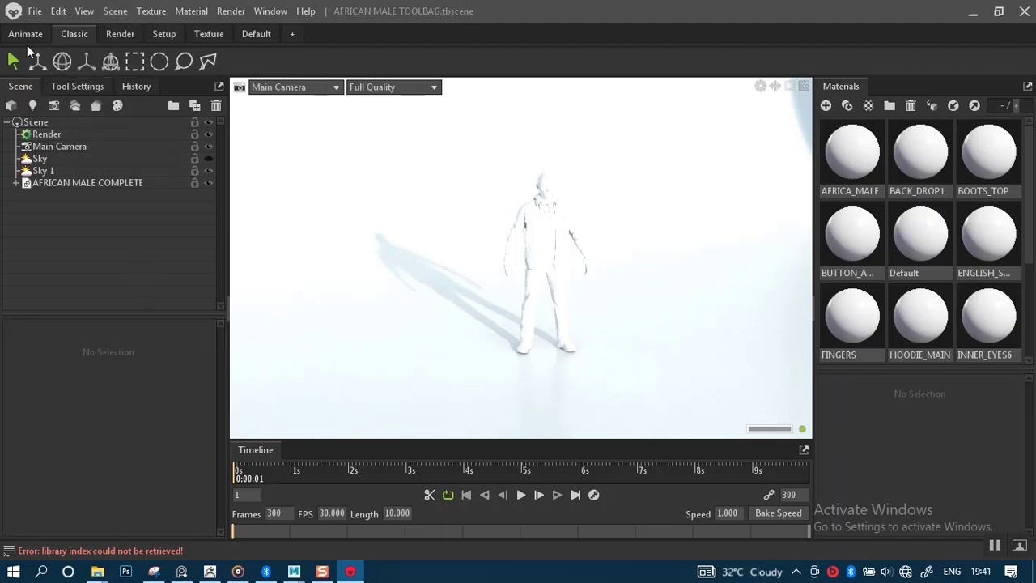
pyautogui.click(84, 12)
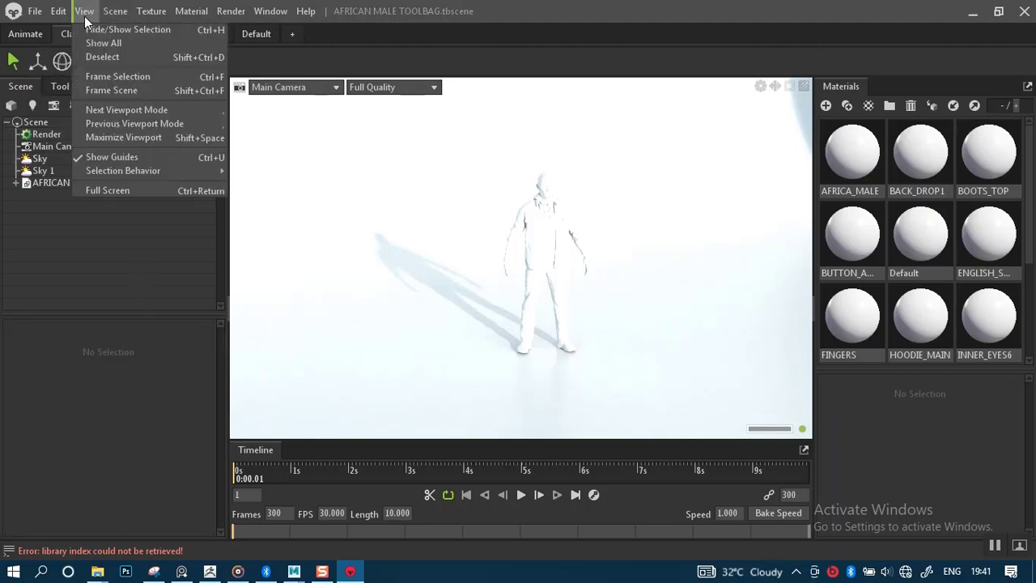
pyautogui.moveTo(60, 11)
pyautogui.click(87, 261)
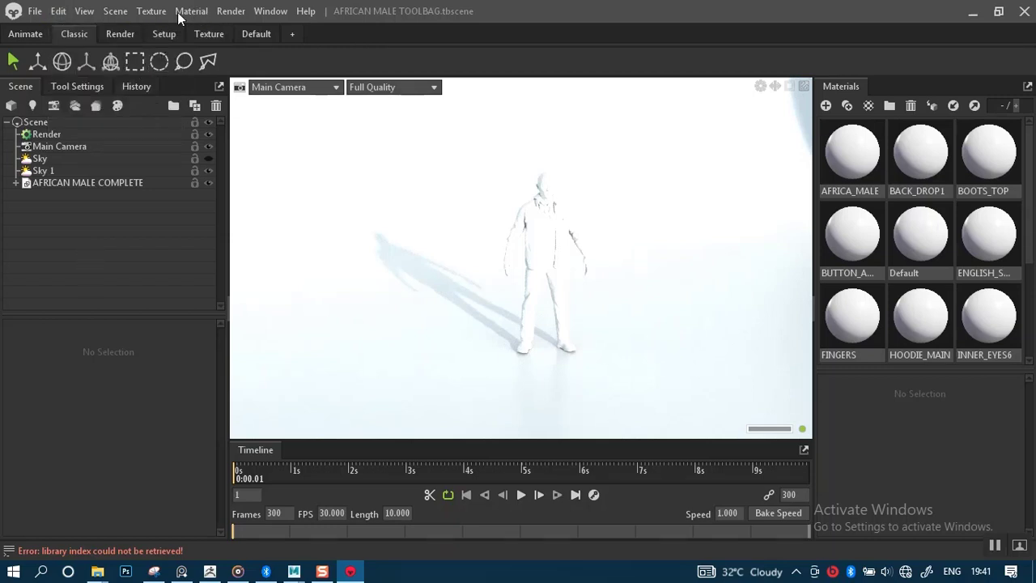
pyautogui.click(142, 12)
pyautogui.moveTo(109, 16)
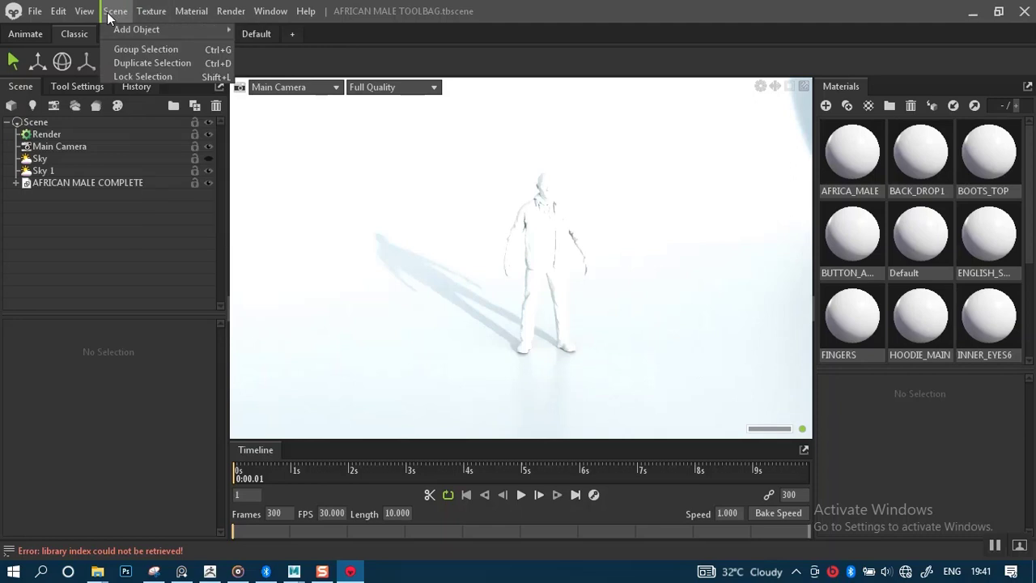
pyautogui.moveTo(133, 30)
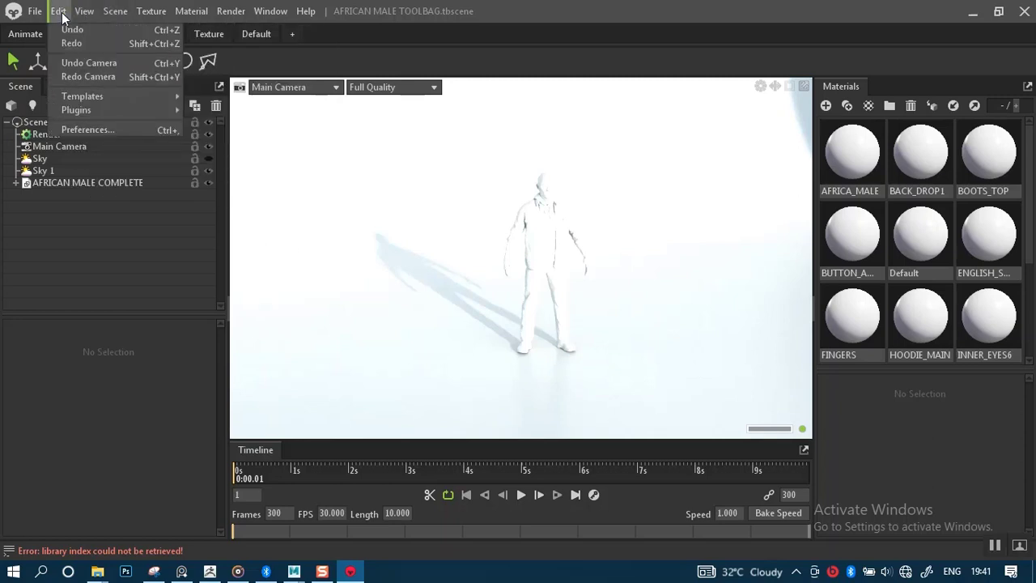
pyautogui.moveTo(111, 109)
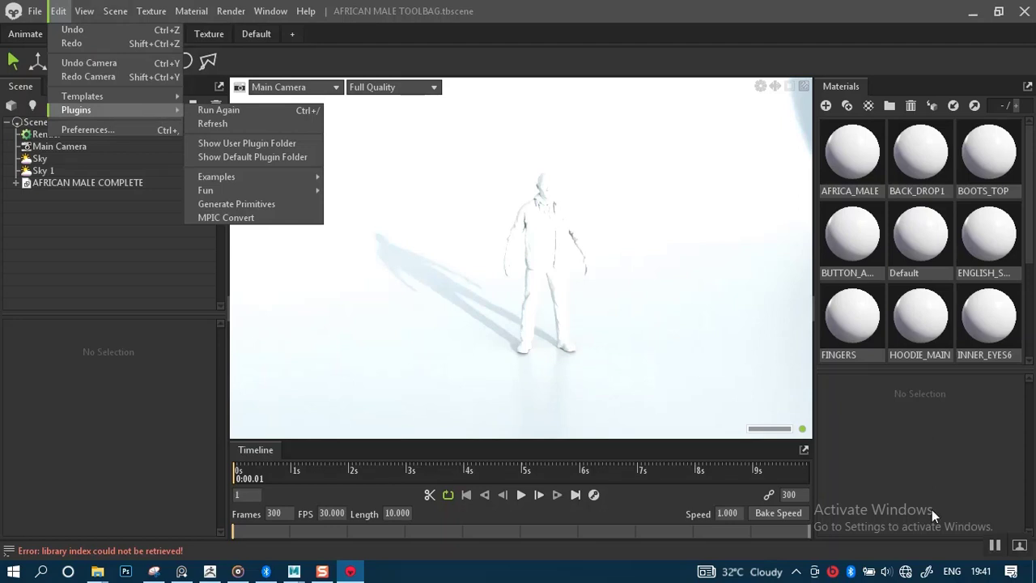
pyautogui.click(996, 548)
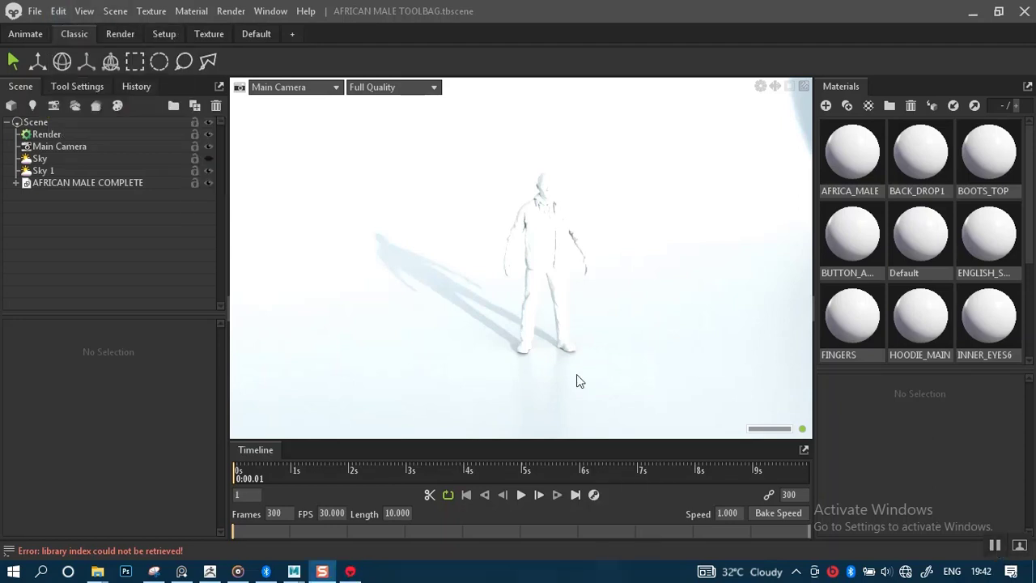
pyautogui.click(294, 570)
# Draw a polygon plane inside the backdrop from the top view and rename it PLANE.
pyautogui.scroll(-2, 451, 370)
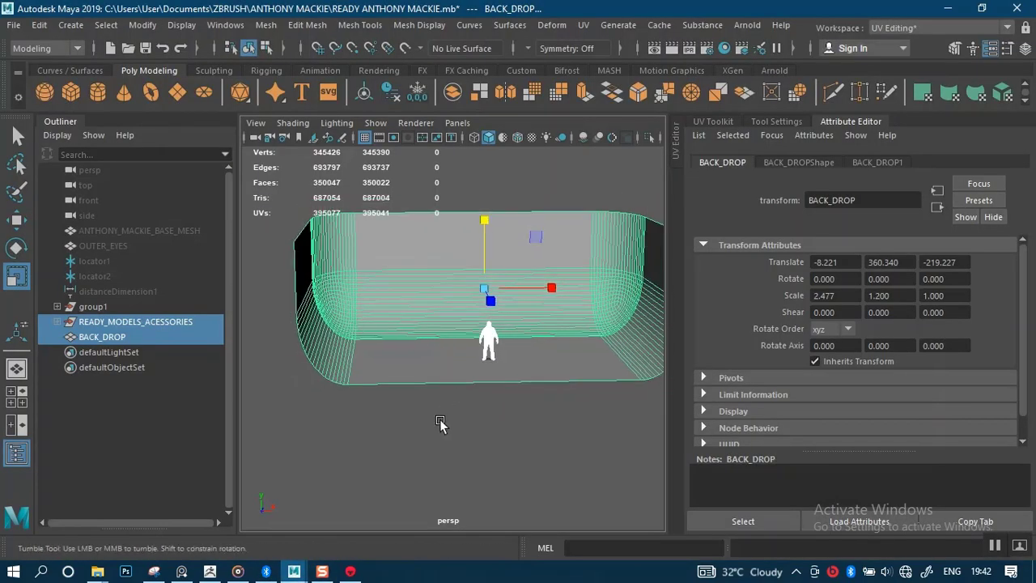
pyautogui.click(365, 364)
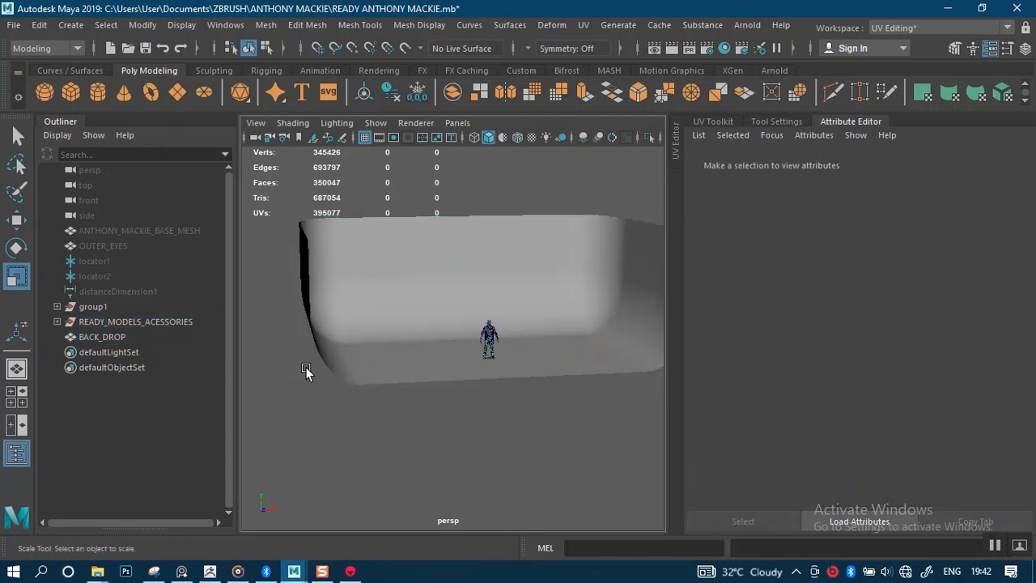
pyautogui.scroll(-2, 305, 367)
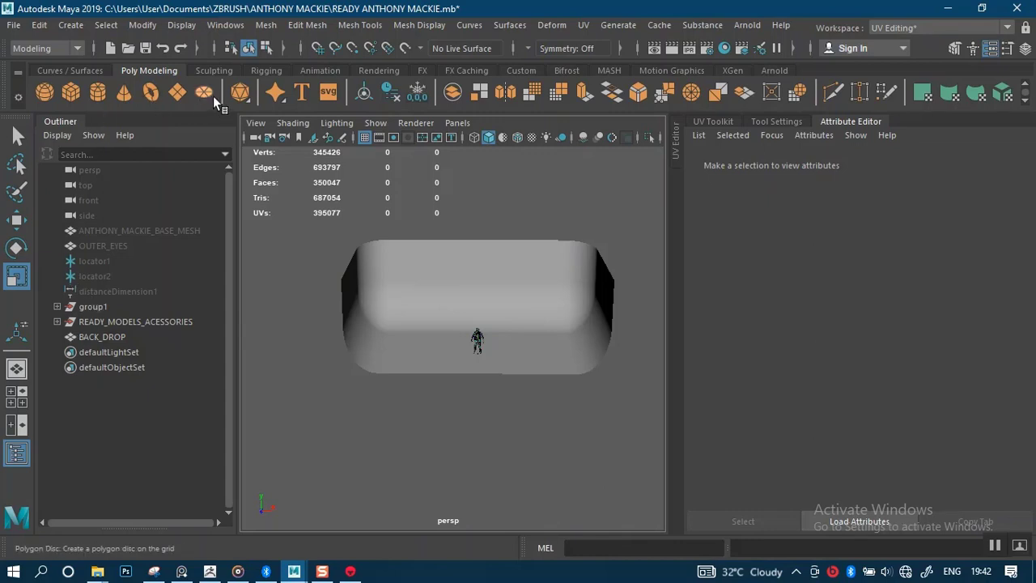
pyautogui.click(180, 98)
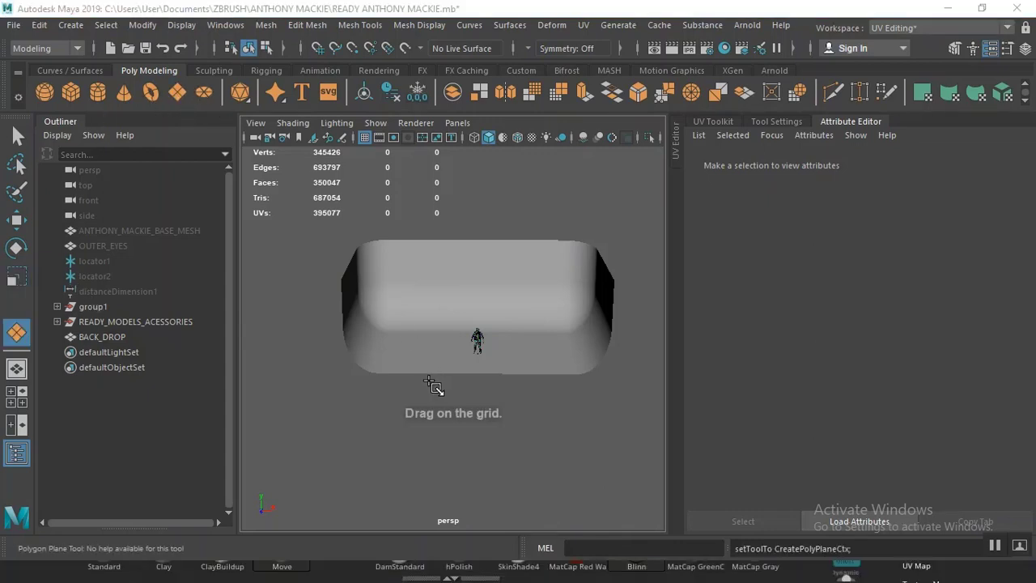
pyautogui.press('space')
pyautogui.press('space')
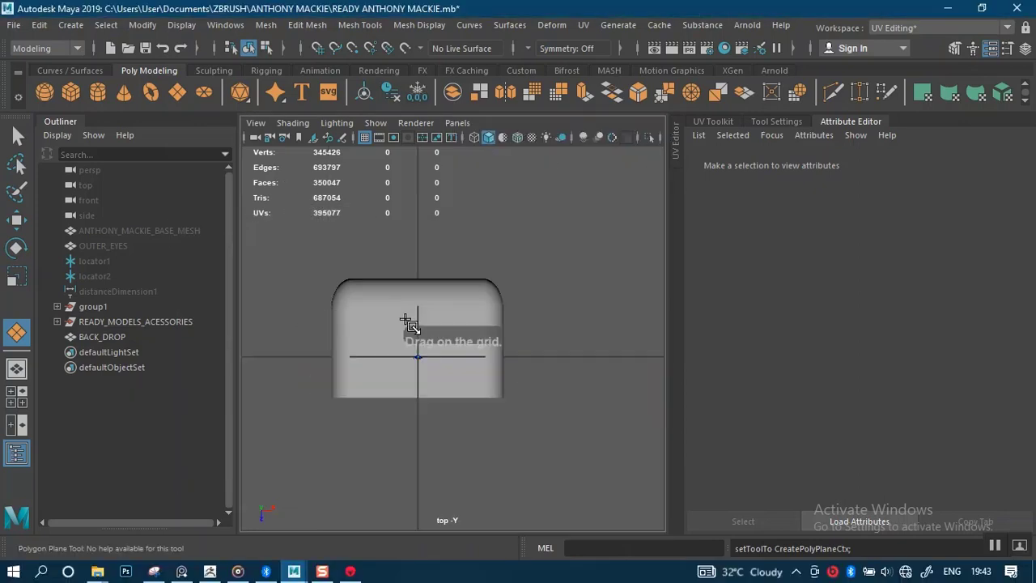
pyautogui.moveTo(366, 307); pyautogui.dragTo(443, 378)
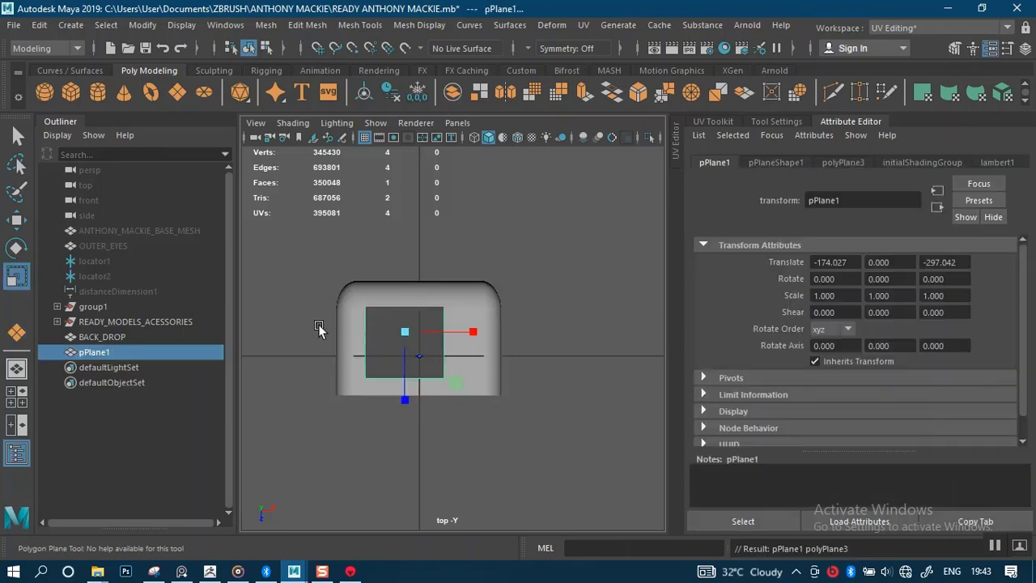
pyautogui.doubleClick(113, 351)
pyautogui.write('PLAN')
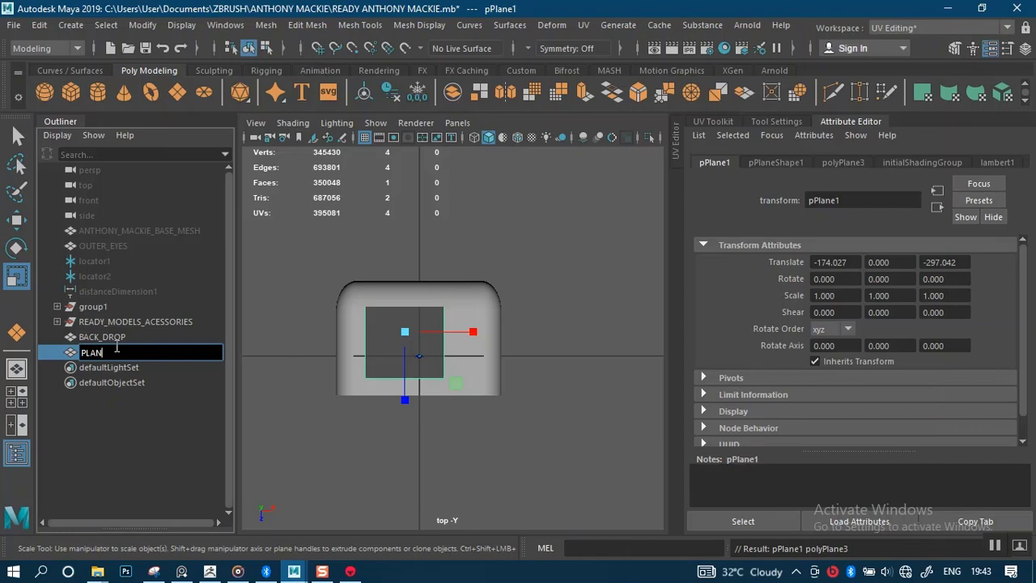
pyautogui.write('E')
pyautogui.press('Return')
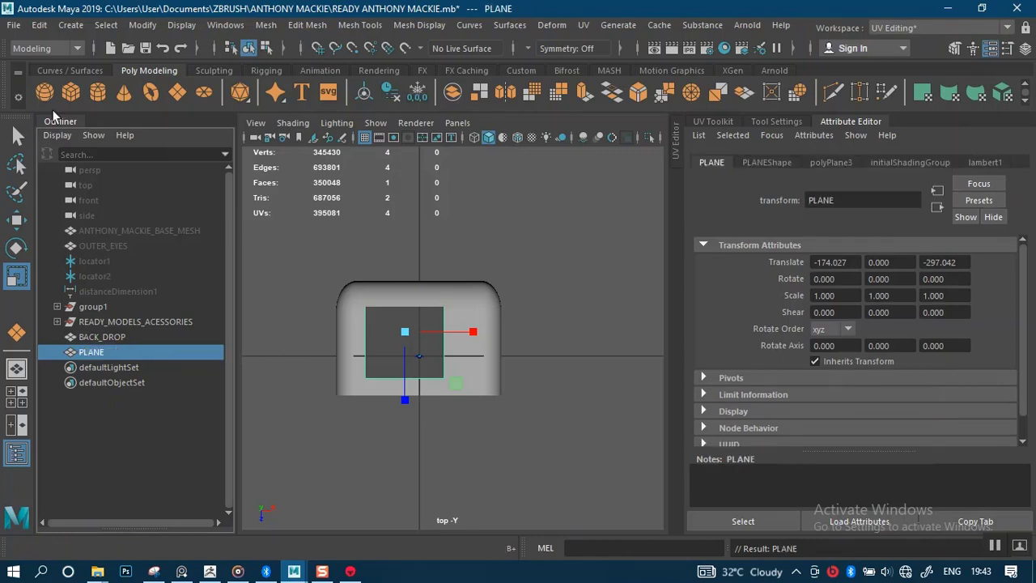
# Export the selected PLANE alone as an OBJ file named PLANE.
pyautogui.click(14, 25)
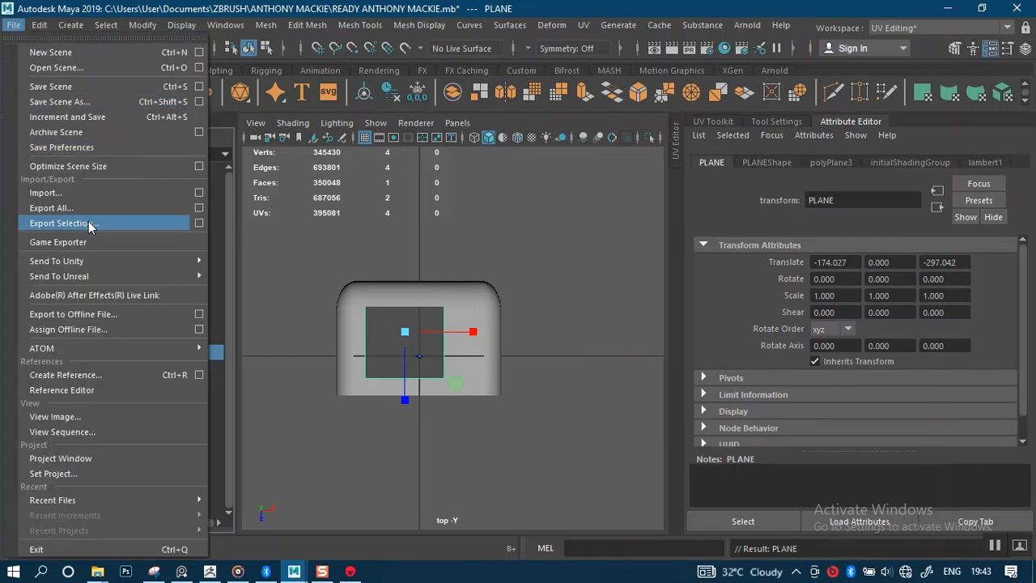
pyautogui.click(61, 224)
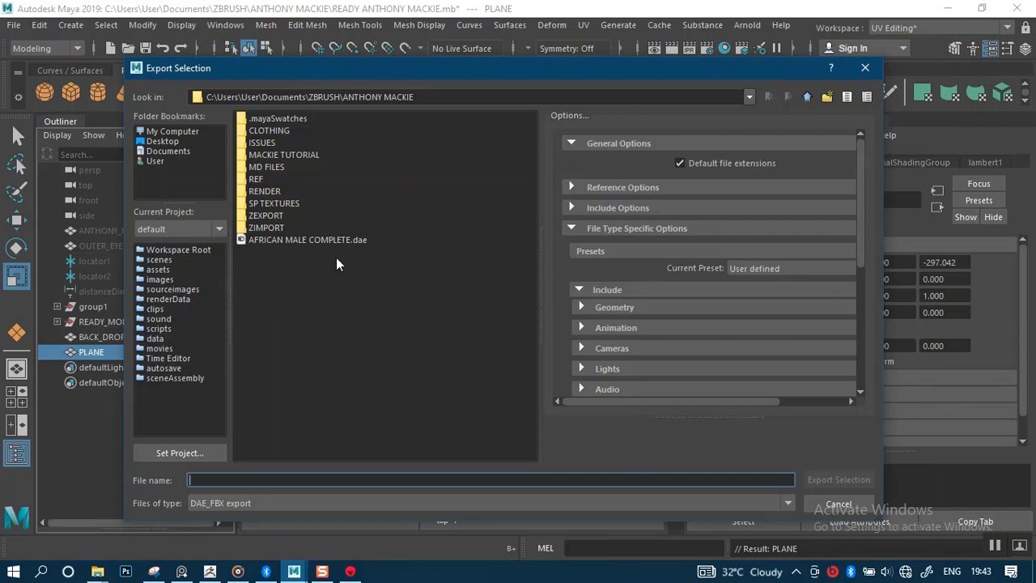
pyautogui.click(260, 503)
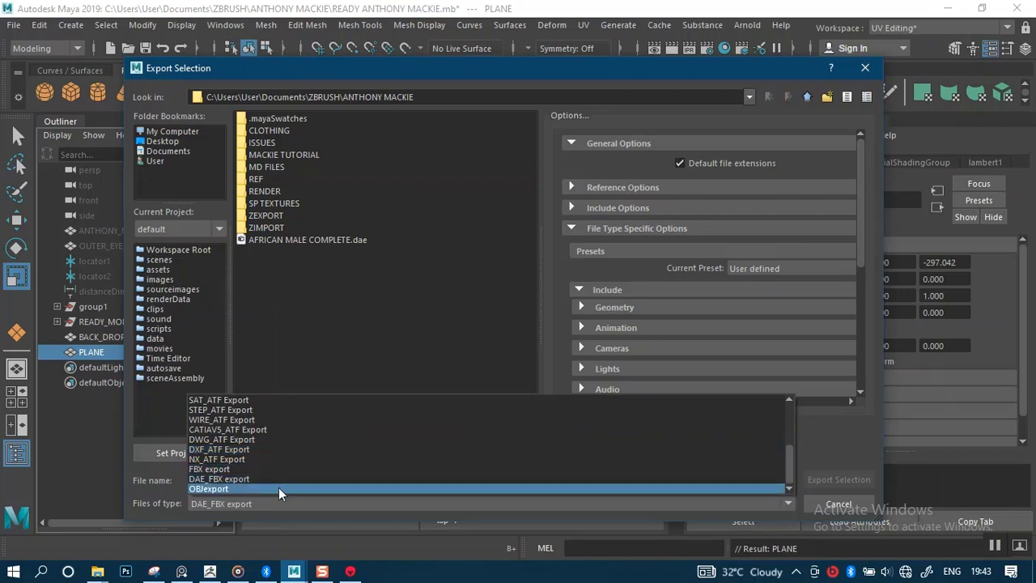
pyautogui.click(279, 489)
pyautogui.click(276, 479)
pyautogui.write('PLANE')
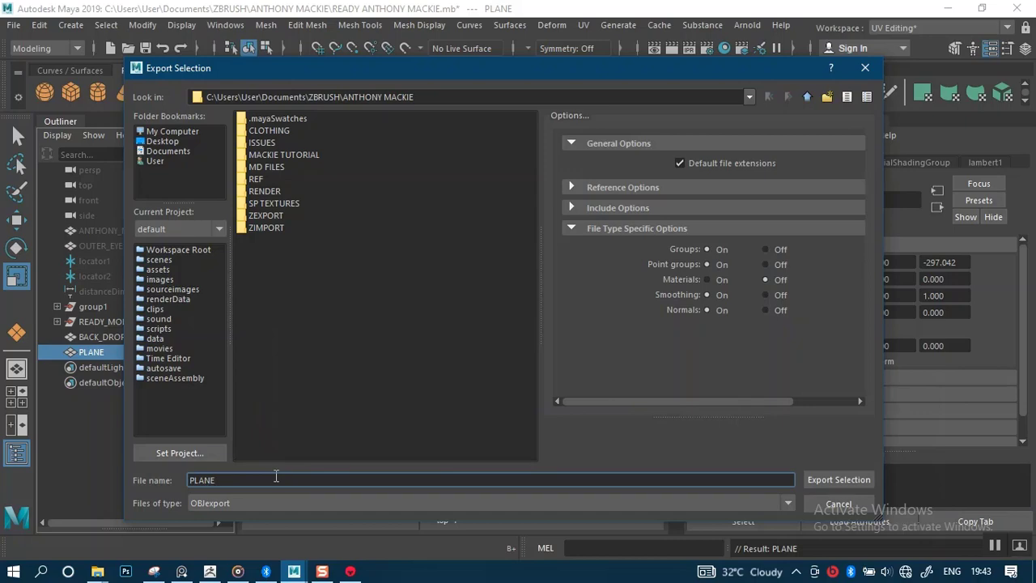
pyautogui.press('Return')
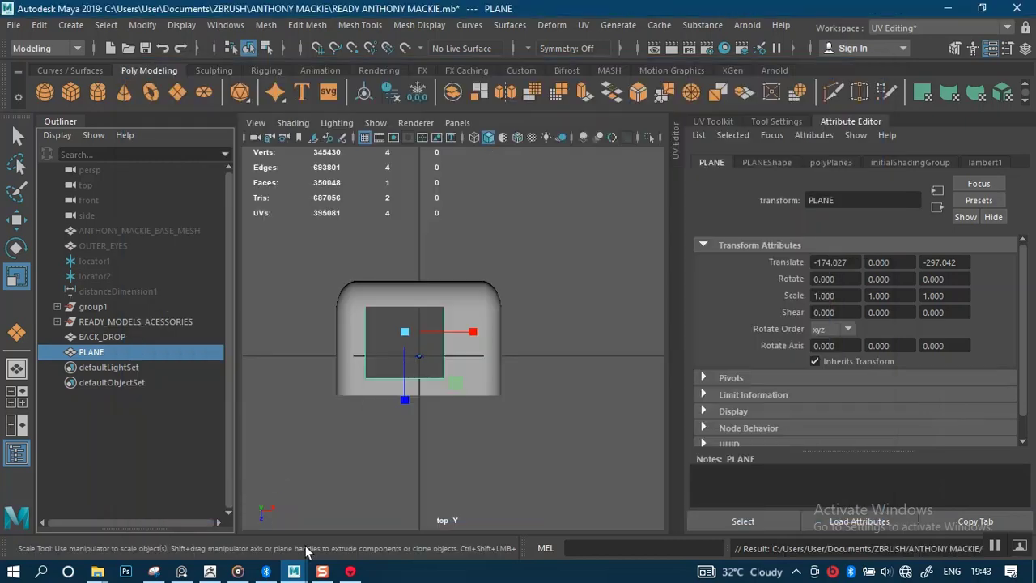
pyautogui.click(354, 567)
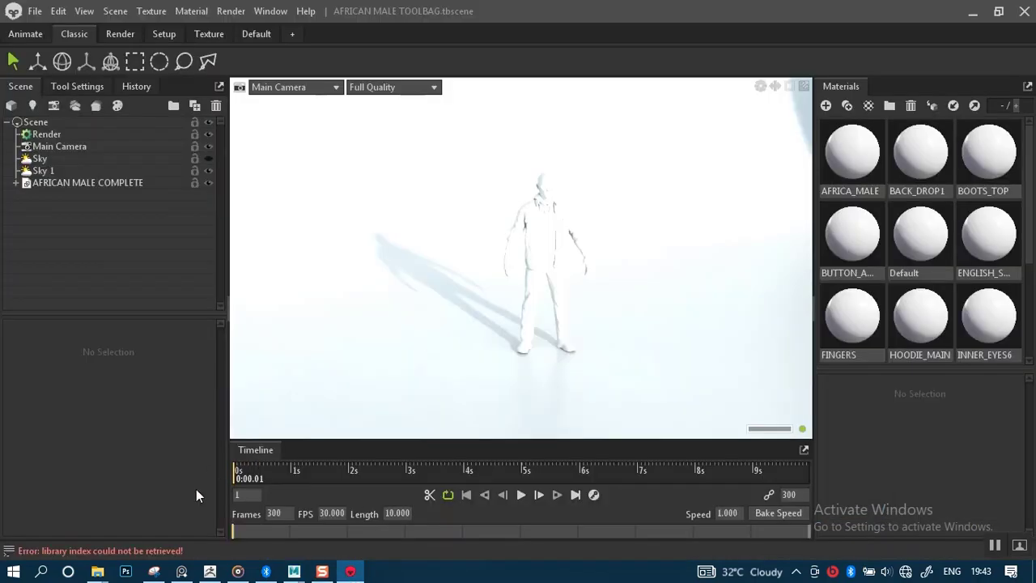
# Drag PLANE.obj from the project folder into the Toolbag viewport to import it.
pyautogui.moveTo(98, 571)
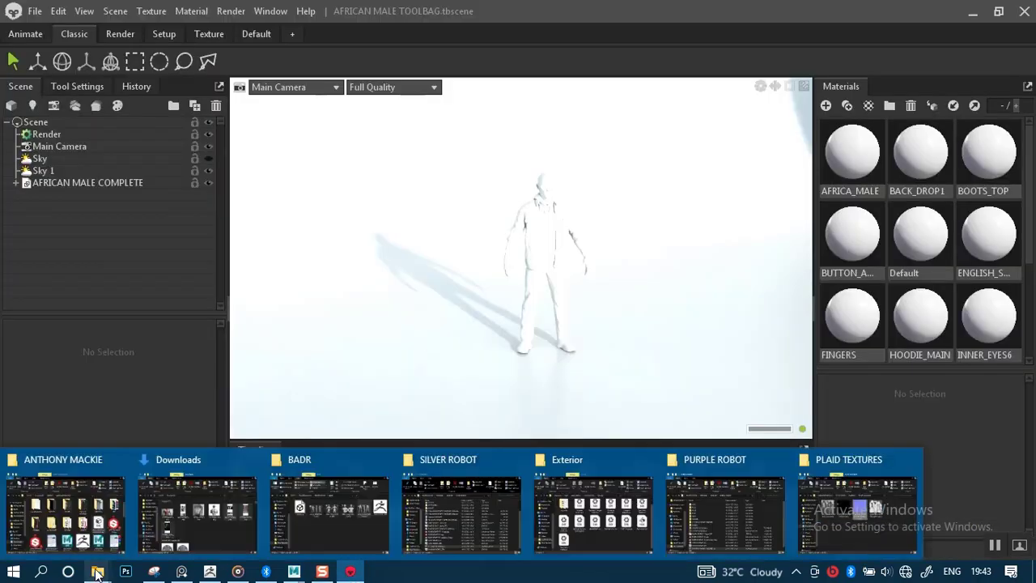
pyautogui.click(96, 520)
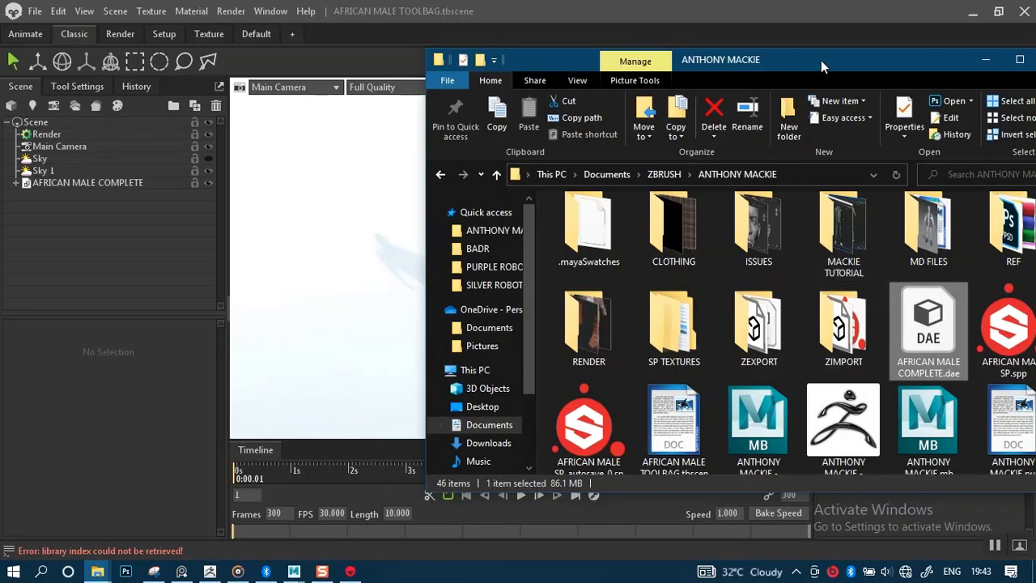
pyautogui.moveTo(821, 60); pyautogui.dragTo(604, 72)
pyautogui.moveTo(846, 296); pyautogui.dragTo(860, 458)
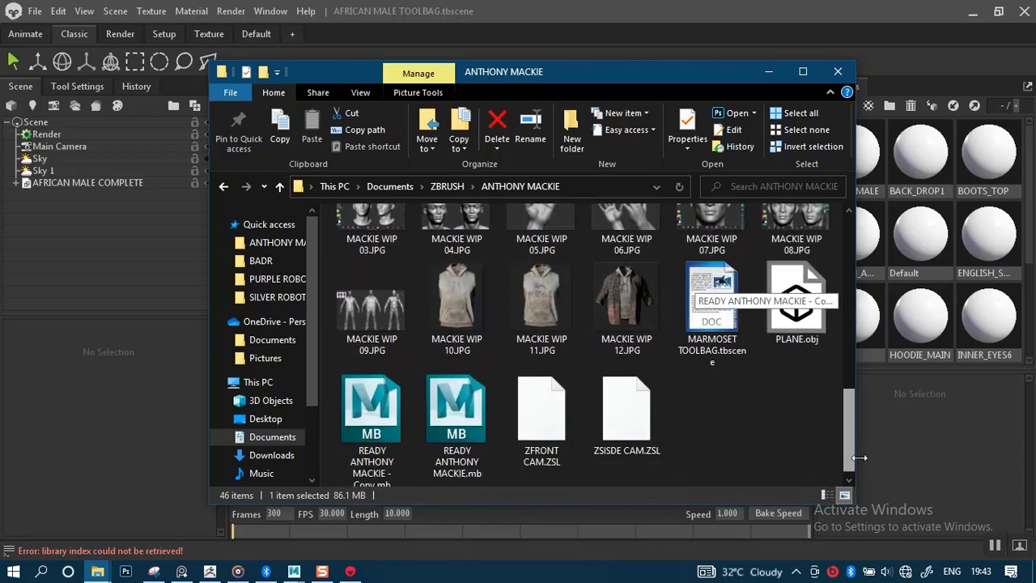
pyautogui.moveTo(798, 315); pyautogui.dragTo(191, 254)
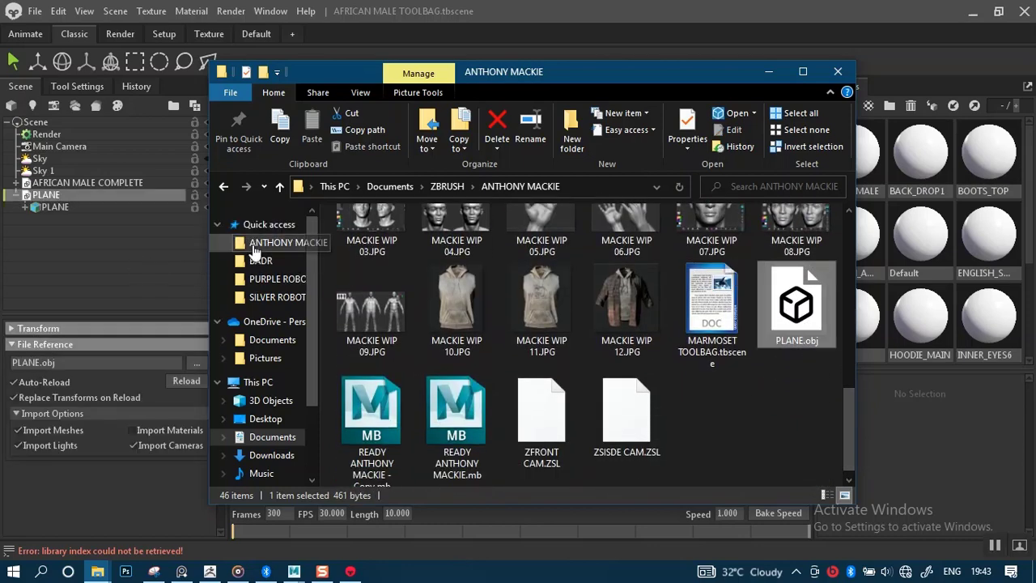
pyautogui.click(769, 72)
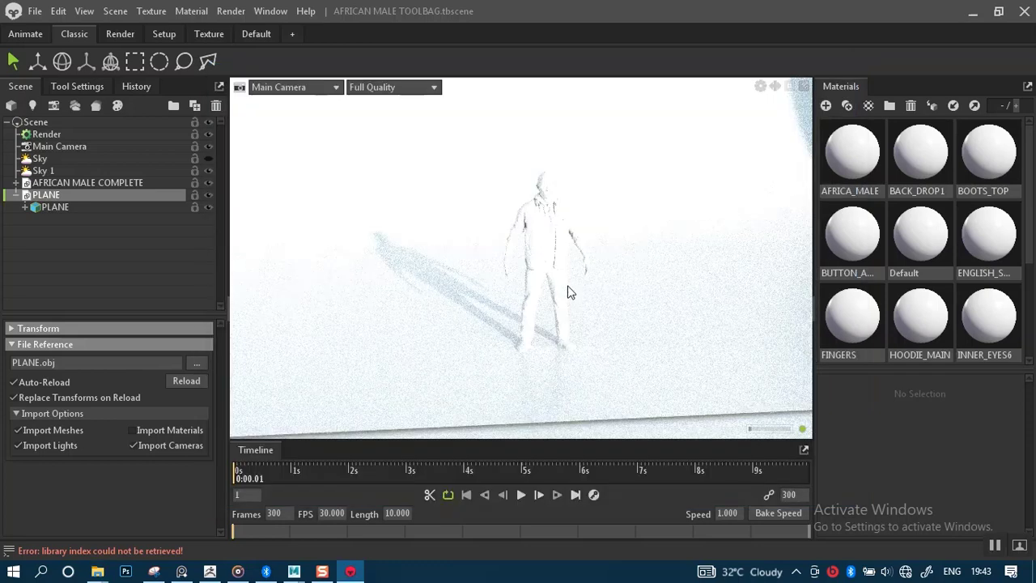
# Select the imported PLANE object and raise it above the character with the Move tool.
pyautogui.scroll(-5, 569, 291)
pyautogui.click(66, 208)
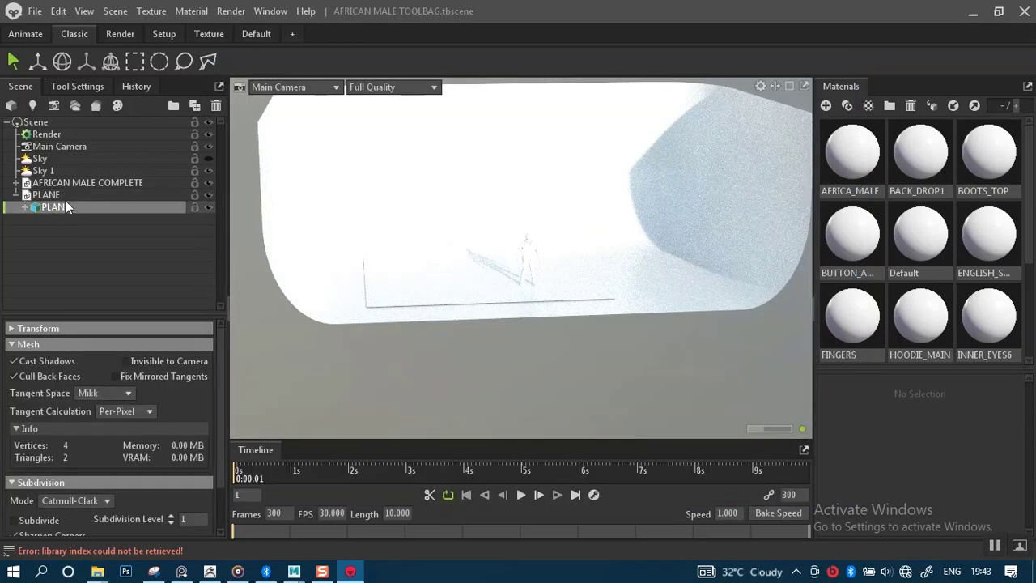
pyautogui.click(50, 196)
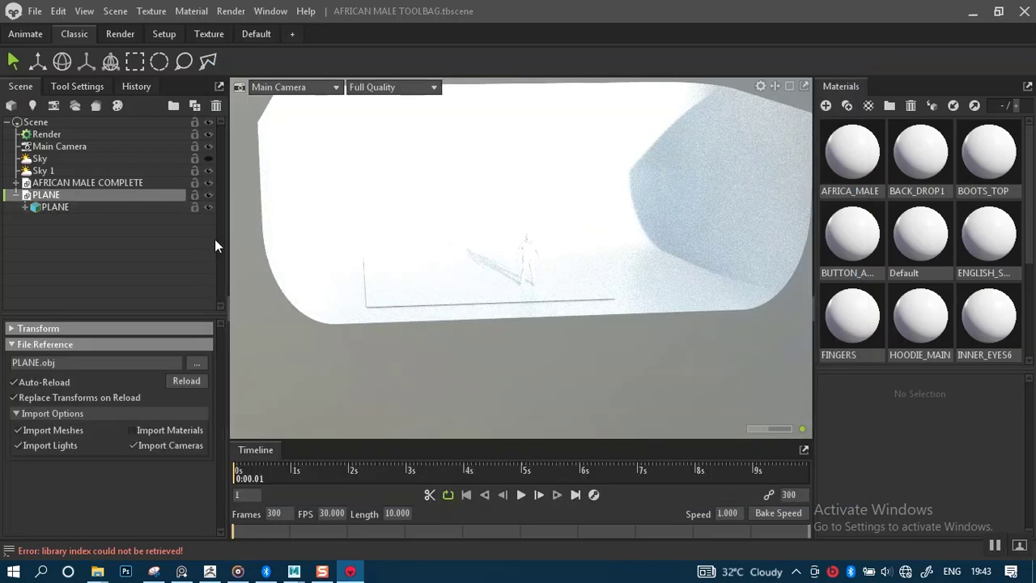
pyautogui.click(36, 62)
pyautogui.moveTo(521, 208); pyautogui.dragTo(532, 109)
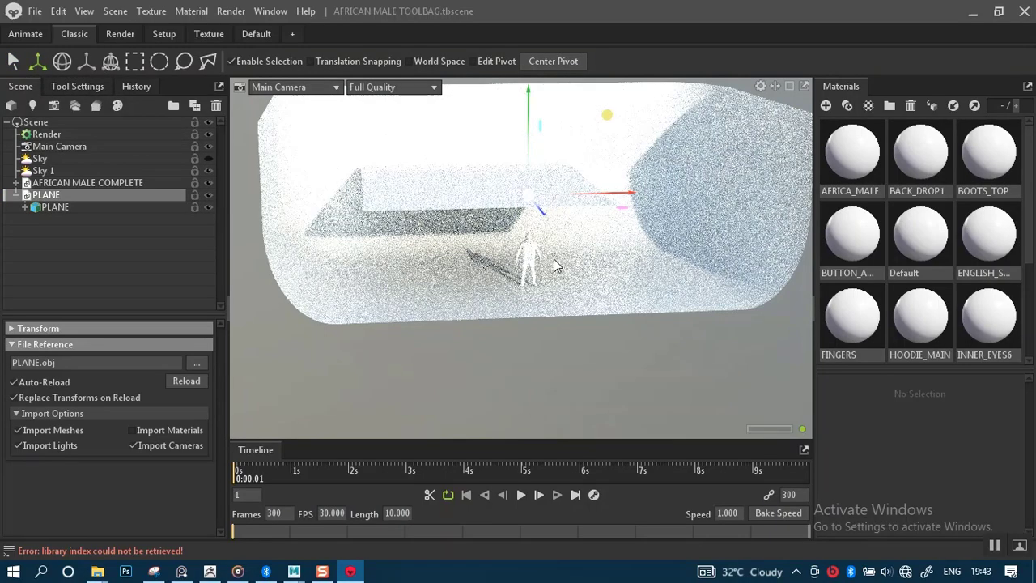
pyautogui.scroll(3, 554, 259)
pyautogui.keyDown('alt'); pyautogui.moveTo(539, 214); pyautogui.dragTo(442, 246); pyautogui.keyUp('alt')
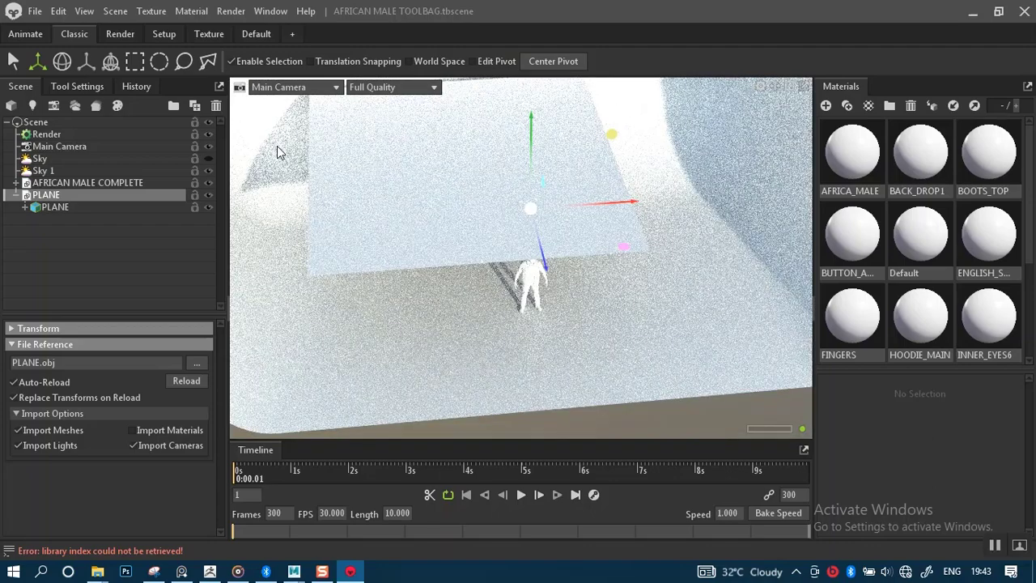
# Center the PLANE's pivot, then shift the pivot along the plane's X axis with Edit Pivot.
pyautogui.click(84, 61)
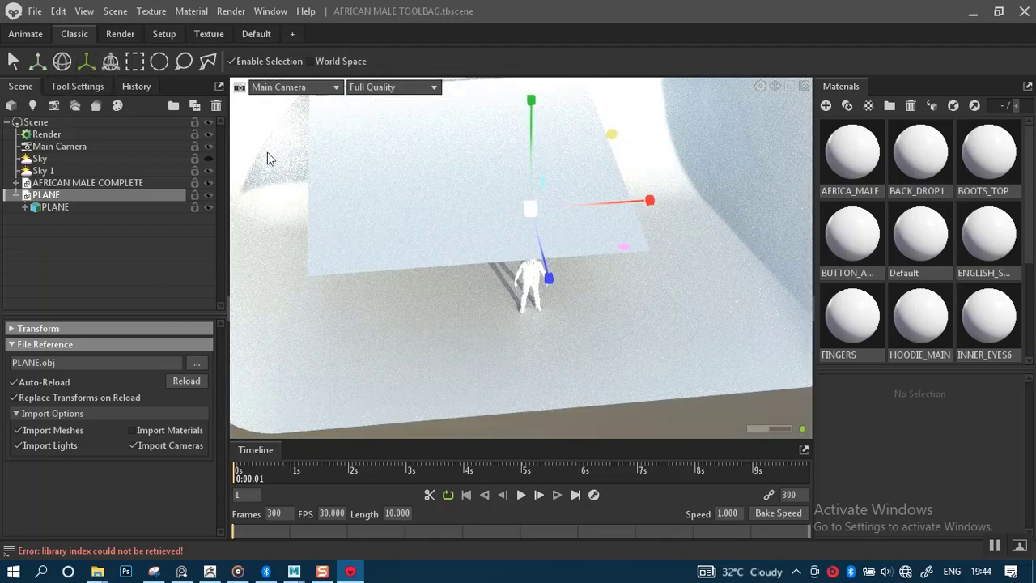
pyautogui.click(111, 61)
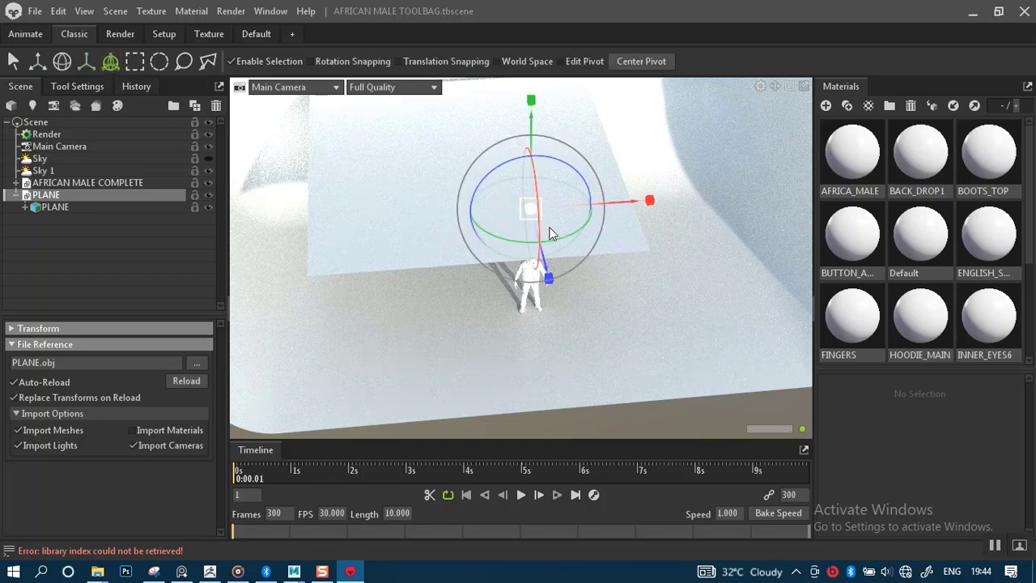
pyautogui.keyDown('alt'); pyautogui.moveTo(550, 233); pyautogui.dragTo(406, 134); pyautogui.keyUp('alt')
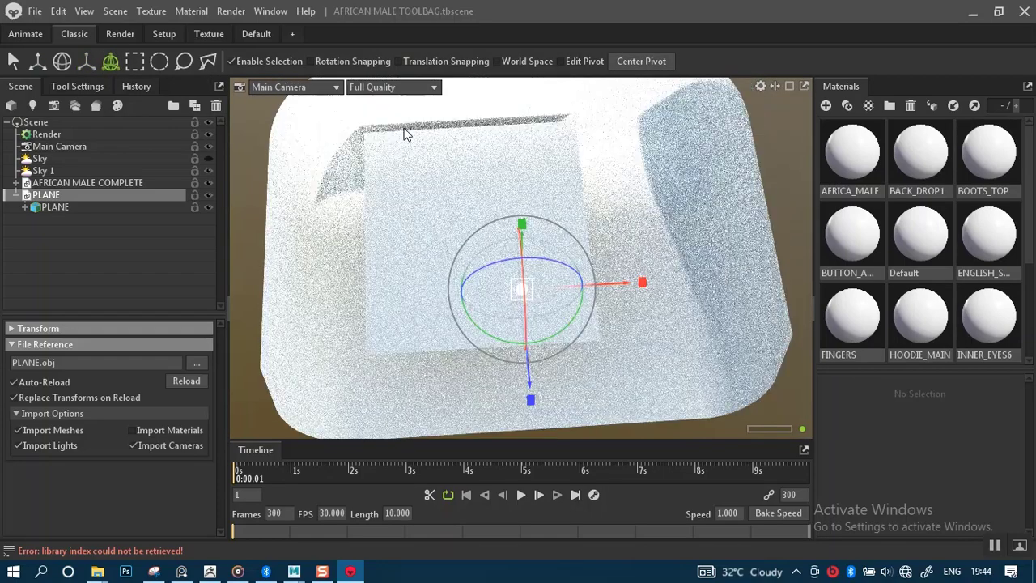
pyautogui.click(628, 64)
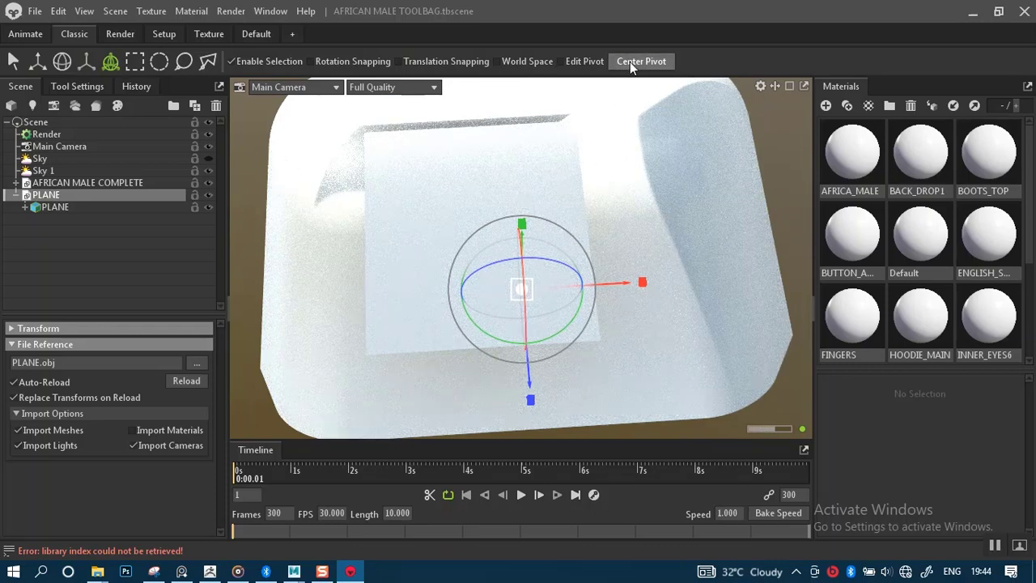
pyautogui.click(37, 61)
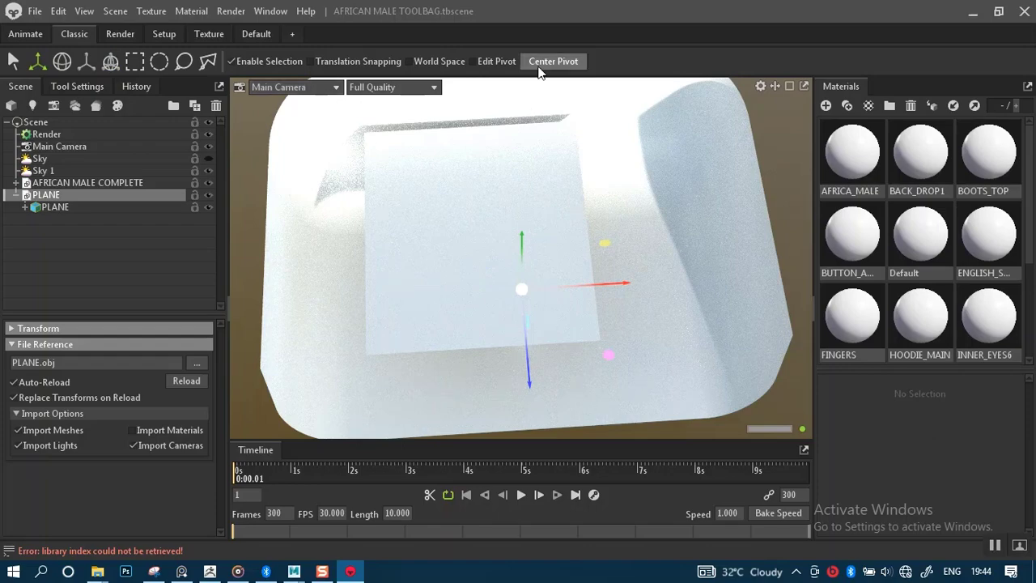
pyautogui.moveTo(498, 208); pyautogui.dragTo(528, 206)
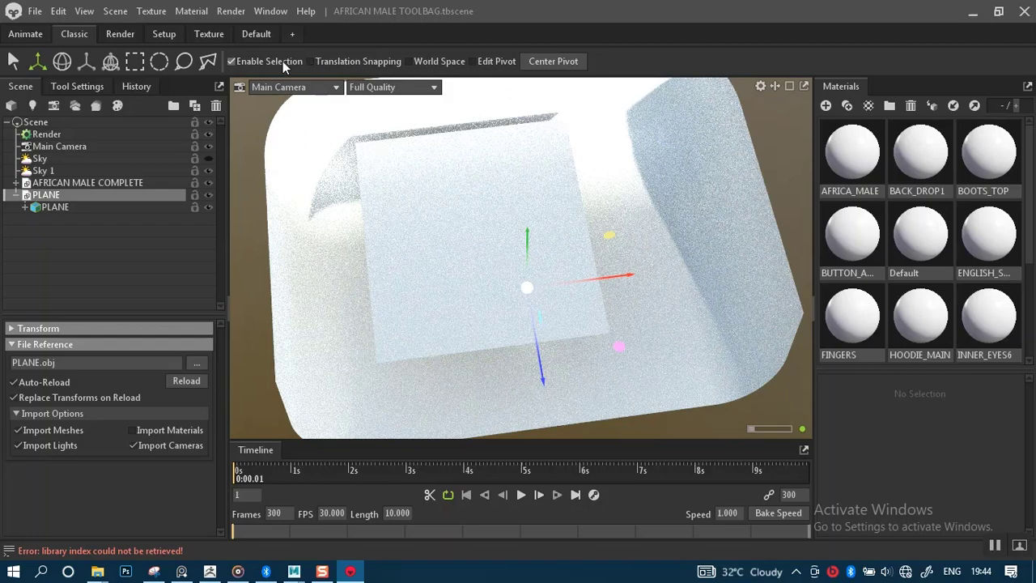
pyautogui.click(473, 62)
pyautogui.moveTo(600, 279); pyautogui.dragTo(554, 290)
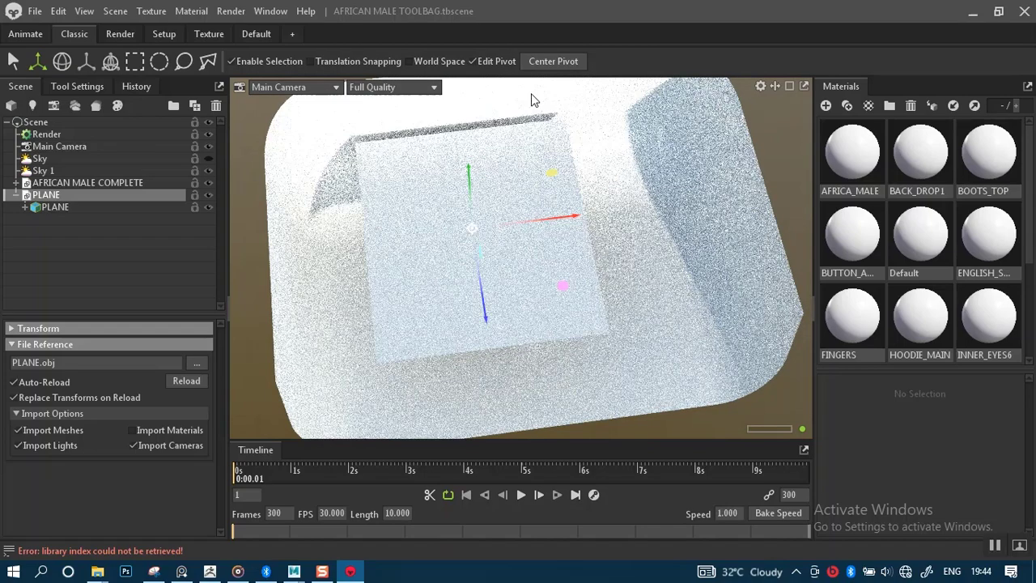
pyautogui.click(473, 61)
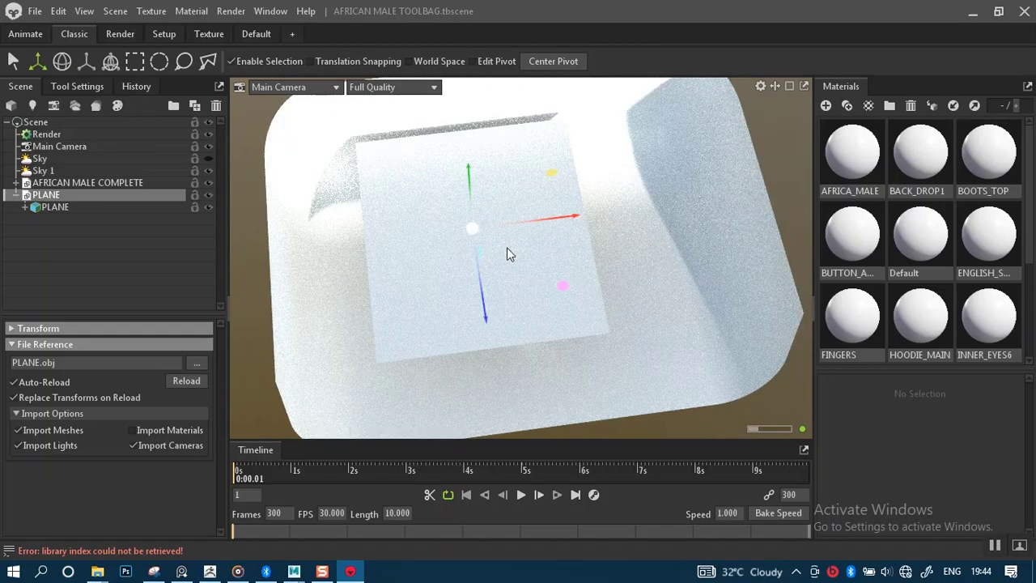
# Shrink the plane with the Scale tool.
pyautogui.moveTo(507, 248); pyautogui.dragTo(501, 222)
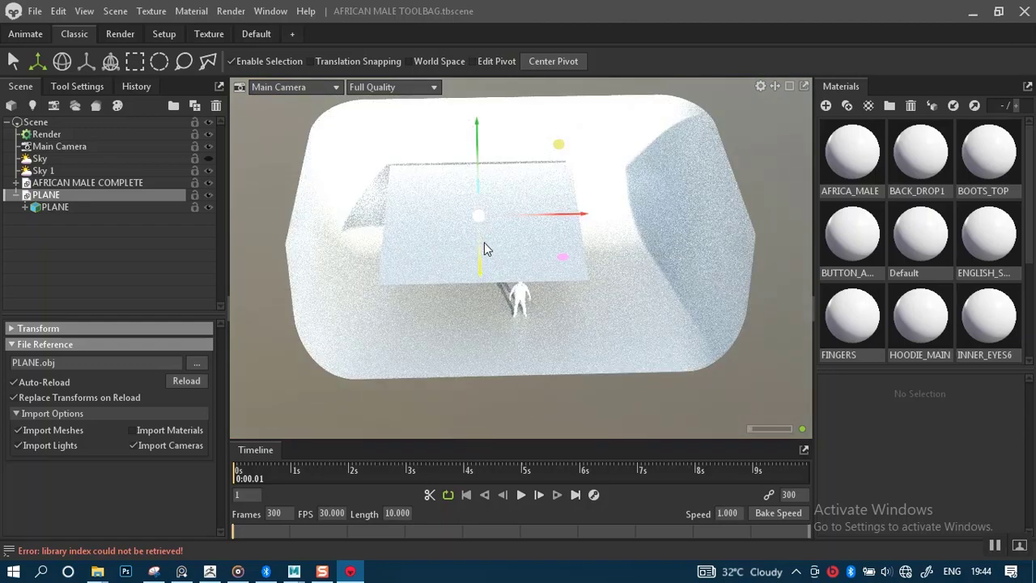
pyautogui.press('r')
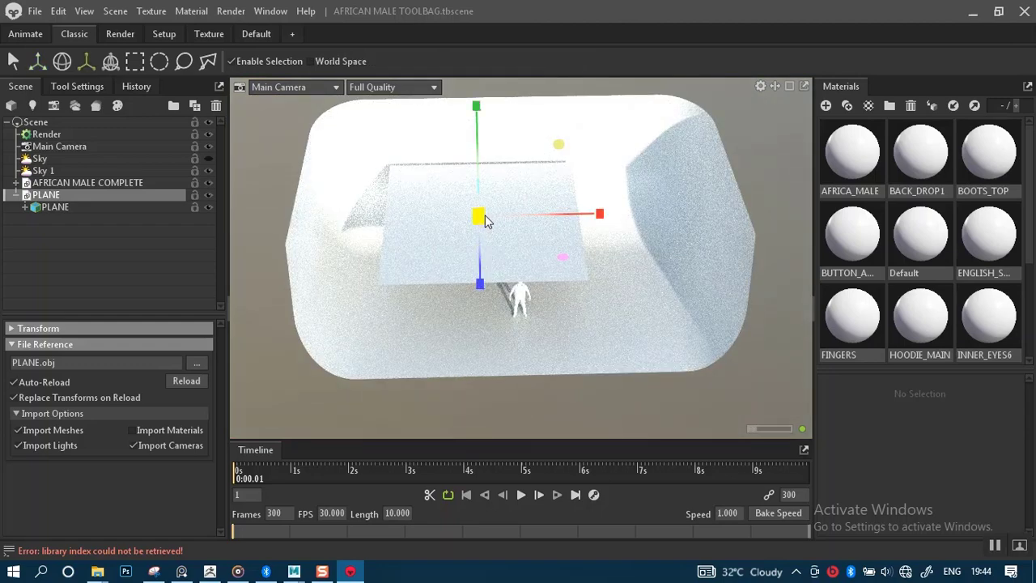
pyautogui.moveTo(485, 221); pyautogui.dragTo(512, 227)
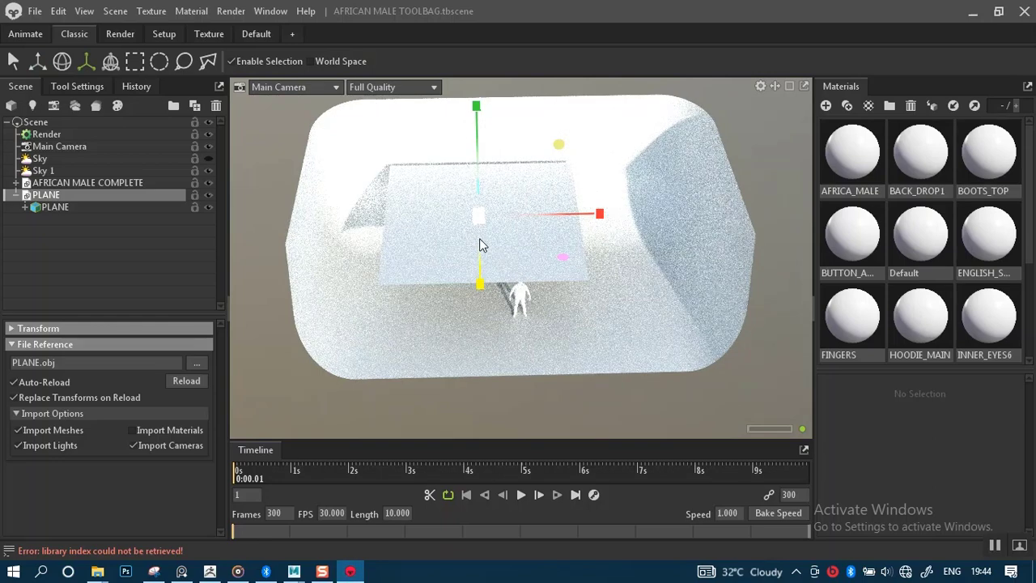
pyautogui.moveTo(478, 215); pyautogui.dragTo(541, 280)
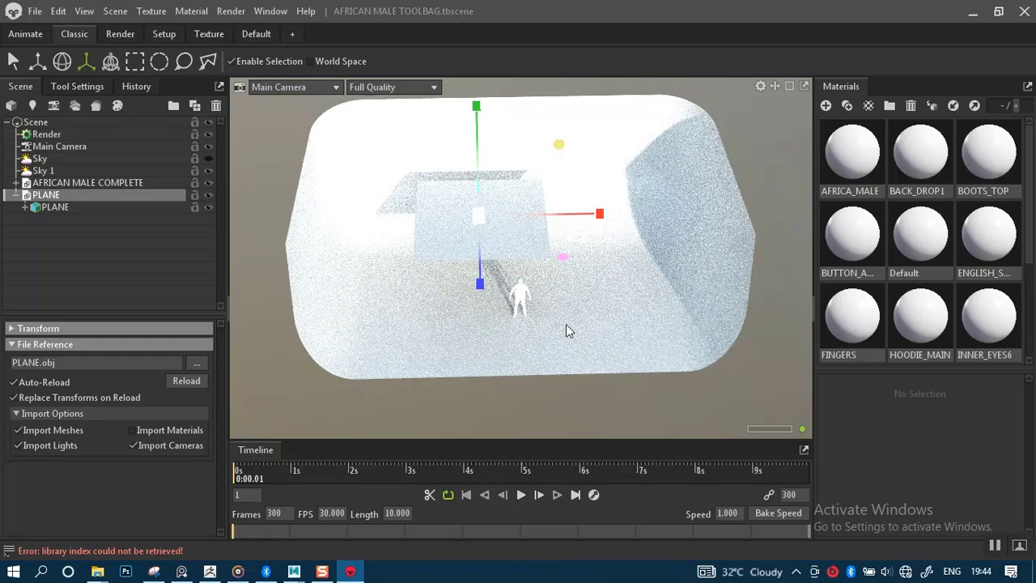
# Raise the plane higher above the figure with the Move gizmo's vertical arrow.
pyautogui.press('w')
pyautogui.moveTo(566, 324); pyautogui.dragTo(595, 227)
pyautogui.scroll(5, 600, 239)
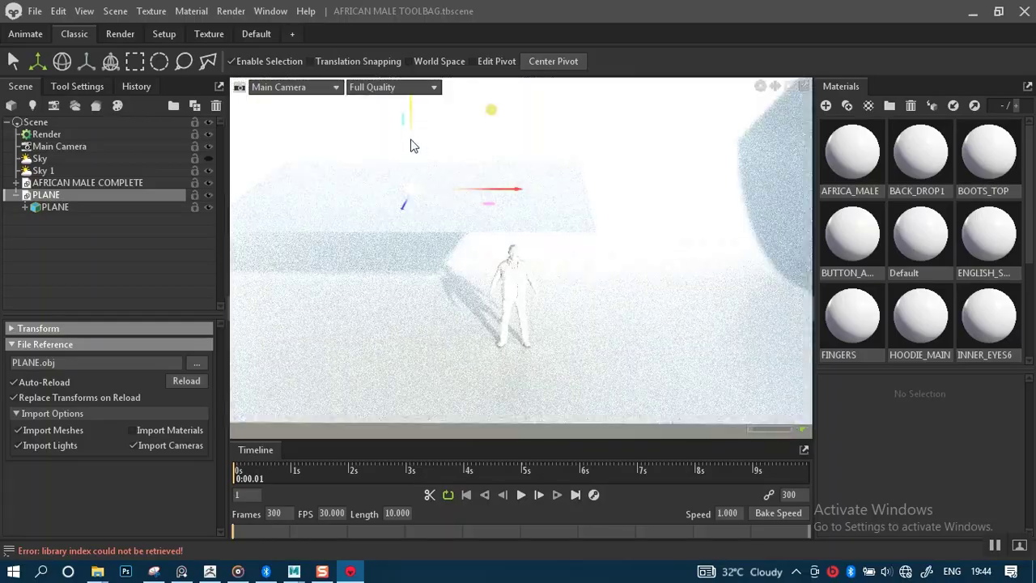
pyautogui.moveTo(411, 146); pyautogui.dragTo(411, 76)
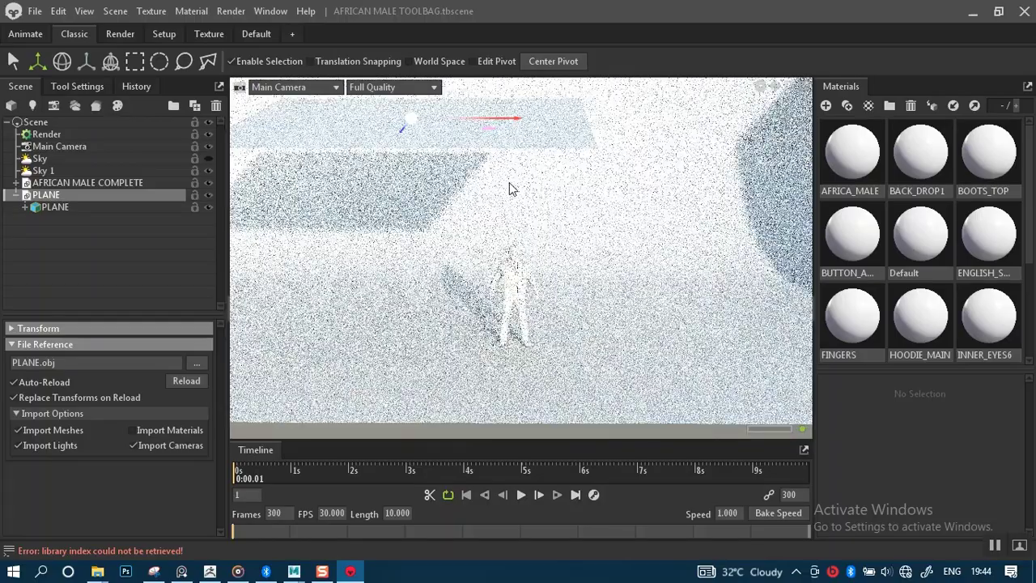
pyautogui.moveTo(511, 190); pyautogui.dragTo(558, 365)
pyautogui.scroll(3, 540, 325)
pyautogui.moveTo(540, 325); pyautogui.dragTo(539, 264, button='middle')
pyautogui.scroll(4, 548, 299)
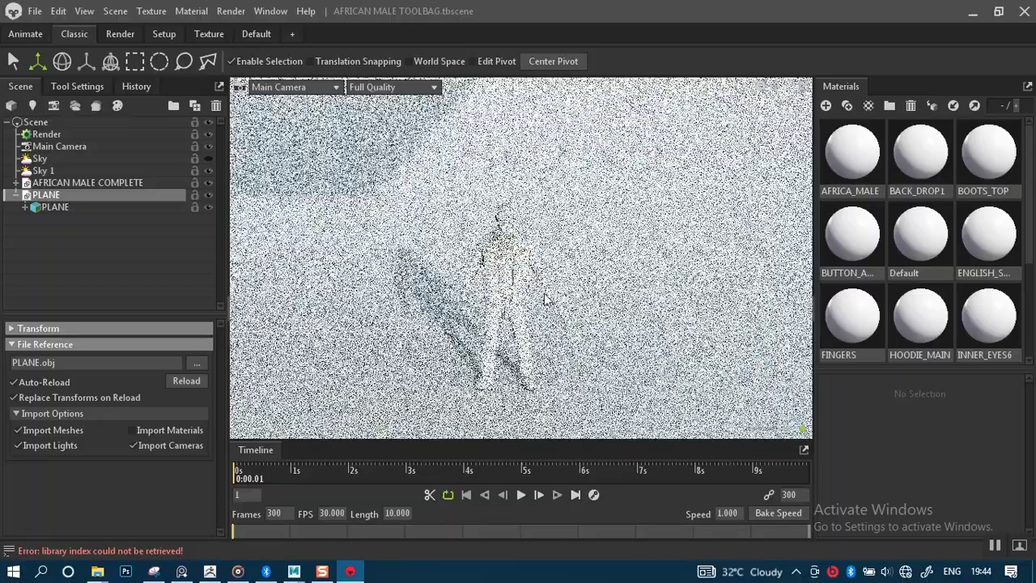
# Rotate the sky light so the shadows fall in a new direction.
pyautogui.moveTo(462, 298); pyautogui.dragTo(439, 242, button='middle')
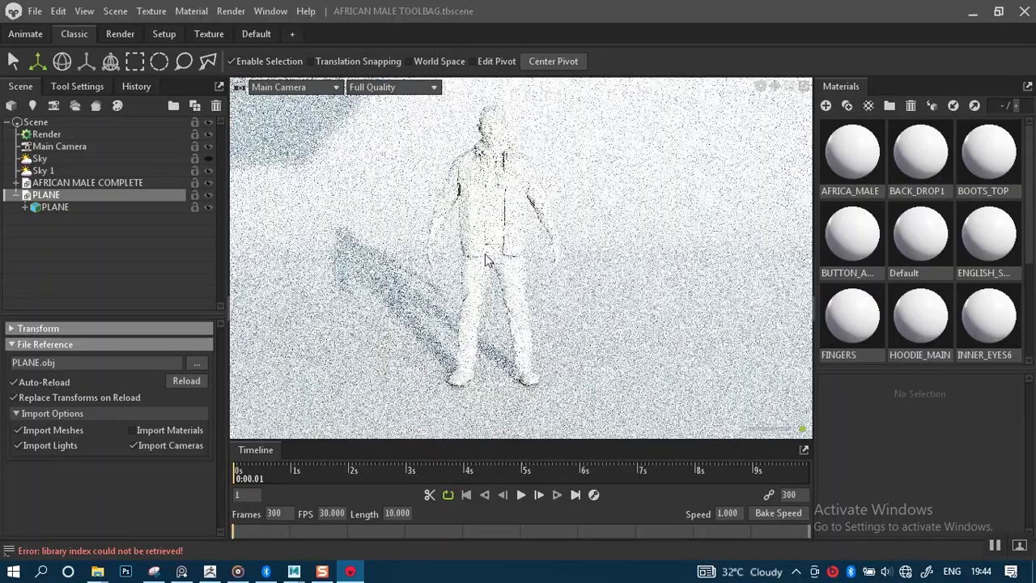
pyautogui.moveTo(514, 265); pyautogui.dragTo(507, 263)
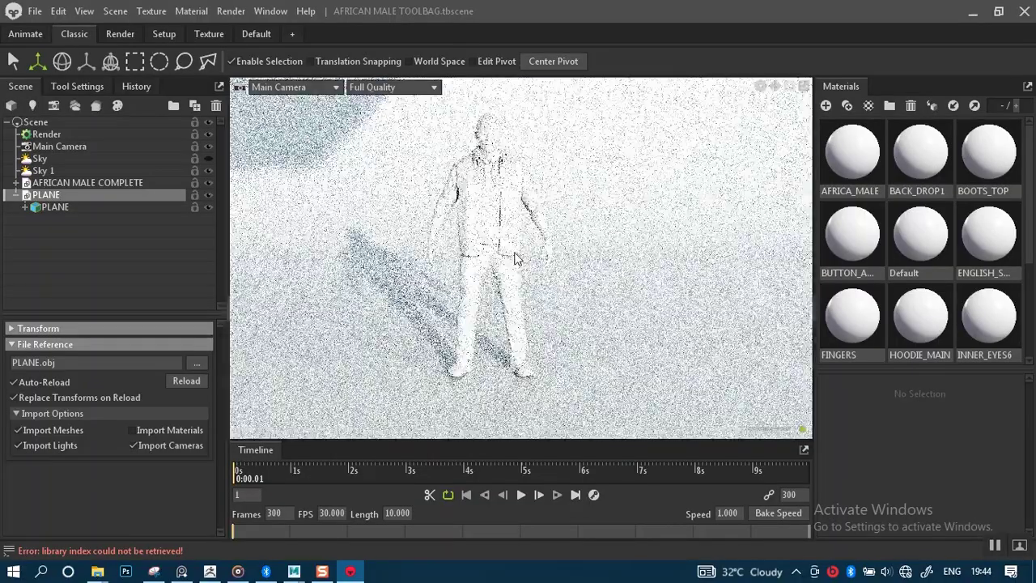
pyautogui.scroll(1, 517, 270)
pyautogui.moveTo(531, 255); pyautogui.dragTo(539, 264, button='middle')
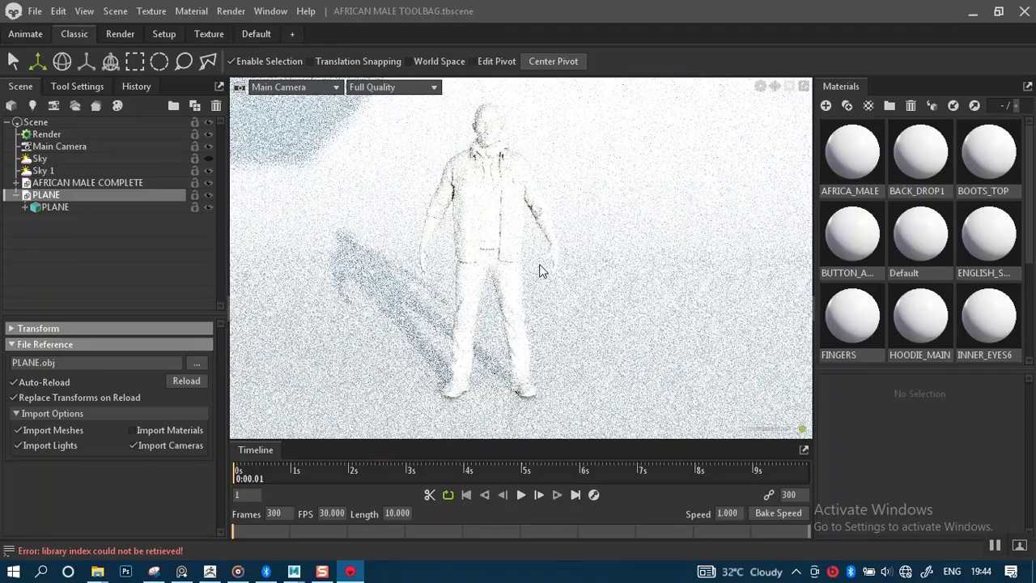
pyautogui.moveTo(553, 273)
pyautogui.keyDown('shift'); pyautogui.mouseDown()
pyautogui.moveTo(529, 276)
pyautogui.moveTo(574, 266)
pyautogui.moveTo(557, 270)
pyautogui.mouseUp(); pyautogui.keyUp('shift')
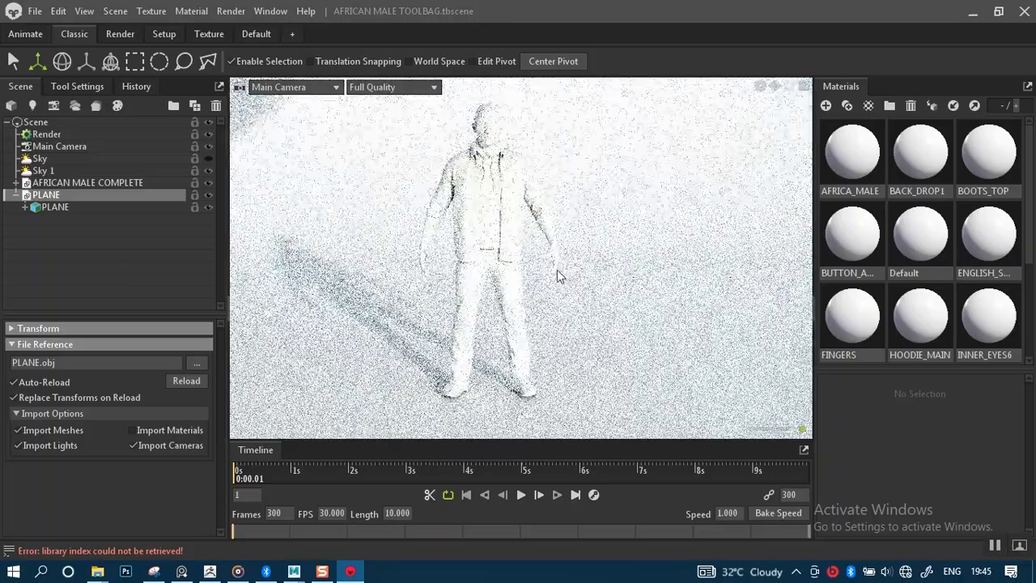
pyautogui.scroll(-5, 528, 217)
pyautogui.scroll(-5, 526, 222)
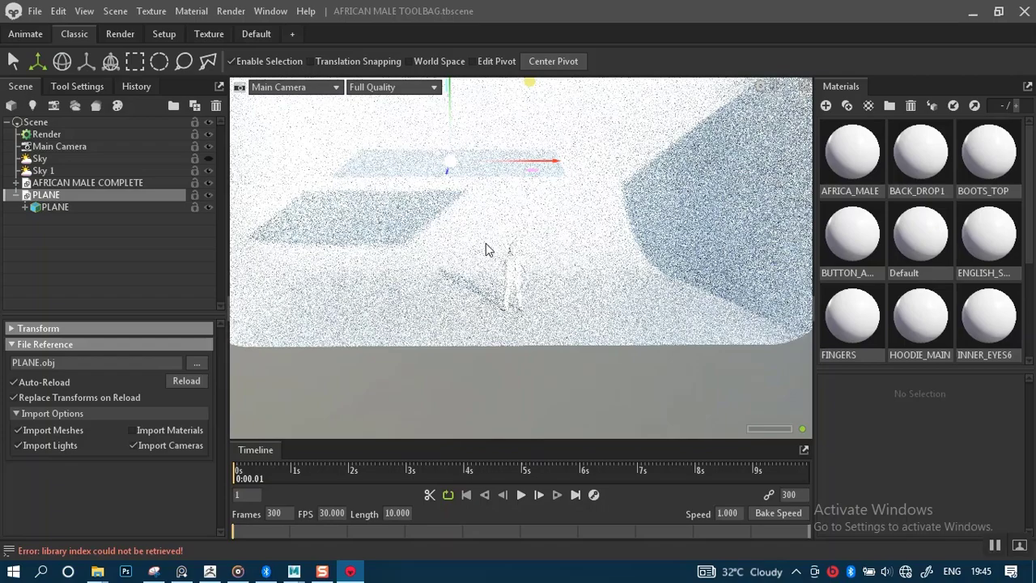
# Rotate the plane about 12.5° and 11° on two axes so it stands upright.
pyautogui.keyDown('alt'); pyautogui.moveTo(486, 244); pyautogui.dragTo(508, 267); pyautogui.keyUp('alt')
pyautogui.press('e')
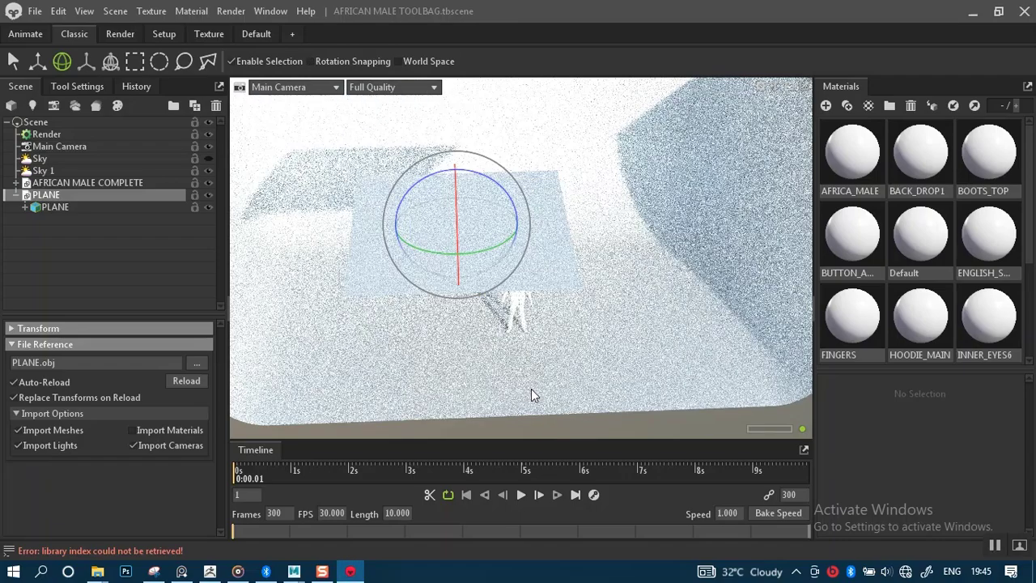
pyautogui.moveTo(458, 243); pyautogui.dragTo(462, 284)
pyautogui.moveTo(484, 226); pyautogui.dragTo(485, 280)
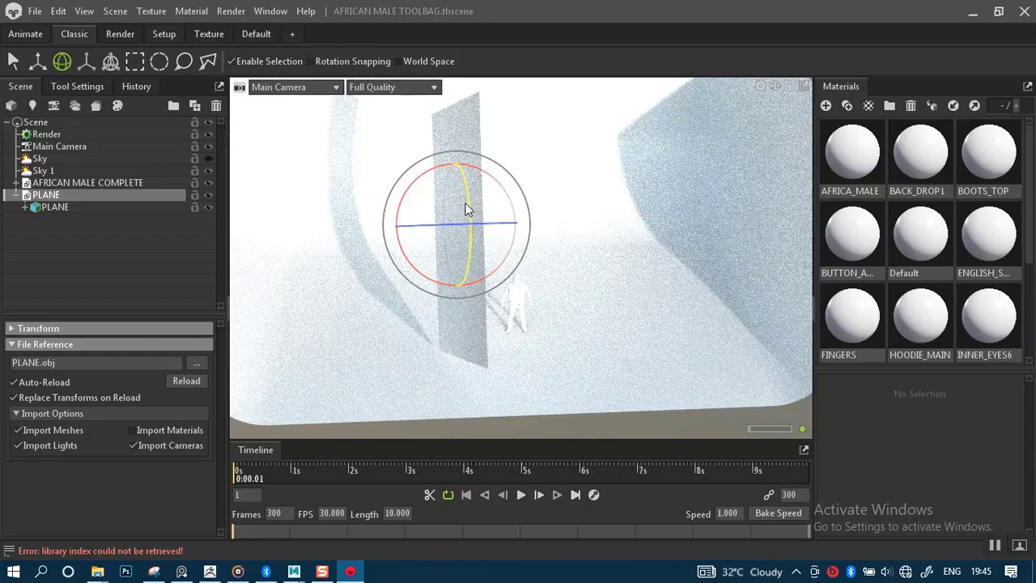
pyautogui.moveTo(468, 209); pyautogui.dragTo(475, 213)
# Slide the upright plane to the left of the figure so it casts a shadow.
pyautogui.press('w')
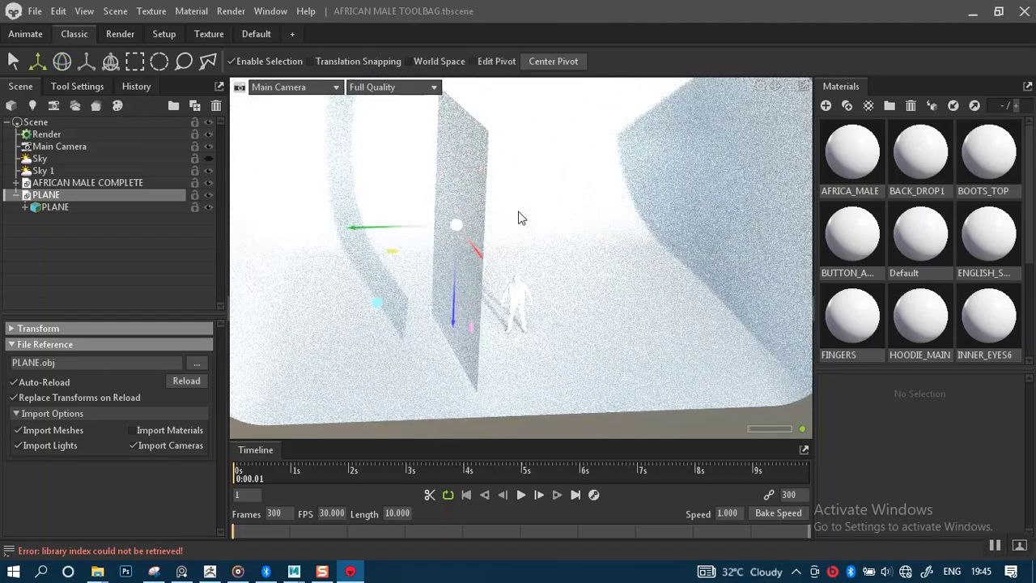
pyautogui.moveTo(397, 234); pyautogui.dragTo(335, 234)
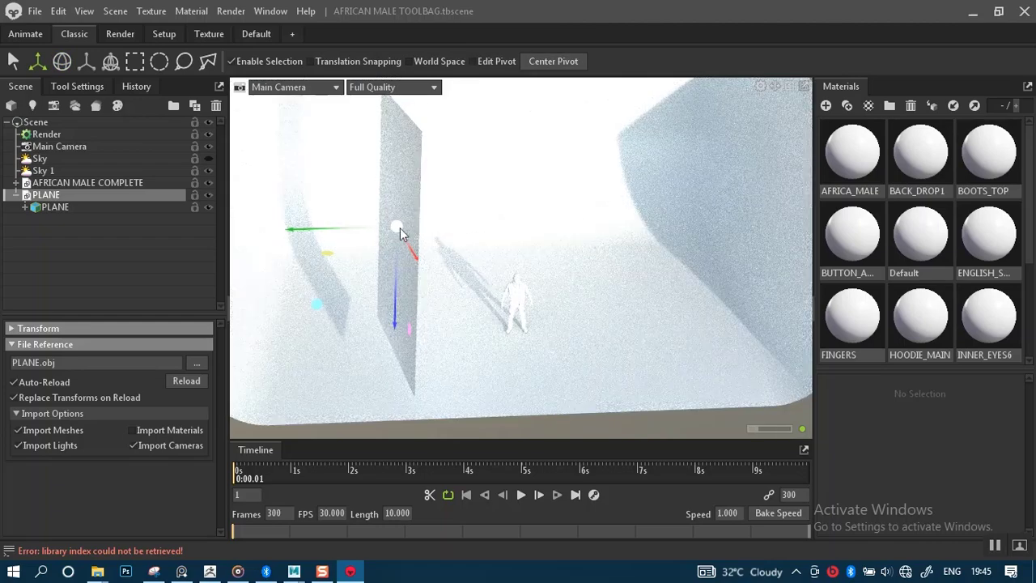
pyautogui.moveTo(331, 229); pyautogui.dragTo(561, 216)
pyautogui.press('e')
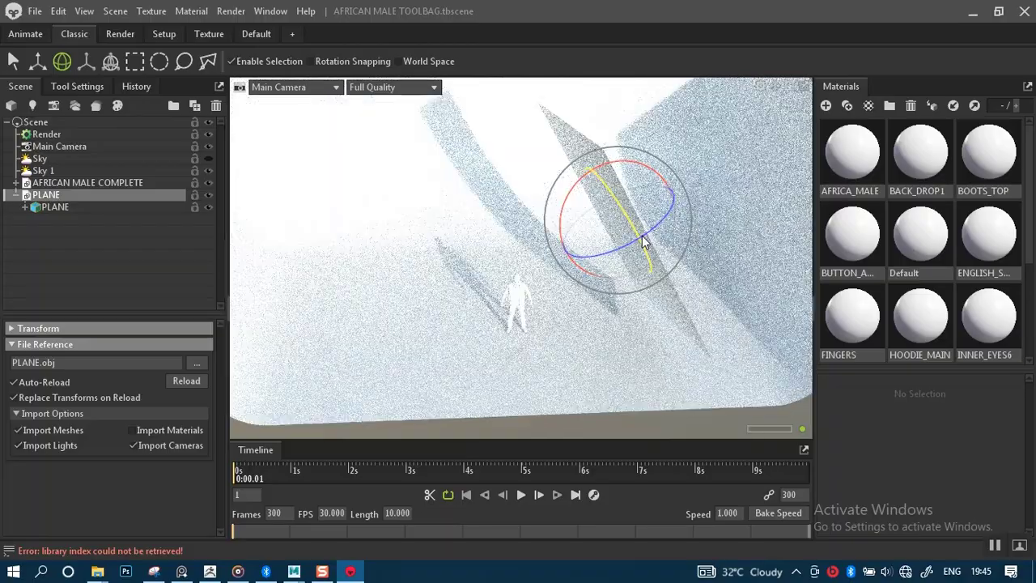
# Rotate the plane further, by about 5.37° and then 3.87°.
pyautogui.moveTo(677, 231); pyautogui.dragTo(579, 267)
pyautogui.moveTo(741, 157); pyautogui.dragTo(729, 137)
pyautogui.scroll(-5, 731, 210)
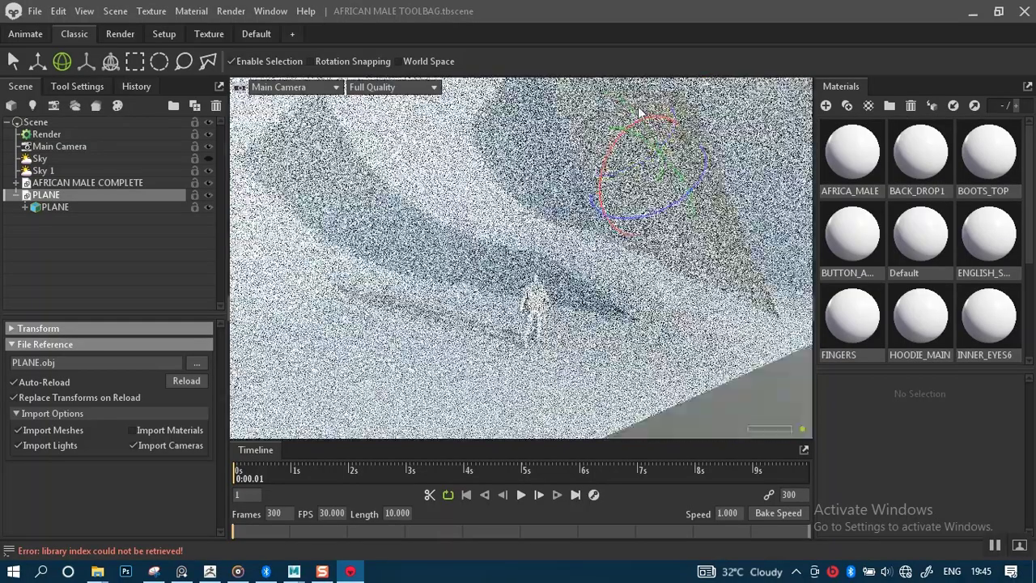
pyautogui.moveTo(615, 225); pyautogui.dragTo(667, 328)
pyautogui.press('w')
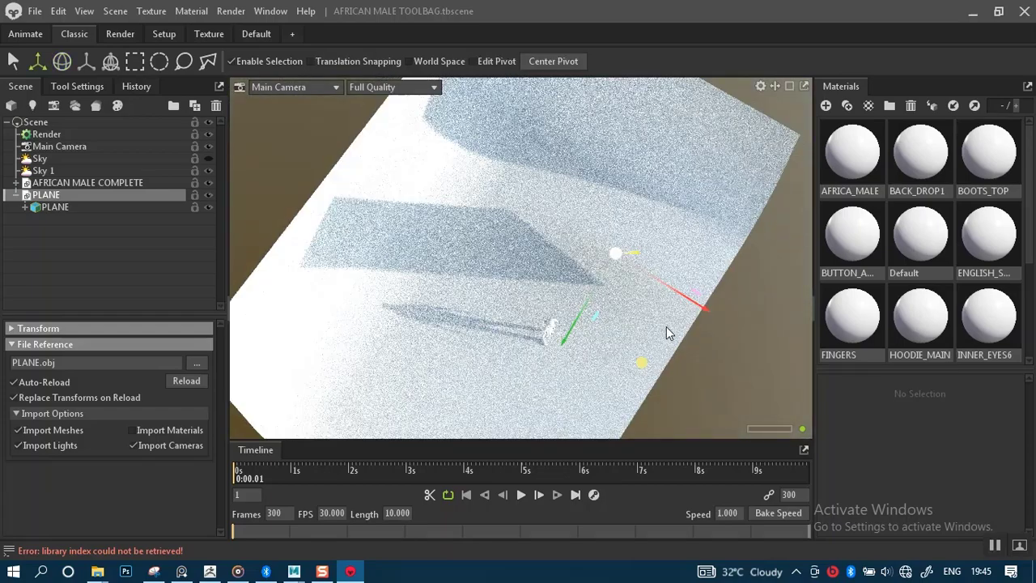
pyautogui.press('e')
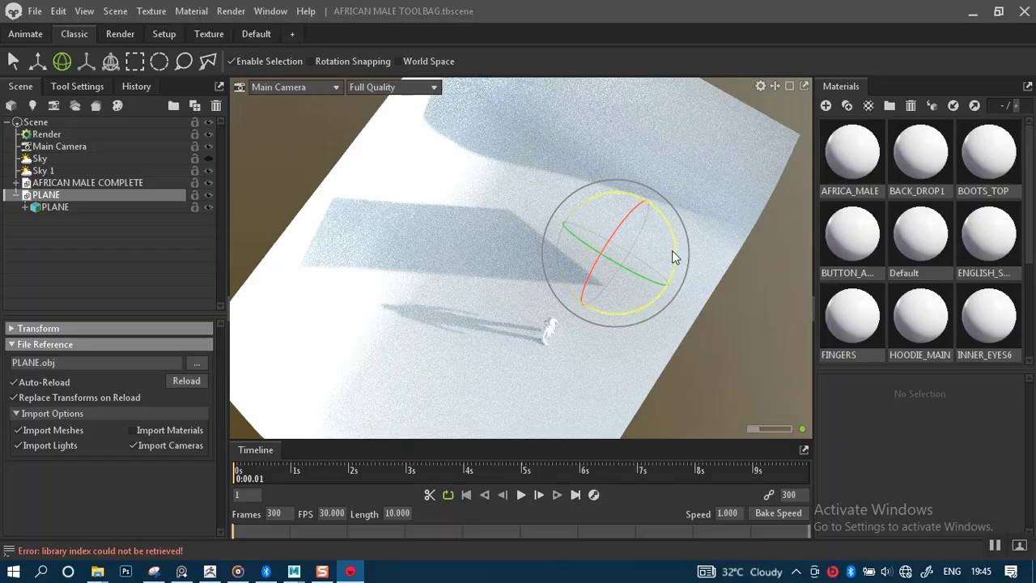
pyautogui.moveTo(672, 250); pyautogui.dragTo(670, 265)
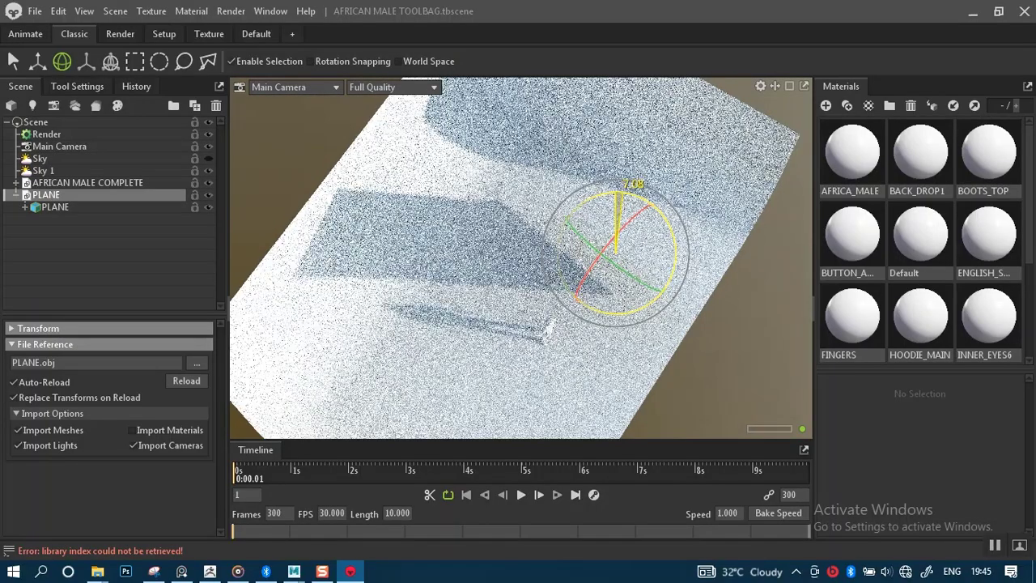
# Orbit around the scene to check the plane's broad diagonal shadow beside the figure.
pyautogui.keyDown('alt'); pyautogui.moveTo(641, 316); pyautogui.dragTo(473, 192); pyautogui.keyUp('alt')
pyautogui.keyDown('alt'); pyautogui.moveTo(531, 212); pyautogui.dragTo(634, 235); pyautogui.keyUp('alt')
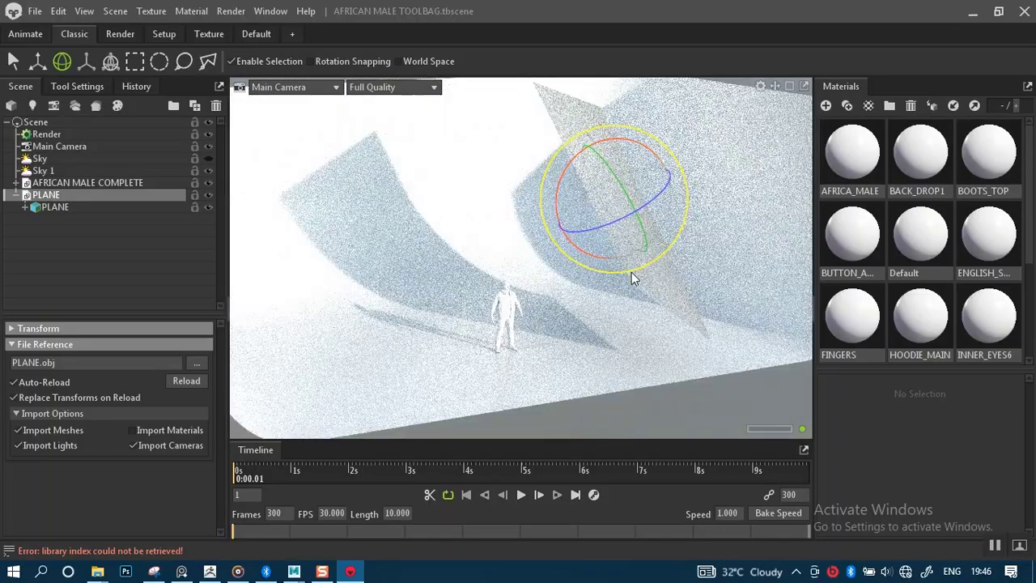
pyautogui.moveTo(631, 272)
pyautogui.keyDown('alt'); pyautogui.mouseDown()
pyautogui.moveTo(662, 295)
pyautogui.moveTo(717, 270)
pyautogui.moveTo(760, 298)
pyautogui.moveTo(648, 284)
pyautogui.mouseUp(); pyautogui.keyUp('alt')
pyautogui.press('w')
pyautogui.scroll(5, 648, 284)
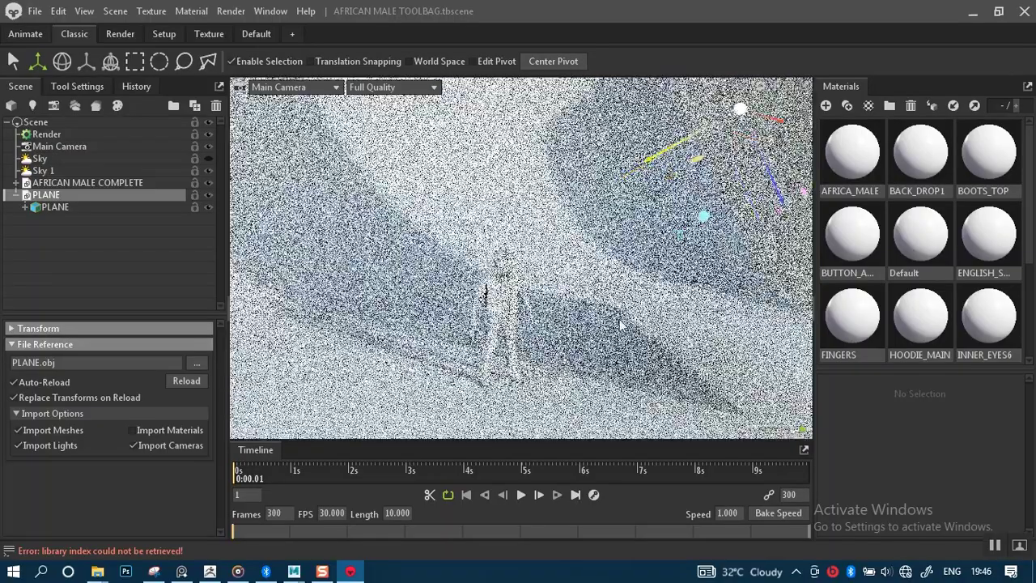
pyautogui.keyDown('alt'); pyautogui.moveTo(599, 284); pyautogui.dragTo(519, 267, button='middle'); pyautogui.keyUp('alt')
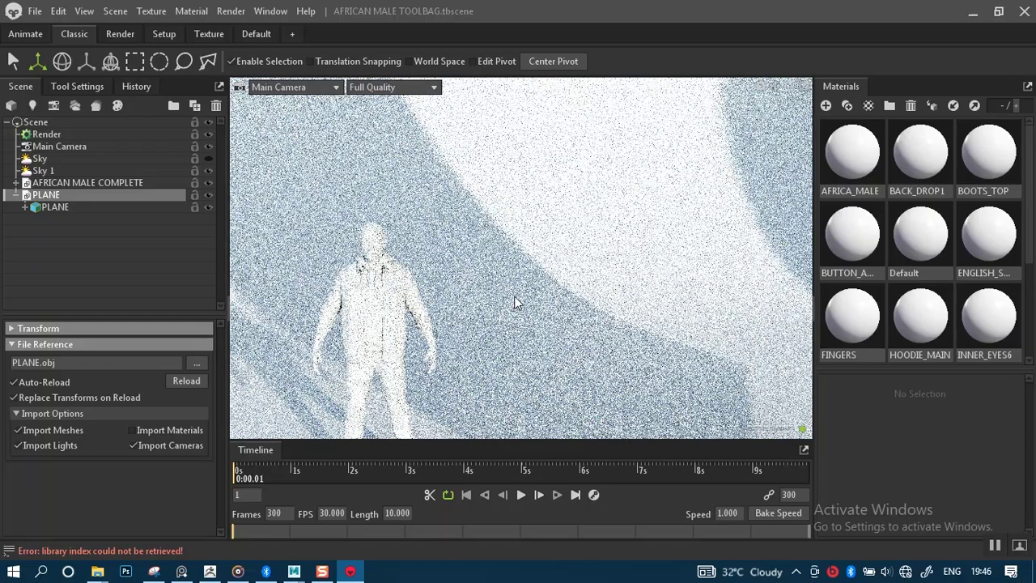
pyautogui.scroll(-5, 541, 279)
pyautogui.keyDown('alt'); pyautogui.moveTo(572, 246); pyautogui.dragTo(460, 354); pyautogui.keyUp('alt')
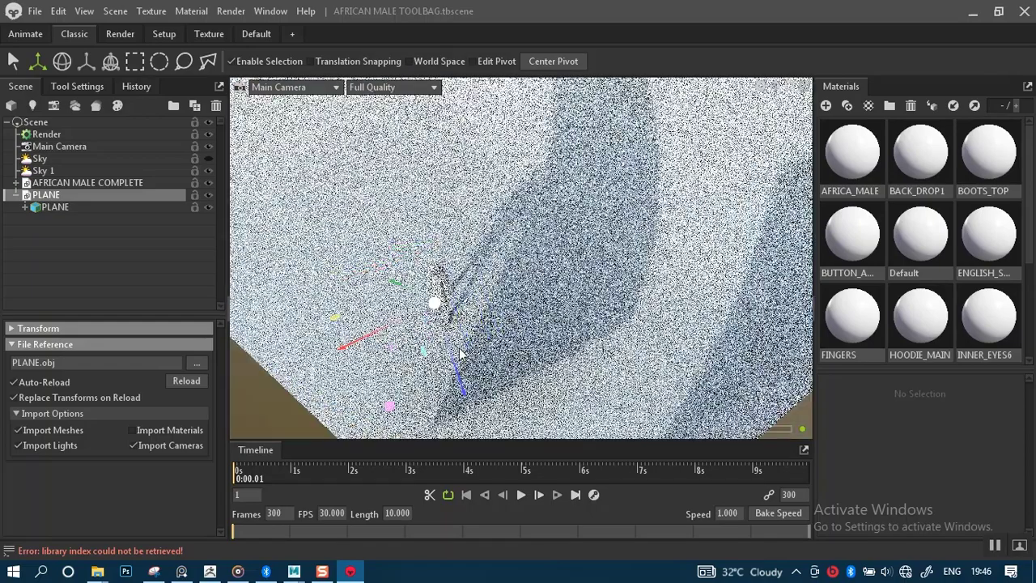
pyautogui.click(394, 88)
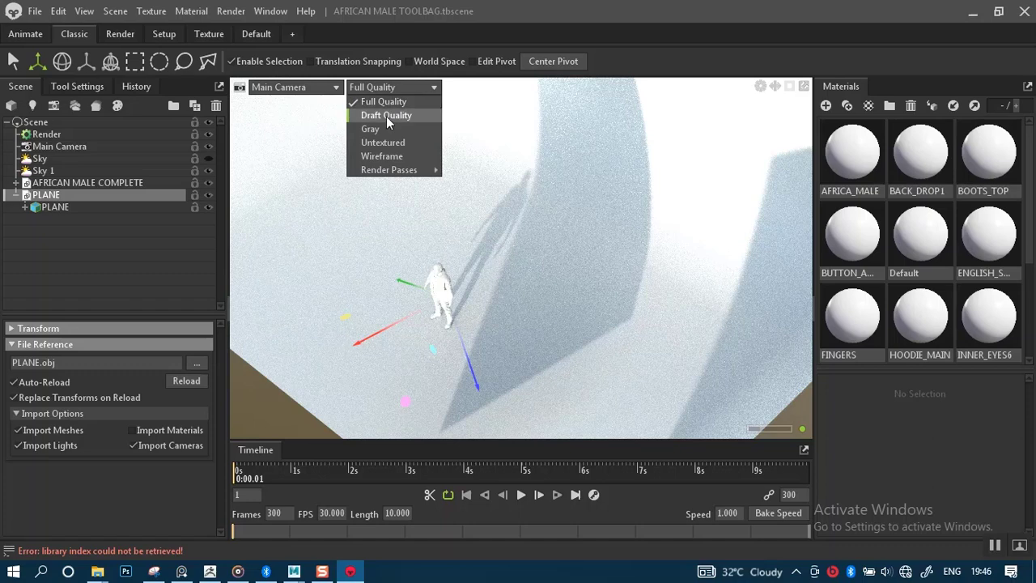
# Switch the viewport to Draft Quality and rotate the plane to about 15.9° then 26°.
pyautogui.click(386, 116)
pyautogui.keyDown('alt'); pyautogui.moveTo(553, 234); pyautogui.dragTo(612, 204); pyautogui.keyUp('alt')
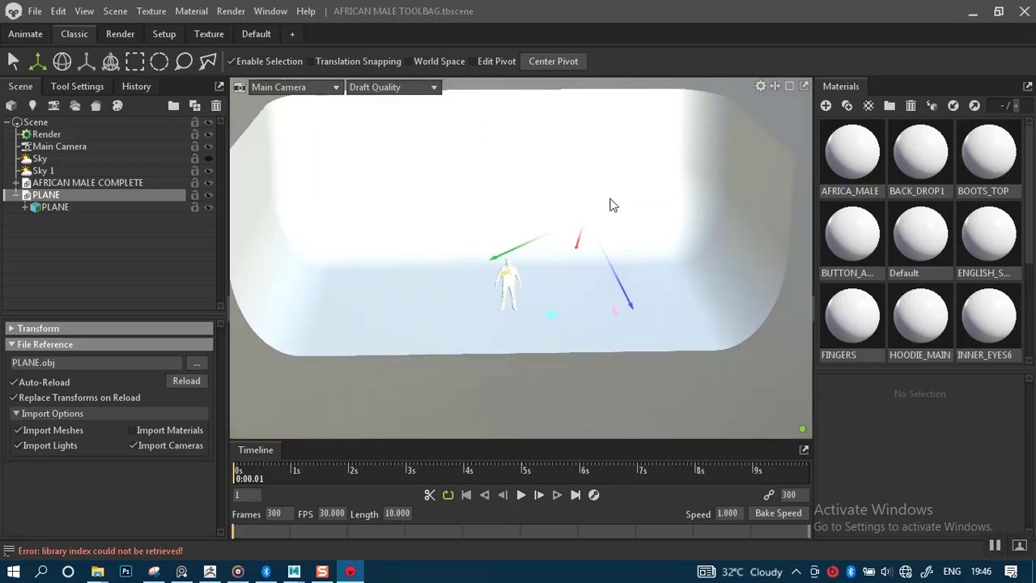
pyautogui.press('e')
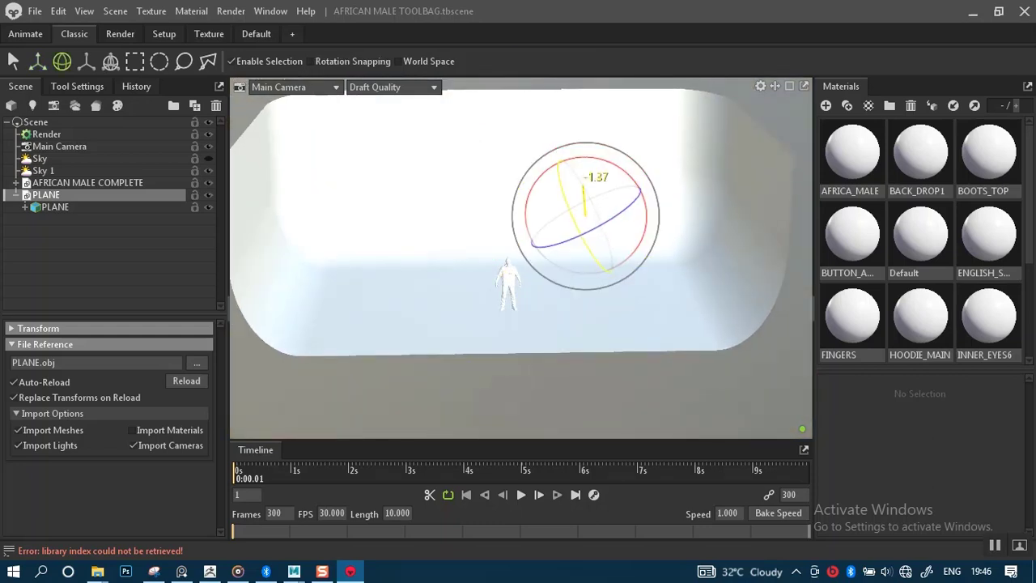
pyautogui.moveTo(604, 218); pyautogui.dragTo(620, 186)
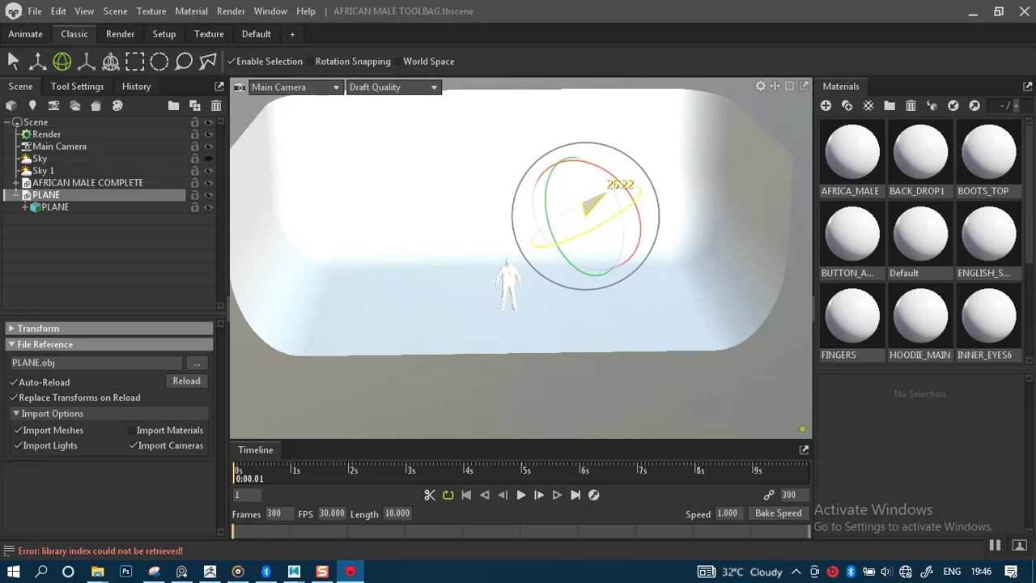
pyautogui.keyDown('alt'); pyautogui.moveTo(639, 264); pyautogui.dragTo(555, 300); pyautogui.keyUp('alt')
# Set the viewport back to Full Quality and zoom in until the figure fills the view.
pyautogui.keyDown('alt'); pyautogui.moveTo(556, 300); pyautogui.dragTo(619, 319, button='right'); pyautogui.keyUp('alt')
pyautogui.keyDown('alt'); pyautogui.moveTo(619, 319); pyautogui.dragTo(650, 247); pyautogui.keyUp('alt')
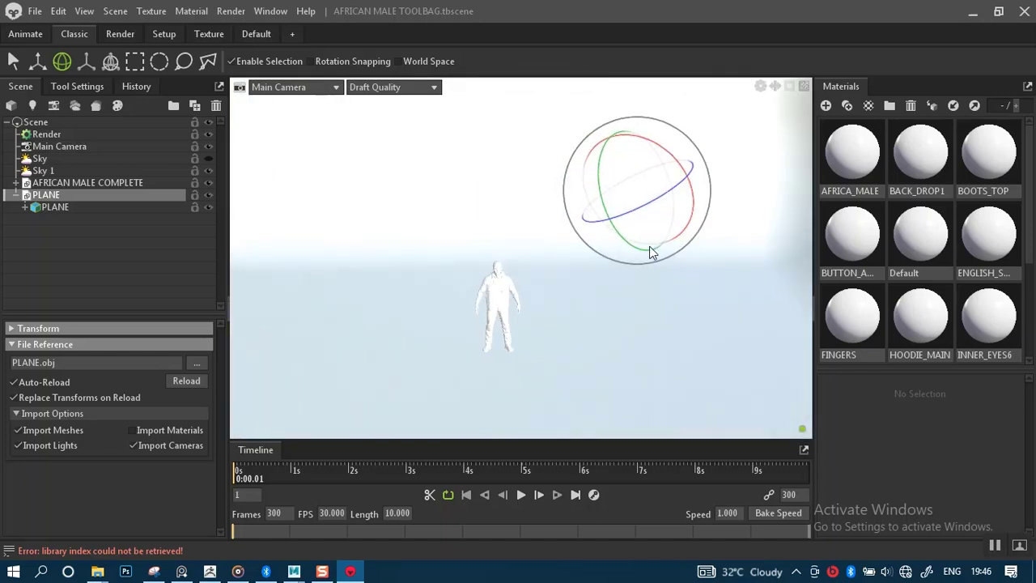
pyautogui.click(388, 87)
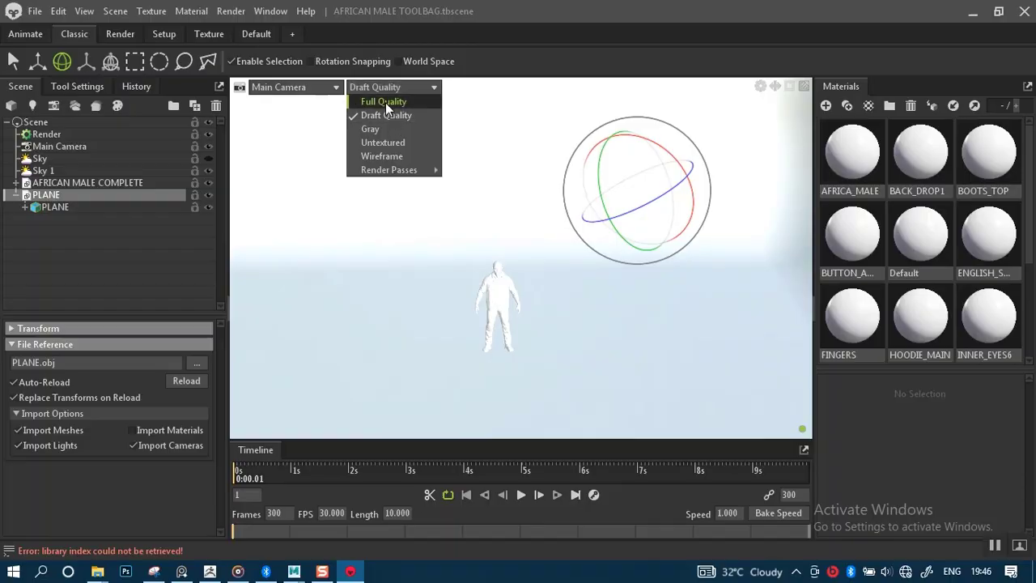
pyautogui.click(386, 102)
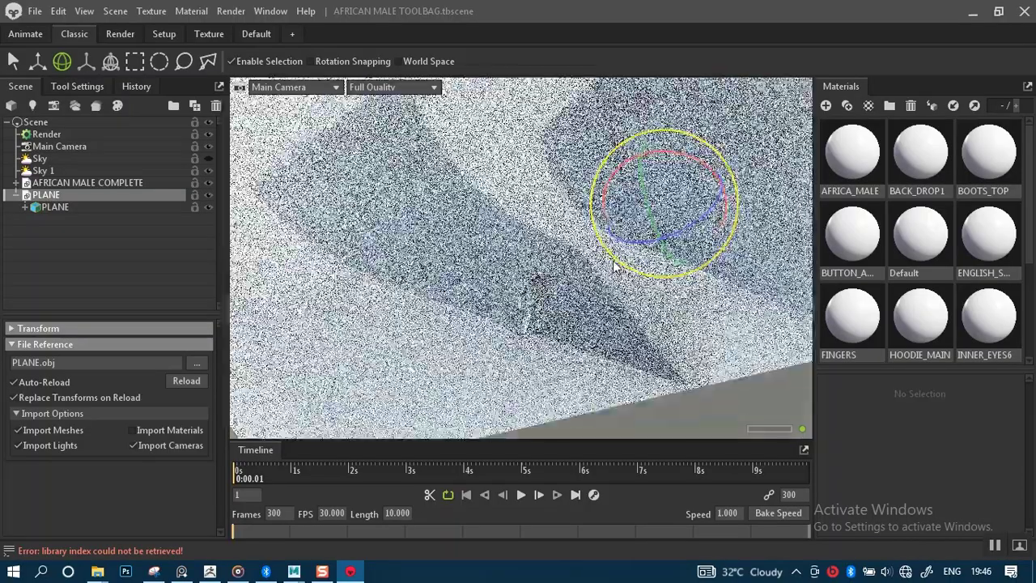
pyautogui.keyDown('alt'); pyautogui.moveTo(583, 303); pyautogui.dragTo(523, 323, button='right'); pyautogui.keyUp('alt')
pyautogui.keyDown('alt'); pyautogui.moveTo(523, 324); pyautogui.dragTo(479, 297); pyautogui.keyUp('alt')
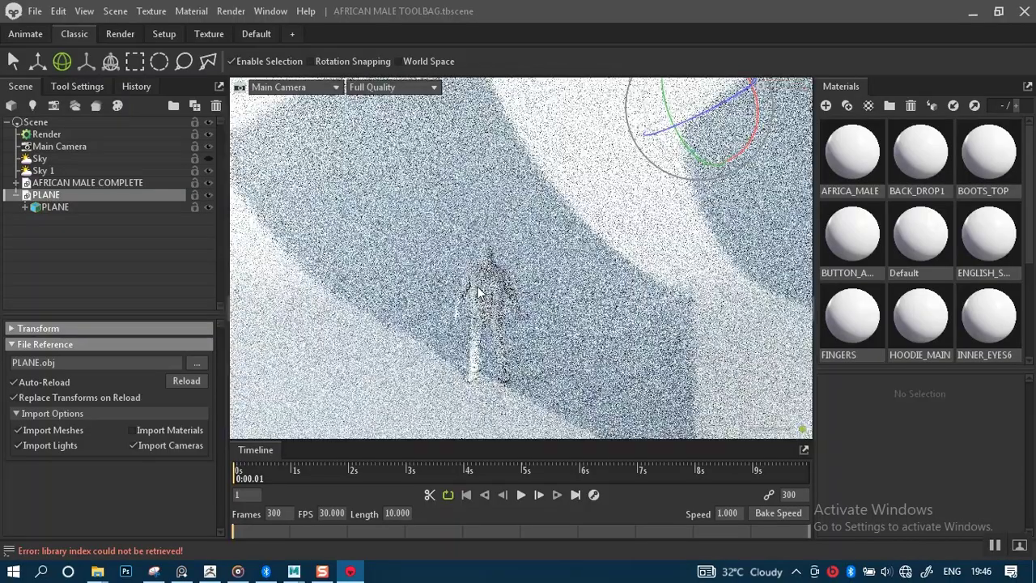
pyautogui.keyDown('alt'); pyautogui.moveTo(477, 288); pyautogui.dragTo(539, 230, button='middle'); pyautogui.keyUp('alt')
pyautogui.keyDown('alt'); pyautogui.moveTo(539, 230); pyautogui.dragTo(547, 267, button='right'); pyautogui.keyUp('alt')
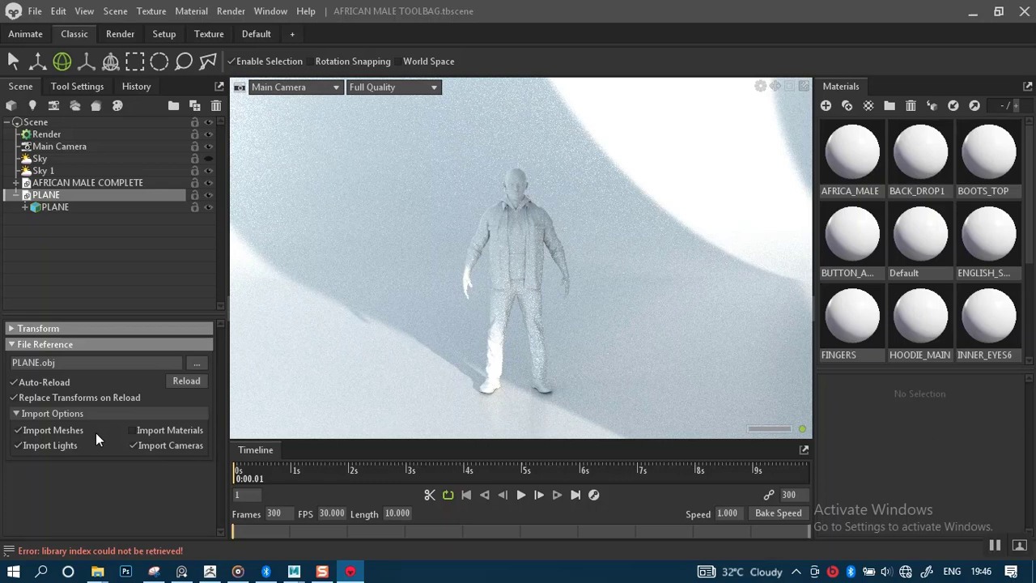
# Tick Invisible to Camera on the PLANE mesh.
pyautogui.click(69, 209)
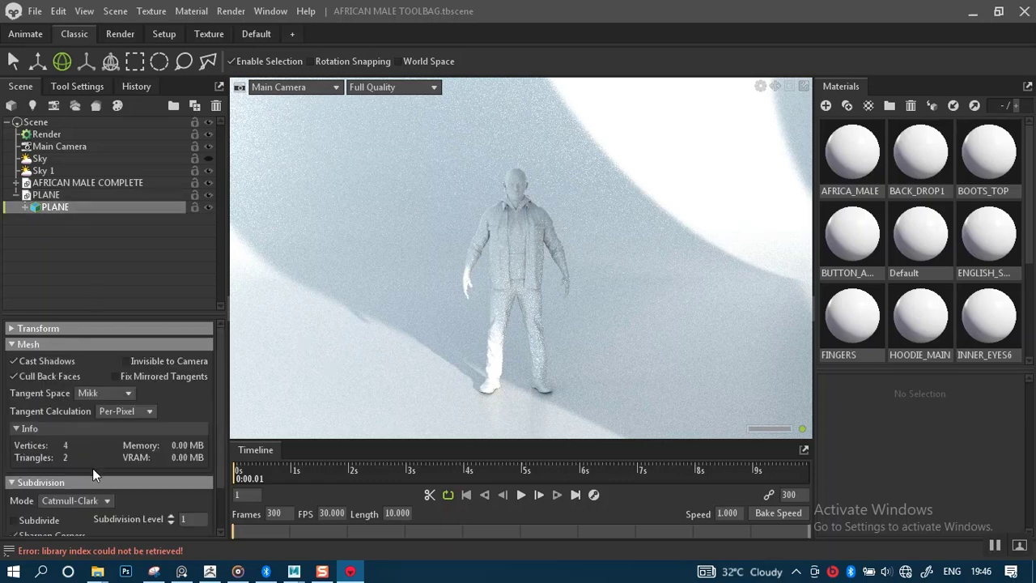
pyautogui.scroll(-1, 93, 468)
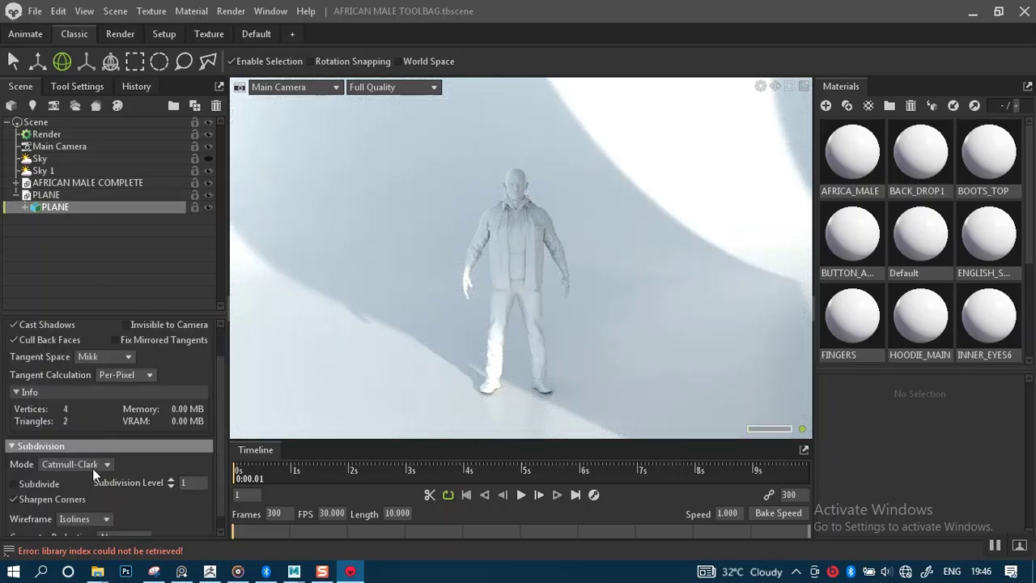
pyautogui.scroll(-1, 93, 474)
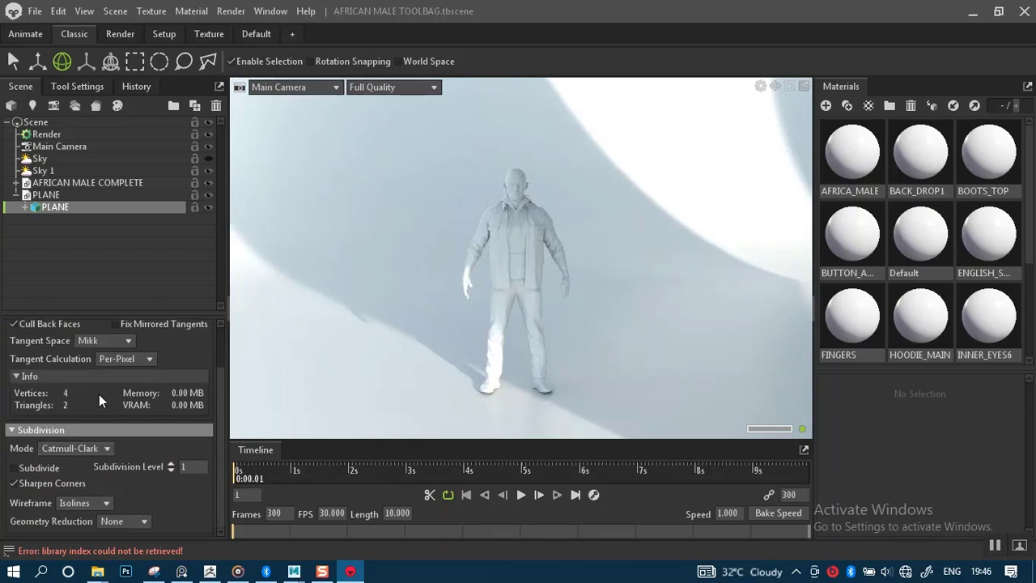
pyautogui.scroll(3, 99, 395)
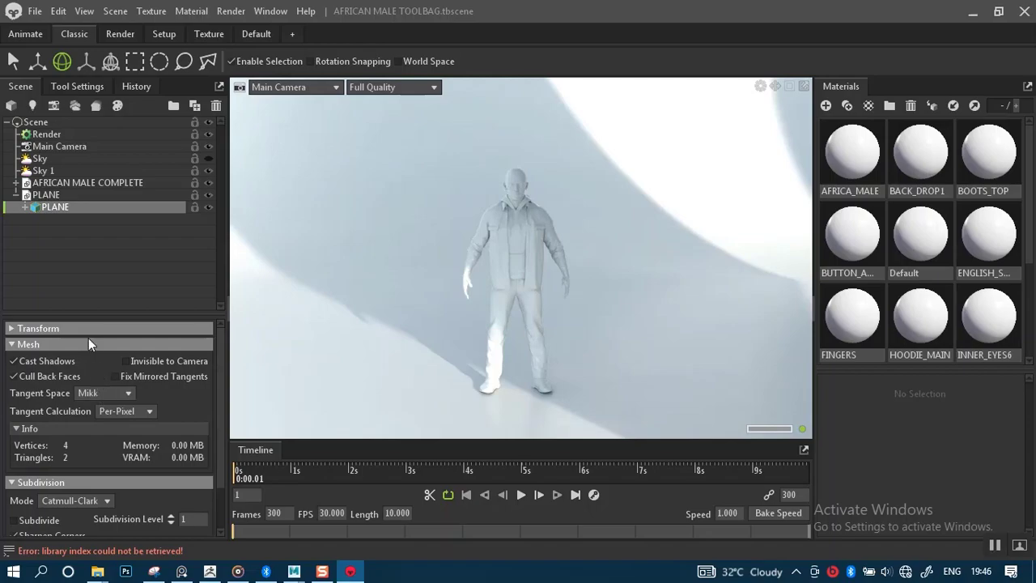
pyautogui.click(88, 330)
pyautogui.click(88, 330)
pyautogui.click(129, 359)
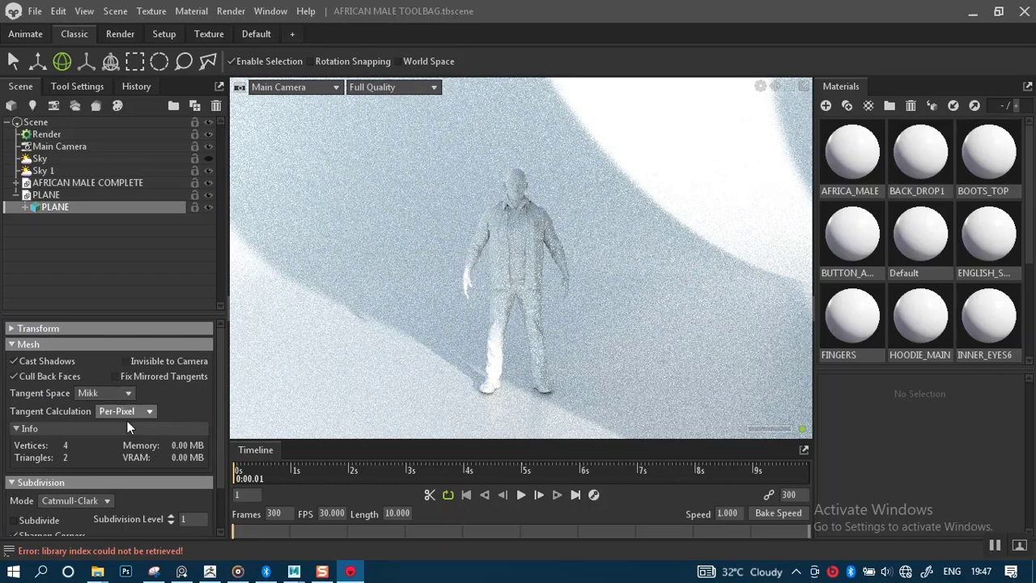
pyautogui.scroll(-3, 91, 444)
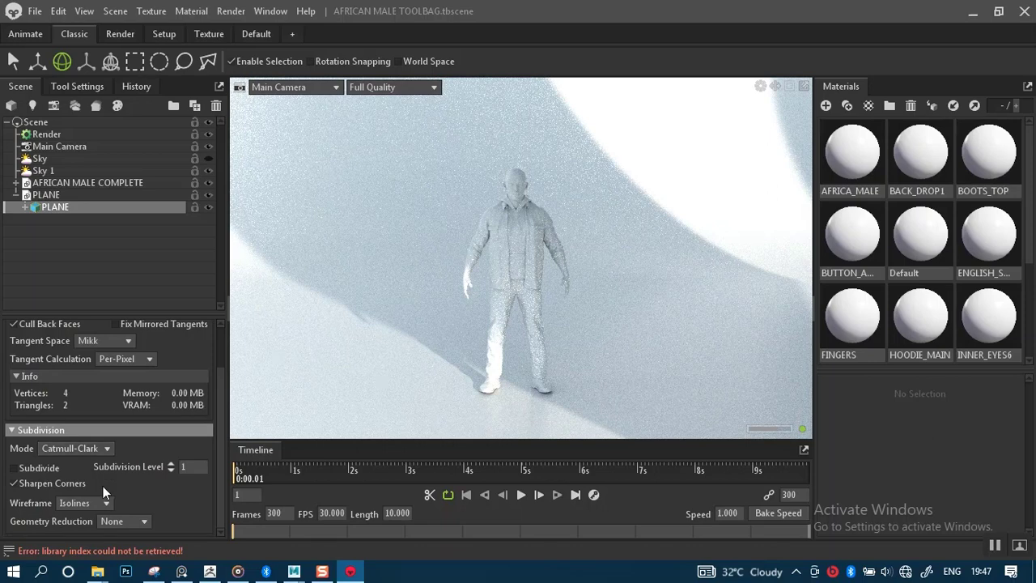
# Enable light import on the PLANE.obj object and untick Cast Shadows on the PLANE mesh.
pyautogui.click(46, 195)
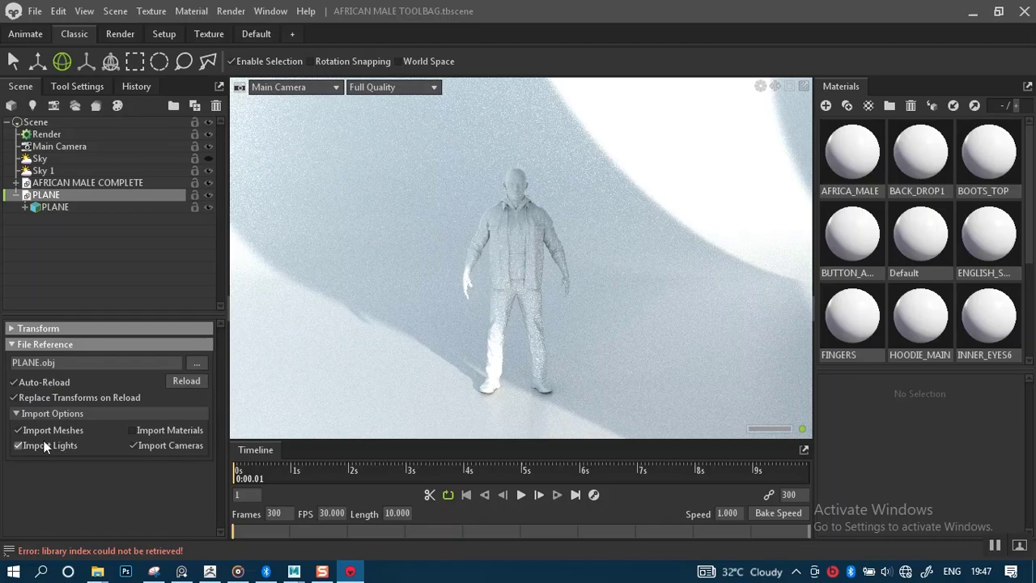
pyautogui.click(17, 445)
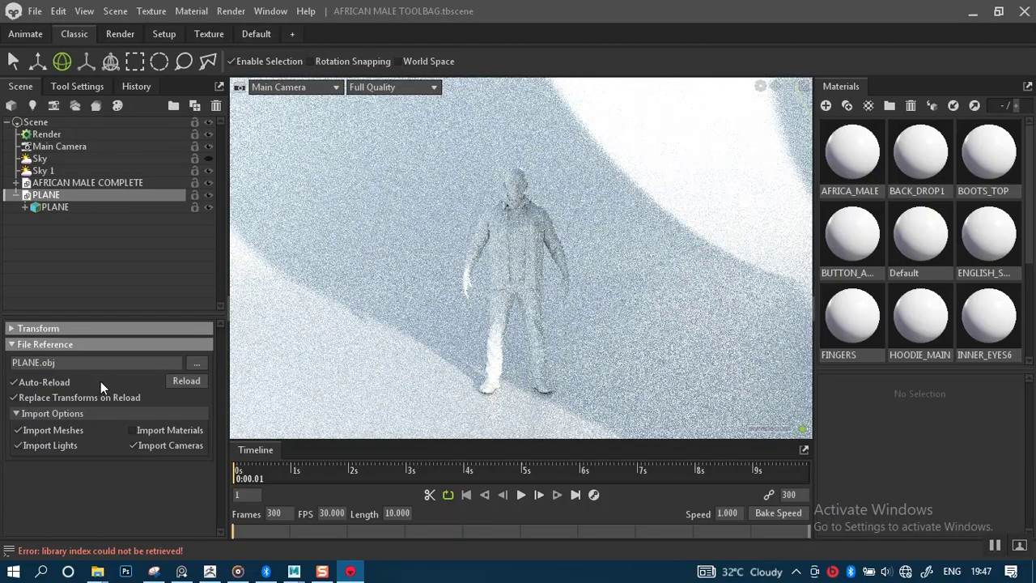
pyautogui.click(55, 207)
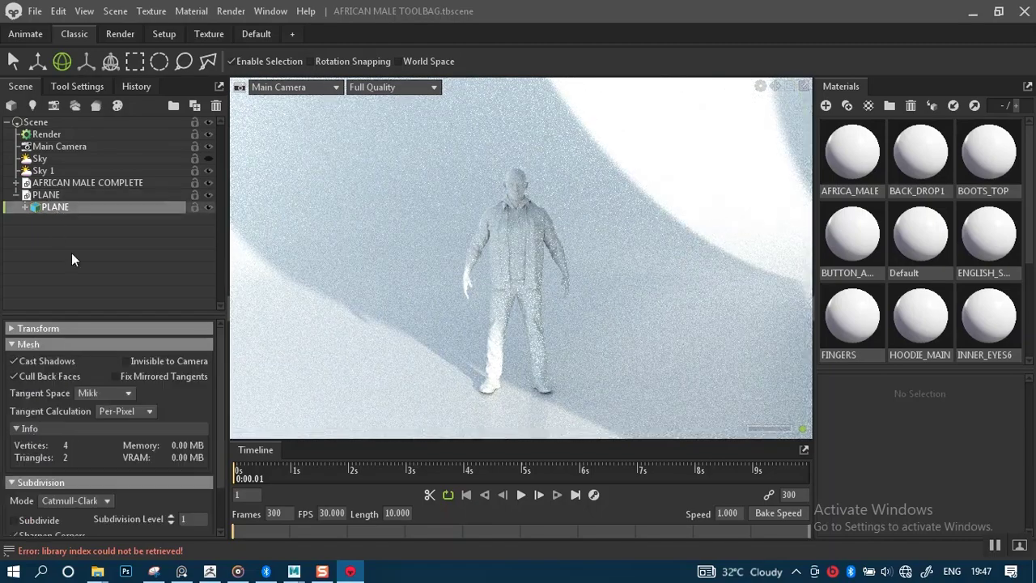
pyautogui.click(14, 362)
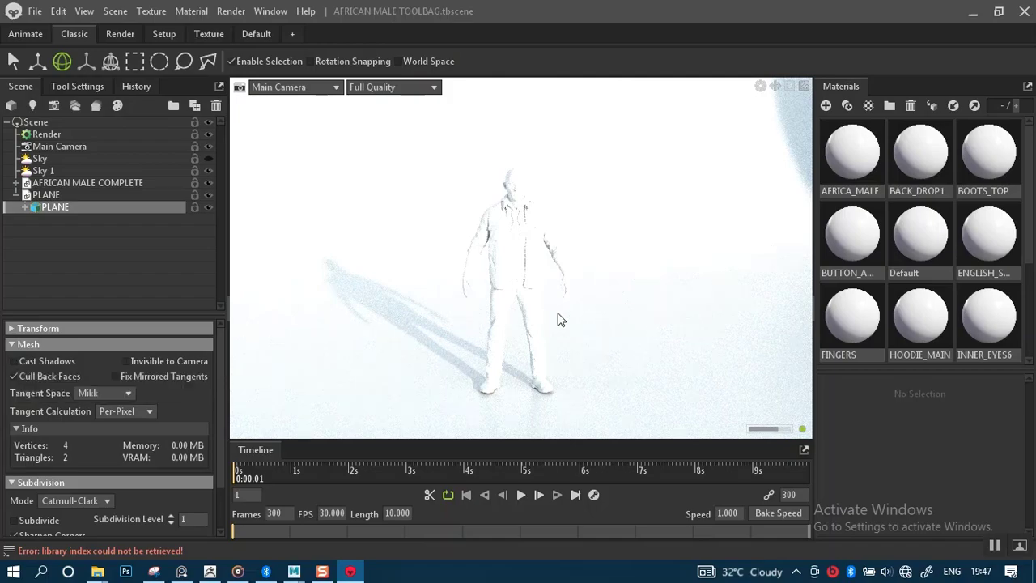
# Re-enable Cast Shadows on PLANE and rotate it to re-aim its shadow.
pyautogui.keyDown('alt'); pyautogui.moveTo(559, 320); pyautogui.dragTo(537, 283, button='right'); pyautogui.keyUp('alt')
pyautogui.keyDown('alt'); pyautogui.moveTo(537, 283); pyautogui.dragTo(519, 311); pyautogui.keyUp('alt')
pyautogui.keyDown('alt'); pyautogui.moveTo(519, 310); pyautogui.dragTo(501, 267, button='right'); pyautogui.keyUp('alt')
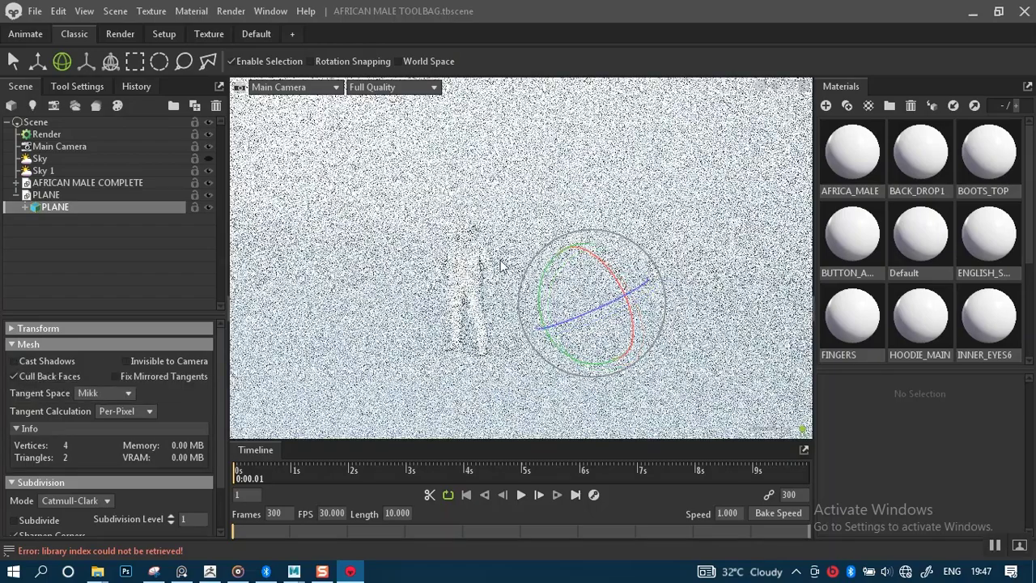
pyautogui.keyDown('alt'); pyautogui.moveTo(501, 267); pyautogui.dragTo(532, 255); pyautogui.keyUp('alt')
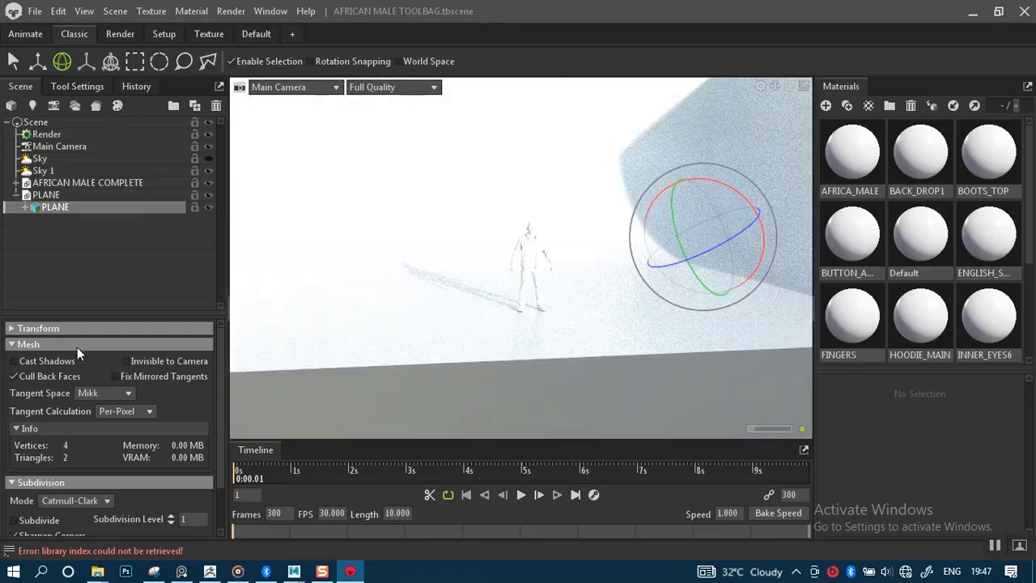
pyautogui.click(14, 362)
pyautogui.moveTo(640, 259); pyautogui.dragTo(616, 279)
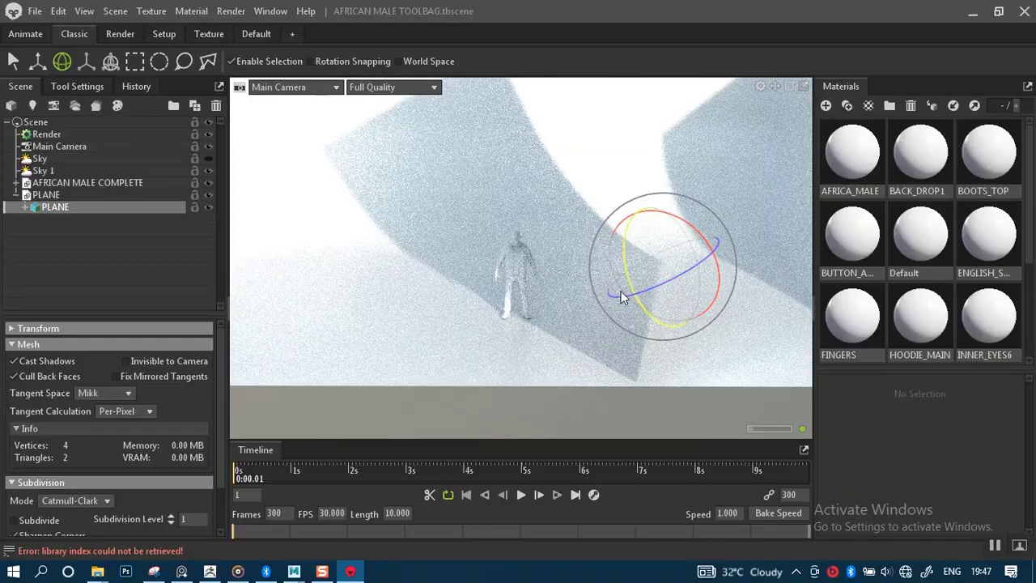
# Frame the character's head and torso closely, then rotate the sky lighting around it.
pyautogui.keyDown('alt'); pyautogui.moveTo(621, 291); pyautogui.dragTo(596, 371, button='right'); pyautogui.keyUp('alt')
pyautogui.keyDown('alt'); pyautogui.moveTo(596, 371); pyautogui.dragTo(625, 314); pyautogui.keyUp('alt')
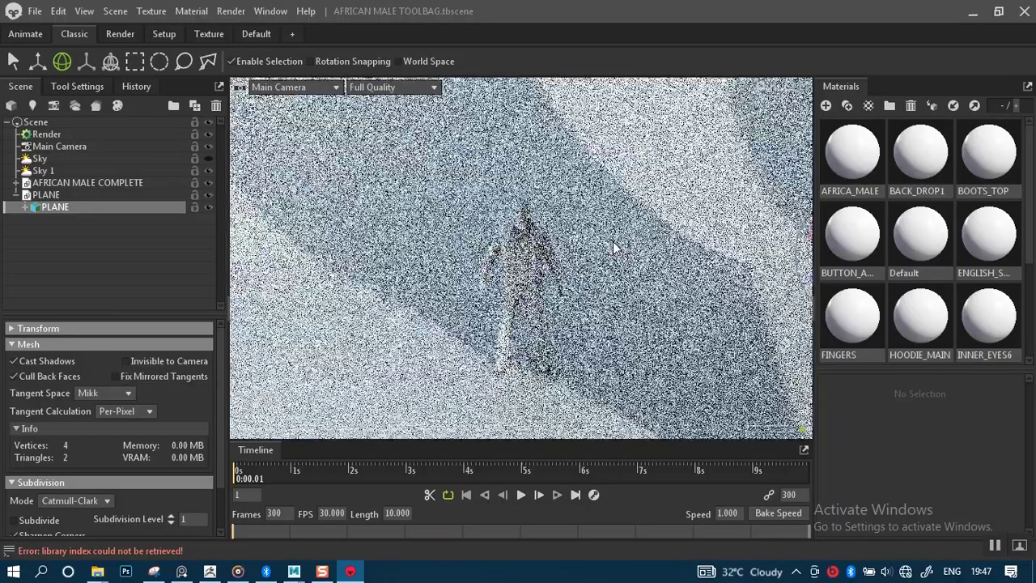
pyautogui.keyDown('alt'); pyautogui.moveTo(613, 241); pyautogui.dragTo(628, 315, button='right'); pyautogui.keyUp('alt')
pyautogui.keyDown('alt'); pyautogui.moveTo(602, 254); pyautogui.dragTo(604, 218, button='middle'); pyautogui.keyUp('alt')
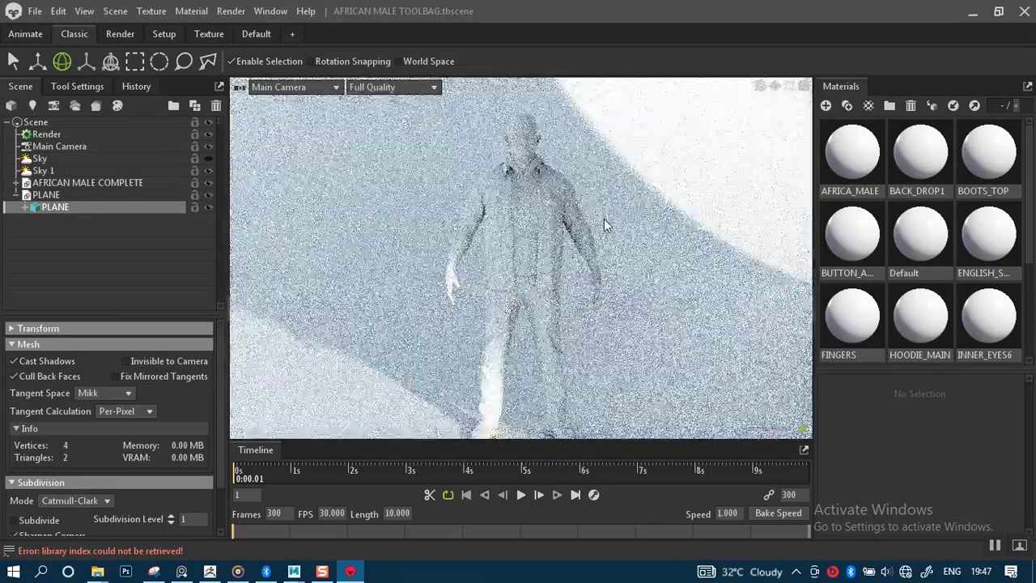
pyautogui.keyDown('alt'); pyautogui.moveTo(604, 219); pyautogui.dragTo(610, 242, button='right'); pyautogui.keyUp('alt')
pyautogui.keyDown('alt'); pyautogui.moveTo(609, 242); pyautogui.dragTo(605, 278, button='middle'); pyautogui.keyUp('alt')
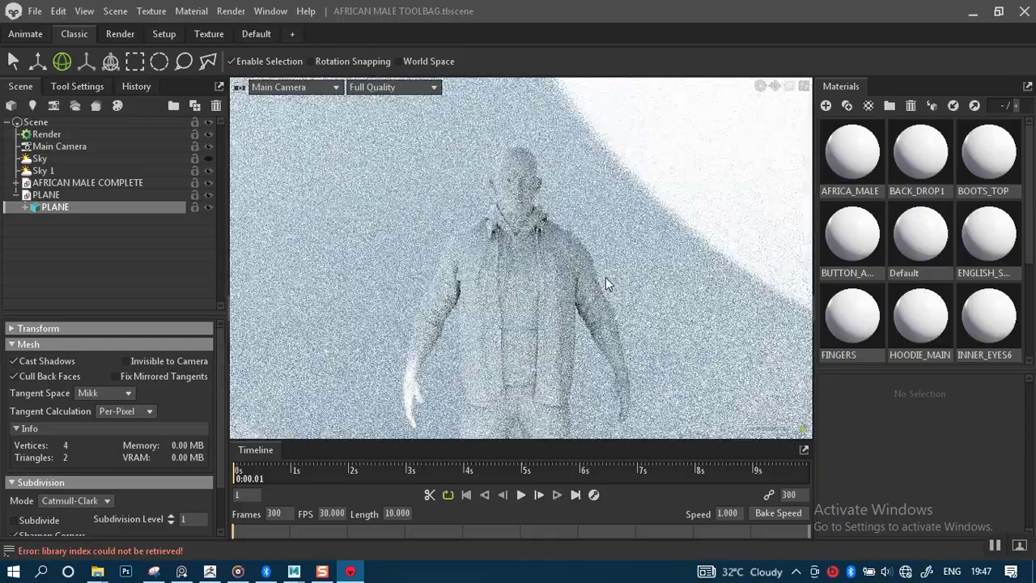
pyautogui.keyDown('alt'); pyautogui.moveTo(605, 277); pyautogui.dragTo(600, 282); pyautogui.keyUp('alt')
pyautogui.keyDown('alt'); pyautogui.moveTo(600, 282); pyautogui.dragTo(601, 309, button='right'); pyautogui.keyUp('alt')
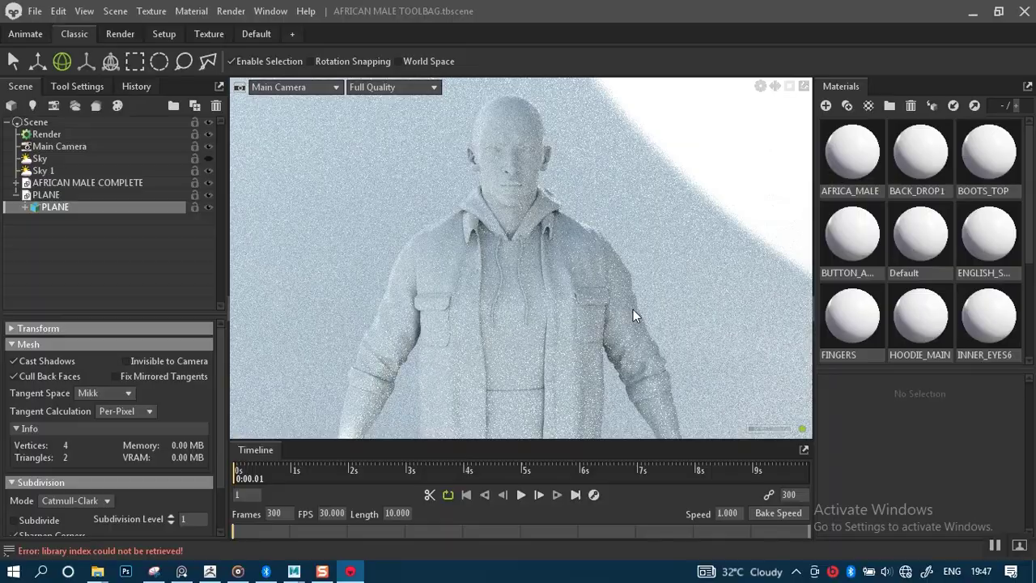
pyautogui.keyDown('shift'); pyautogui.moveTo(633, 310); pyautogui.dragTo(550, 294); pyautogui.keyUp('shift')
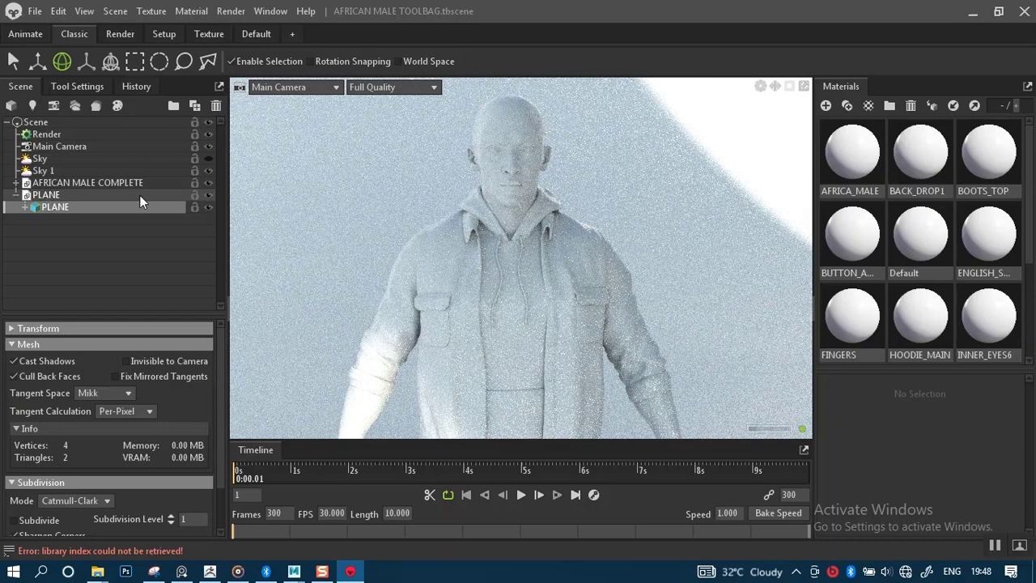
# Set the viewport to Draft Quality and light with Sky instead of Sky 1.
pyautogui.click(380, 87)
pyautogui.click(397, 117)
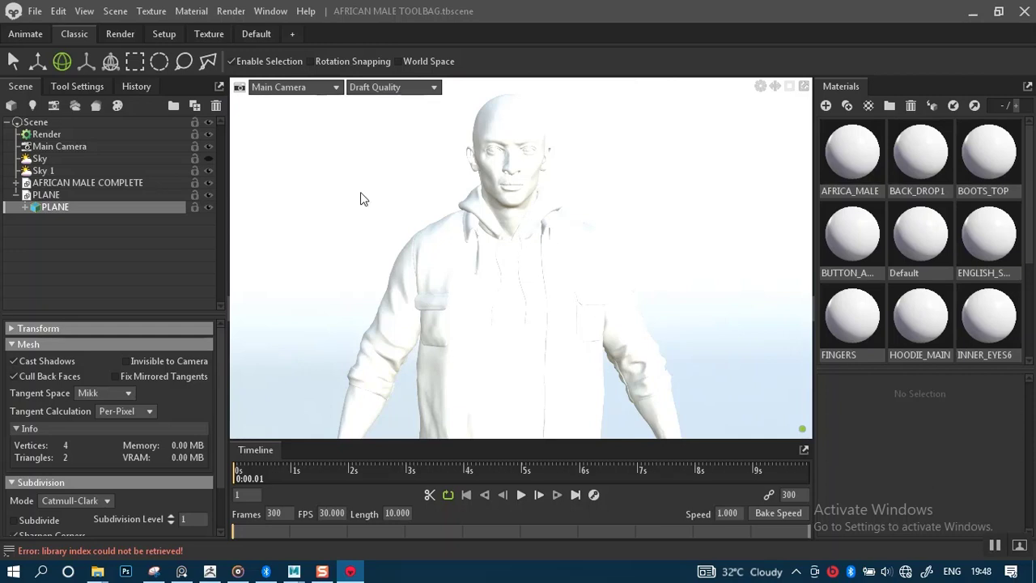
pyautogui.click(35, 137)
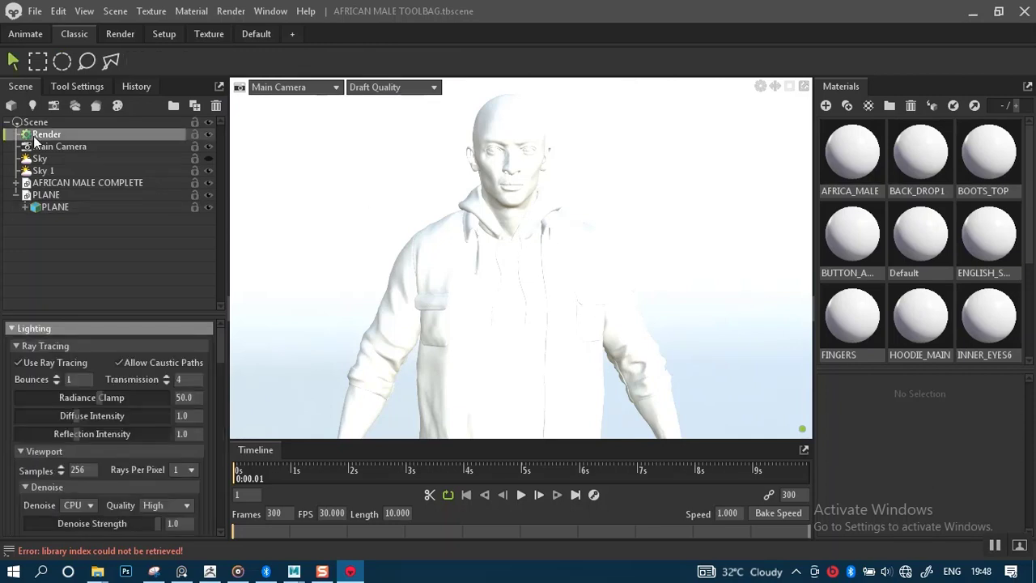
pyautogui.click(208, 160)
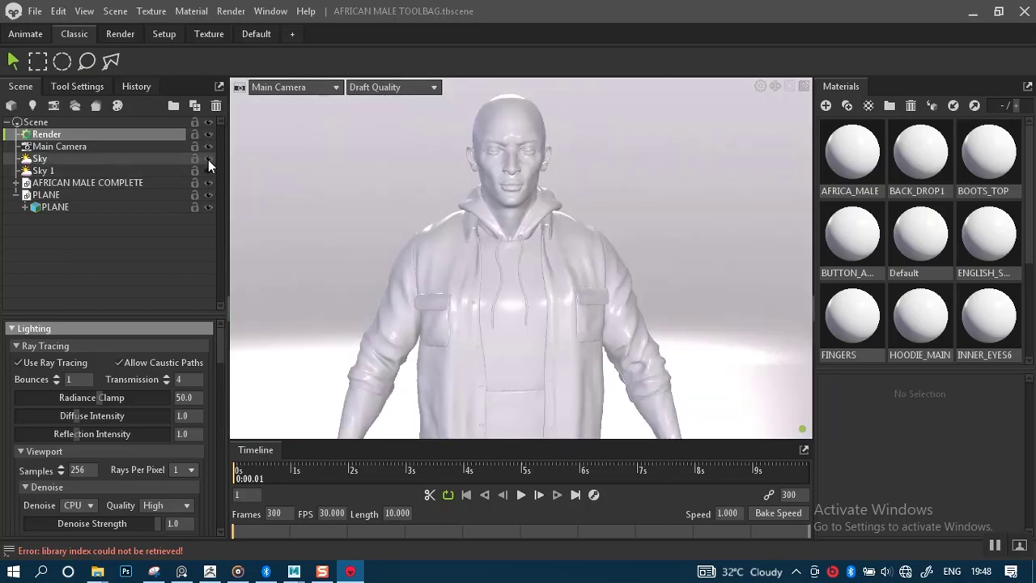
pyautogui.click(208, 171)
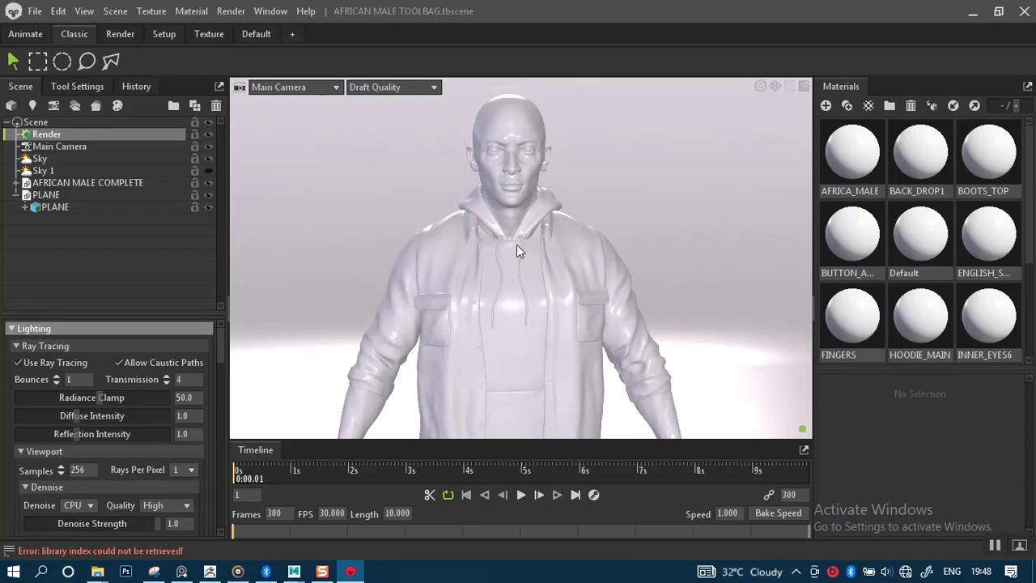
# Orbit and zoom in on the character's face to inspect the new lighting.
pyautogui.scroll(6, 519, 247)
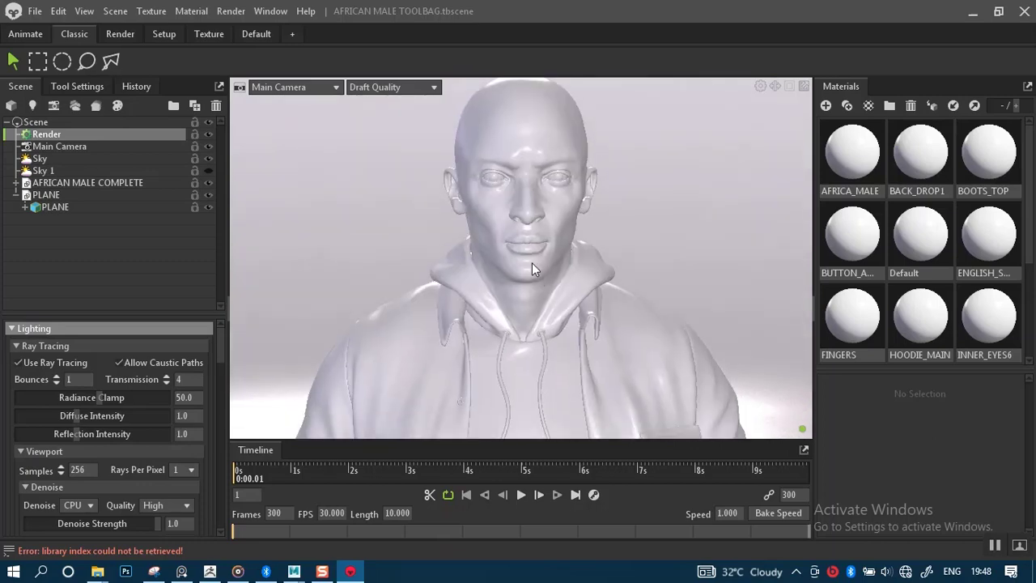
pyautogui.scroll(1, 533, 268)
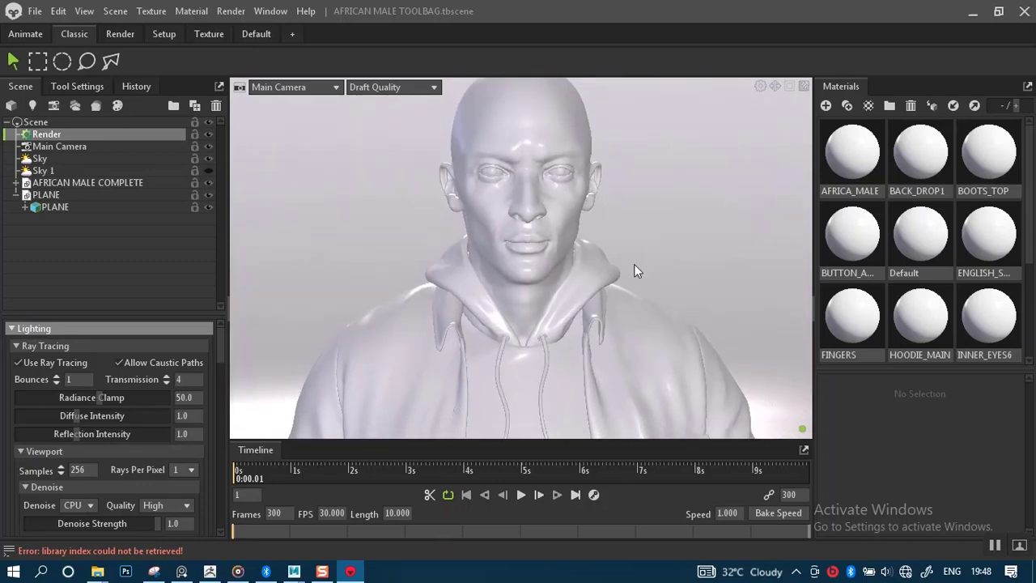
pyautogui.moveTo(634, 264); pyautogui.dragTo(495, 186)
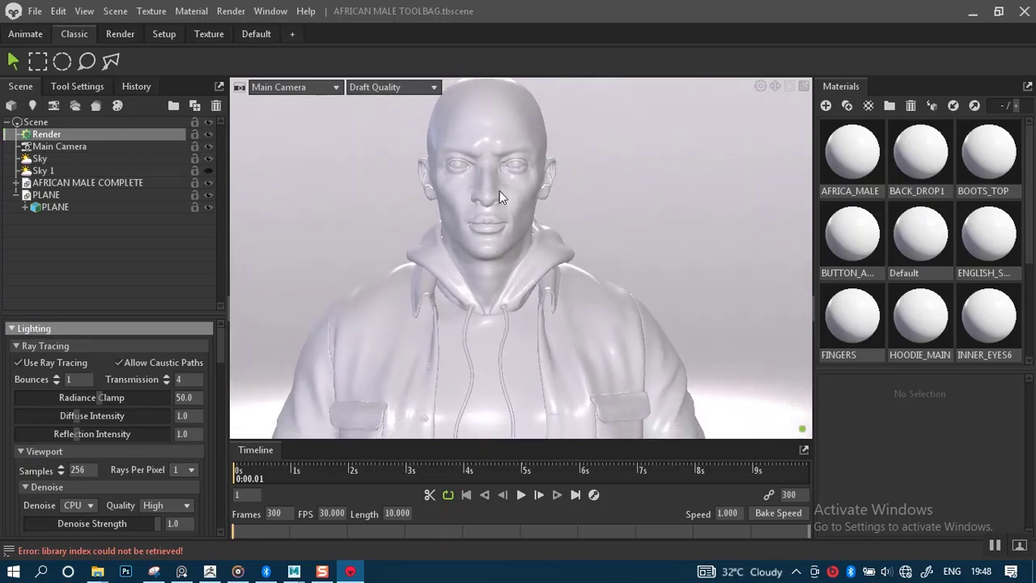
pyautogui.scroll(3, 500, 191)
pyautogui.moveTo(499, 191); pyautogui.dragTo(545, 208, button='middle')
pyautogui.scroll(2, 551, 229)
pyautogui.scroll(-2, 551, 223)
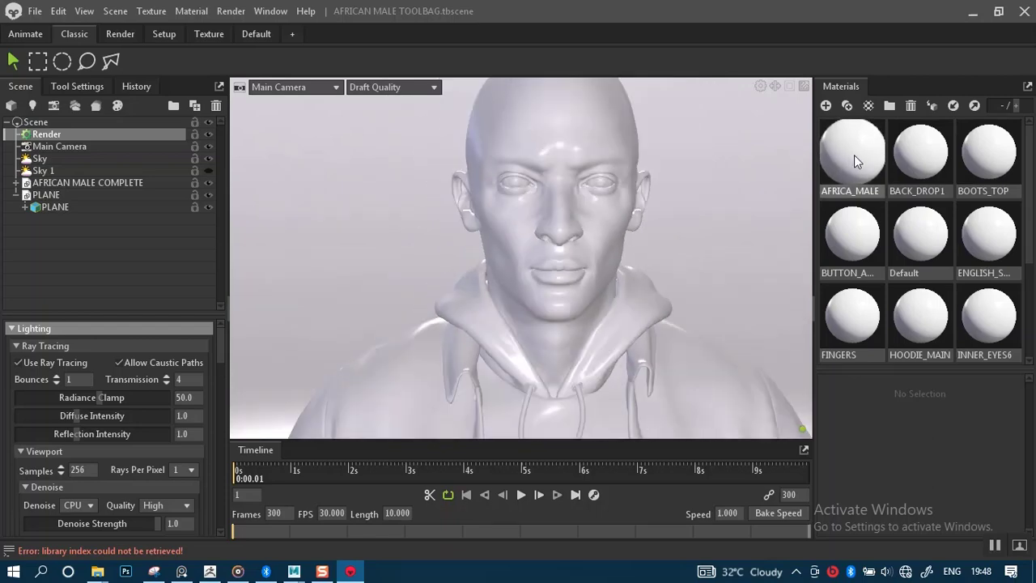
# Select the AFRICA_MALE material and open its white (ffffff) Albedo colour in the Color Picker.
pyautogui.click(854, 155)
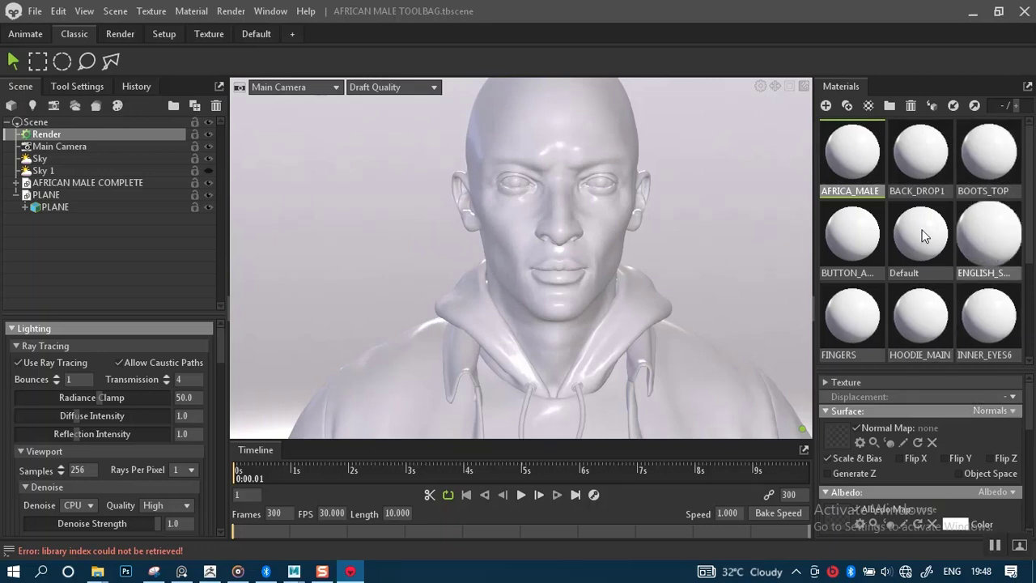
pyautogui.click(956, 524)
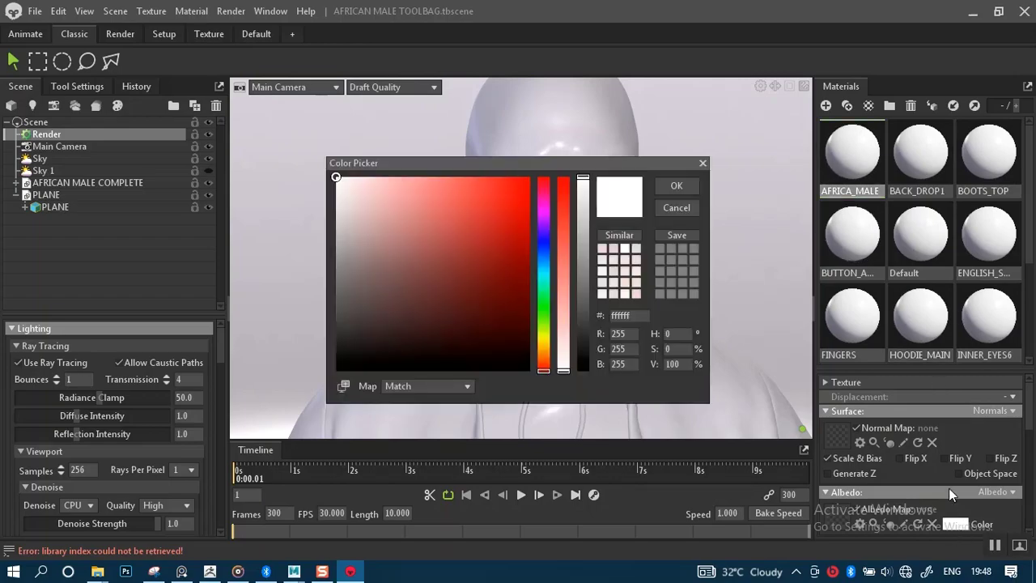